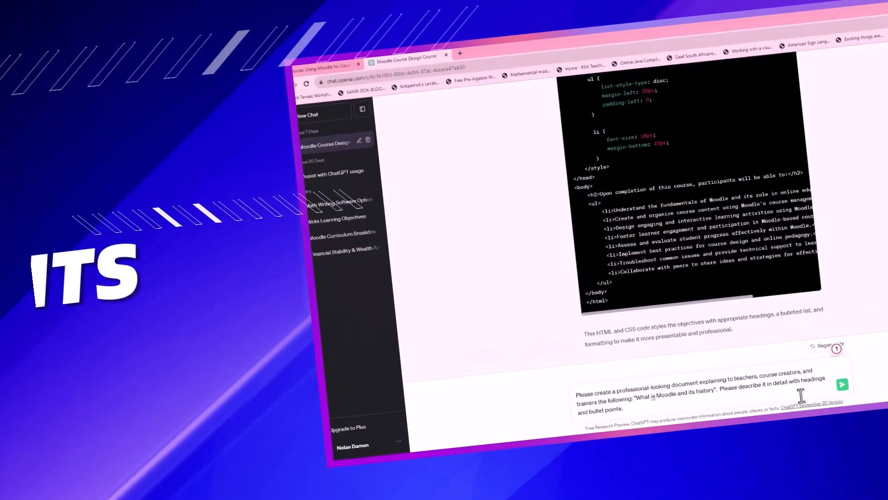
pyautogui.click(843, 394)
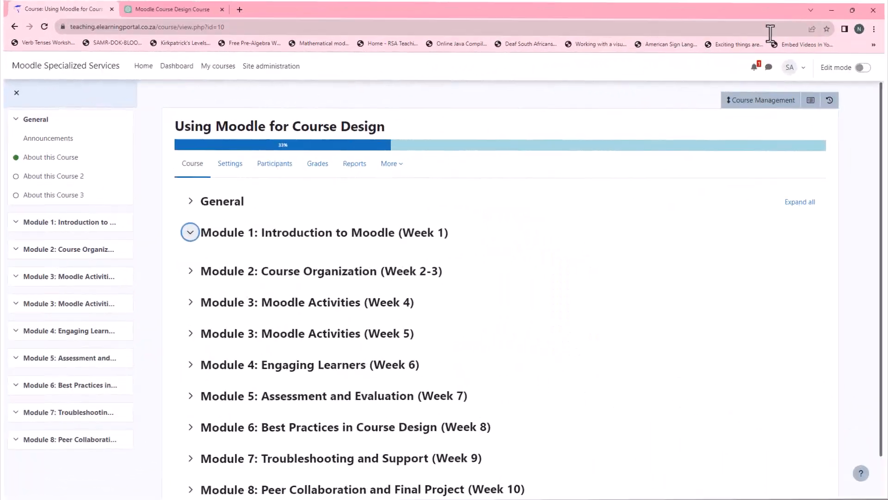
# Step: Open Moodle Course Overview.docx from the Using CHATGPT for Moodle Course folder on the desktop and maximize the document window
pyautogui.click(836, 7)
pyautogui.doubleClick(546, 113)
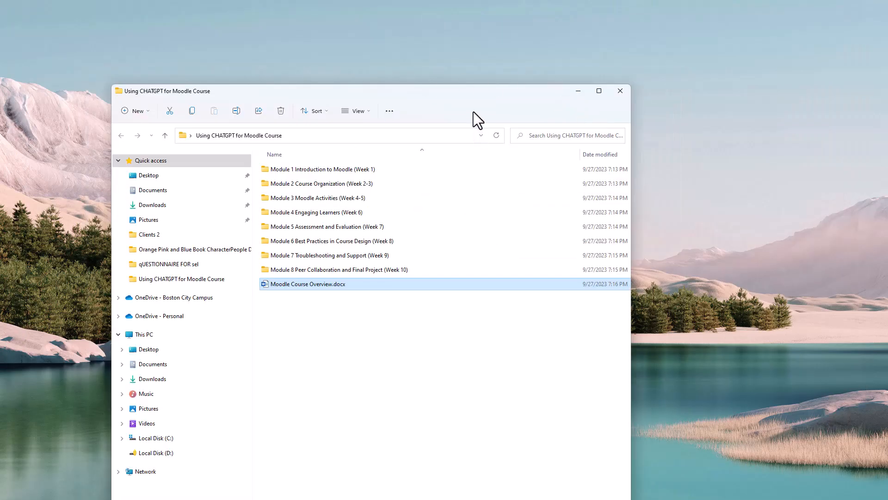
pyautogui.doubleClick(468, 95)
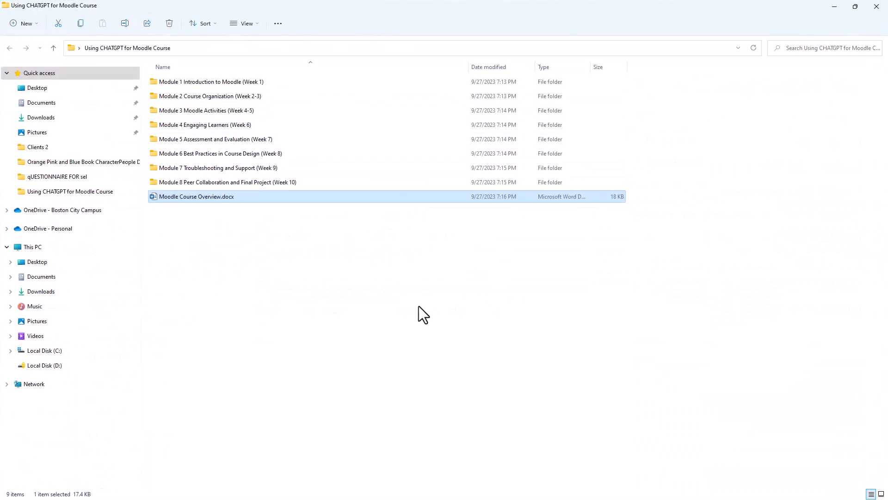
pyautogui.doubleClick(202, 198)
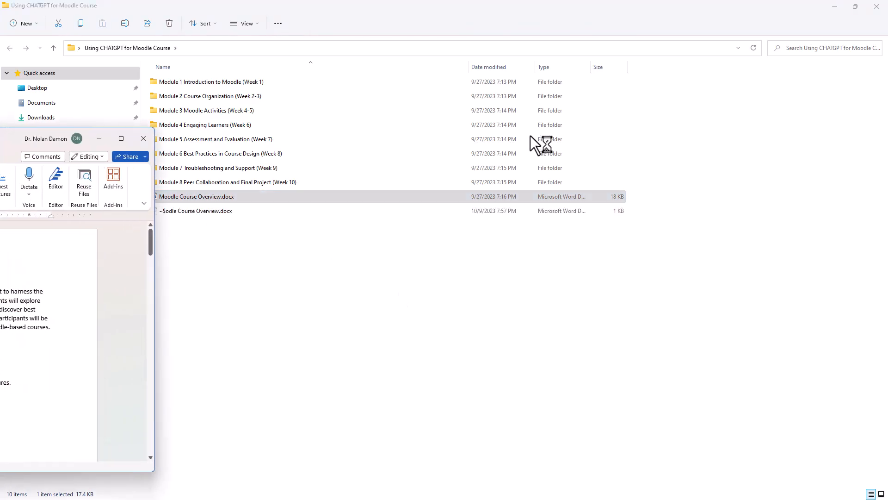
pyautogui.moveTo(244, 152); pyautogui.dragTo(631, 132)
pyautogui.doubleClick(630, 132)
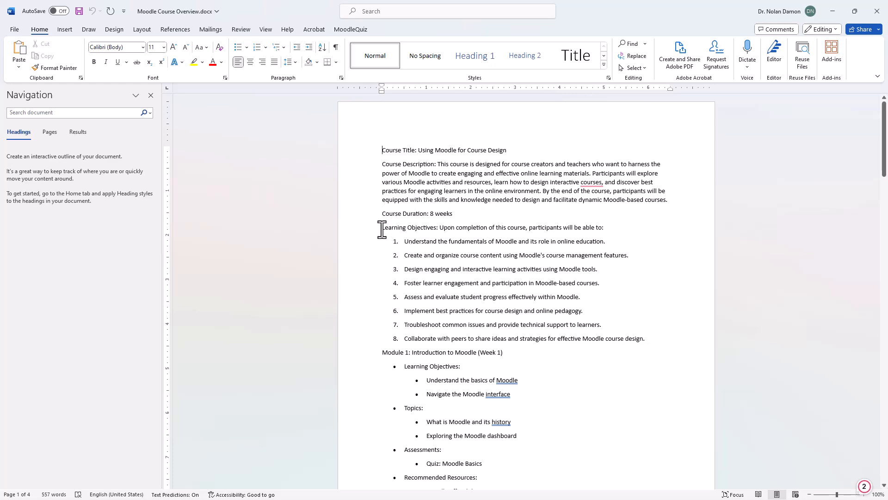
# Step: Copy the learning objective "Understand the basics of Moodle" listed under Module 1 of the course overview
pyautogui.scroll(-4, 471, 308)
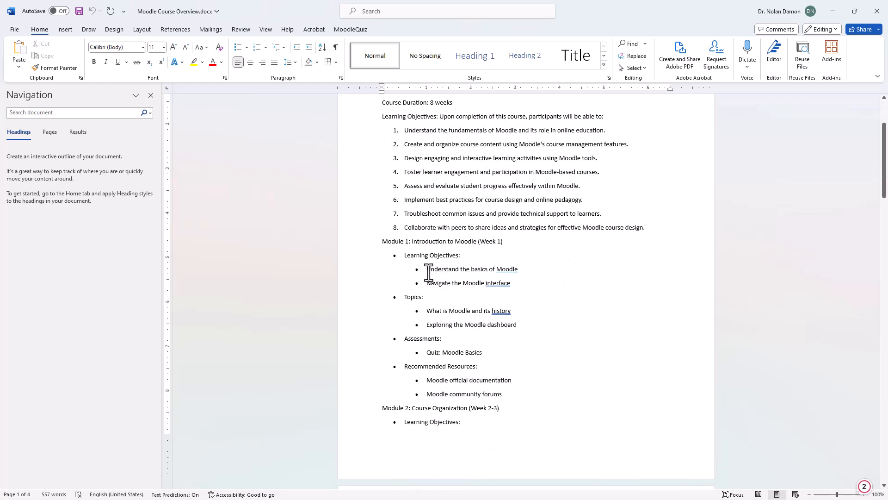
pyautogui.doubleClick(511, 272)
pyautogui.click(512, 272)
pyautogui.moveTo(427, 270); pyautogui.dragTo(518, 269)
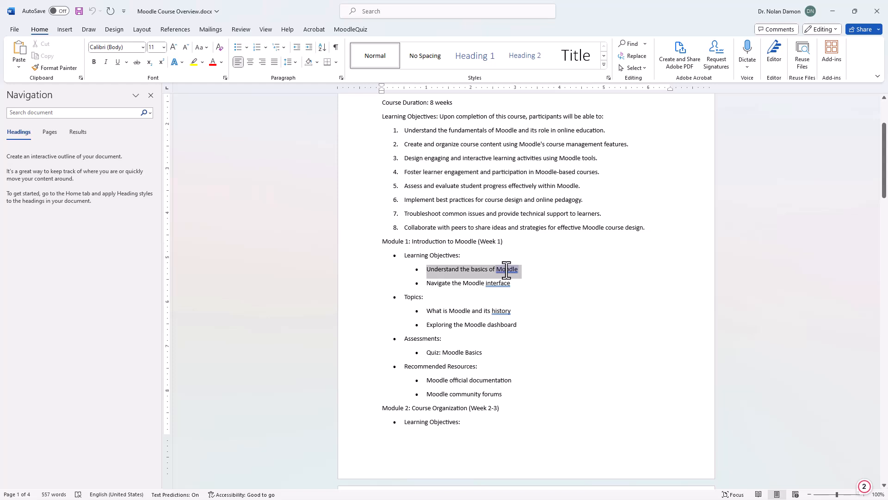
pyautogui.rightClick(465, 270)
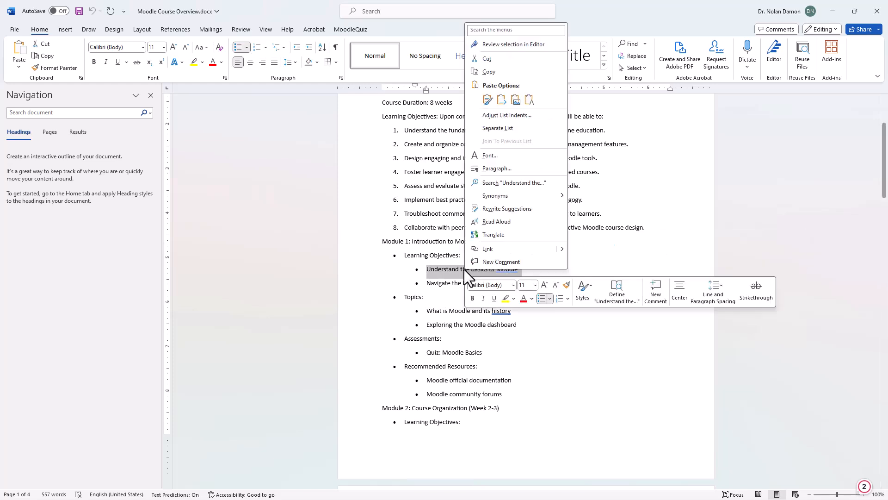
pyautogui.click(492, 72)
pyautogui.click(572, 317)
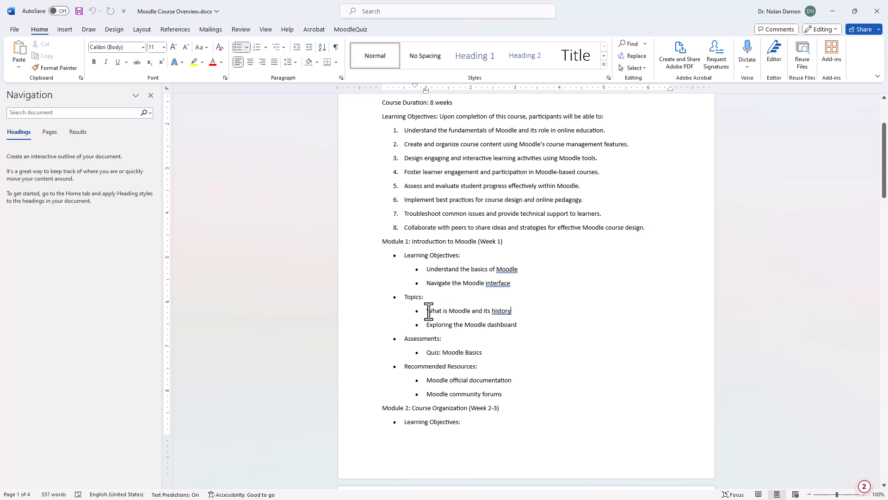
# Step: Copy the topic "What is Moodle and its history" listed under Module 1 of the course overview
pyautogui.moveTo(429, 311); pyautogui.dragTo(487, 312)
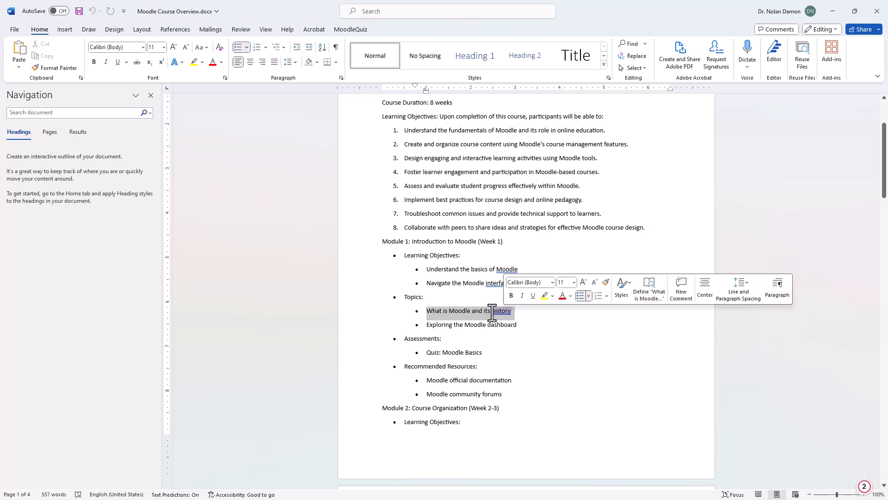
pyautogui.rightClick(487, 312)
pyautogui.click(520, 116)
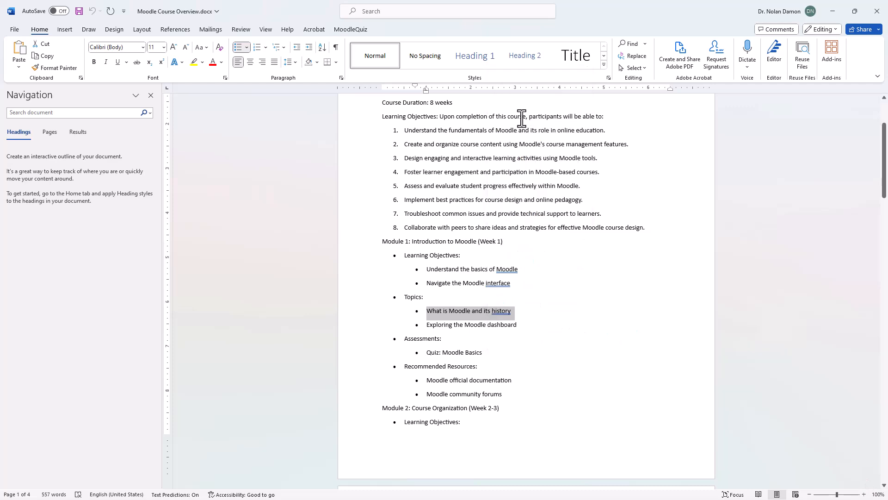
# Step: Switch to ChatGPT and request a professional-looking, detailed document explaining "What is Moodle and its history" to teachers, course creators, and trainers, with headings and bullet points
pyautogui.click(833, 11)
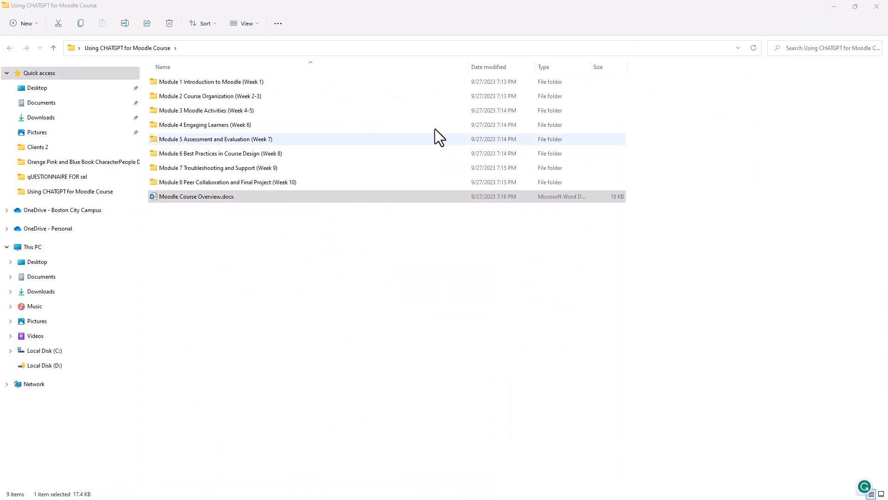
pyautogui.click(834, 6)
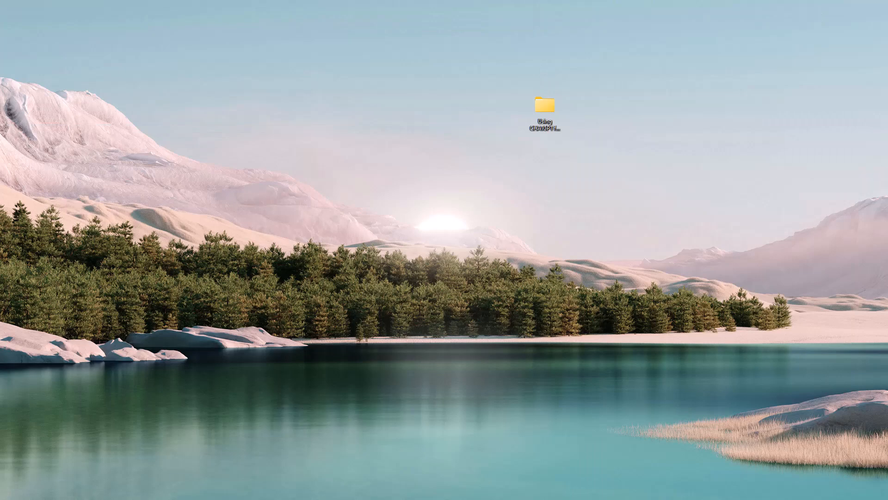
pyautogui.hotkey('alt', 'Tab')
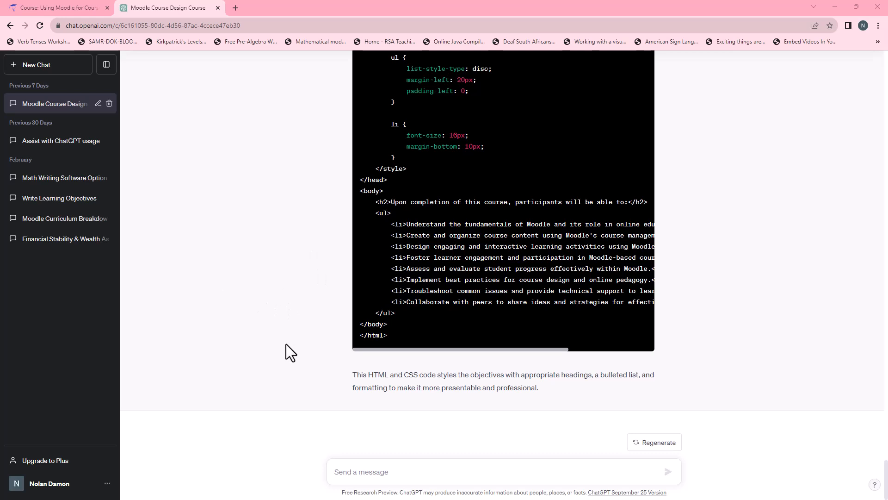
pyautogui.rightClick(374, 472)
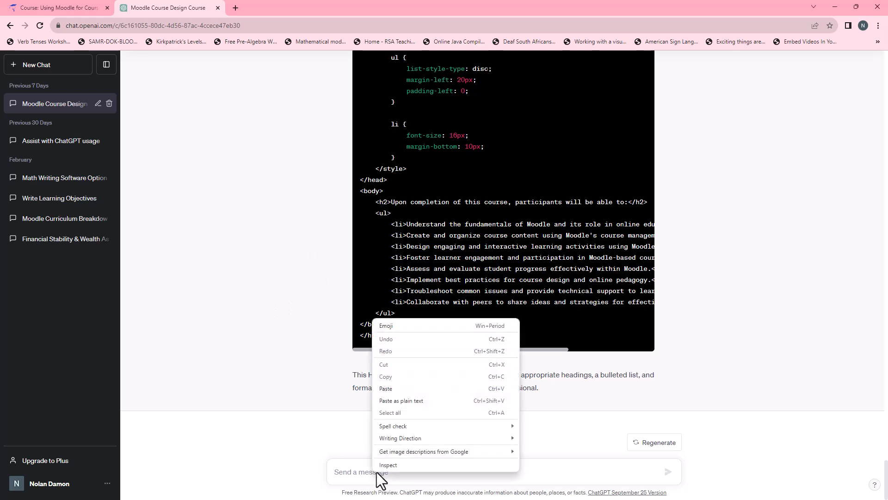
pyautogui.click(403, 390)
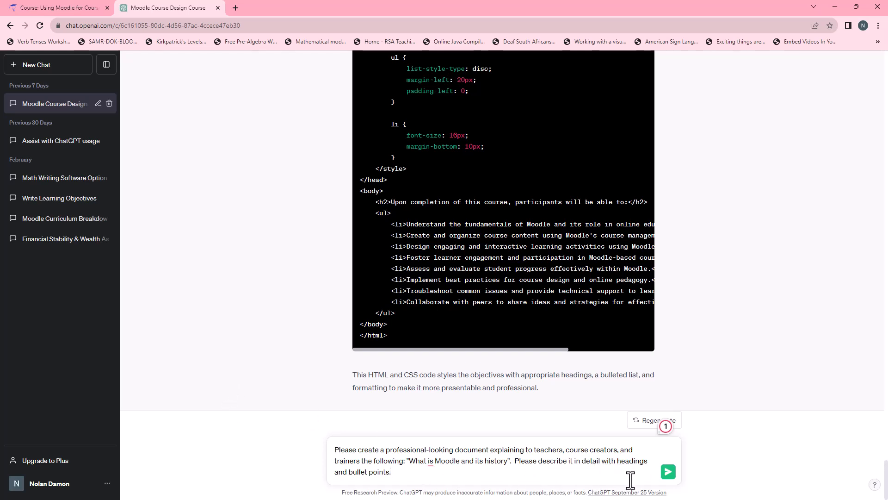
pyautogui.click(668, 472)
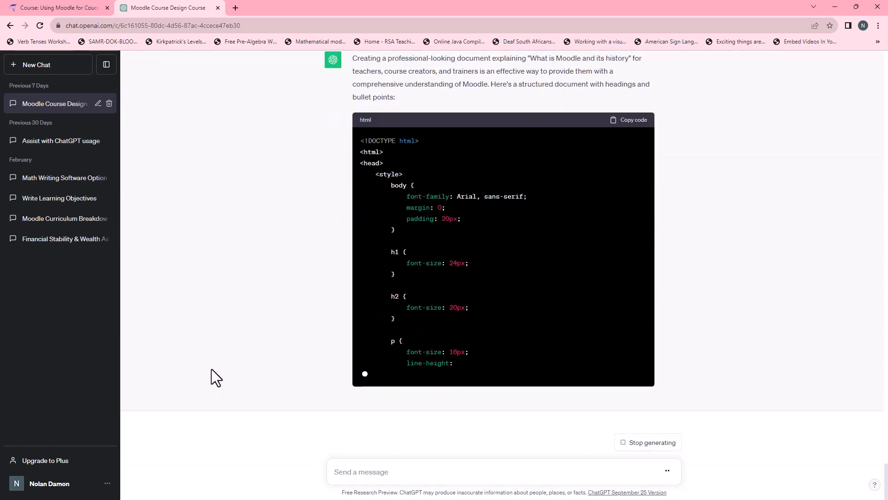
# Step: Review the generated HTML document, checking its styling, section headings, bullet points and closing paragraph
pyautogui.scroll(12, 213, 379)
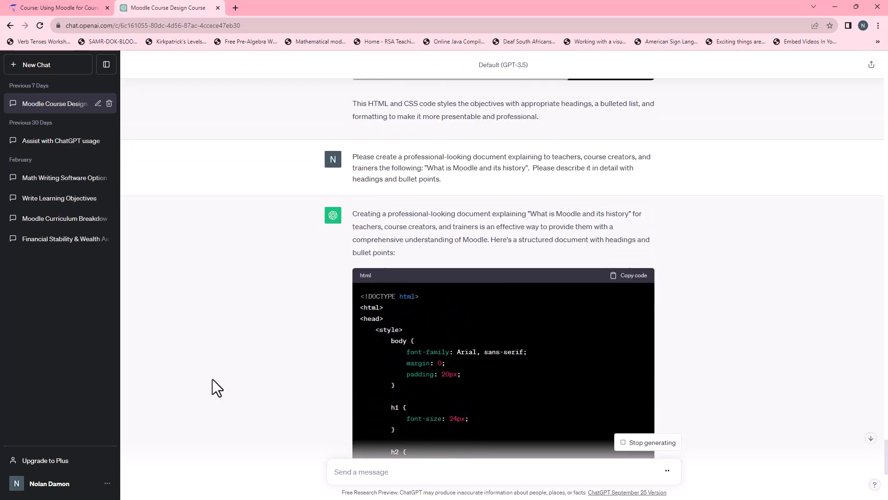
pyautogui.scroll(1, 526, 253)
pyautogui.scroll(-2, 474, 301)
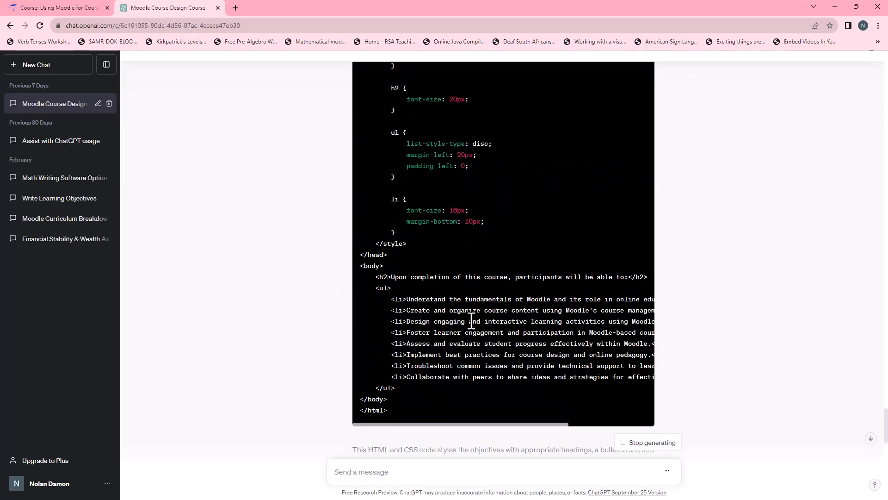
pyautogui.scroll(-2, 504, 294)
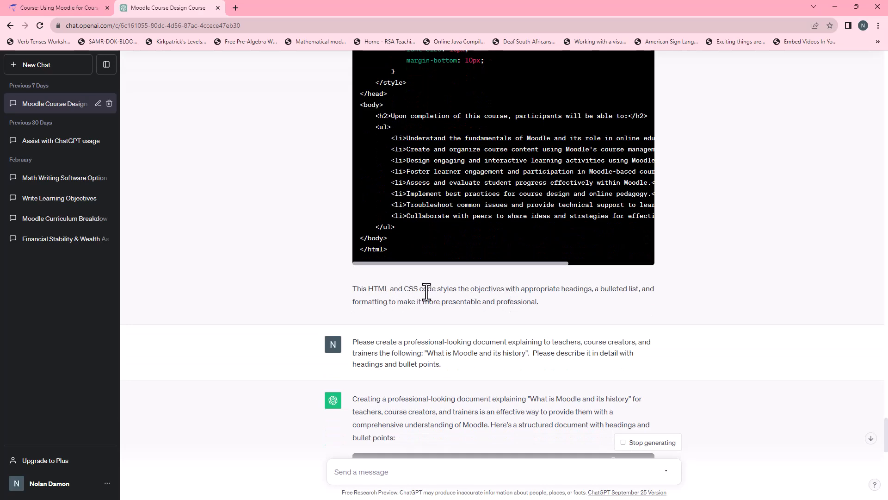
pyautogui.scroll(-7, 286, 317)
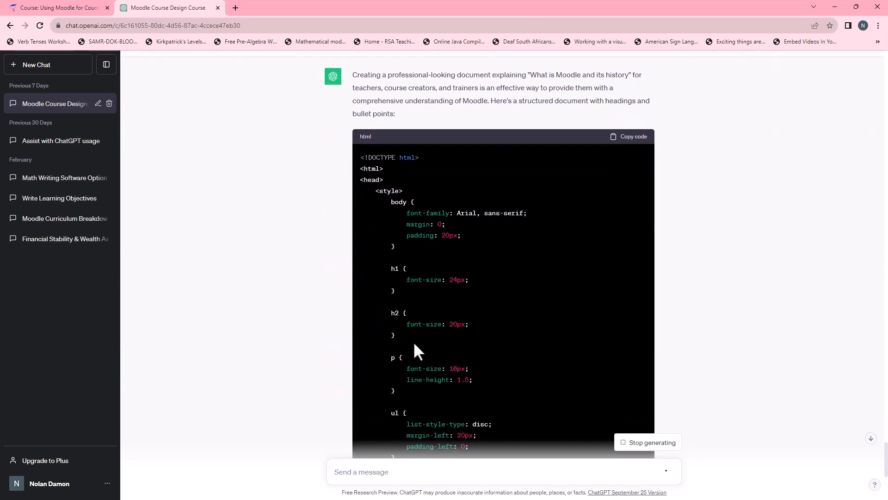
pyautogui.scroll(-7, 265, 332)
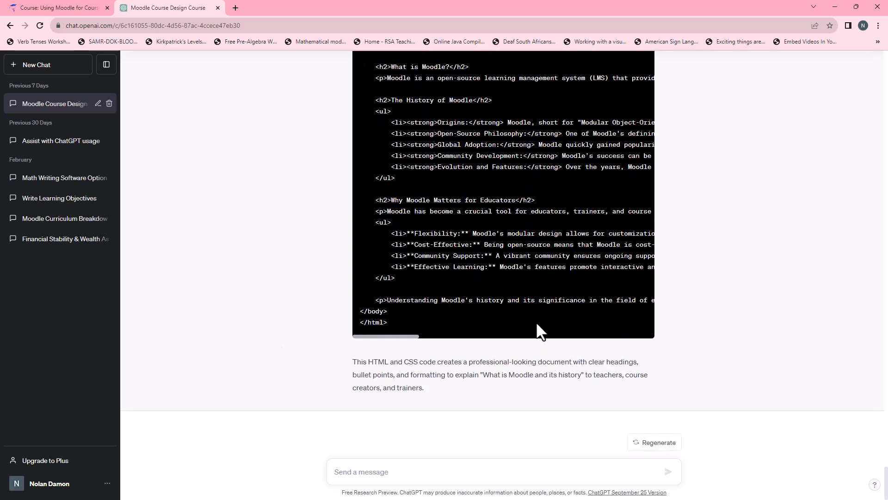
pyautogui.scroll(5, 534, 343)
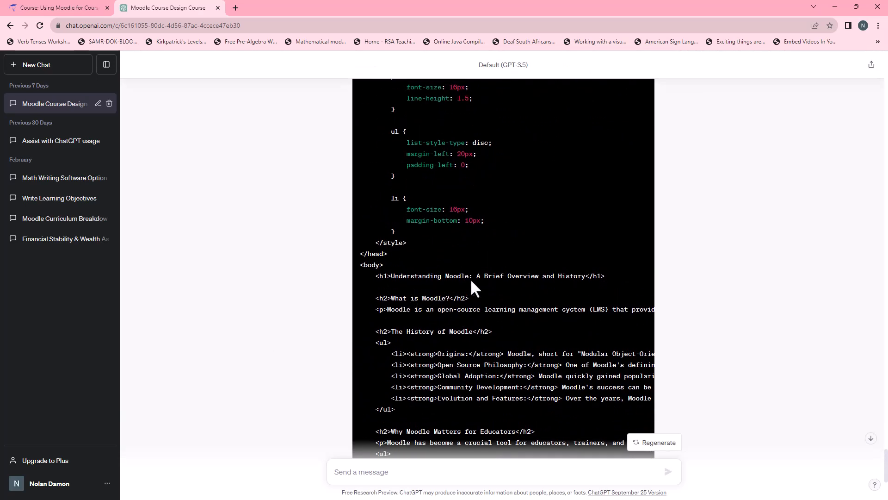
pyautogui.scroll(-2, 517, 219)
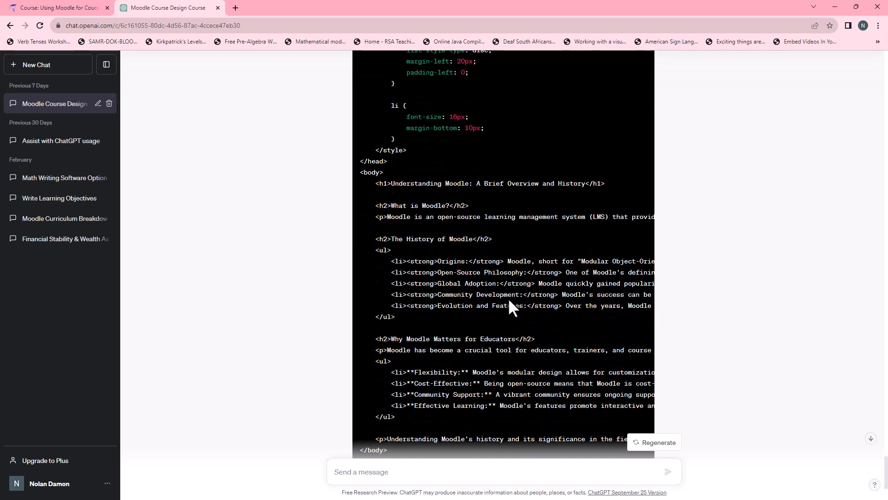
pyautogui.scroll(-1, 510, 300)
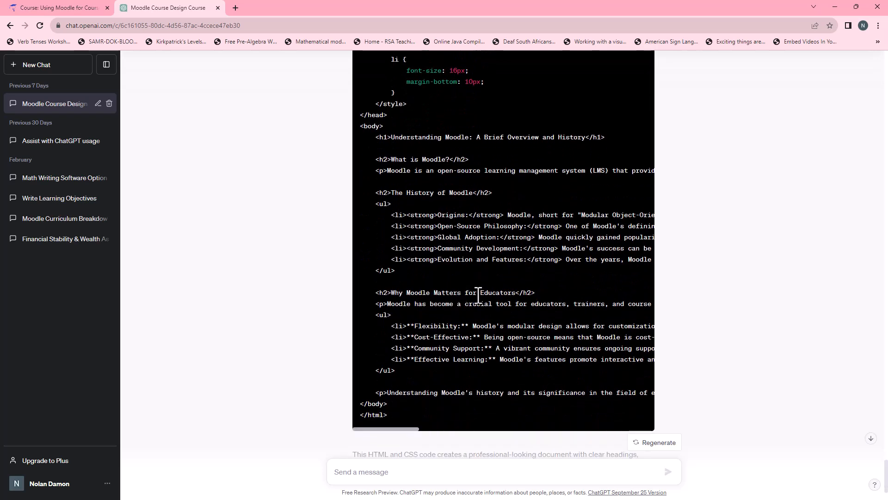
pyautogui.scroll(-2, 527, 303)
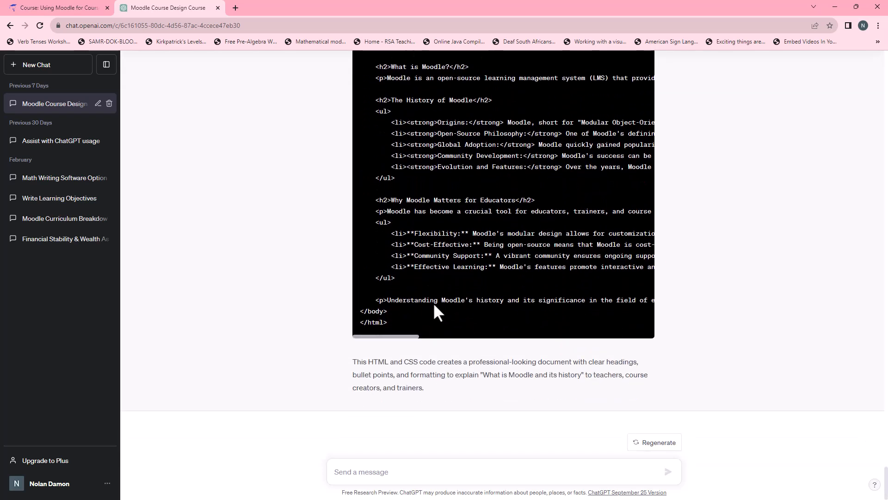
pyautogui.moveTo(395, 337); pyautogui.dragTo(376, 333)
# Step: Copy the complete HTML code of the generated Moodle history document
pyautogui.scroll(5, 516, 264)
pyautogui.scroll(7, 518, 274)
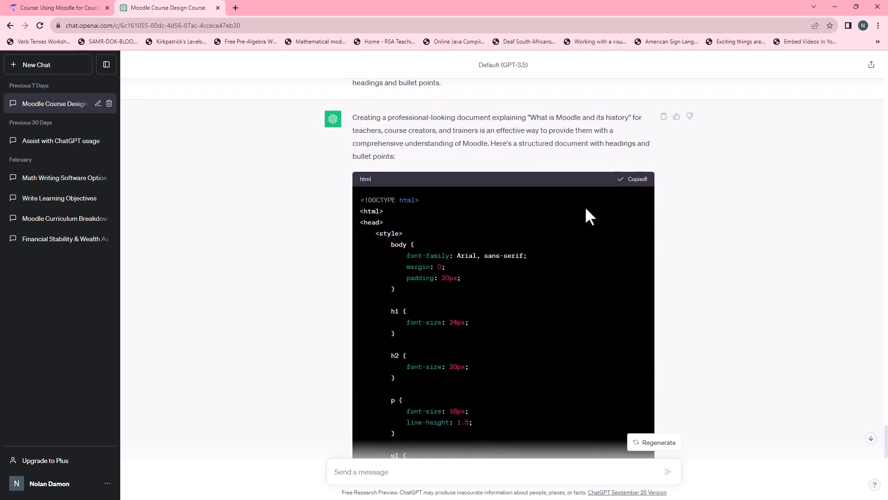
# Step: In the Moodle course, enable edit mode and add a Page resource named "What is Moodle and it's History" to Module 1: Introduction to Moodle (Week 1)
pyautogui.click(68, 10)
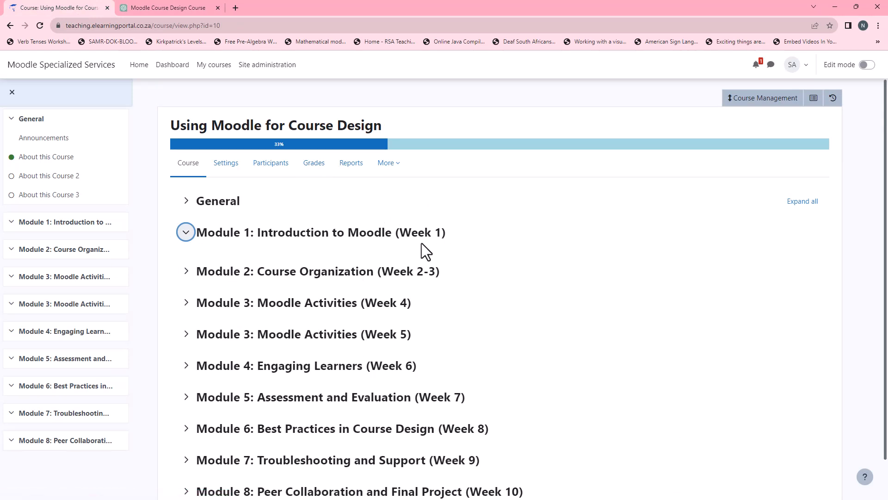
pyautogui.click(866, 64)
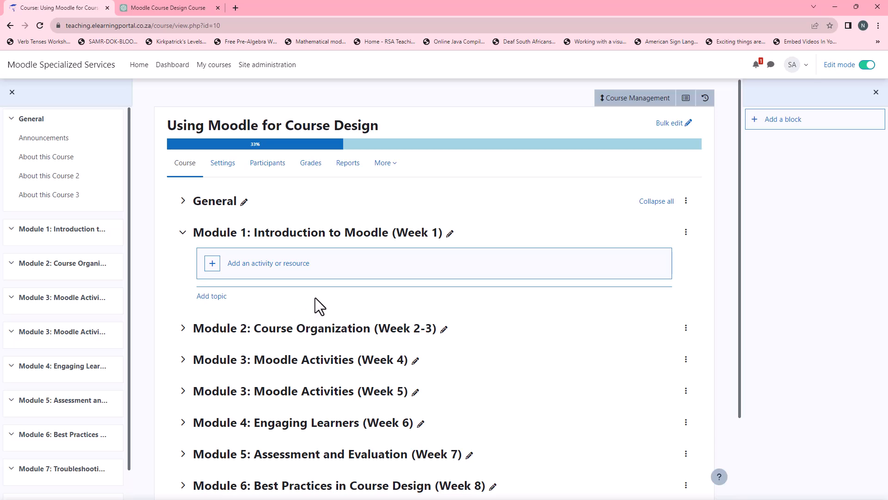
pyautogui.click(266, 265)
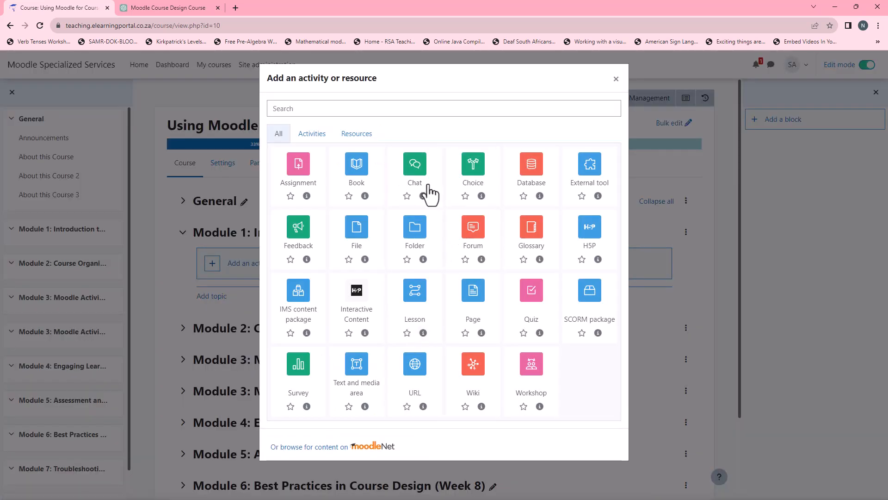
pyautogui.click(363, 135)
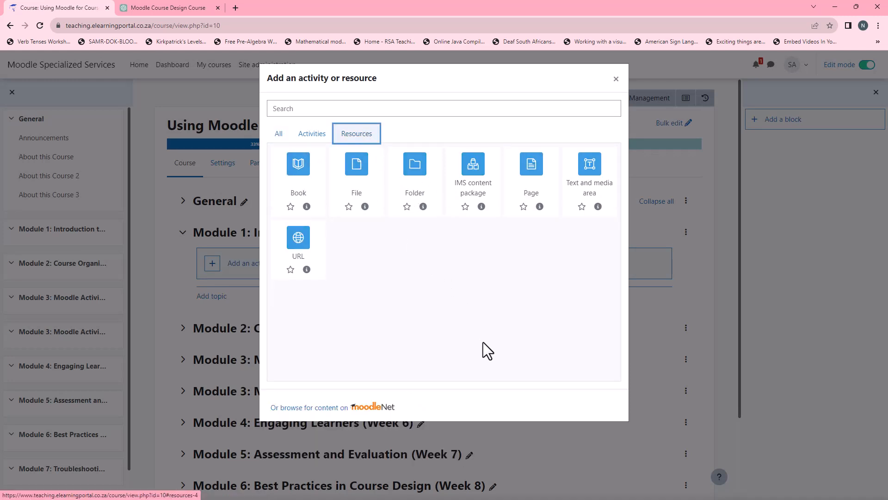
pyautogui.click(531, 173)
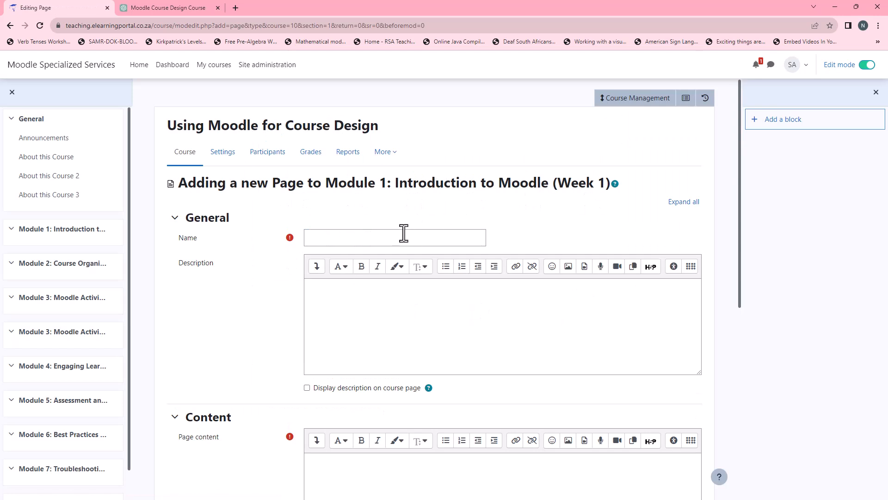
pyautogui.click(388, 237)
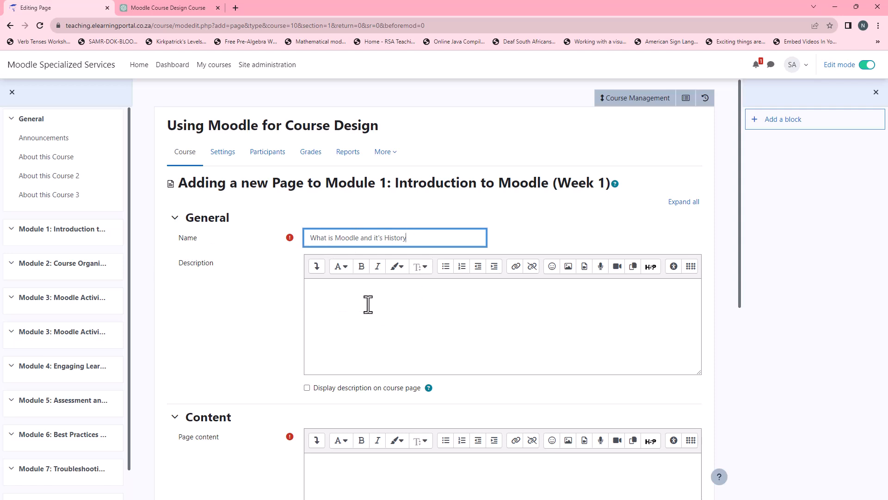
# Step: Try pasting the copied HTML code straight into the Page content's visual editor, and undo the paste
pyautogui.scroll(-3, 358, 303)
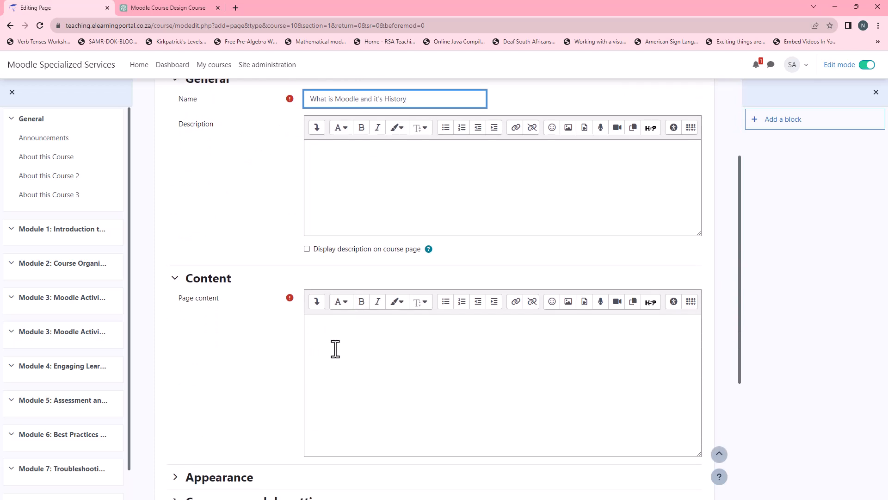
pyautogui.rightClick(326, 332)
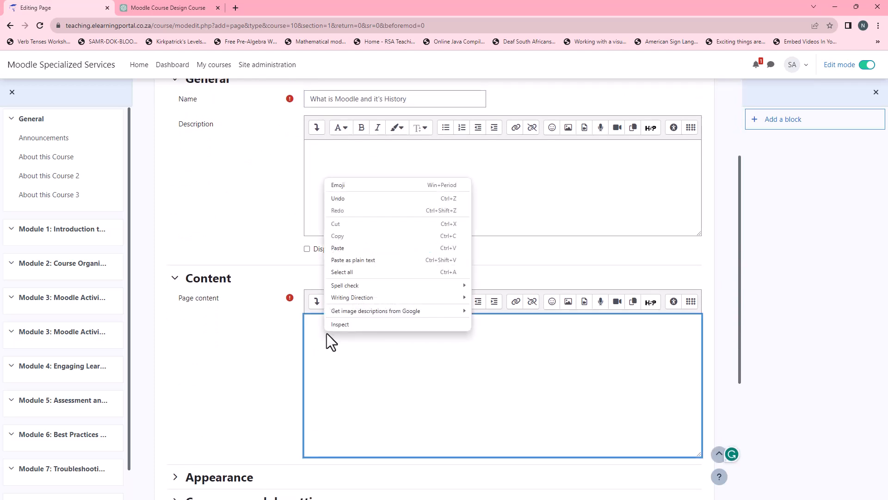
pyautogui.click(353, 248)
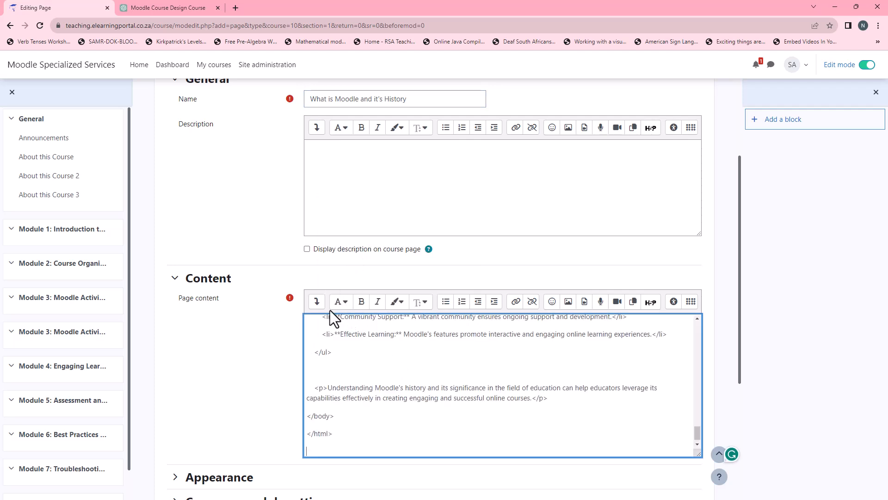
pyautogui.click(317, 303)
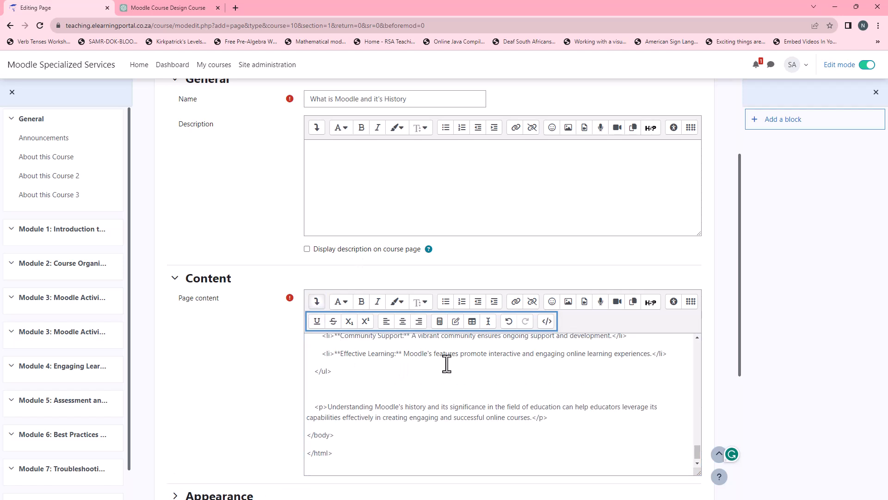
pyautogui.click(509, 322)
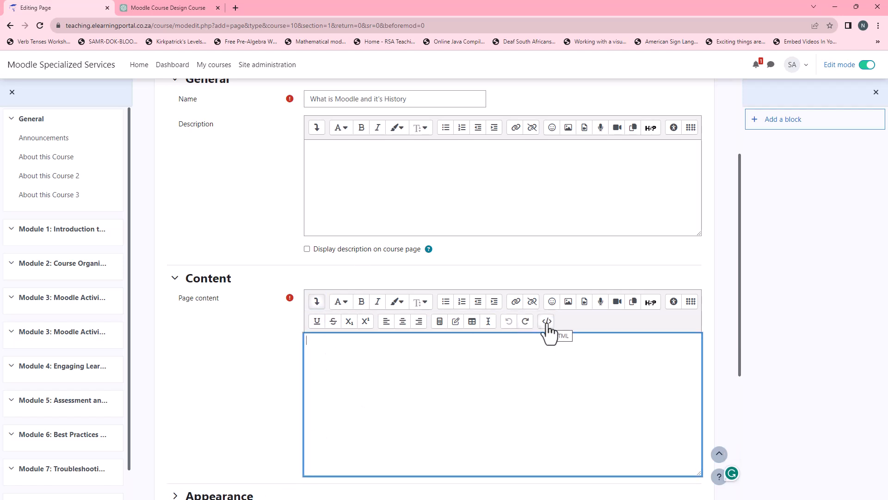
# Step: Replace the Page content's HTML source with the copied Moodle history code and return to the formatted view
pyautogui.click(546, 323)
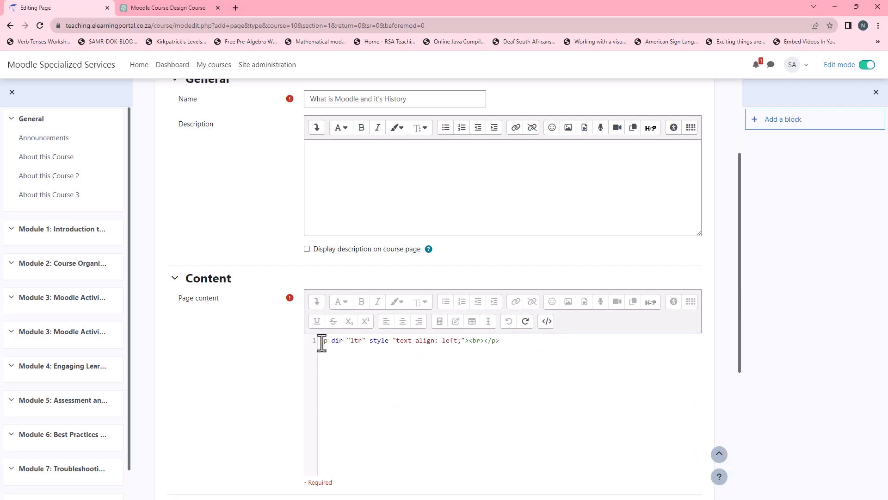
pyautogui.moveTo(323, 343); pyautogui.dragTo(510, 347)
pyautogui.press('BackSpace')
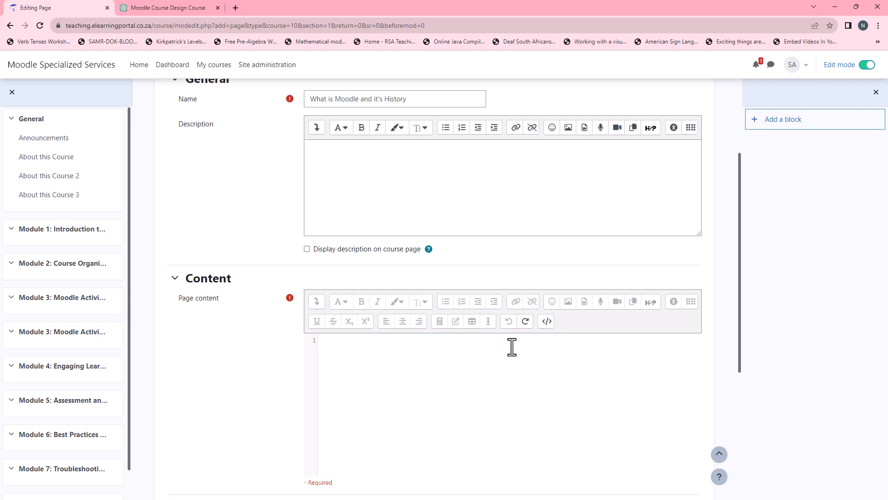
pyautogui.hotkey('ctrl', 'v')
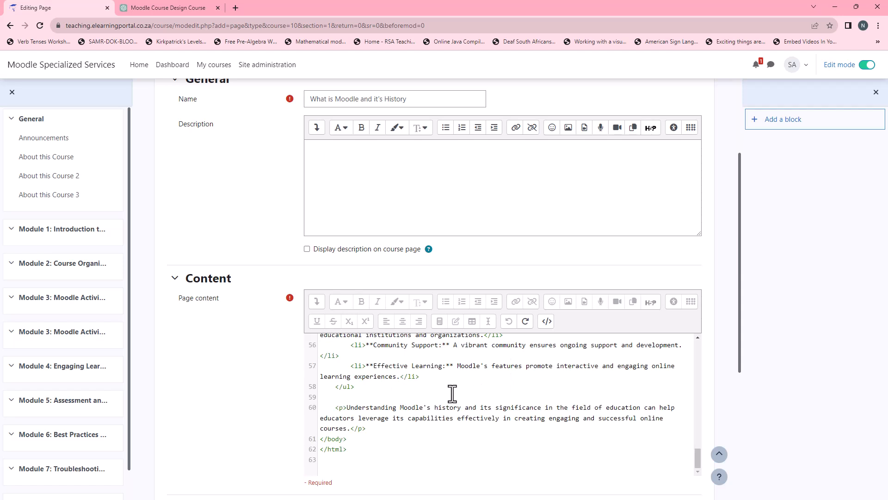
pyautogui.click(547, 324)
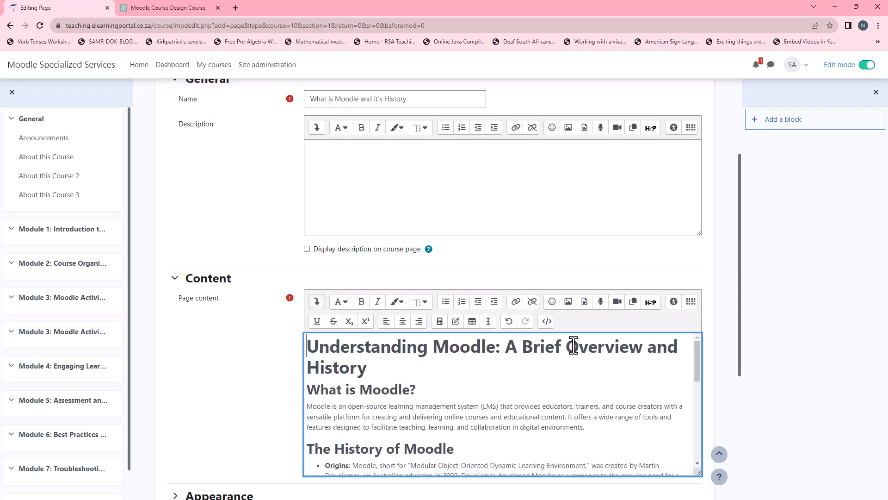
# Step: Set completion tracking to "Show activity as complete when conditions are met", with student viewing required, and save and display the page
pyautogui.scroll(-3, 440, 382)
pyautogui.scroll(-6, 440, 382)
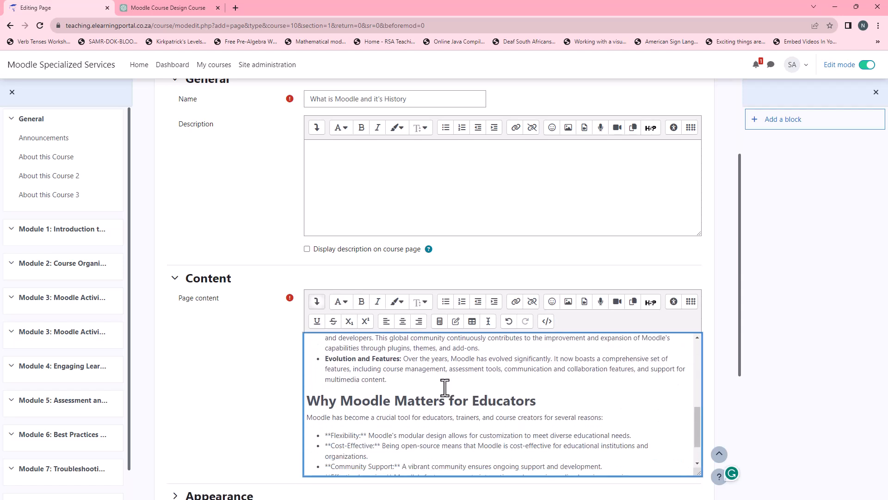
pyautogui.scroll(-1, 260, 301)
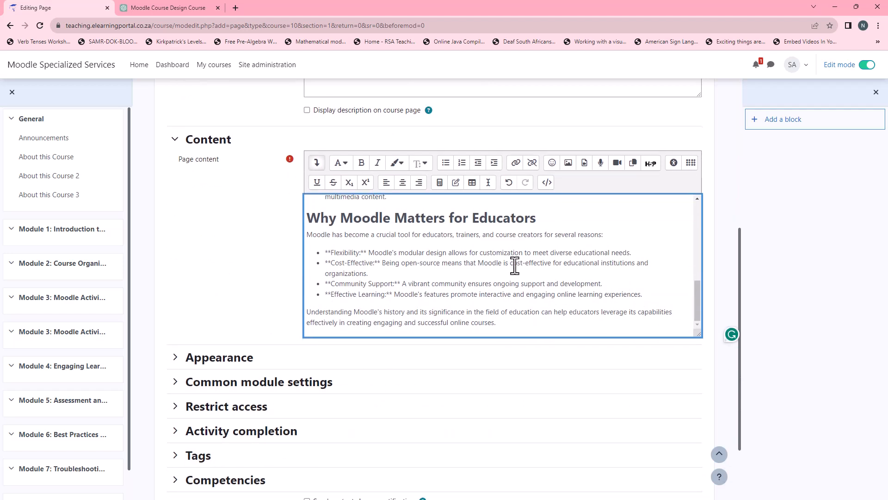
pyautogui.scroll(-2, 290, 271)
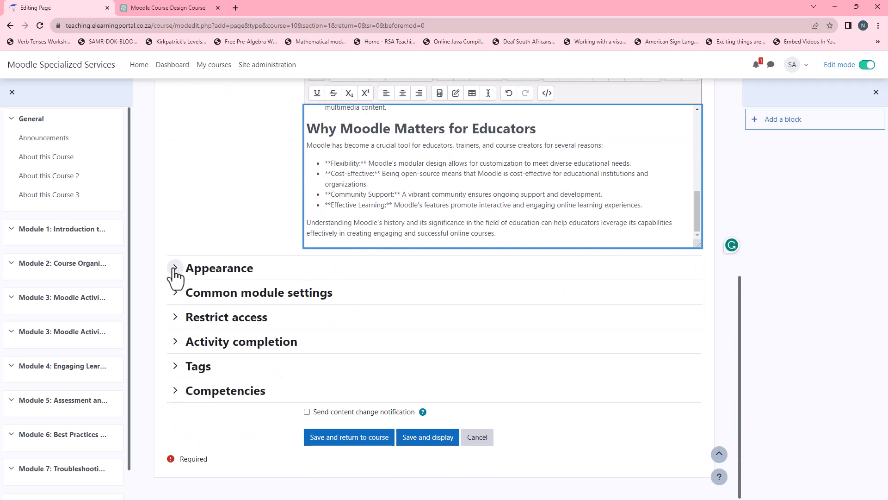
pyautogui.click(175, 268)
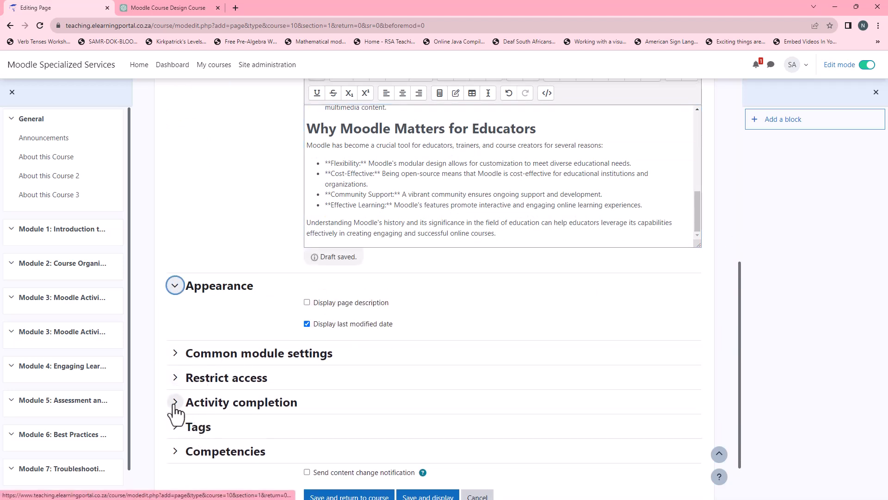
pyautogui.click(175, 402)
pyautogui.scroll(-2, 384, 380)
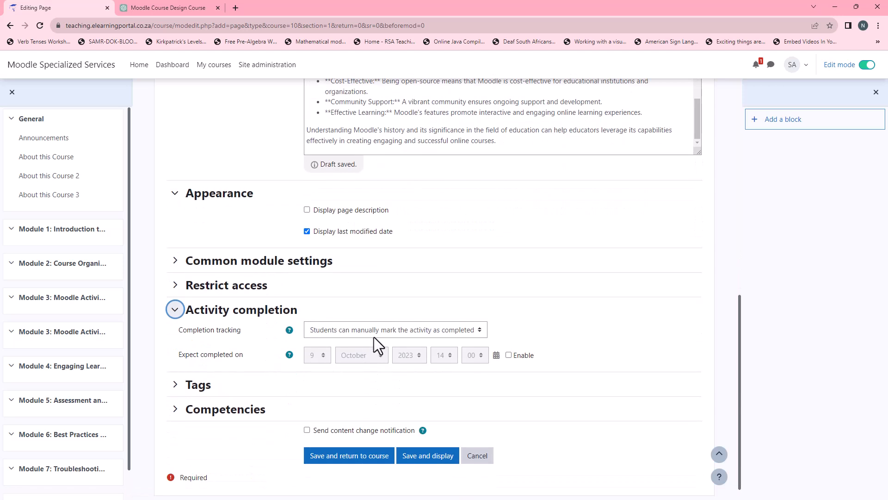
pyautogui.click(378, 328)
pyautogui.click(340, 361)
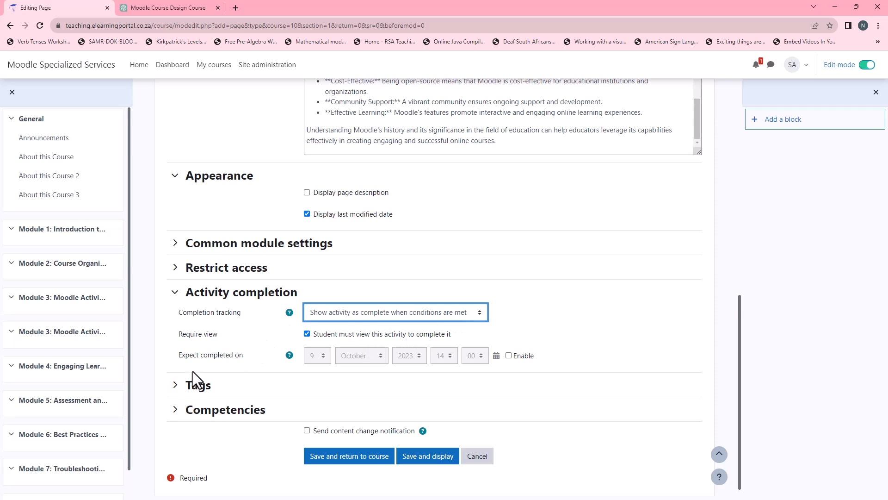
pyautogui.click(428, 459)
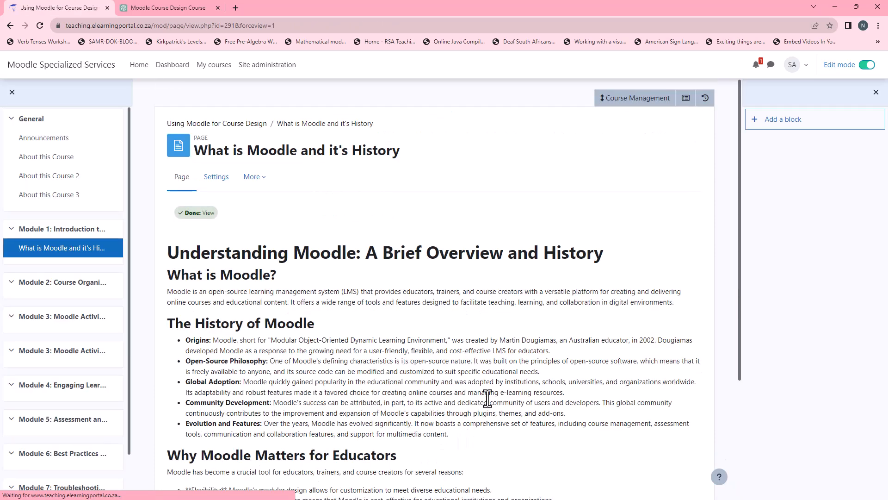
# Step: Review the saved "What is Moodle and it's History" page, checking its headings, bullet points and closing paragraph
pyautogui.scroll(-2, 287, 373)
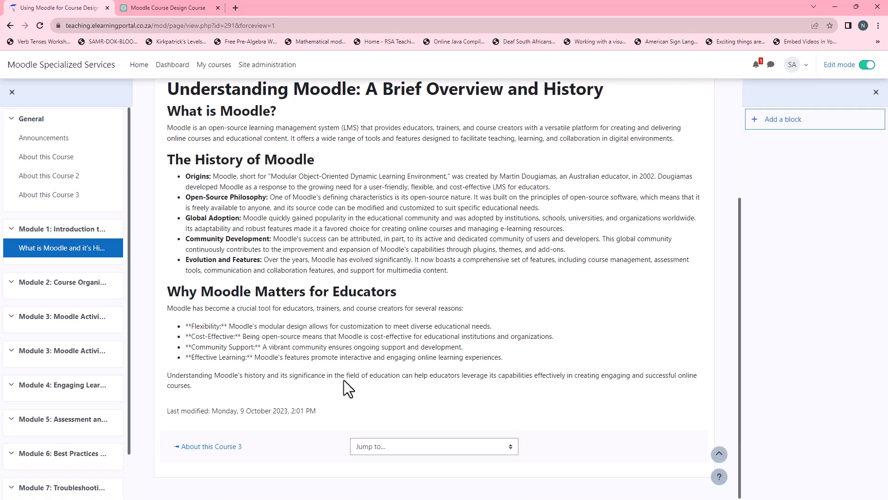
pyautogui.scroll(3, 344, 382)
pyautogui.scroll(1, 343, 381)
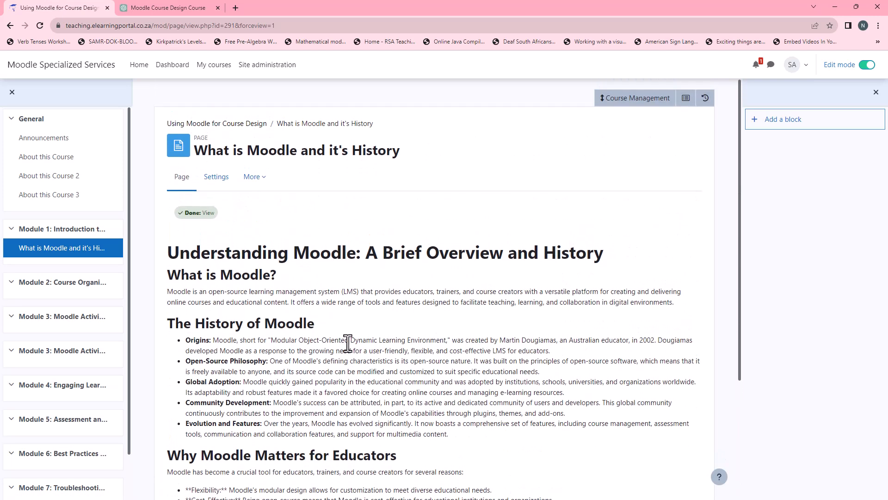
pyautogui.scroll(-3, 287, 345)
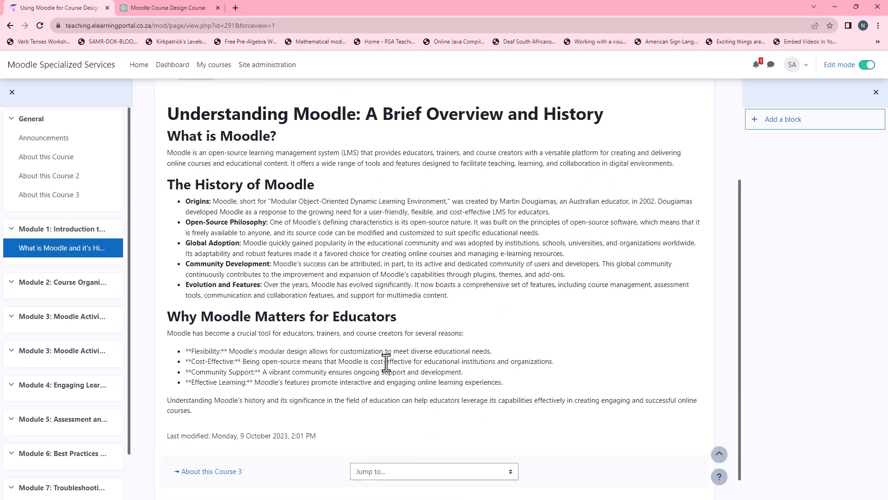
pyautogui.scroll(1, 386, 363)
pyautogui.scroll(2, 386, 362)
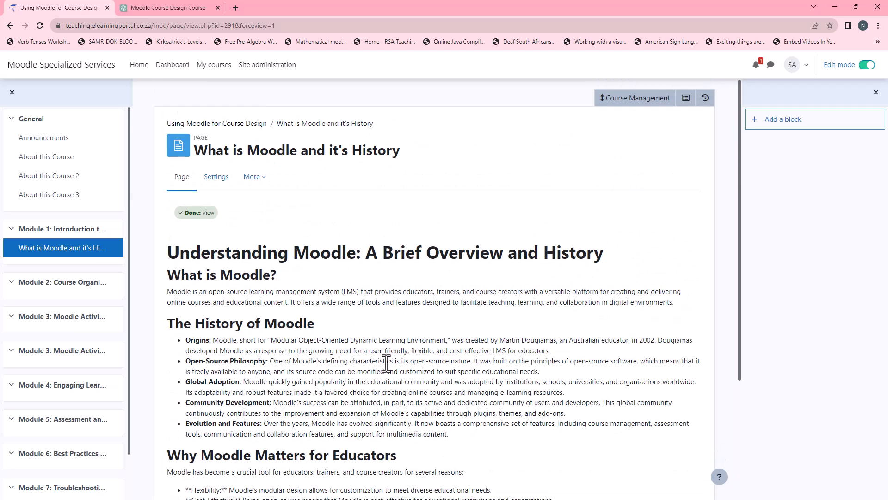
# Step: Open the Pixabay website in a new browser tab by searching for "pixabay"
pyautogui.click(236, 7)
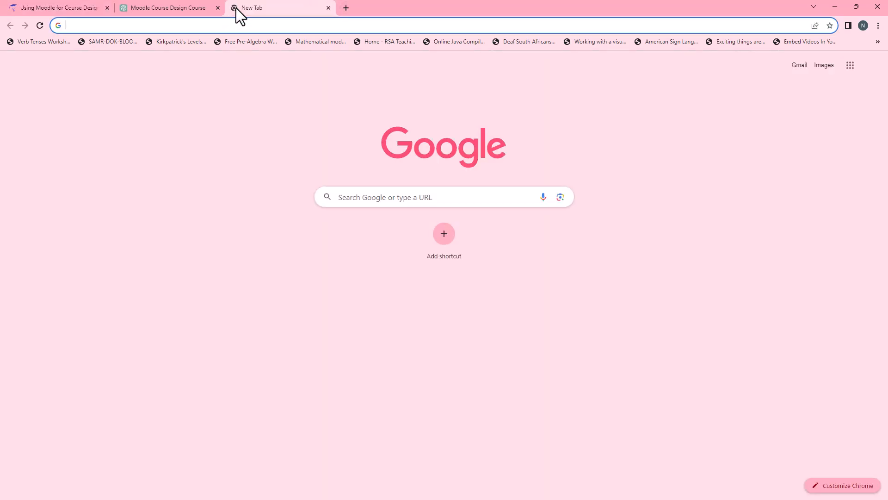
pyautogui.write('pixab')
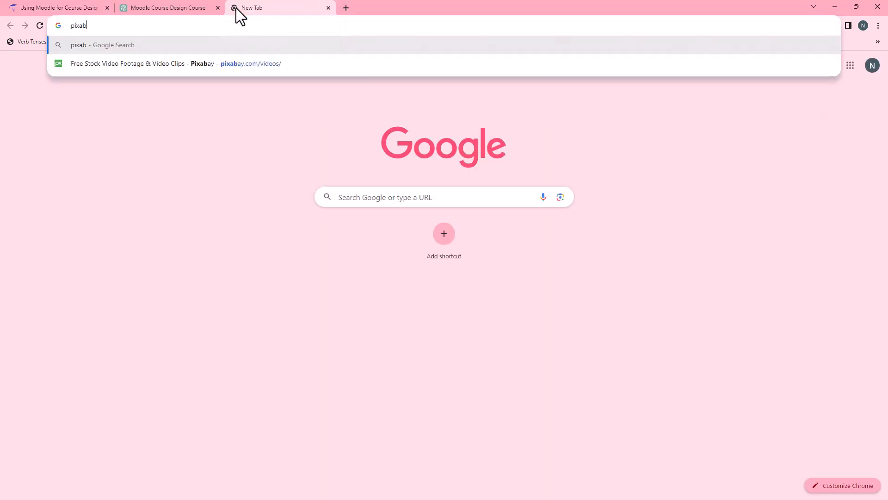
pyautogui.write('ay')
pyautogui.press('Return')
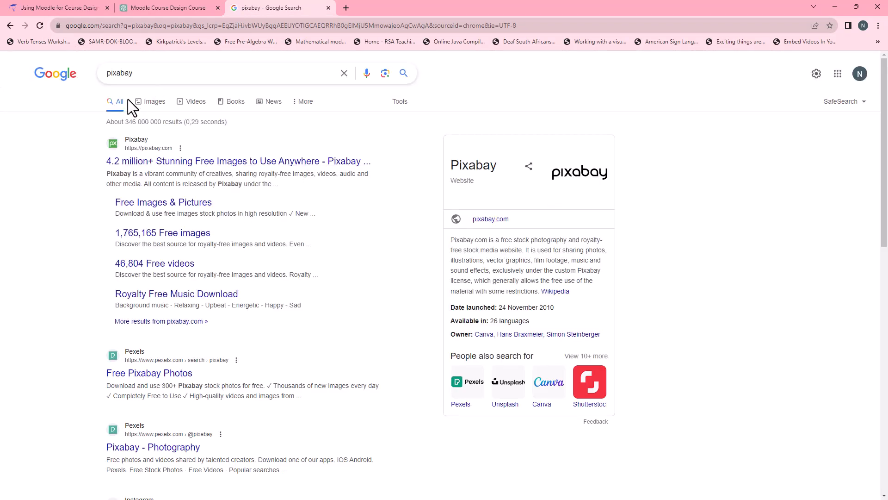
pyautogui.click(159, 163)
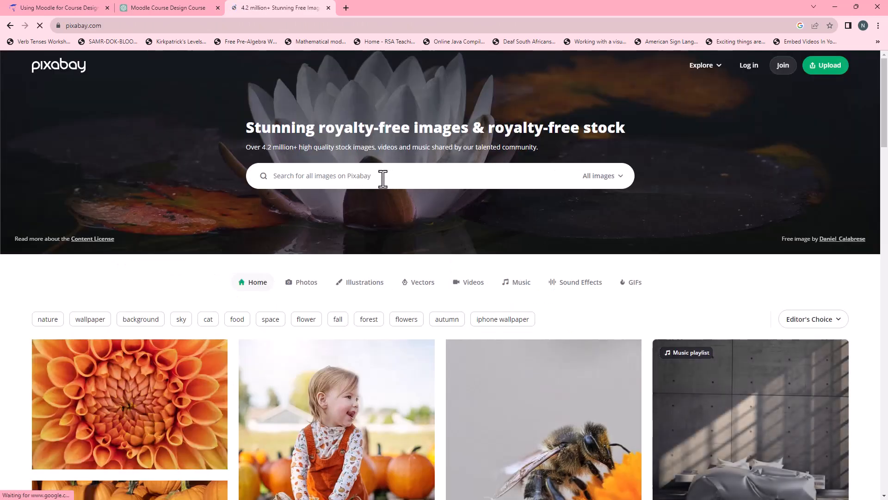
# Step: Recheck the Moodle page, and in ChatGPT send "Please provide me with links for images to add to this document."
pyautogui.click(70, 6)
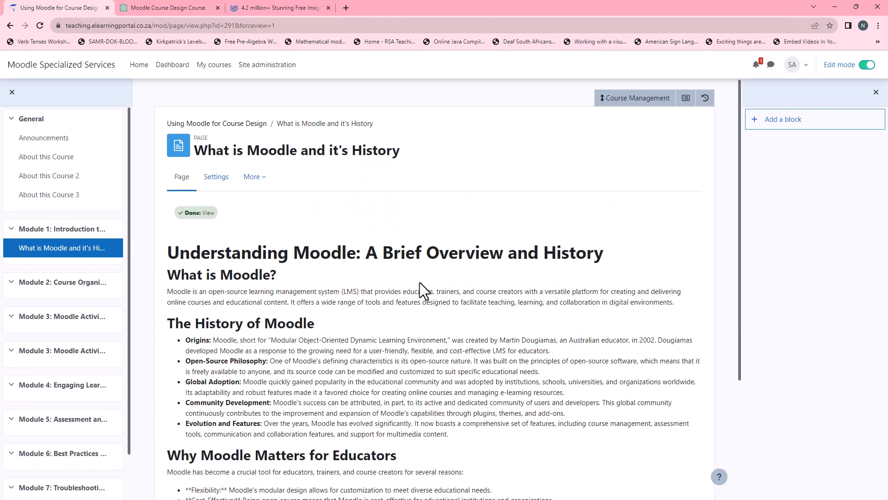
pyautogui.scroll(-3, 311, 304)
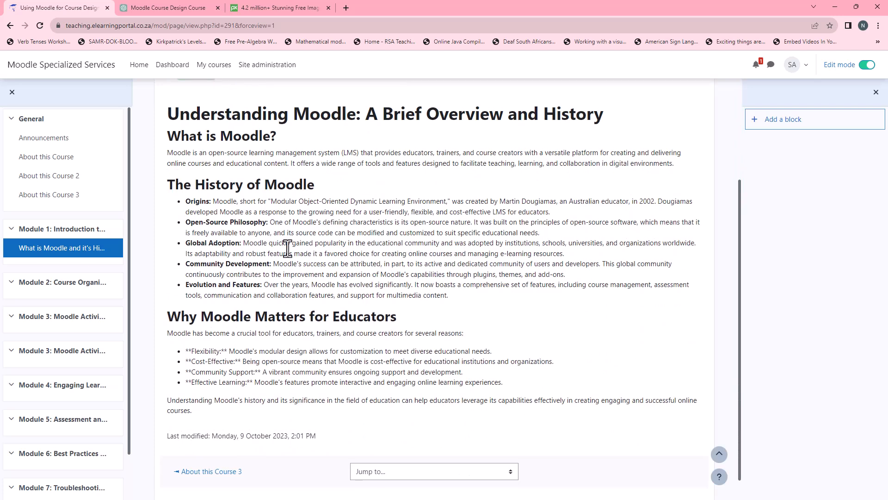
pyautogui.click(179, 7)
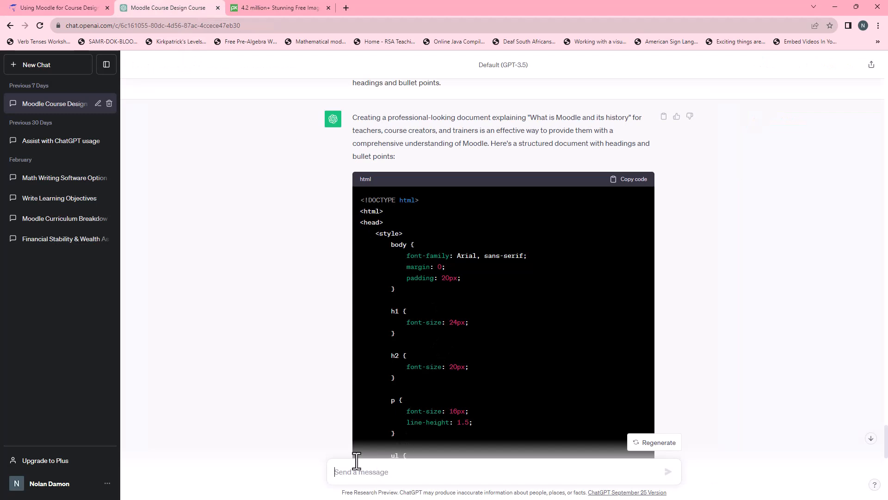
pyautogui.write('Plea')
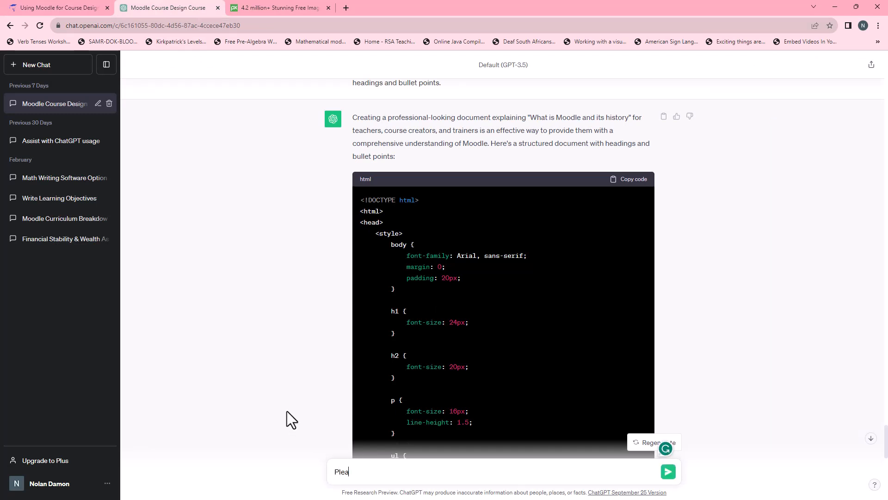
pyautogui.write('se provide me with links')
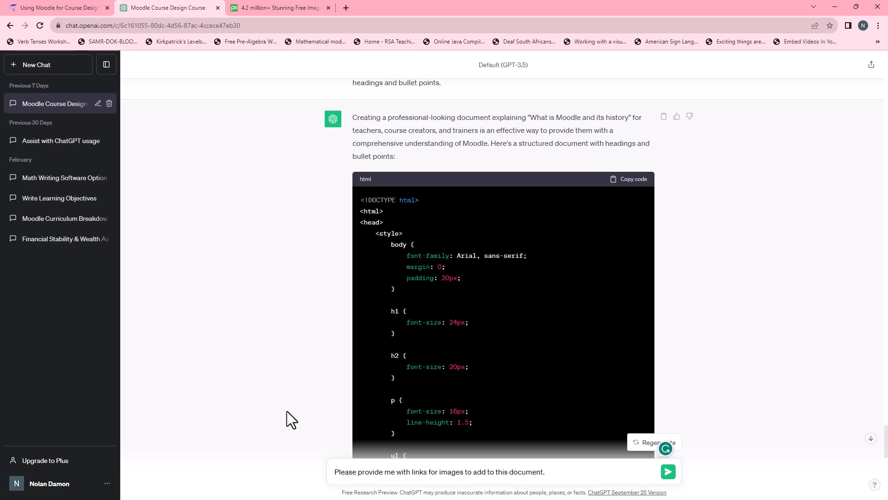
pyautogui.press('Return')
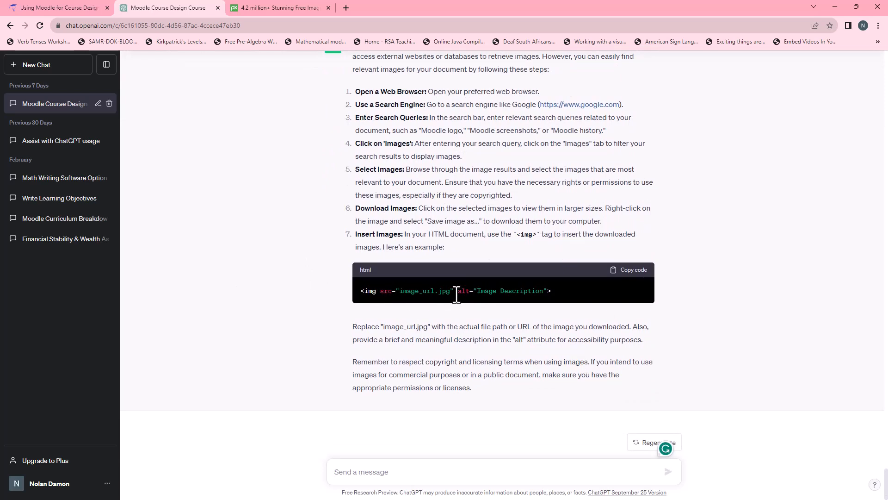
# Step: Switch to Pixabay and search all images for "online course"
pyautogui.click(292, 7)
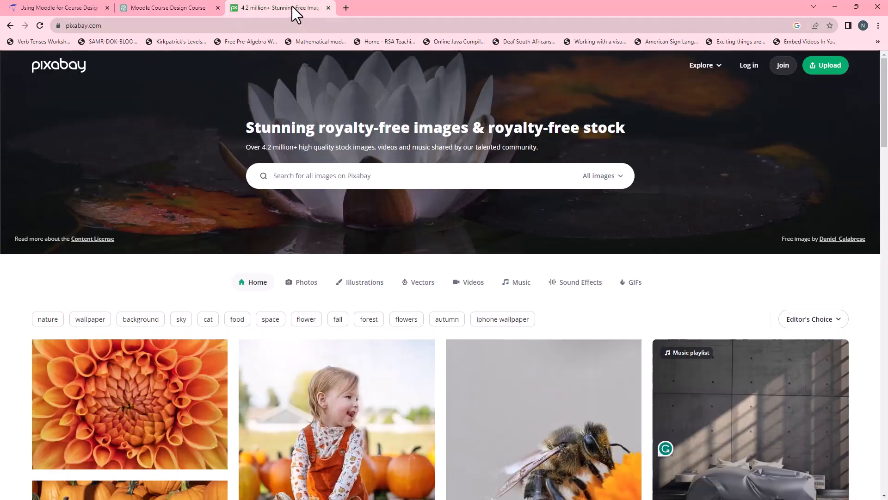
pyautogui.scroll(-4, 464, 268)
pyautogui.scroll(5, 476, 292)
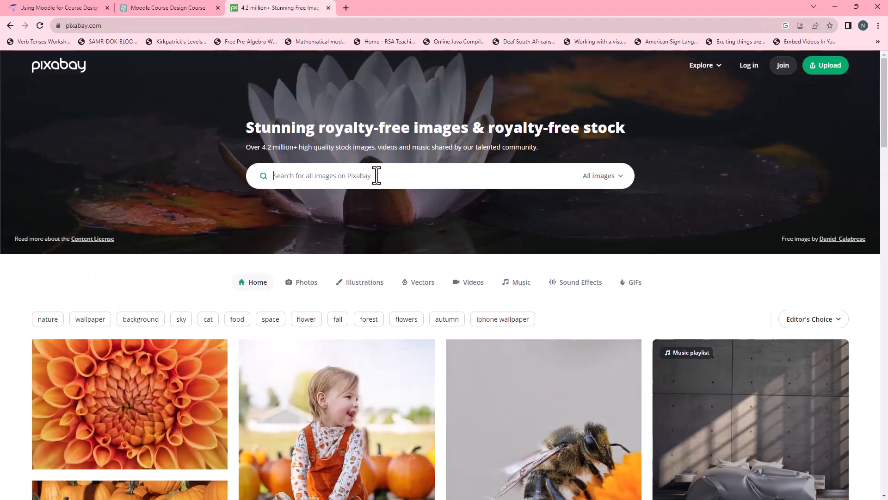
pyautogui.write('online course')
pyautogui.press('Return')
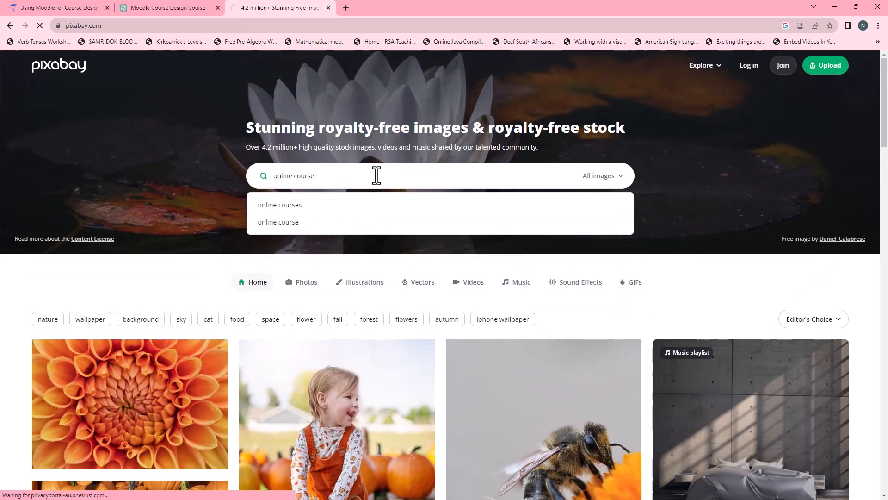
# Step: Browse the royalty-free results and download the photo of an online lesson on a laptop as a 1280×903 JPG
pyautogui.scroll(-3, 296, 324)
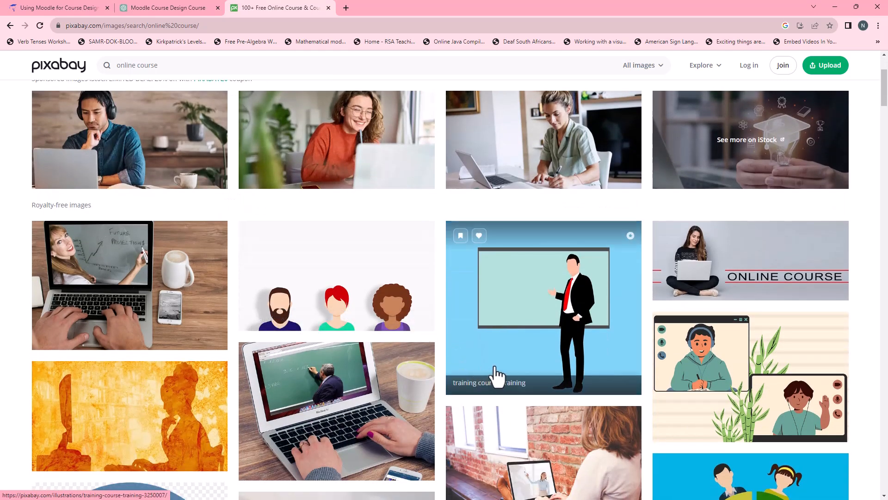
pyautogui.scroll(1, 738, 305)
pyautogui.scroll(1, 769, 264)
pyautogui.scroll(-3, 381, 337)
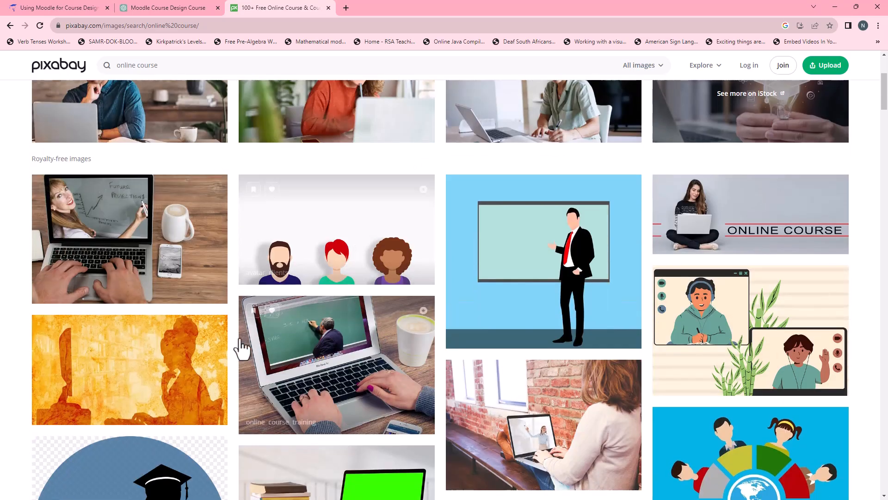
pyautogui.scroll(-3, 254, 345)
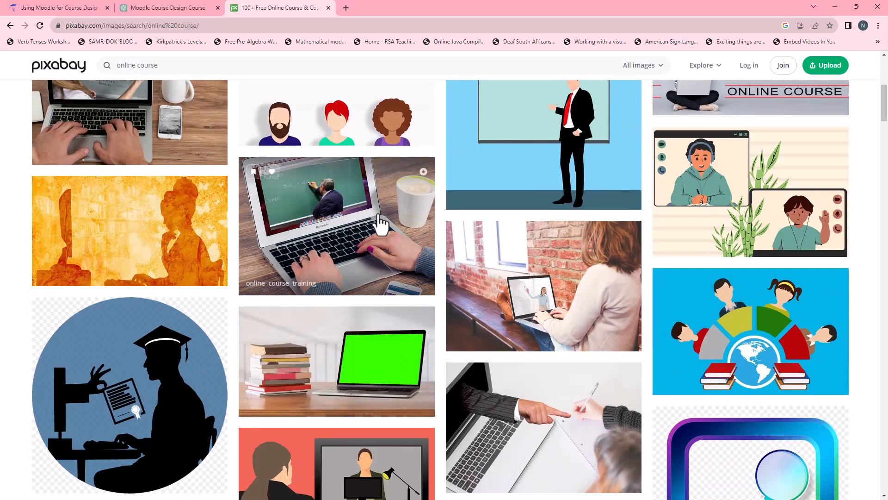
pyautogui.click(354, 233)
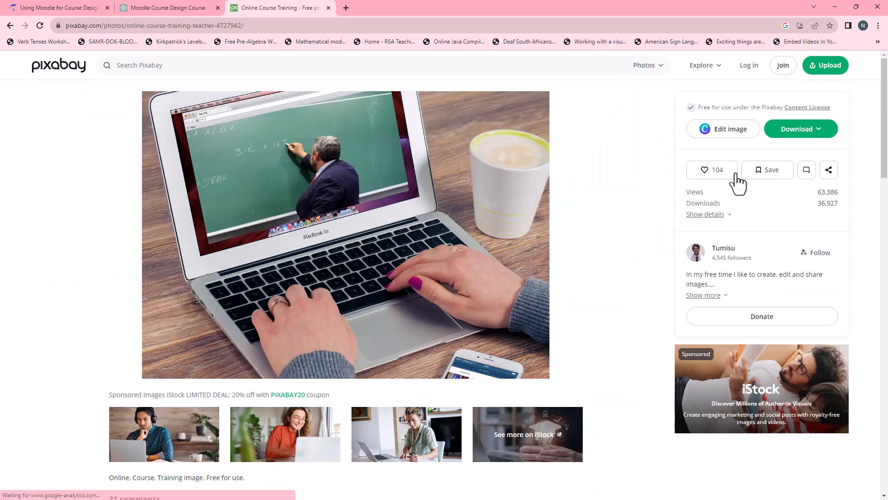
pyautogui.click(816, 132)
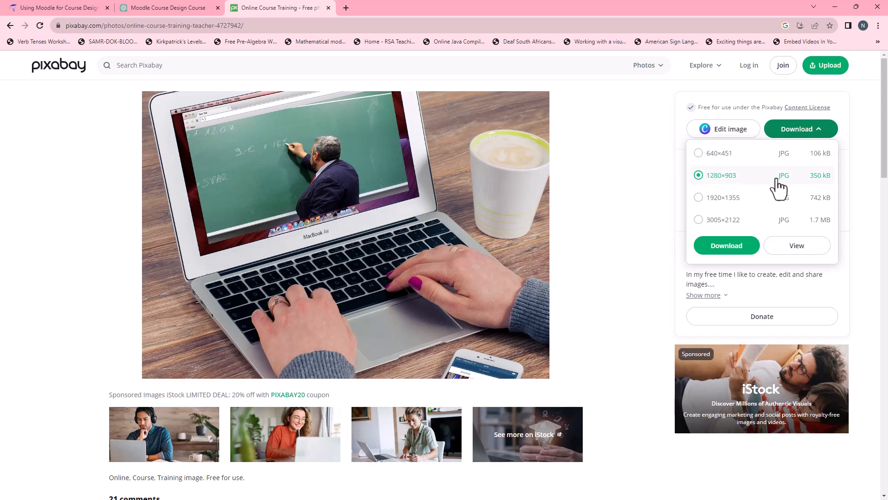
pyautogui.click(725, 247)
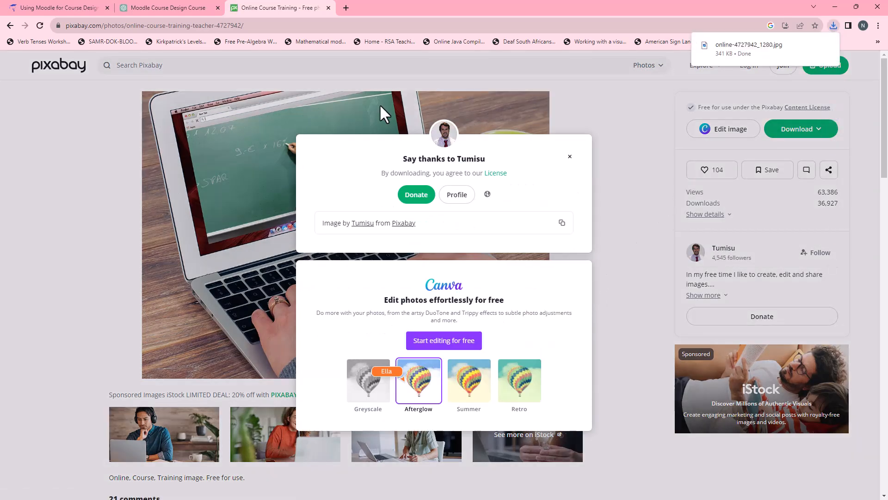
# Step: Open the Moodle page's settings and add an empty line under the "Understanding Moodle: A Brief Overview and History" heading in the page content
pyautogui.click(62, 6)
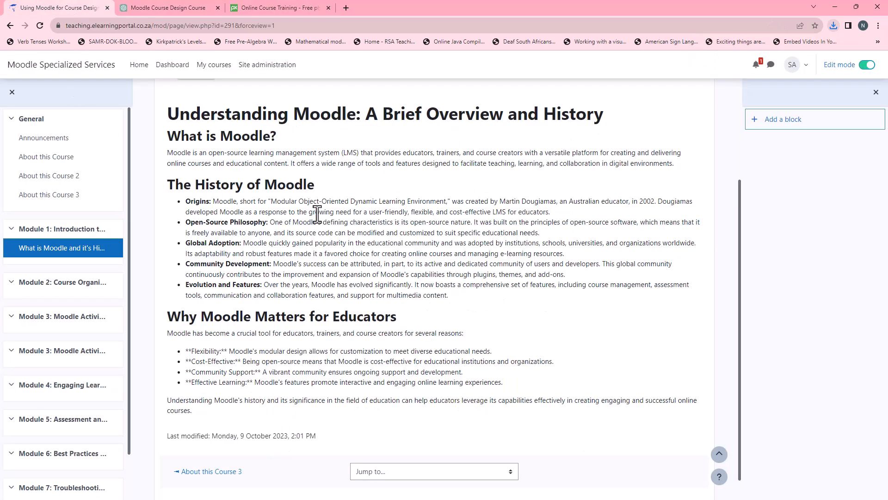
pyautogui.scroll(3, 443, 257)
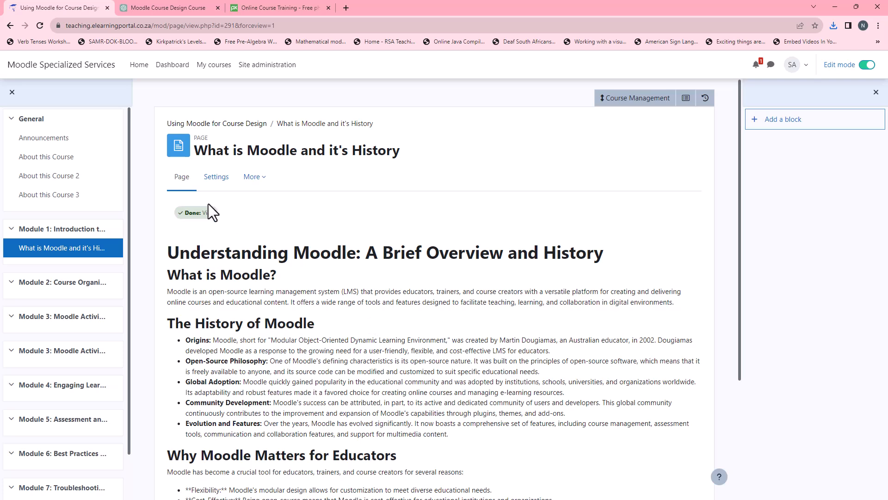
pyautogui.click(217, 180)
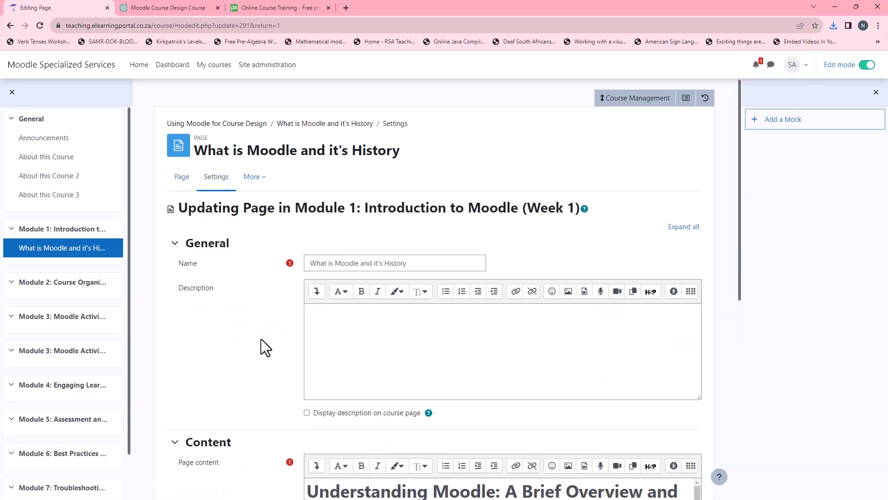
pyautogui.scroll(-5, 237, 290)
pyautogui.moveTo(698, 387); pyautogui.dragTo(690, 482)
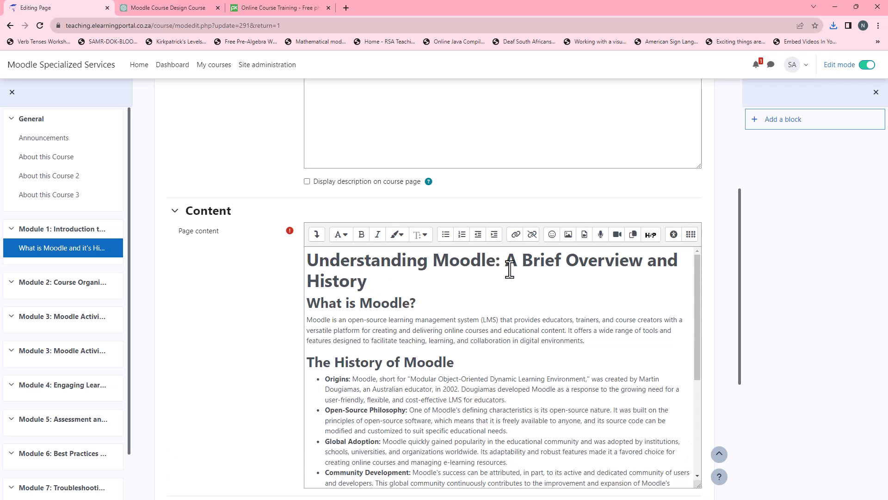
pyautogui.click(408, 283)
pyautogui.press('Return')
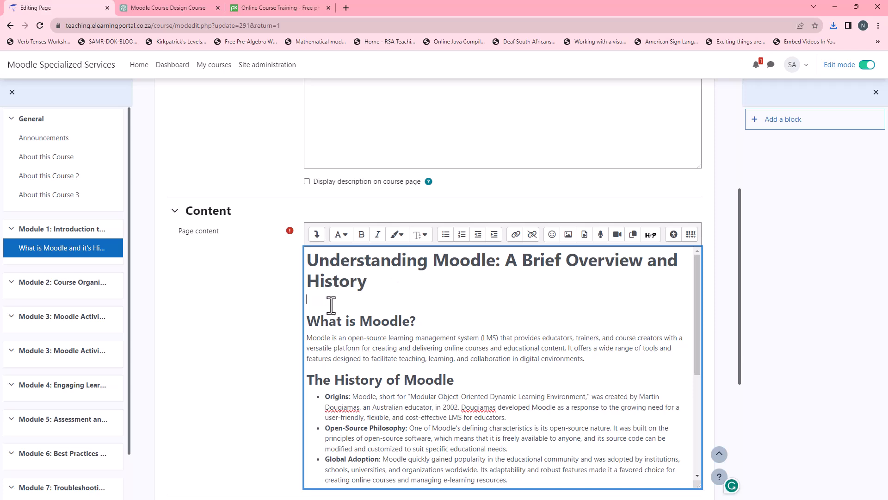
# Step: Upload online-4727942_1280.jpg from Downloads as an image for the empty line in the page content
pyautogui.click(569, 235)
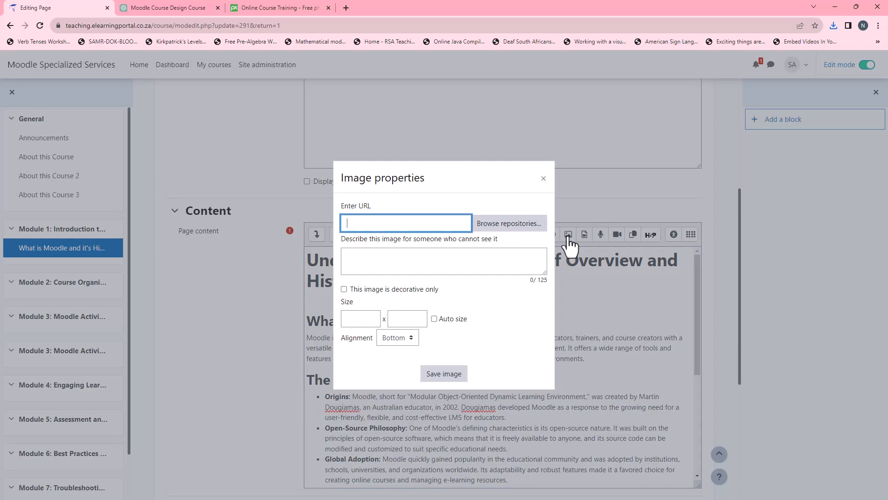
pyautogui.click(516, 222)
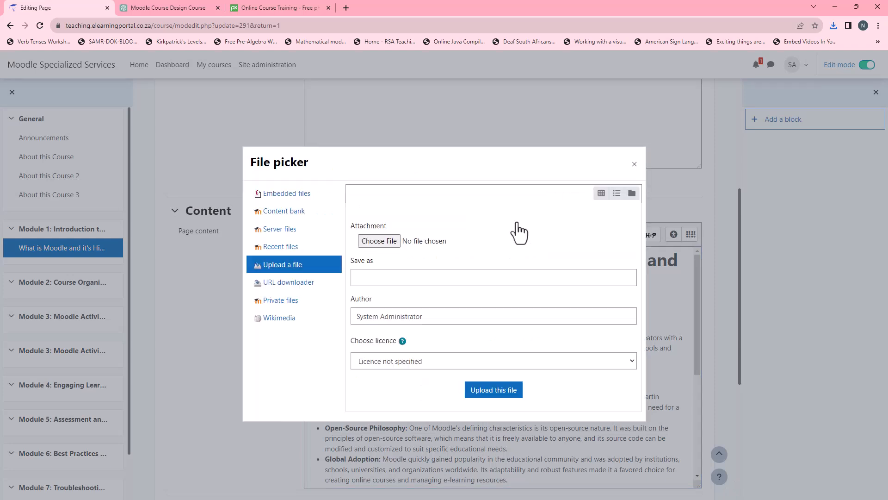
pyautogui.click(379, 241)
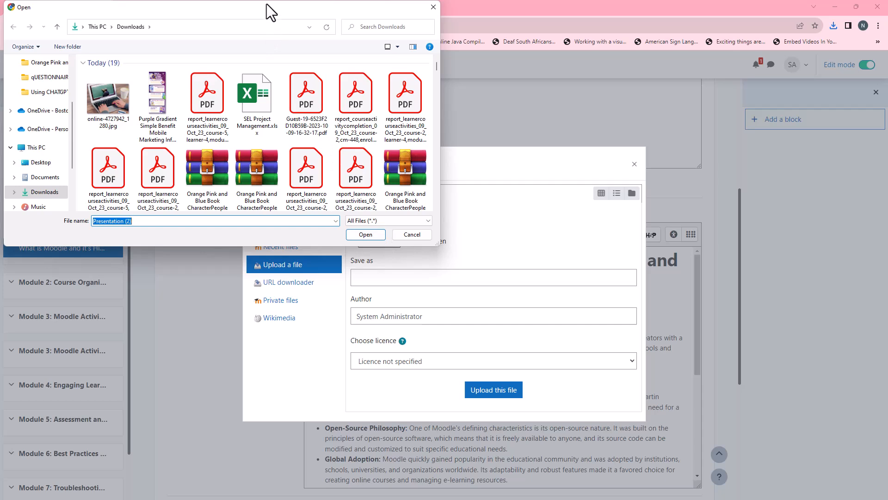
pyautogui.click(91, 100)
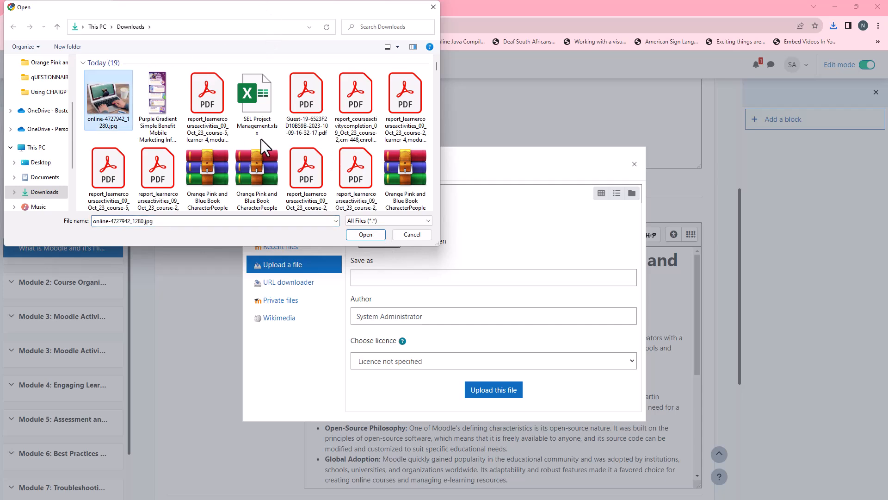
pyautogui.click(366, 235)
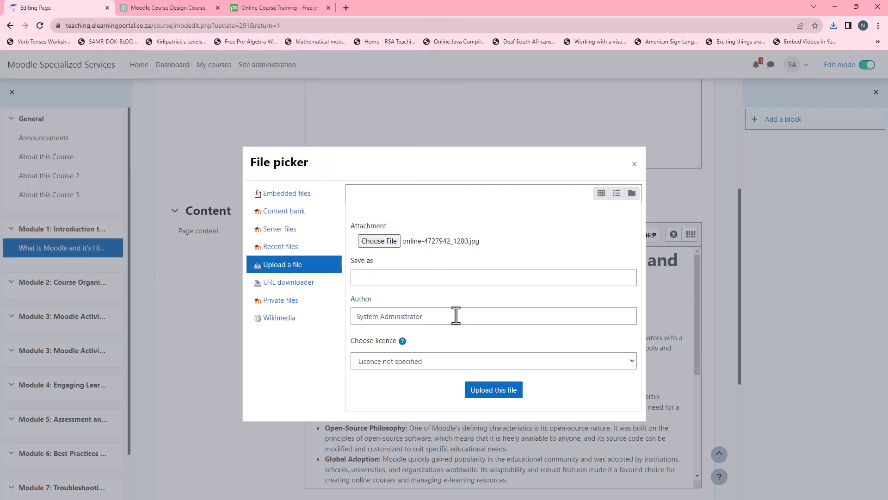
pyautogui.click(493, 391)
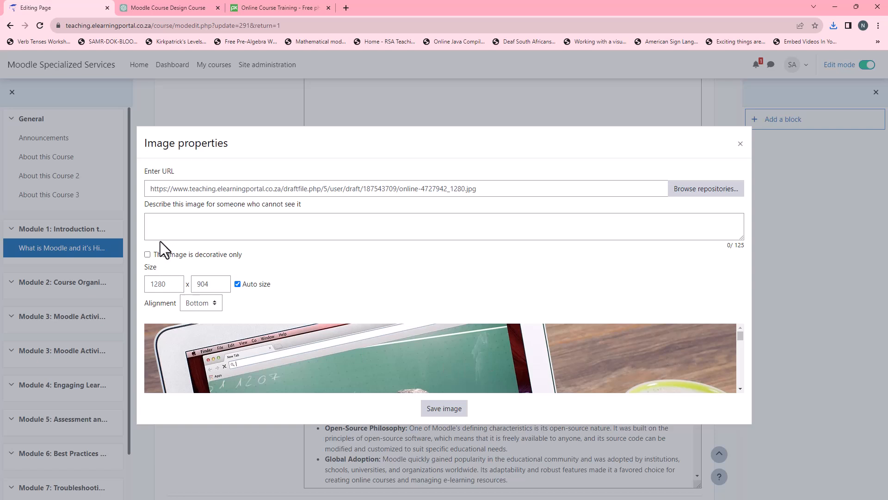
# Step: Describe the image as "Online Course", set its width to 650 with auto size on, and check the preview
pyautogui.click(165, 226)
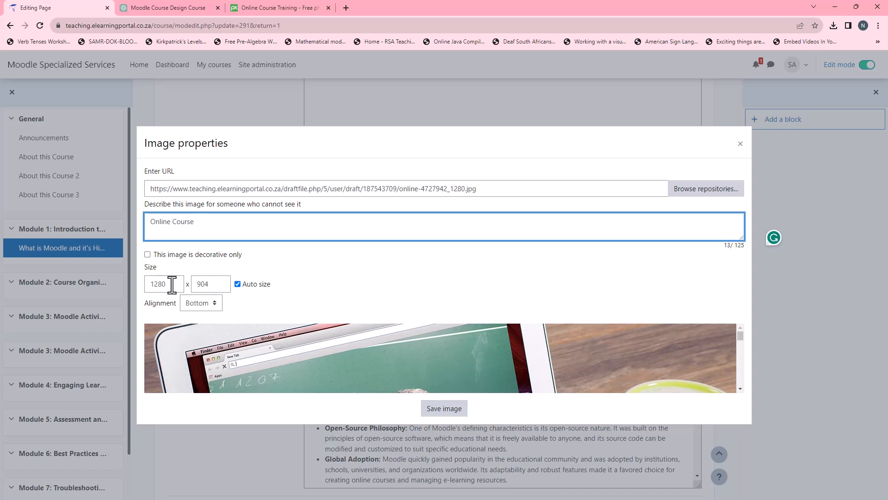
pyautogui.moveTo(171, 284); pyautogui.dragTo(139, 285)
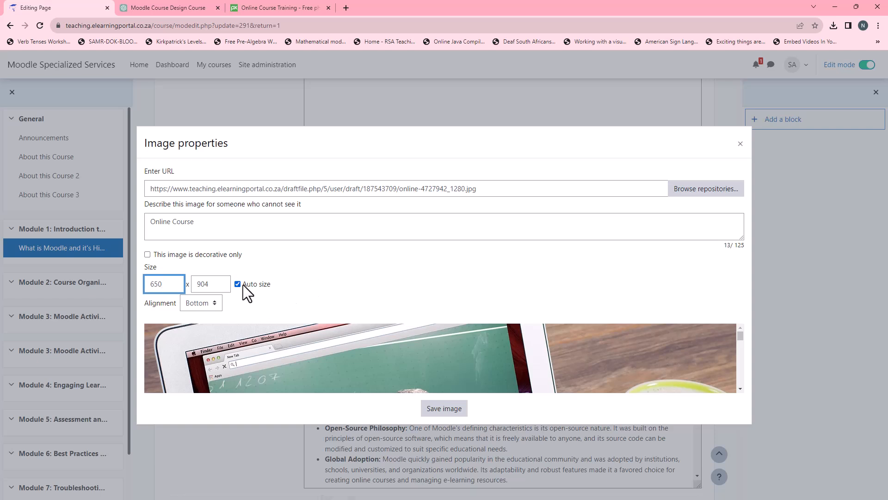
pyautogui.click(335, 270)
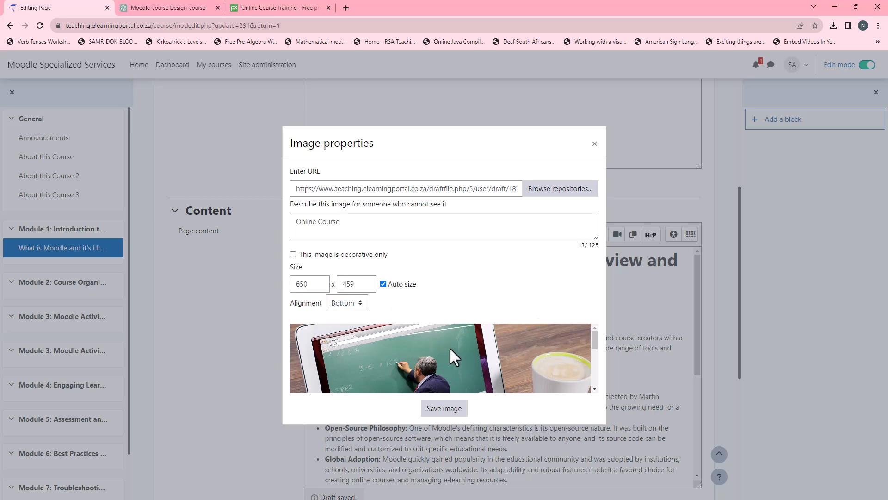
pyautogui.scroll(-3, 520, 334)
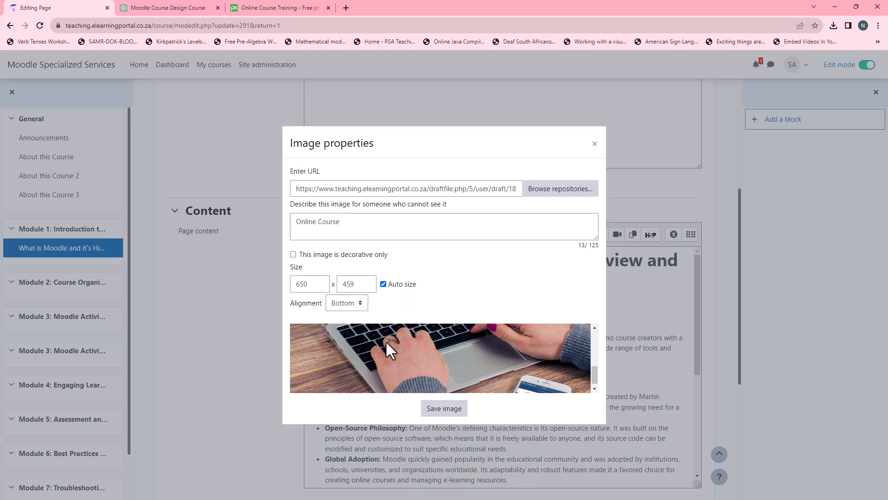
# Step: Try an image width of 300 with auto size turned off
pyautogui.click(384, 284)
pyautogui.moveTo(319, 284); pyautogui.dragTo(274, 283)
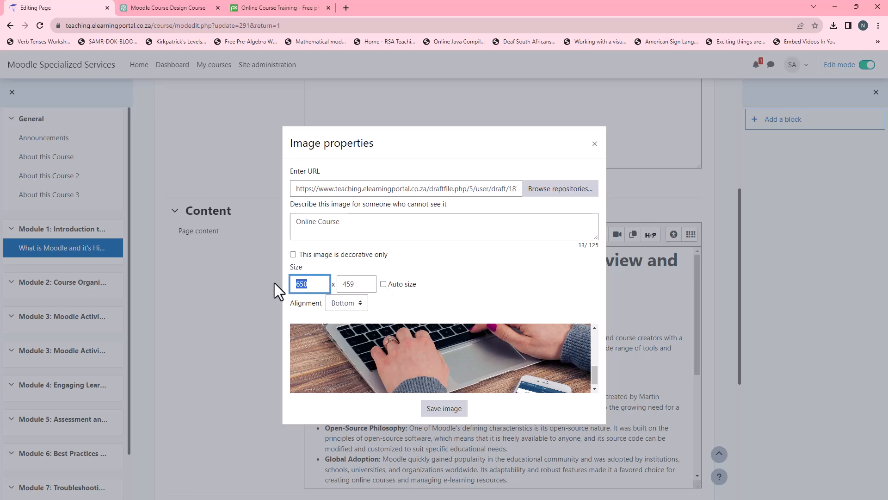
pyautogui.write('300')
pyautogui.click(464, 279)
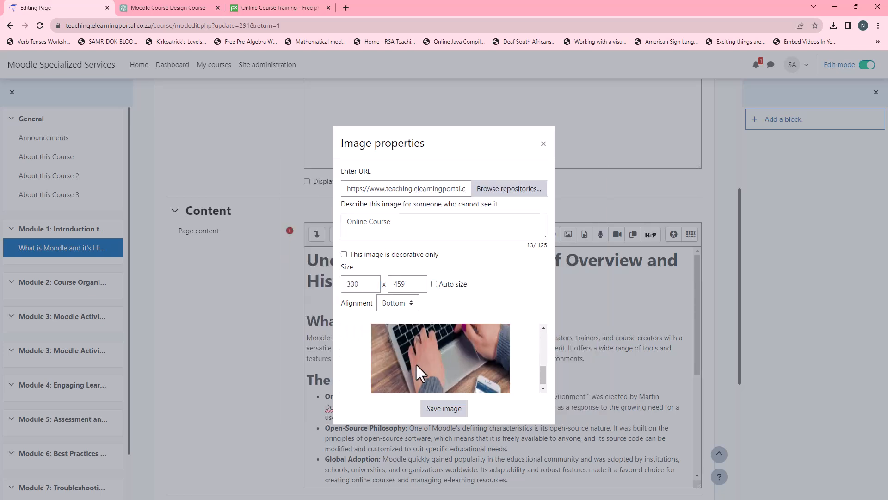
# Step: Turn auto size back on, set the image width to 650, and save the image into the page content
pyautogui.click(435, 284)
pyautogui.moveTo(373, 287); pyautogui.dragTo(325, 284)
pyautogui.write('650')
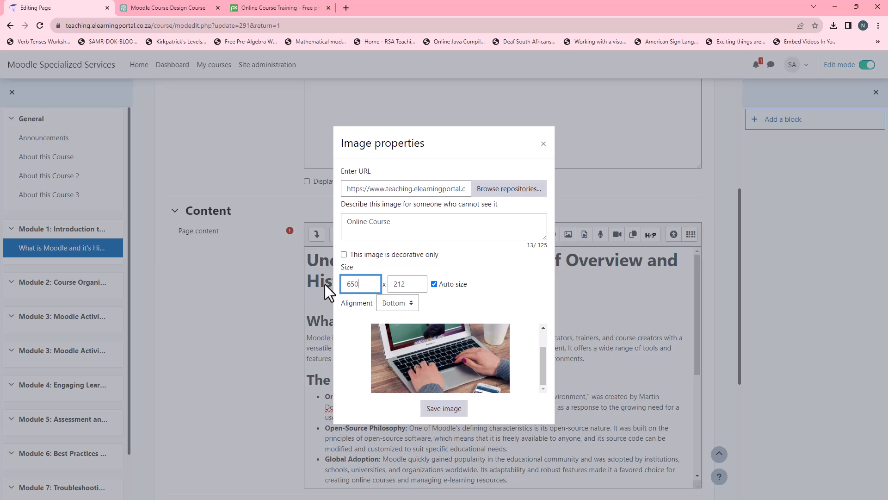
pyautogui.click(485, 267)
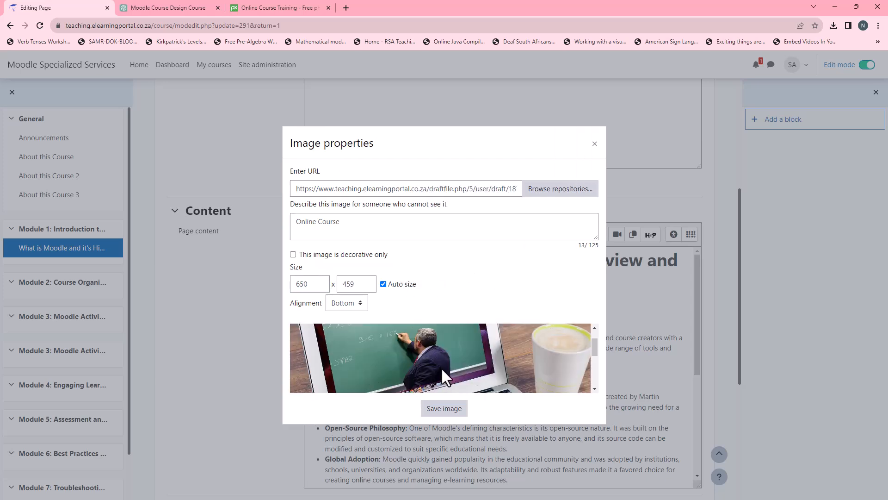
pyautogui.scroll(-5, 440, 369)
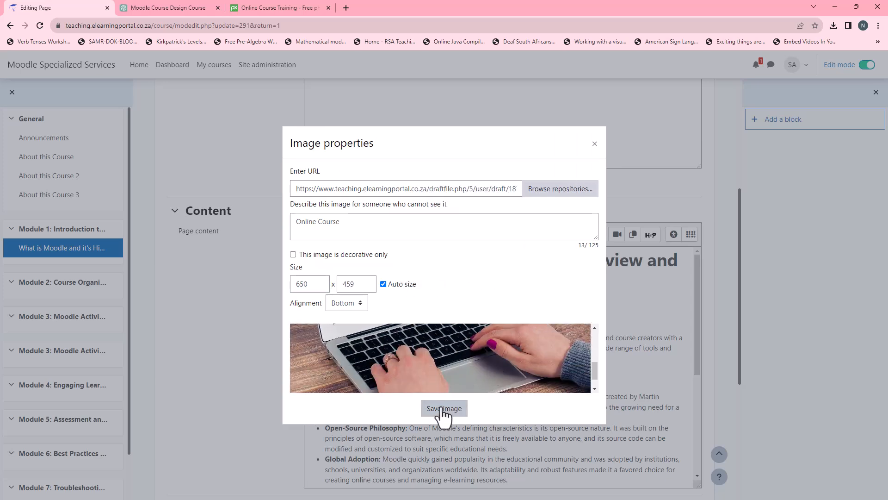
pyautogui.click(442, 409)
# Step: Add an empty line between the main heading and the image, and another between the image and "What is Moodle?"
pyautogui.scroll(-4, 479, 393)
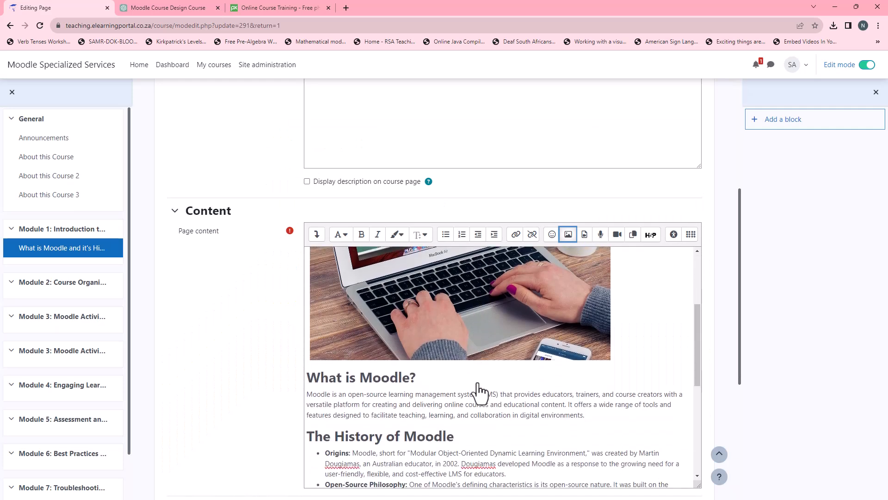
pyautogui.scroll(5, 480, 384)
pyautogui.click(387, 282)
pyautogui.press('Return')
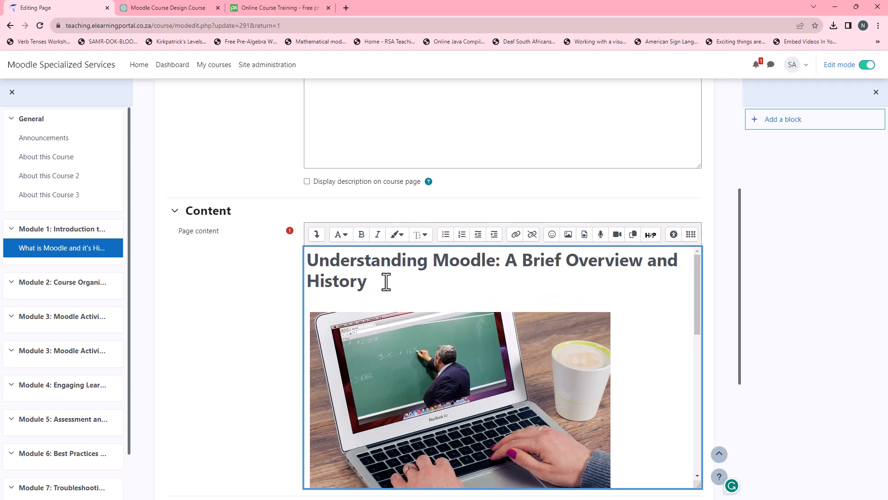
pyautogui.scroll(-4, 435, 306)
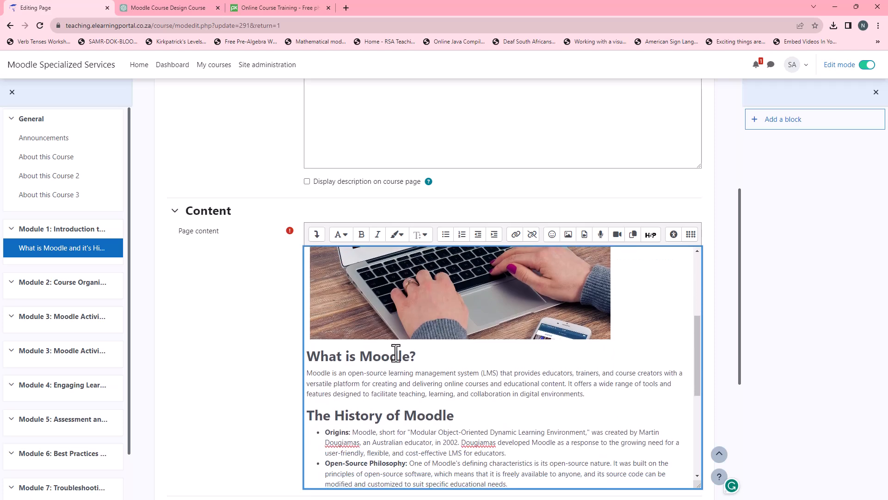
pyautogui.click(632, 330)
pyautogui.press('Return')
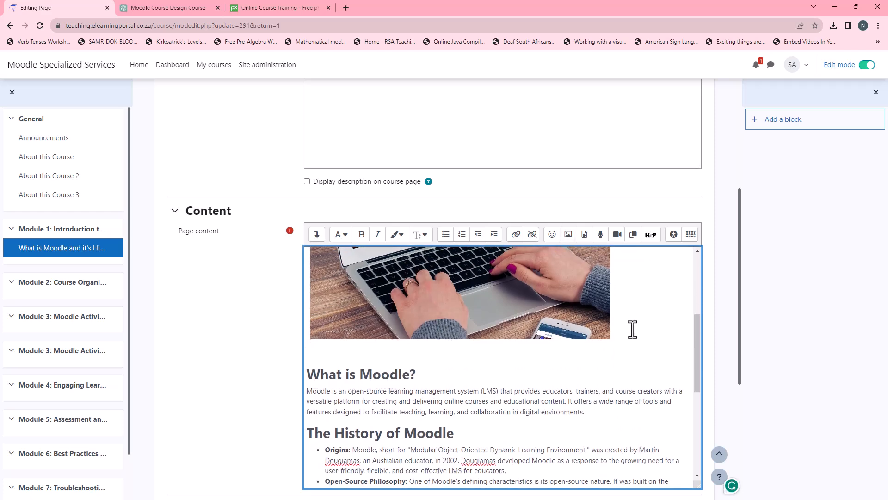
# Step: Insert two empty lines above the "Why Moodle Matters for Educators" heading
pyautogui.scroll(-5, 564, 372)
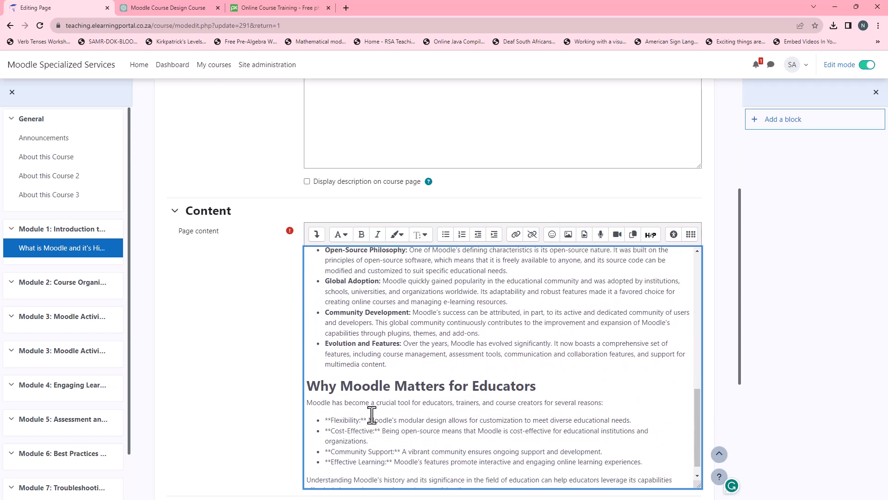
pyautogui.click(309, 380)
pyautogui.press('Return')
pyautogui.press('Return')
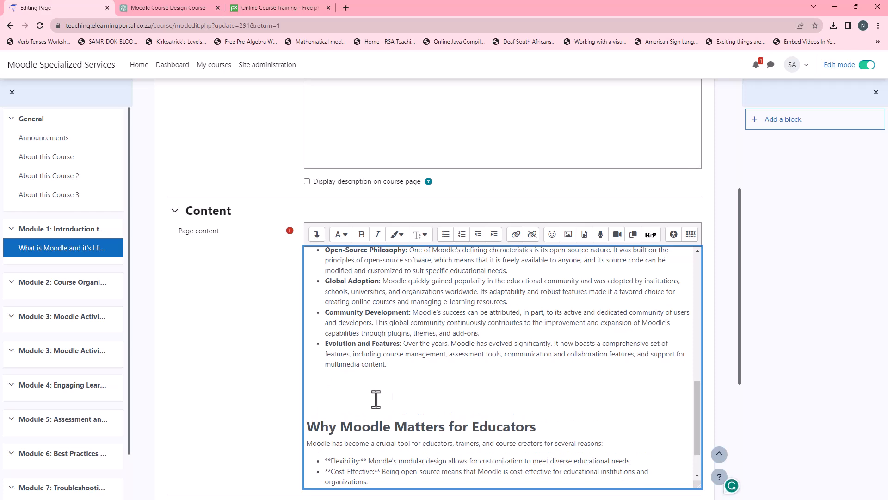
# Step: Switch to Pixabay, close the thank-you message, and go back to the "online course" image results
pyautogui.click(288, 7)
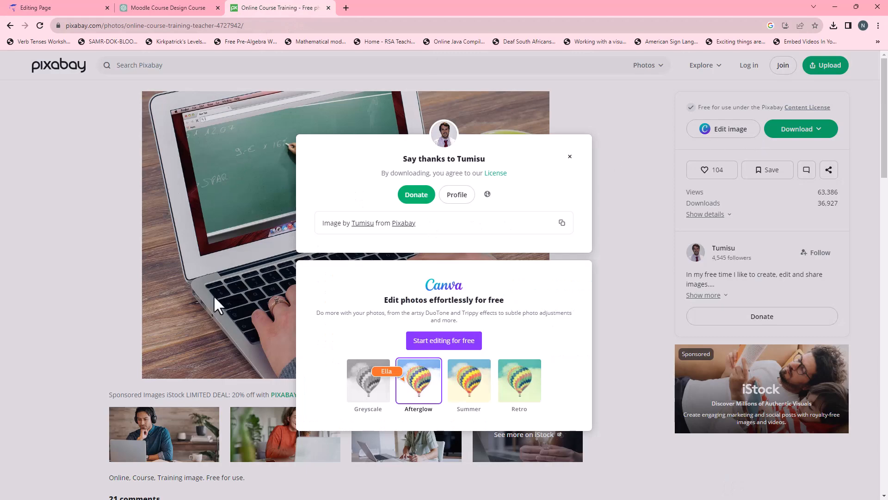
pyautogui.click(571, 156)
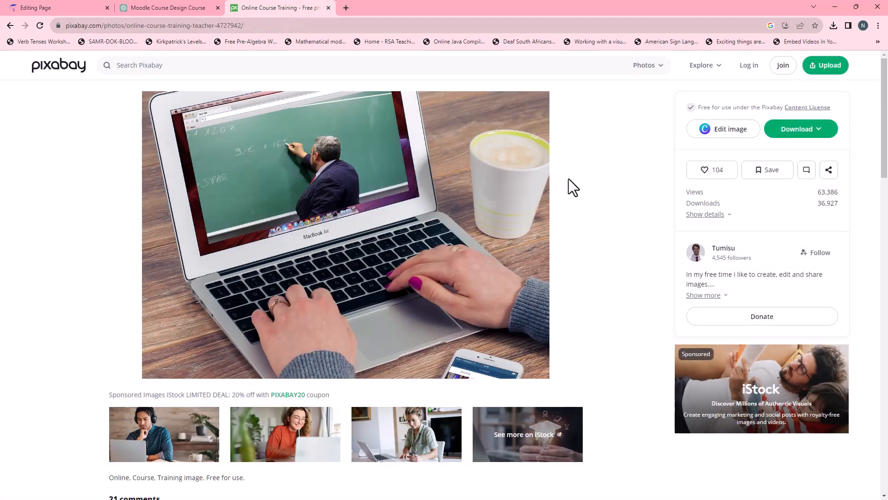
pyautogui.scroll(-5, 340, 227)
pyautogui.scroll(4, 344, 223)
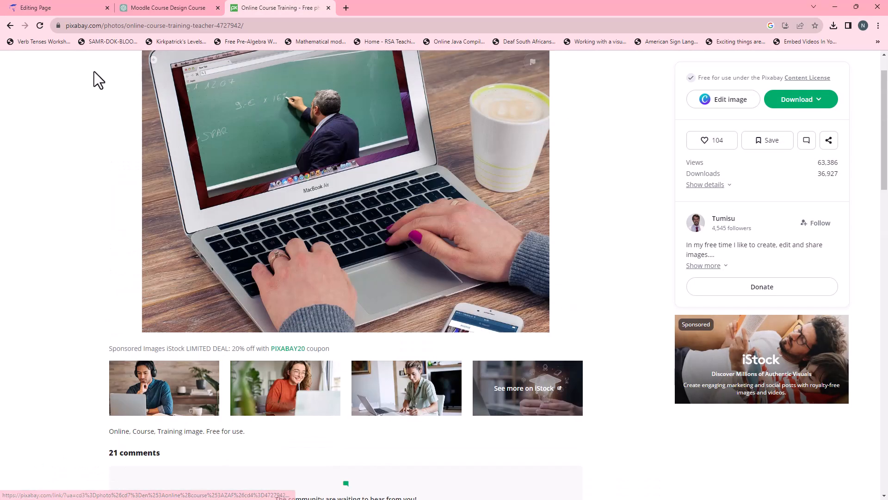
pyautogui.click(9, 25)
# Step: Find the laptop photo showing a man in red holding a book over his face and download it at 1280×903
pyautogui.scroll(-12, 369, 357)
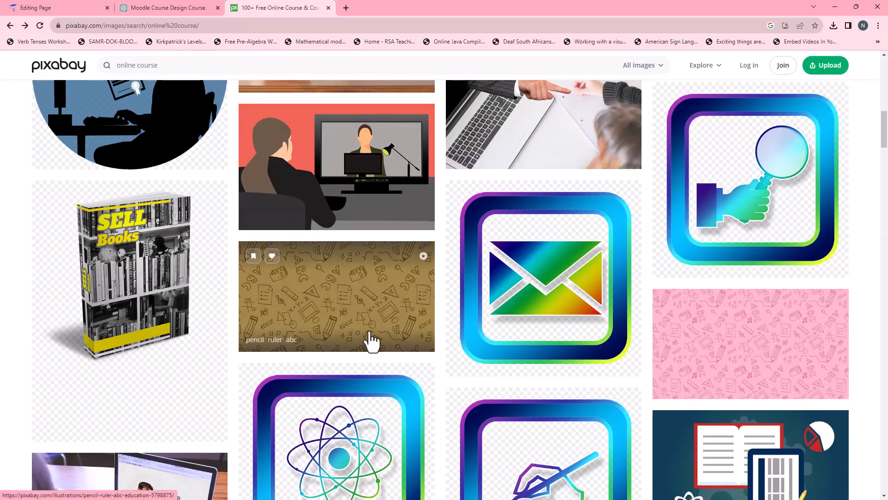
pyautogui.scroll(-8, 356, 331)
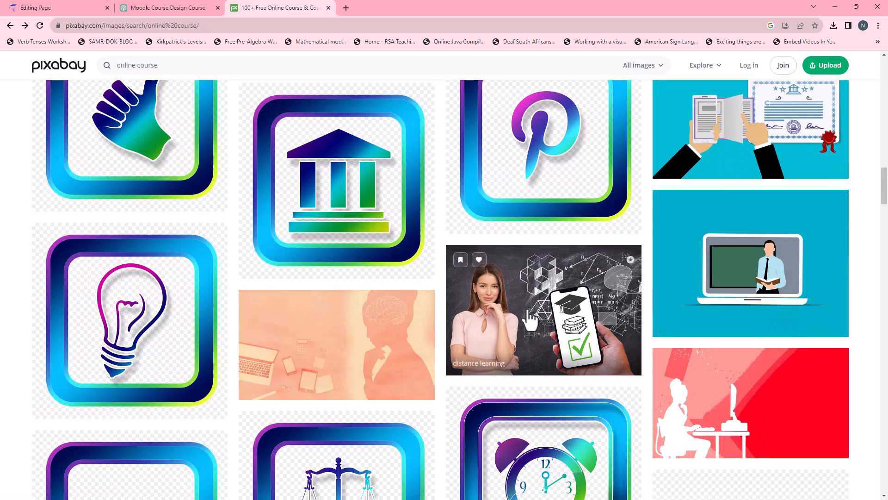
pyautogui.scroll(-6, 431, 322)
pyautogui.scroll(-10, 430, 319)
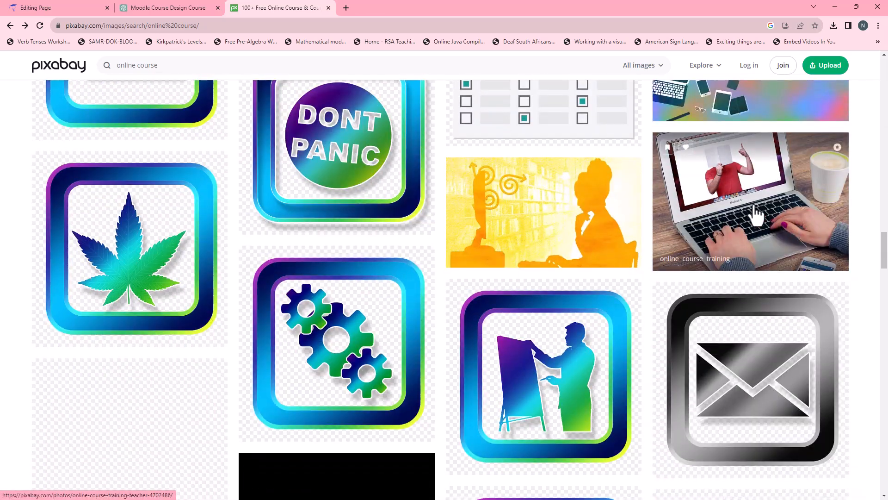
pyautogui.click(763, 217)
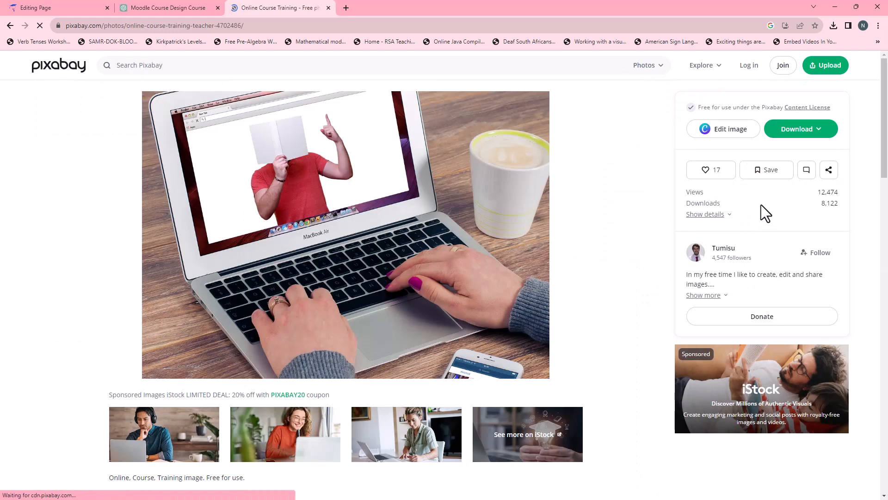
pyautogui.click(801, 132)
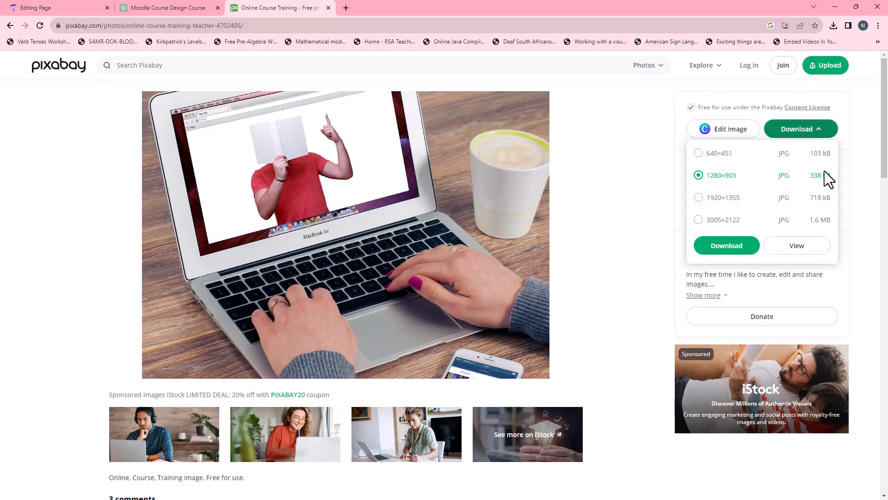
pyautogui.click(725, 249)
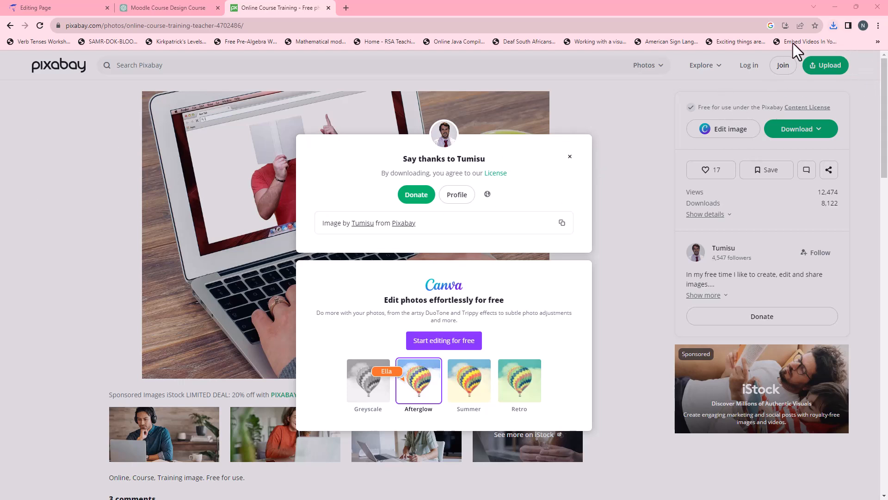
# Step: Switch to the Moodle page editor and upload online-4702486_1280.jpg as an image for the gap above "Why Moodle Matters for Educators"
pyautogui.click(62, 5)
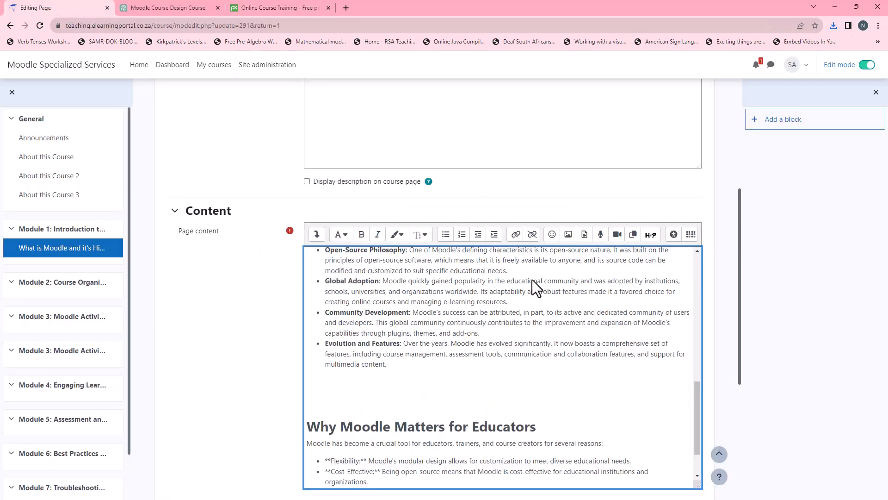
pyautogui.click(568, 234)
pyautogui.click(516, 223)
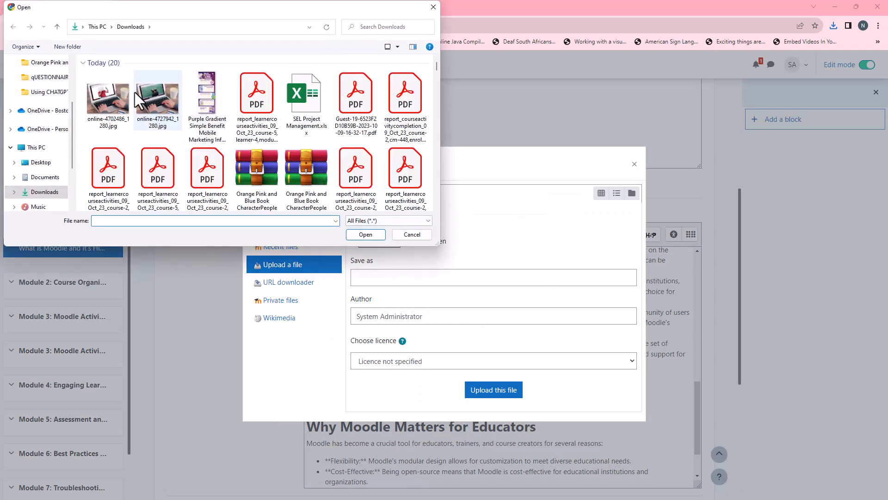
pyautogui.click(111, 102)
pyautogui.click(358, 235)
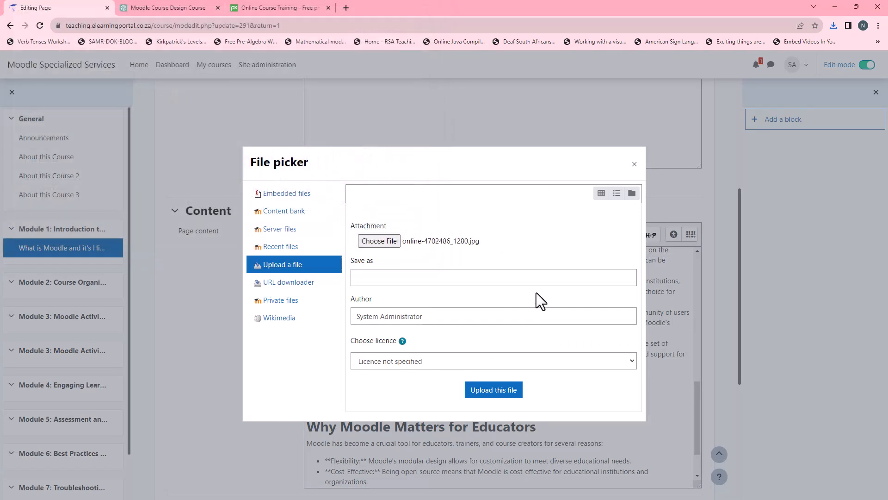
pyautogui.click(509, 395)
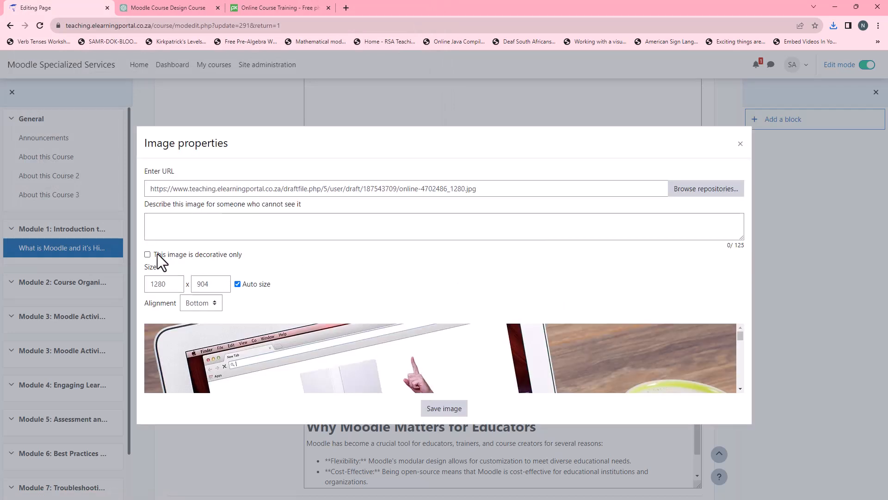
# Step: Mark the image as decorative only, set its width to 650, describe it as "Online Image", and save it into the content
pyautogui.click(147, 254)
pyautogui.moveTo(167, 283); pyautogui.dragTo(140, 284)
pyautogui.write('650')
pyautogui.click(195, 233)
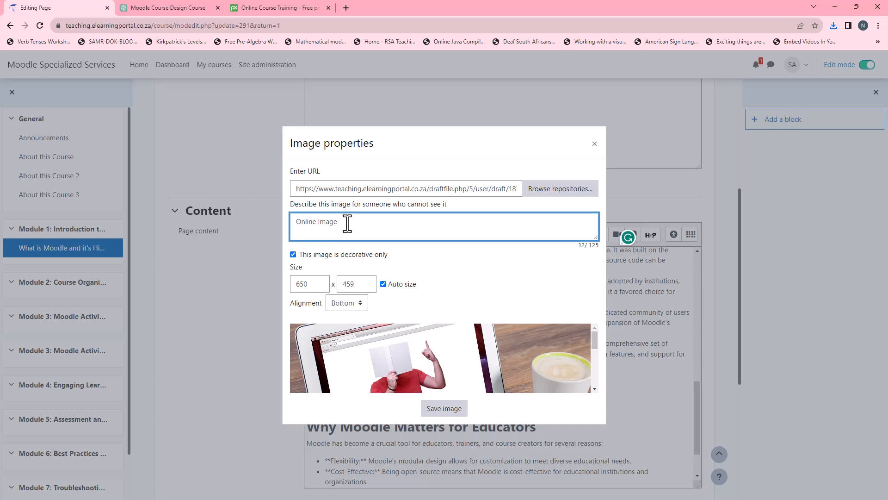
pyautogui.click(444, 409)
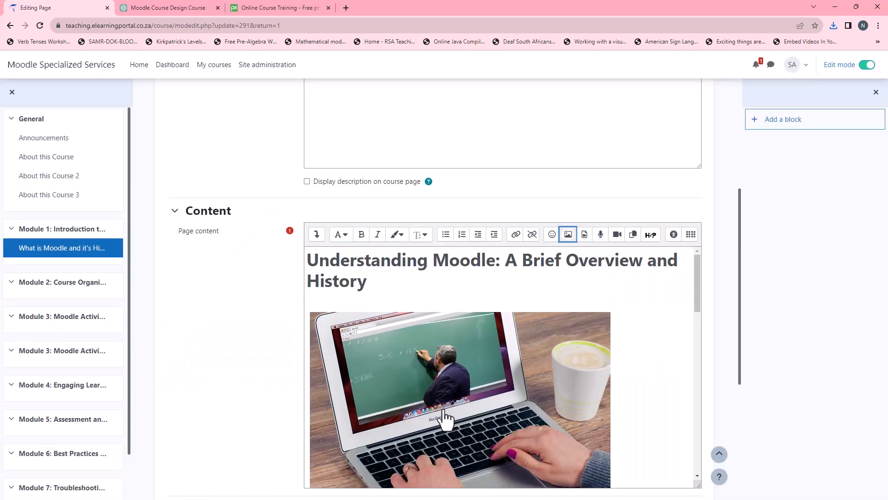
# Step: Save the edited "What is Moodle and it's History" Page and display it
pyautogui.scroll(-15, 490, 413)
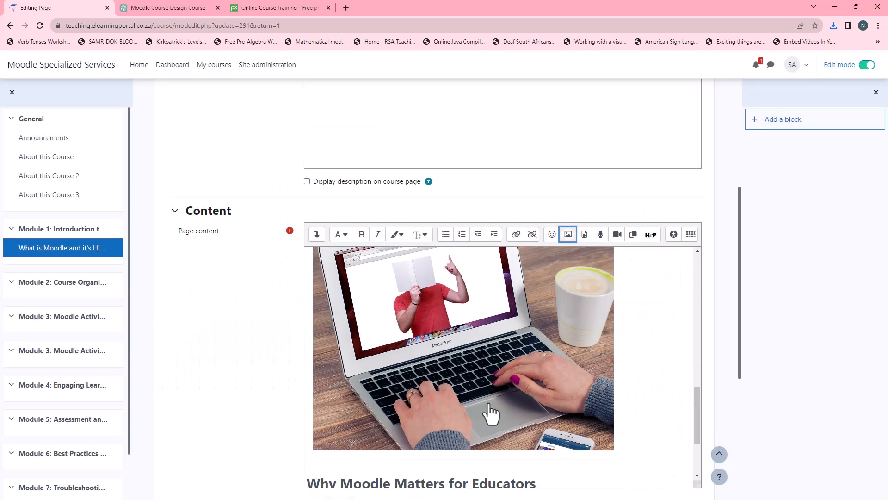
pyautogui.scroll(-6, 490, 400)
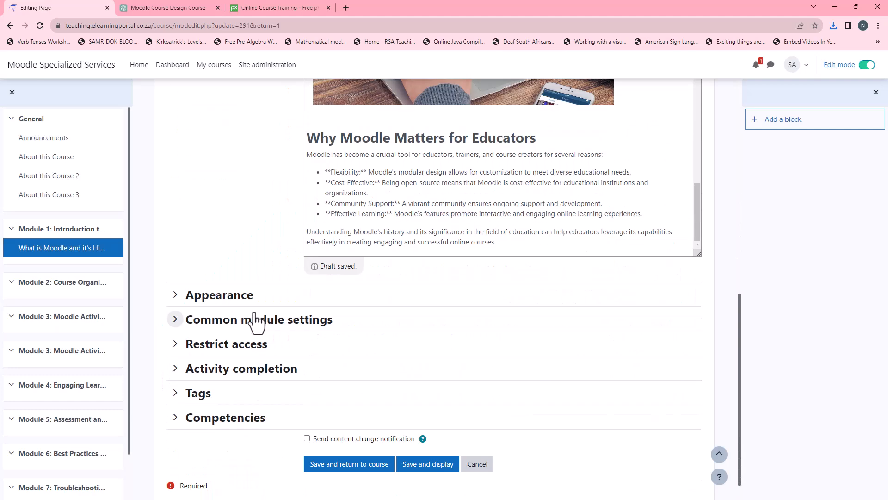
pyautogui.click(435, 435)
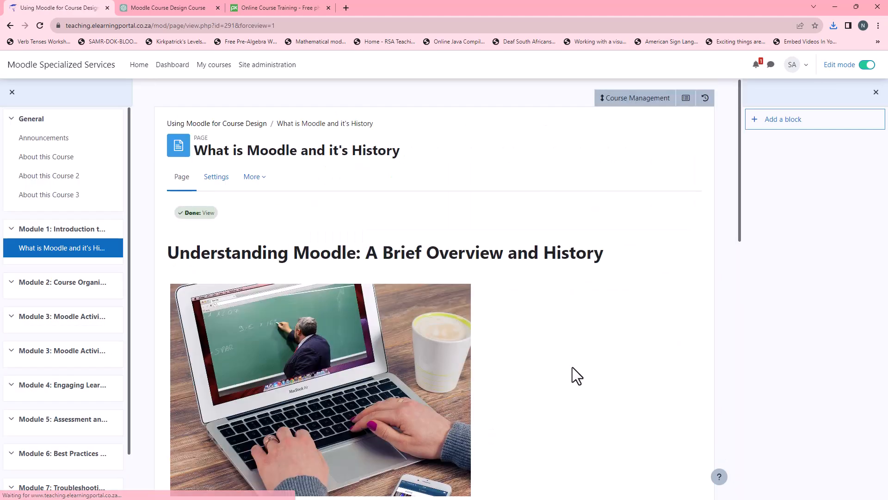
# Step: Review the saved Page from start to end, checking both images, the headings and the text
pyautogui.scroll(-9, 520, 358)
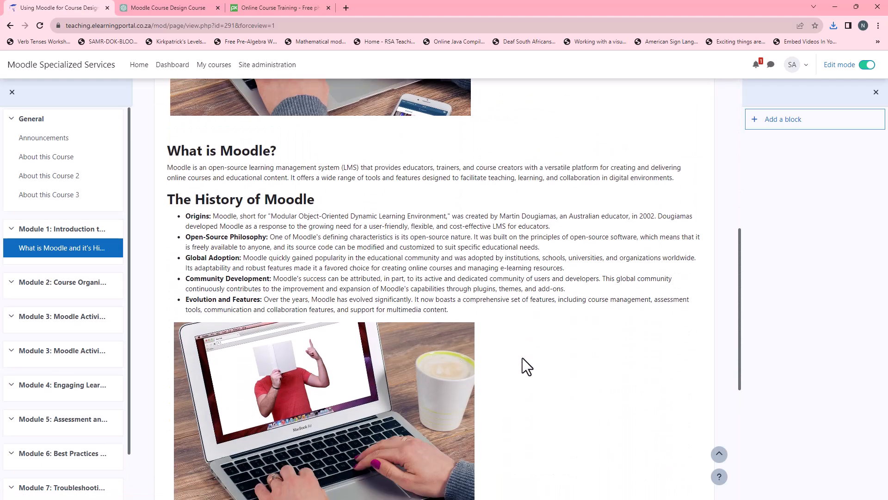
pyautogui.scroll(-5, 523, 357)
pyautogui.scroll(12, 523, 358)
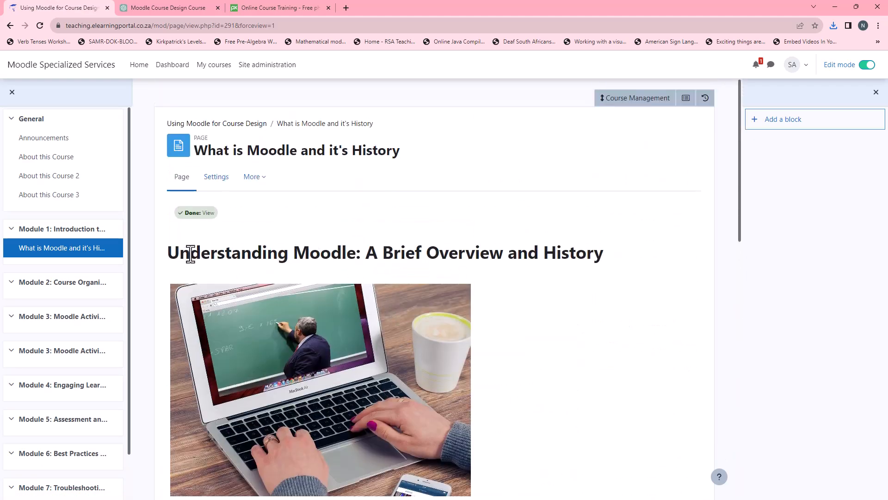
pyautogui.scroll(-5, 544, 344)
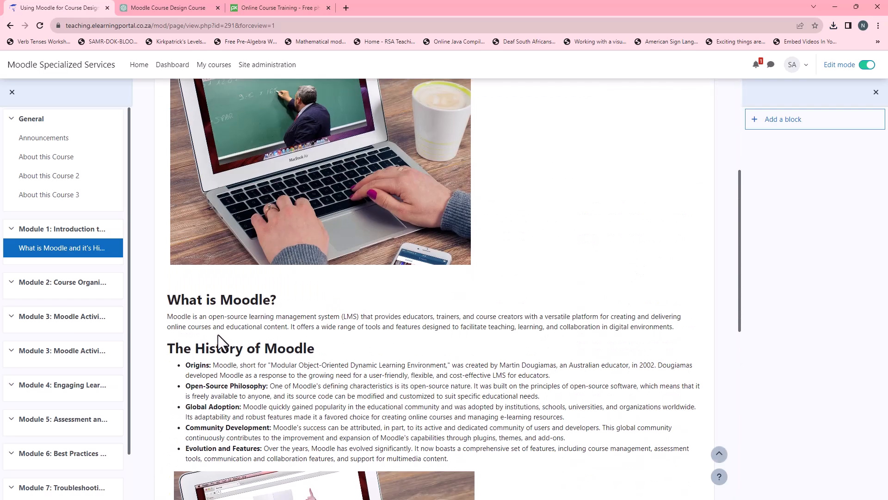
pyautogui.scroll(-8, 301, 309)
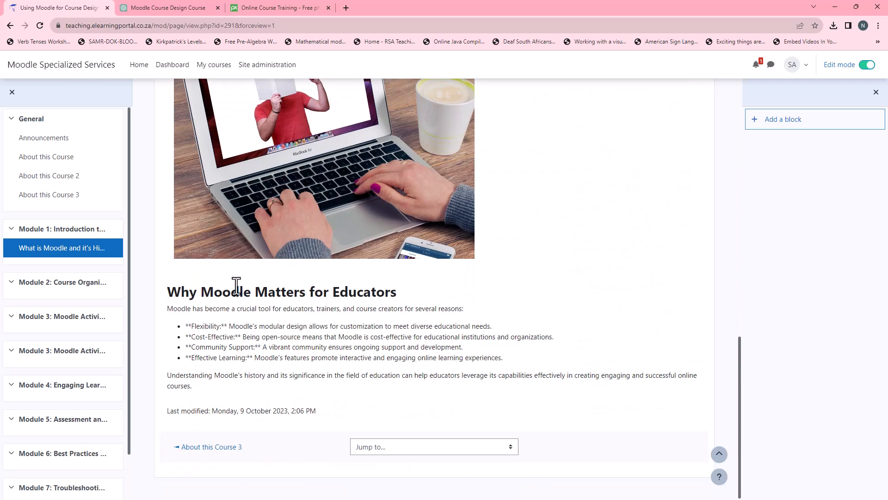
pyautogui.scroll(9, 361, 404)
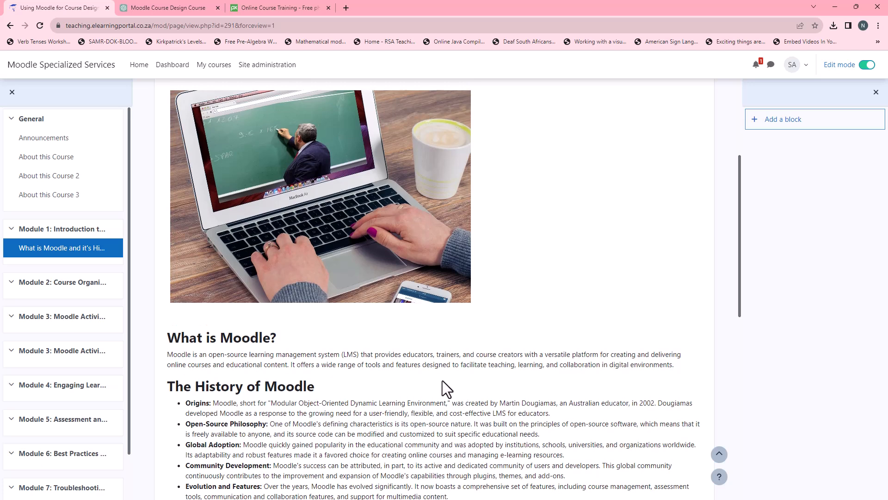
pyautogui.scroll(3, 420, 391)
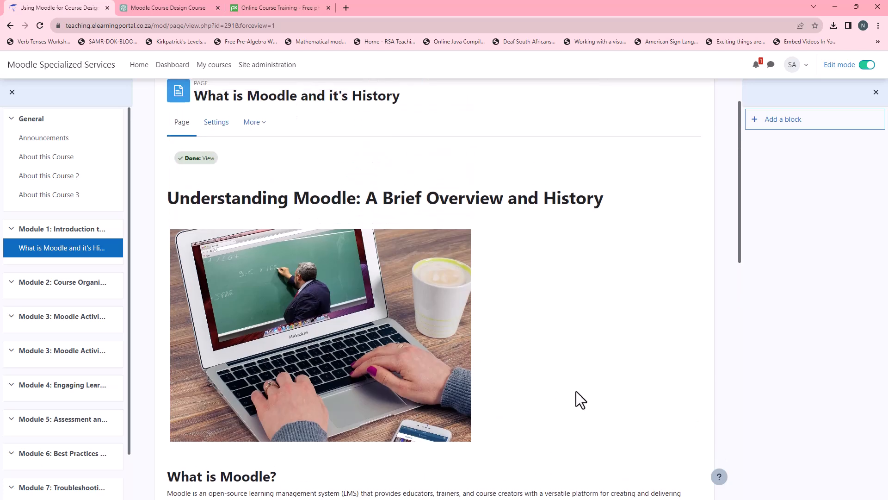
pyautogui.scroll(-7, 532, 375)
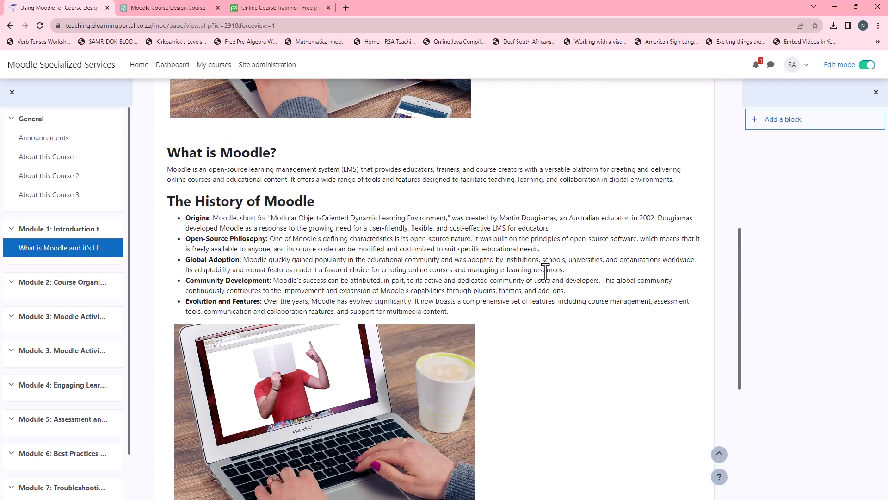
pyautogui.scroll(-6, 421, 261)
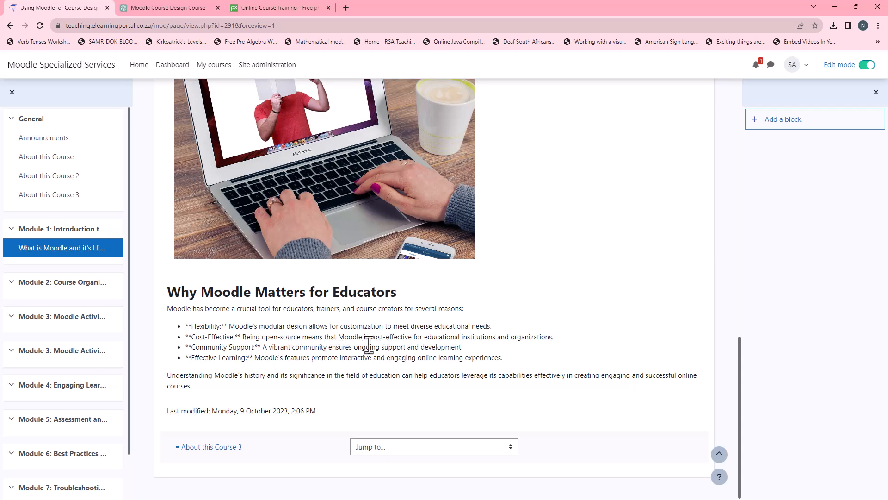
pyautogui.scroll(15, 393, 359)
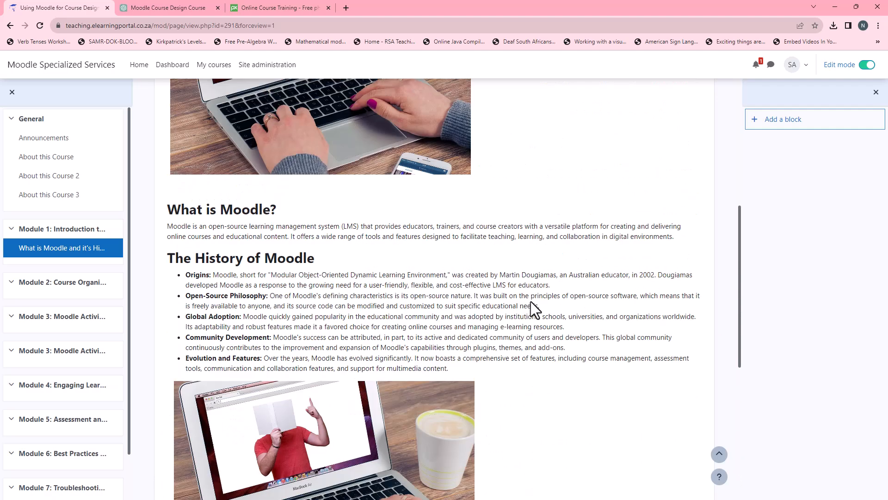
pyautogui.scroll(-3, 313, 153)
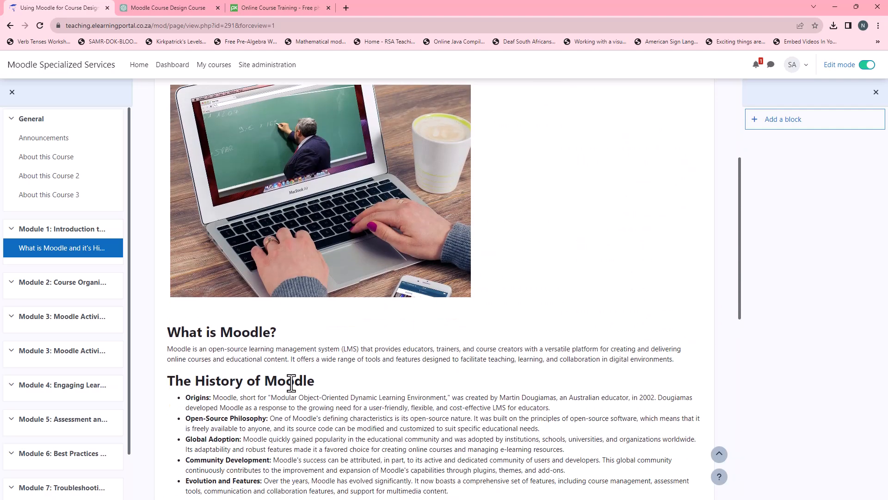
pyautogui.scroll(6, 310, 319)
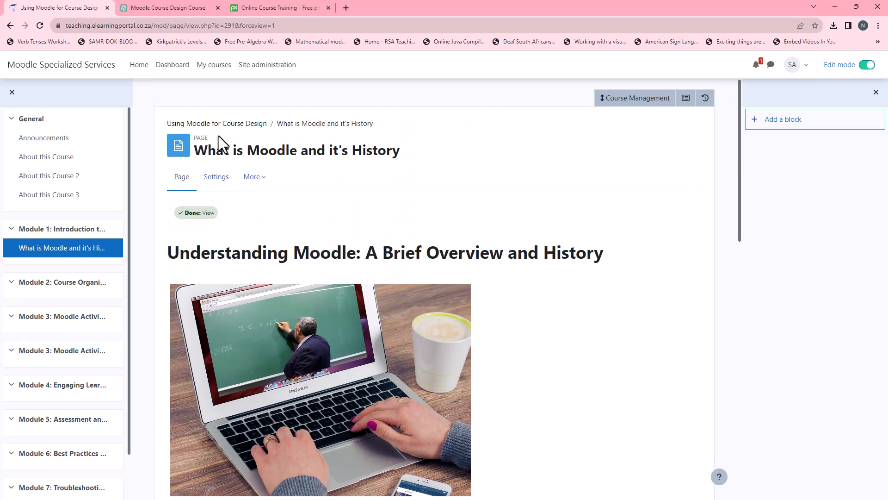
# Step: Return to the "Using Moodle for Course Design" course page, glance at the ChatGPT chat, and reopen Module 1's Page to check its content
pyautogui.click(225, 124)
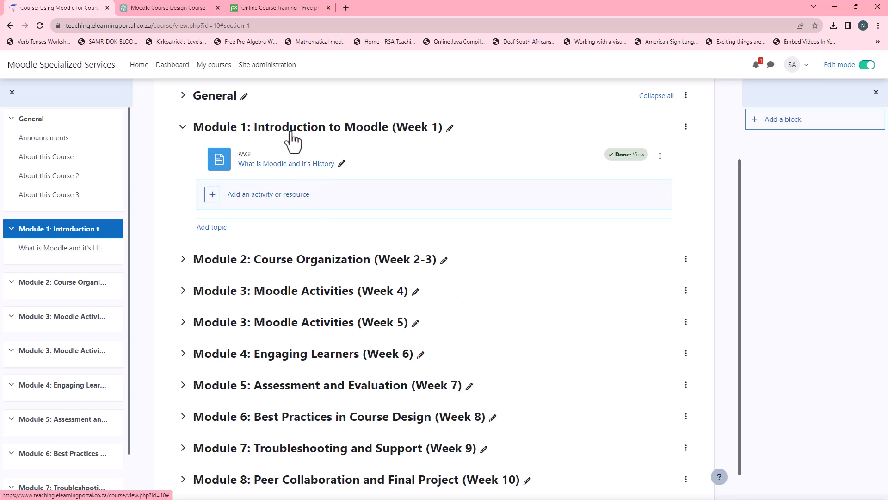
pyautogui.click(189, 7)
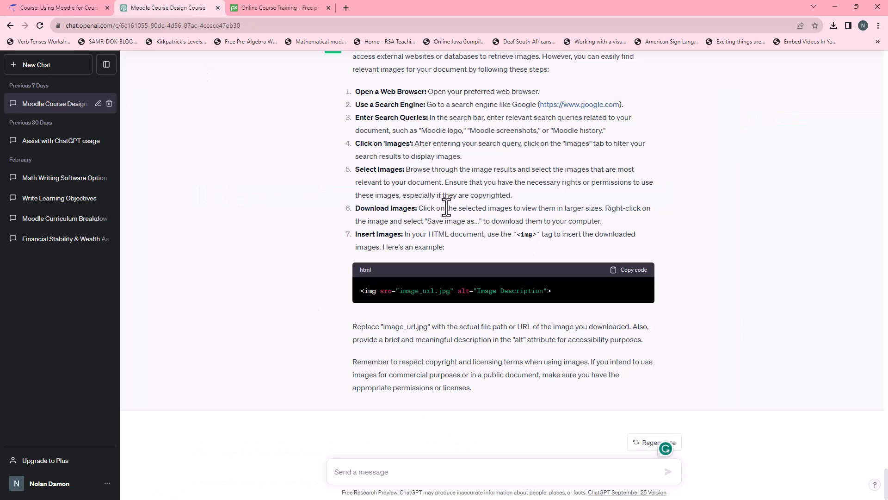
pyautogui.click(78, 5)
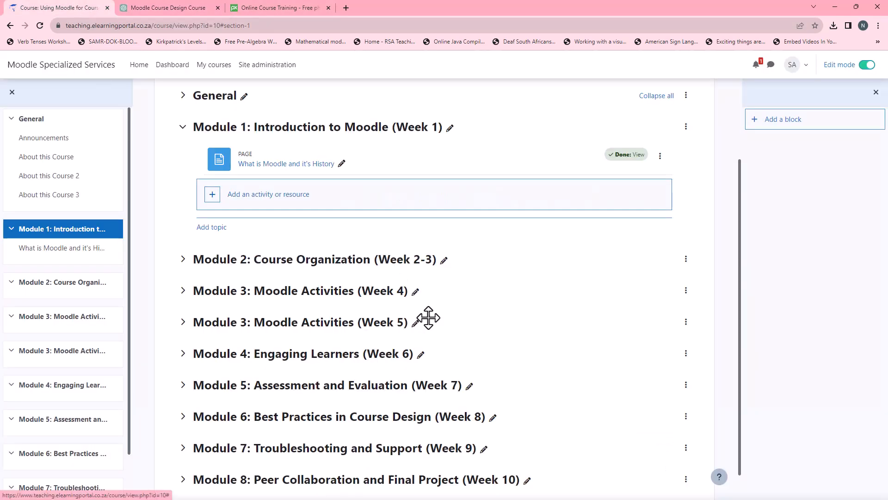
pyautogui.click(291, 166)
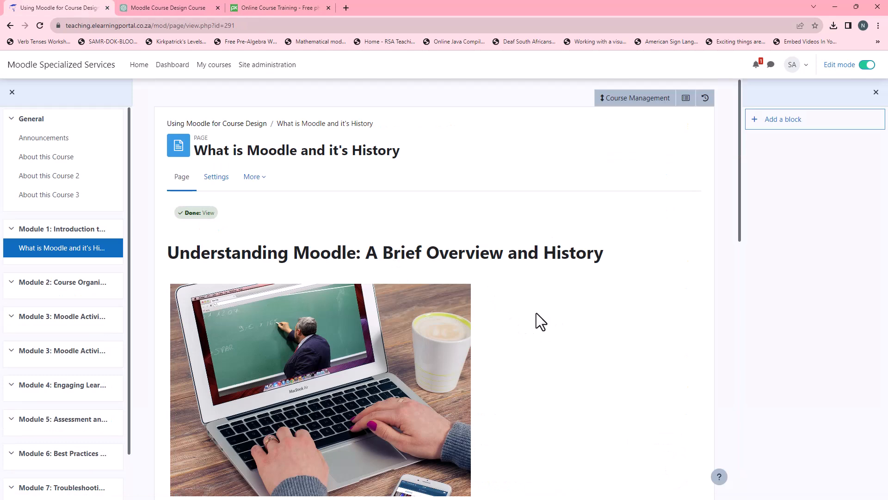
pyautogui.scroll(-6, 537, 312)
pyautogui.scroll(-2, 537, 313)
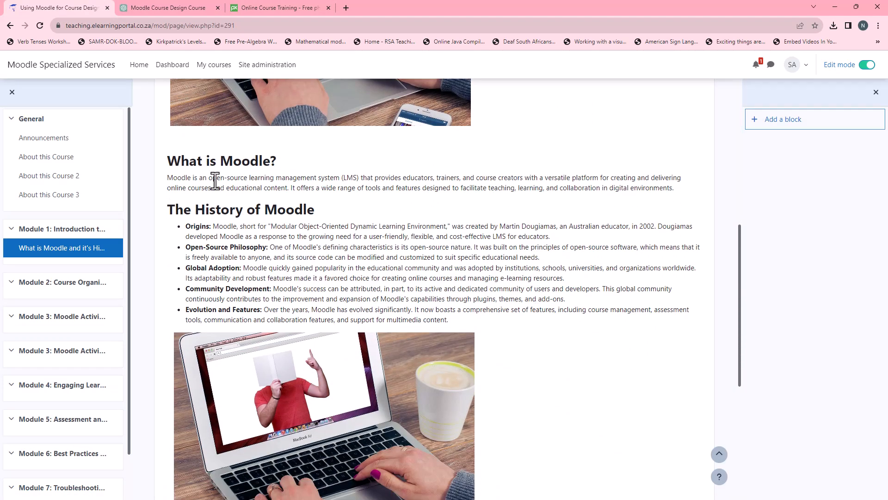
pyautogui.scroll(-5, 233, 303)
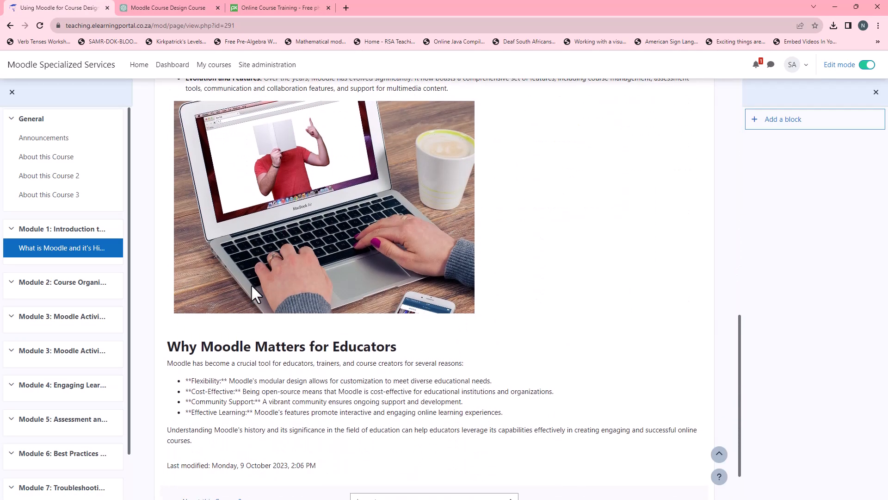
# Step: Recheck the Page's images and text, and look up the ChatGPT request that produced the "What is Moodle and its history" document
pyautogui.scroll(-1, 507, 354)
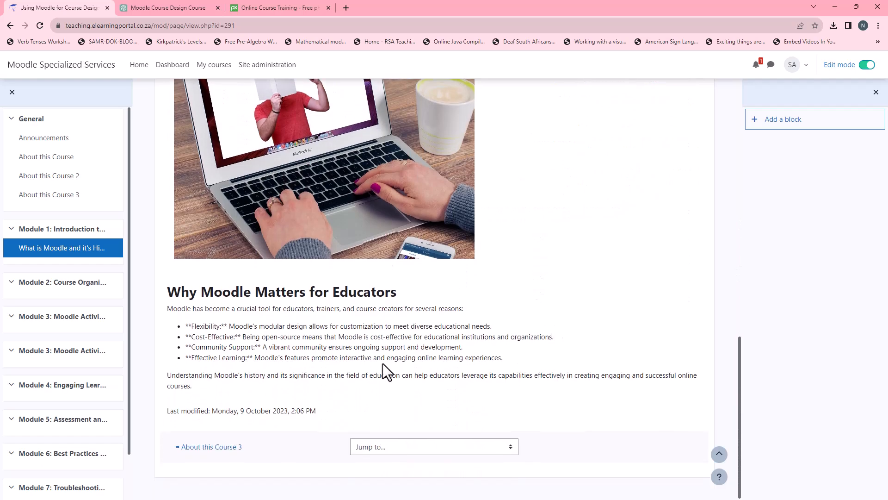
pyautogui.scroll(6, 279, 385)
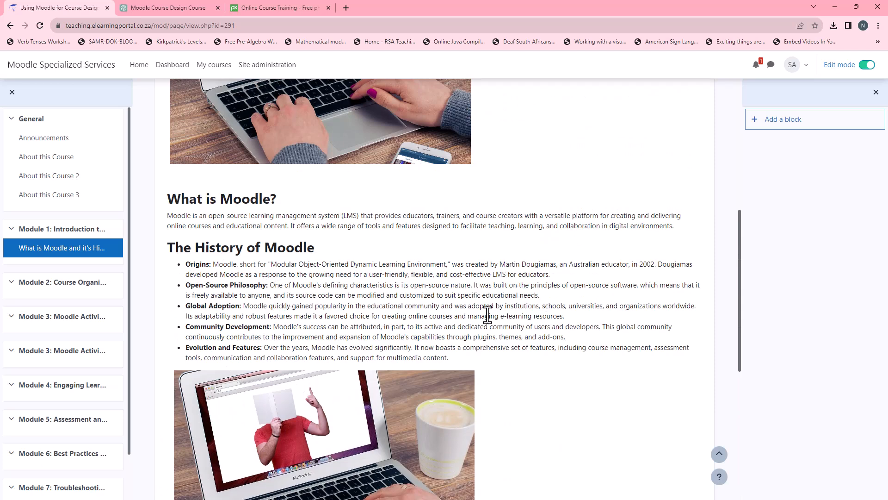
pyautogui.scroll(2, 572, 346)
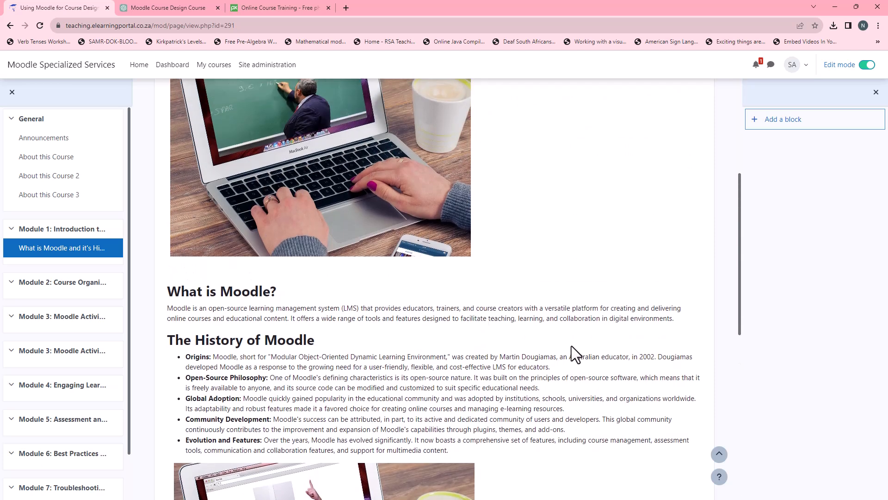
pyautogui.click(184, 6)
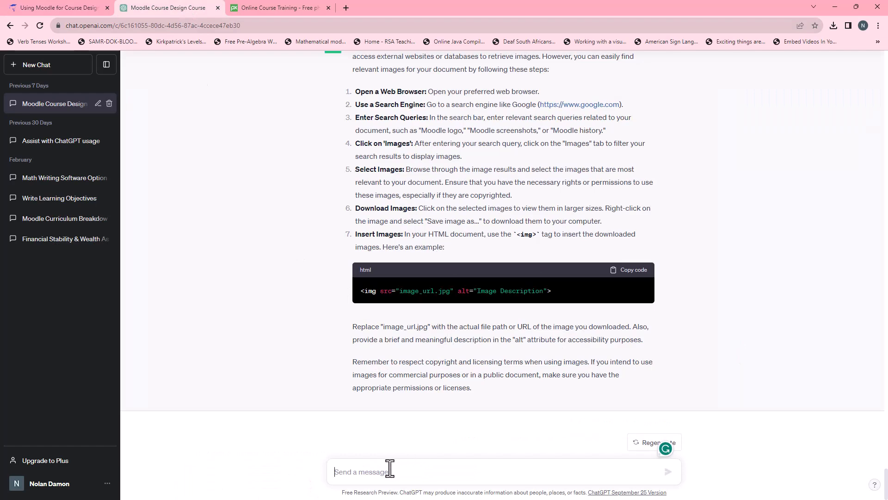
pyautogui.scroll(15, 389, 367)
pyautogui.scroll(10, 429, 311)
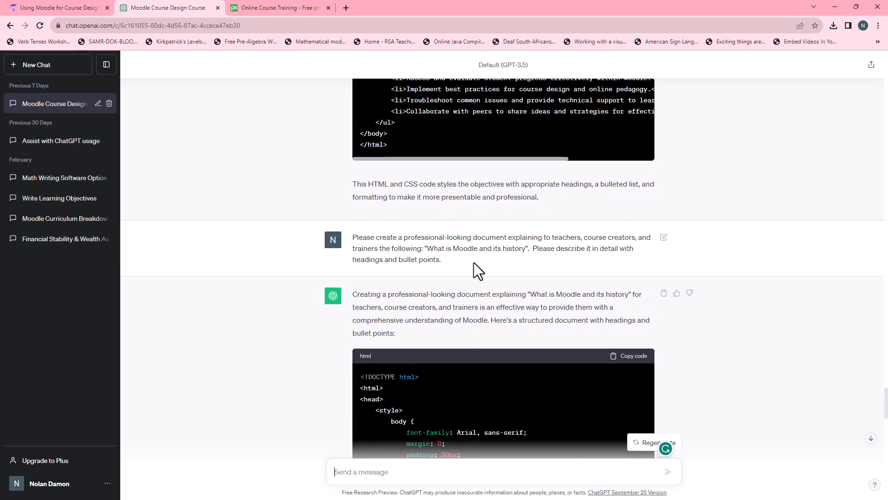
# Step: Return to the Using Moodle for Course Design course page and check Module 1's topics in the Word document Moodle Course Overview.docx
pyautogui.click(83, 8)
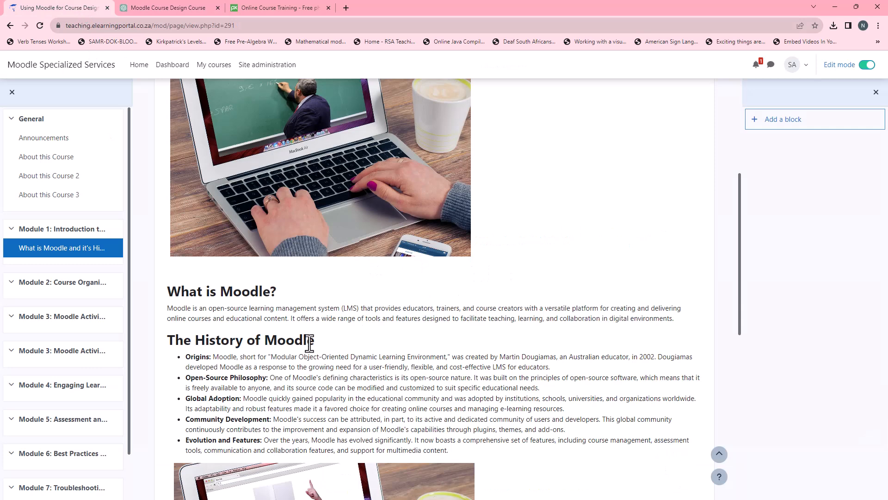
pyautogui.scroll(5, 402, 347)
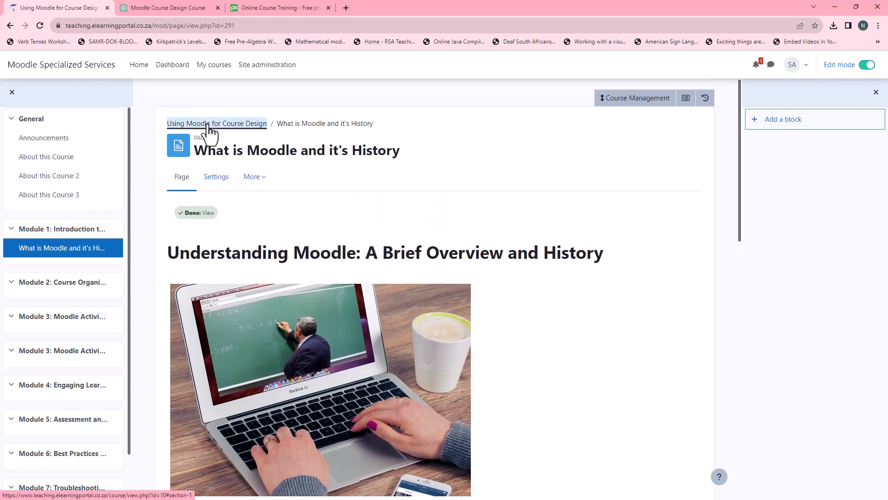
pyautogui.click(203, 124)
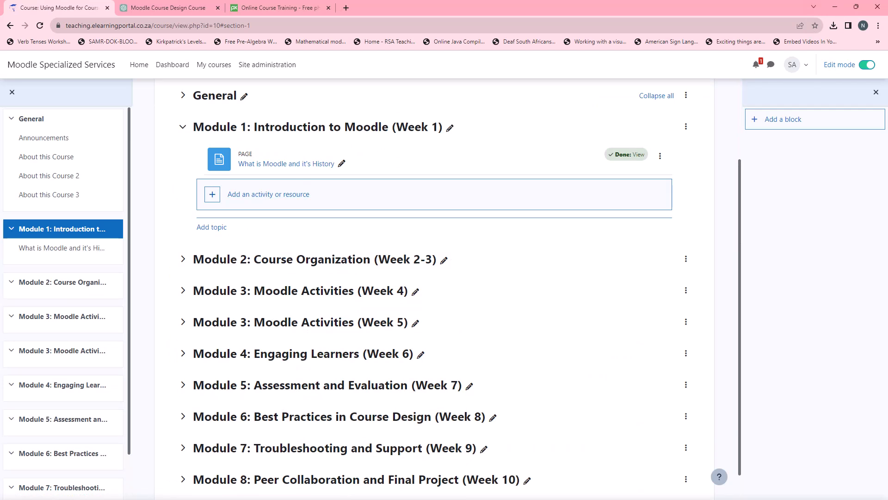
pyautogui.hotkey('alt', 'Tab')
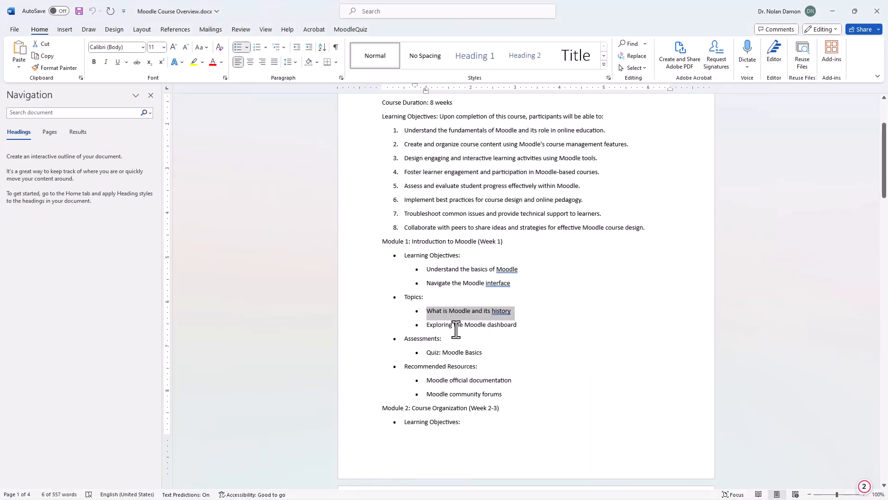
pyautogui.click(516, 326)
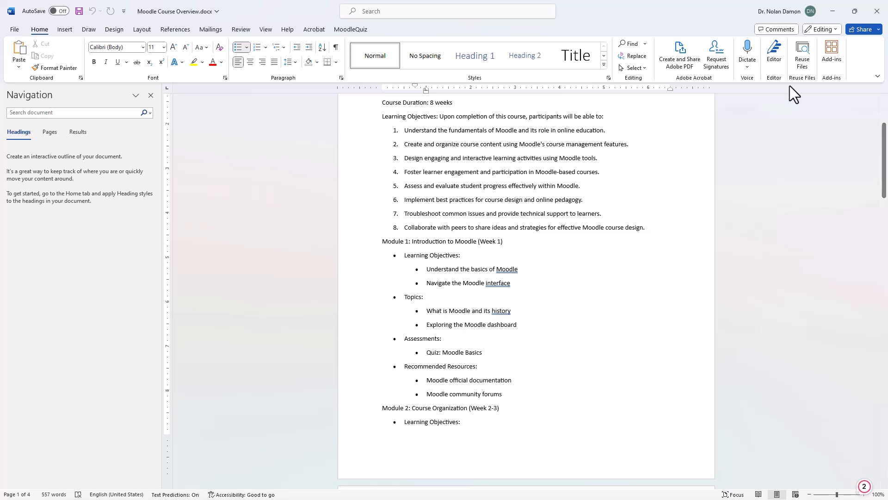
pyautogui.click(832, 9)
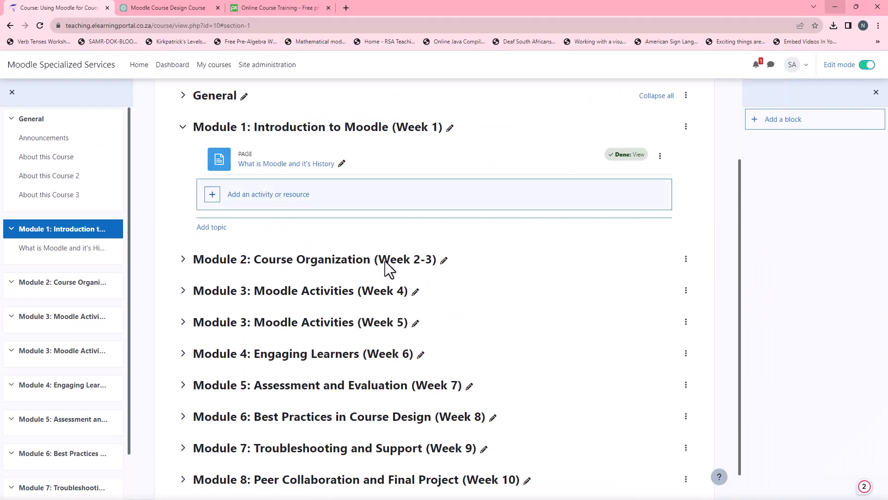
# Step: Reopen the "What is Moodle and it's History" Page from Module 1 and look through its content
pyautogui.click(283, 165)
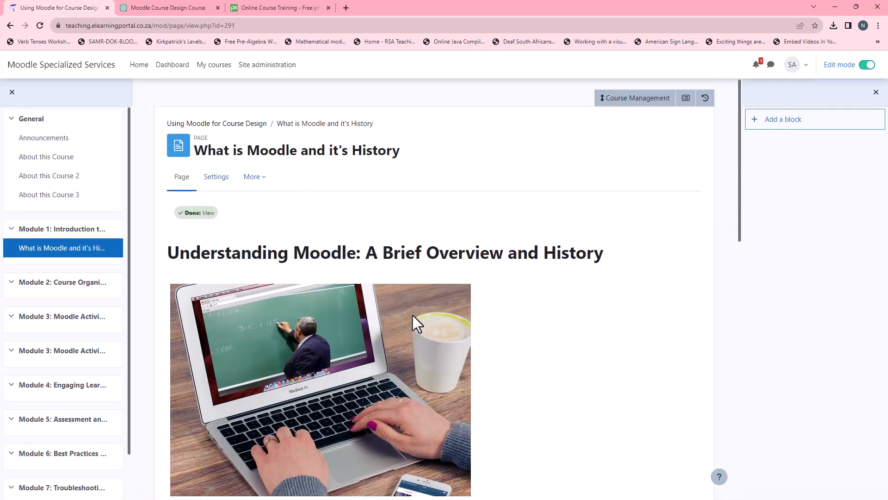
pyautogui.scroll(-7, 413, 319)
pyautogui.scroll(7, 344, 391)
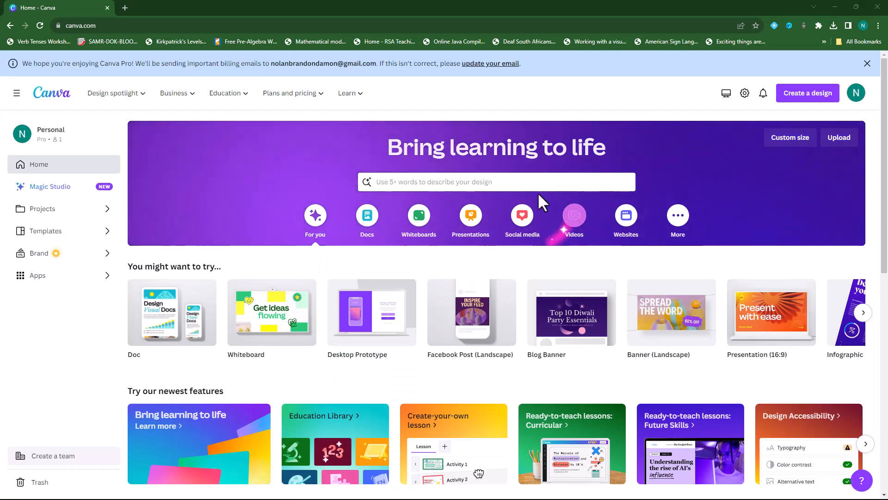
# Step: Switch to Canva and search the templates for "webpage"
pyautogui.click(489, 181)
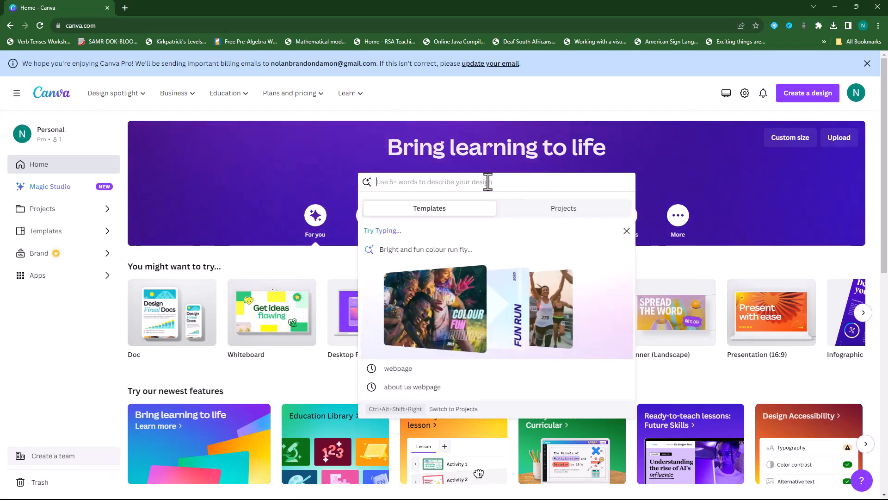
pyautogui.write('web')
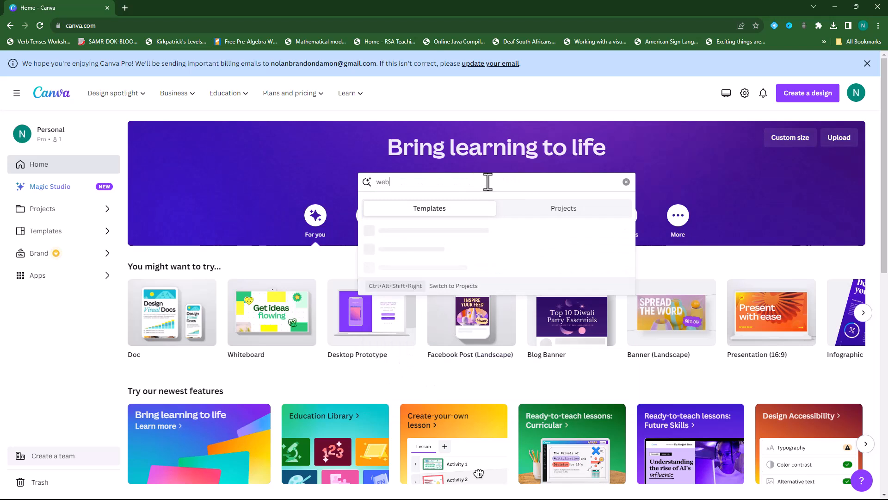
pyautogui.write('page')
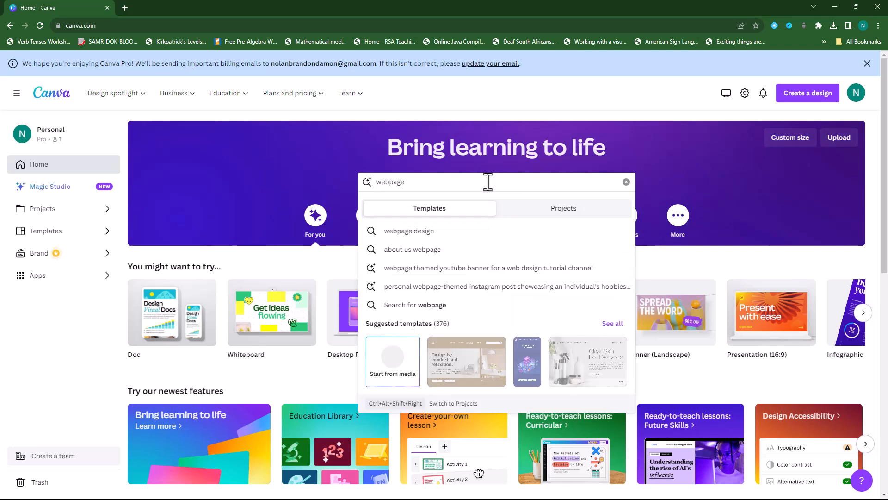
pyautogui.click(424, 305)
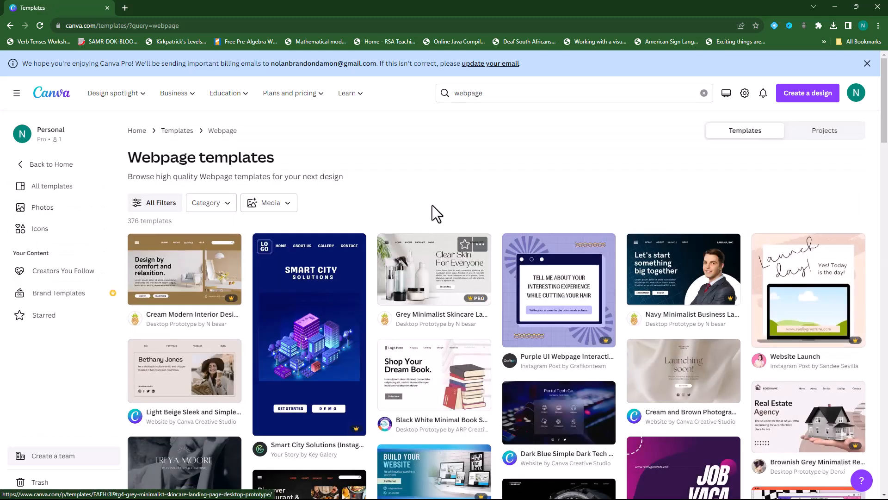
# Step: Browse the webpage templates and preview the Green and White Modern Online School Landing Page Desktop Prototype
pyautogui.scroll(-2, 467, 411)
pyautogui.scroll(-3, 468, 412)
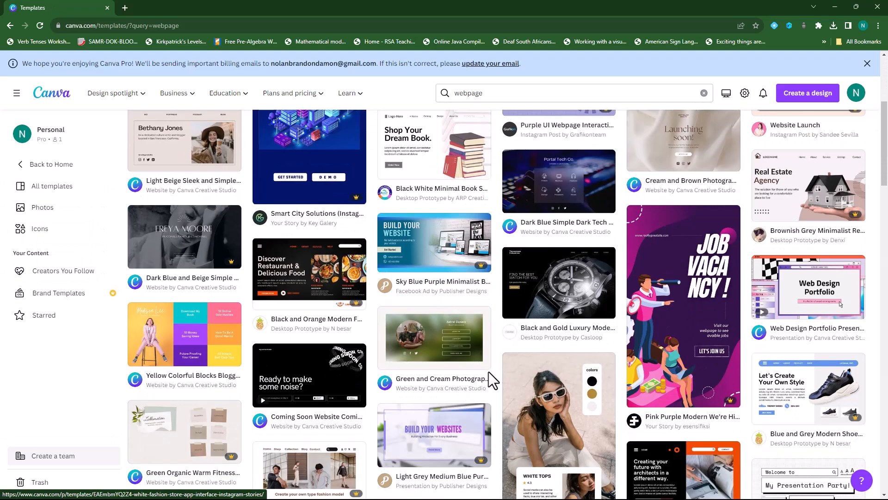
pyautogui.scroll(-7, 486, 363)
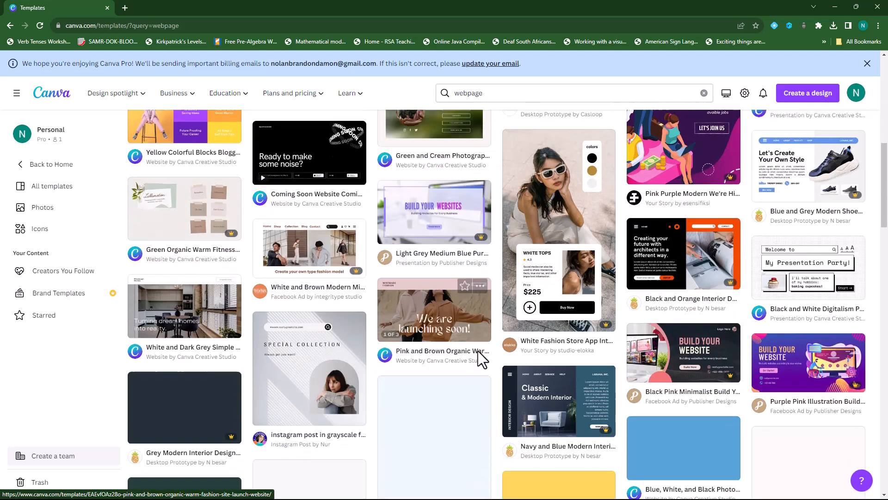
pyautogui.scroll(-10, 435, 368)
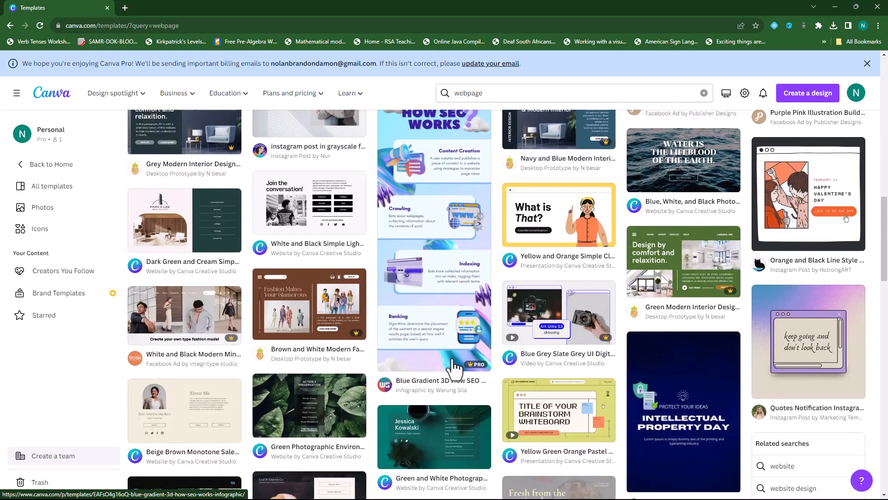
pyautogui.scroll(-8, 456, 368)
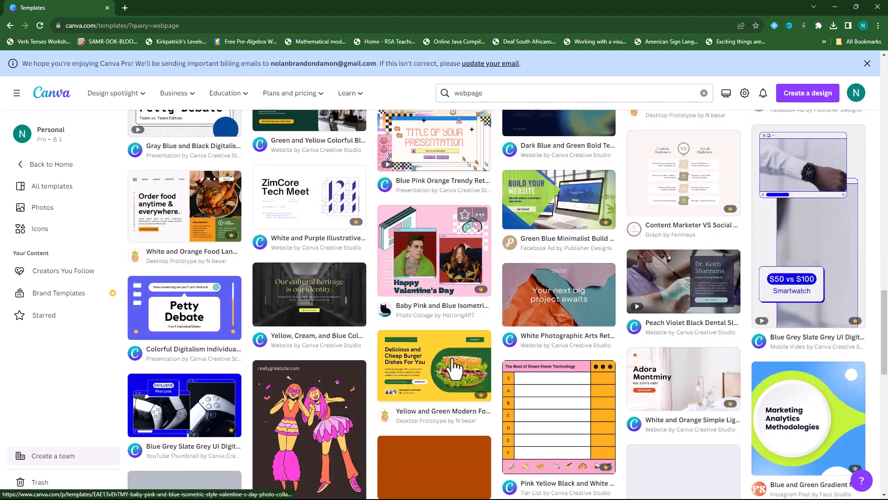
pyautogui.scroll(-3, 452, 370)
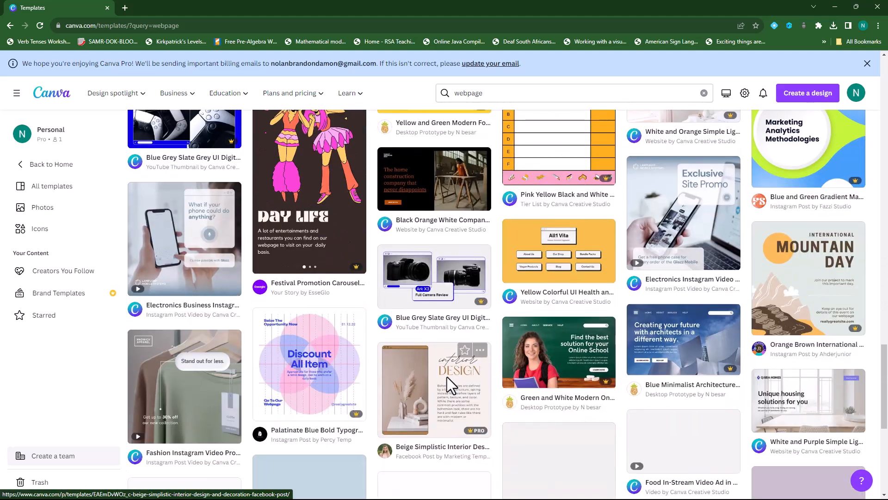
pyautogui.click(564, 375)
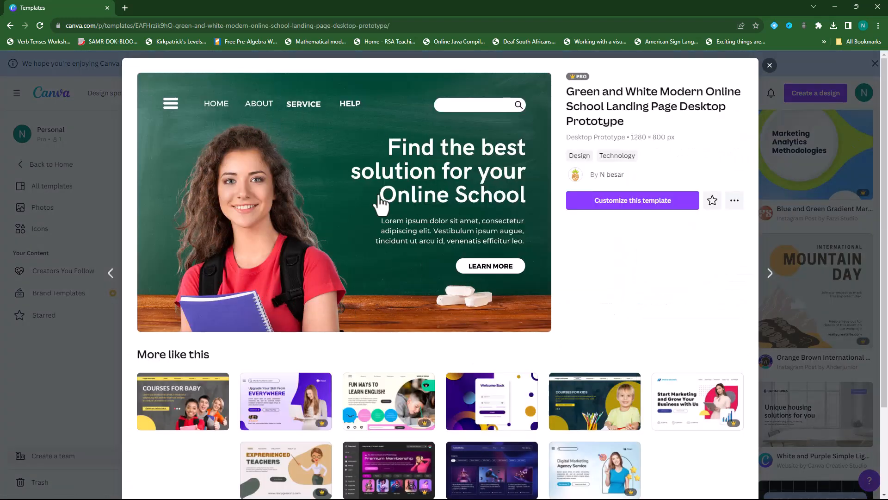
# Step: Browse the similar templates and preview the Purple Modern Online Course Website Desktop Prototype with its pages
pyautogui.scroll(-2, 379, 206)
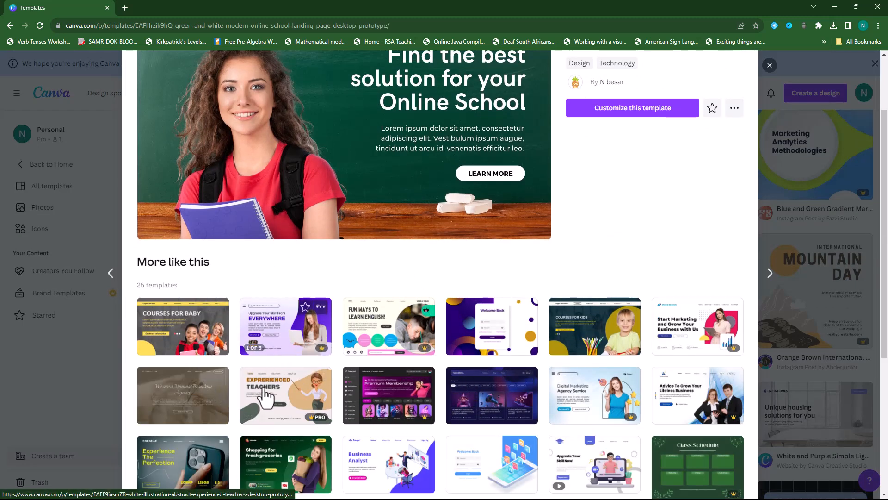
pyautogui.scroll(-1, 393, 426)
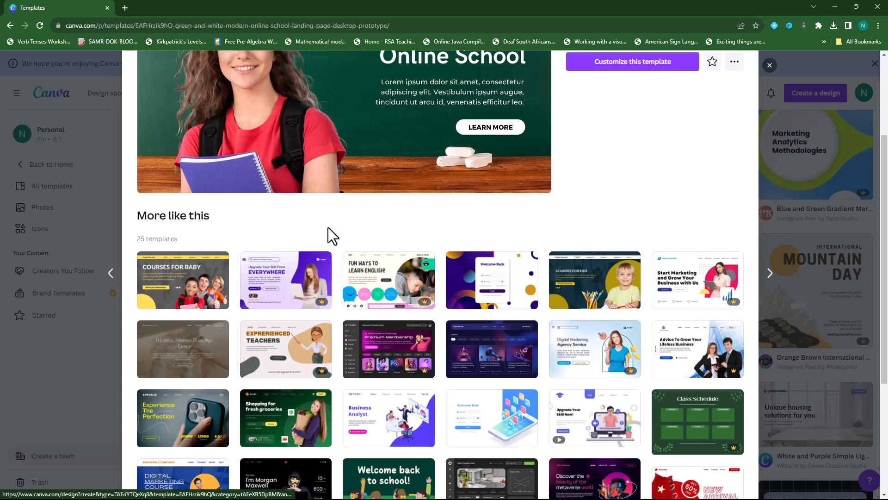
pyautogui.click(286, 287)
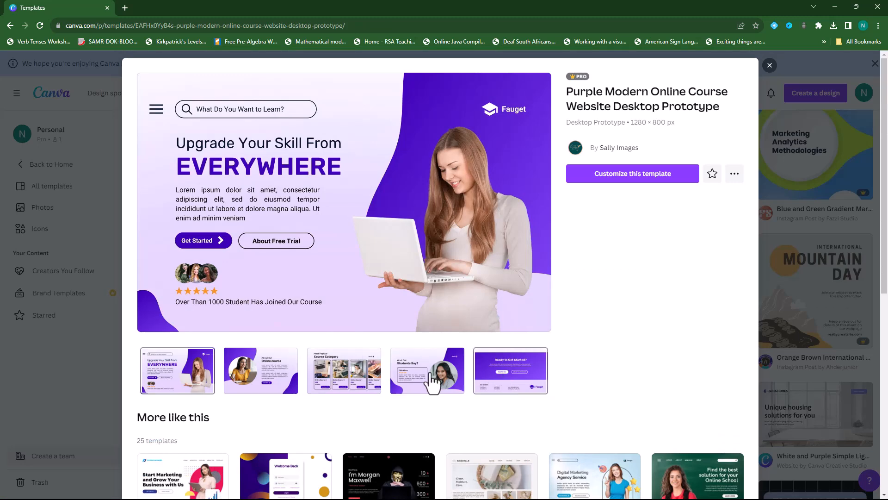
pyautogui.scroll(-2, 294, 318)
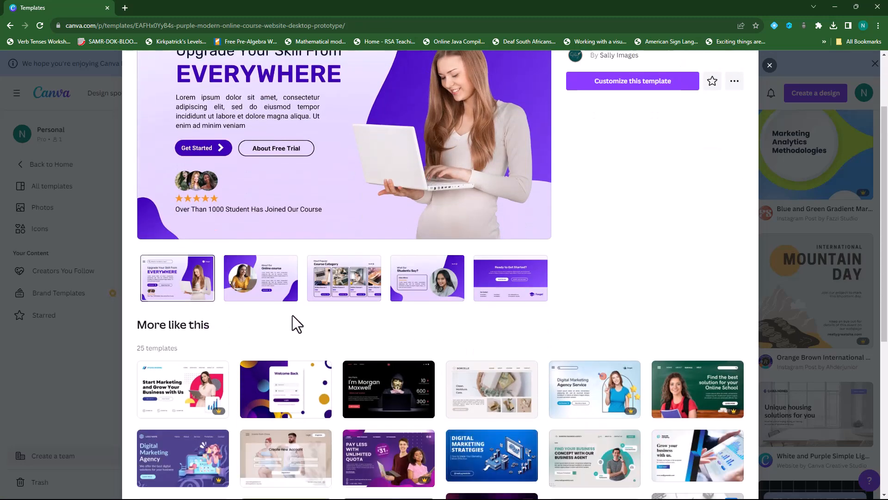
pyautogui.scroll(2, 298, 301)
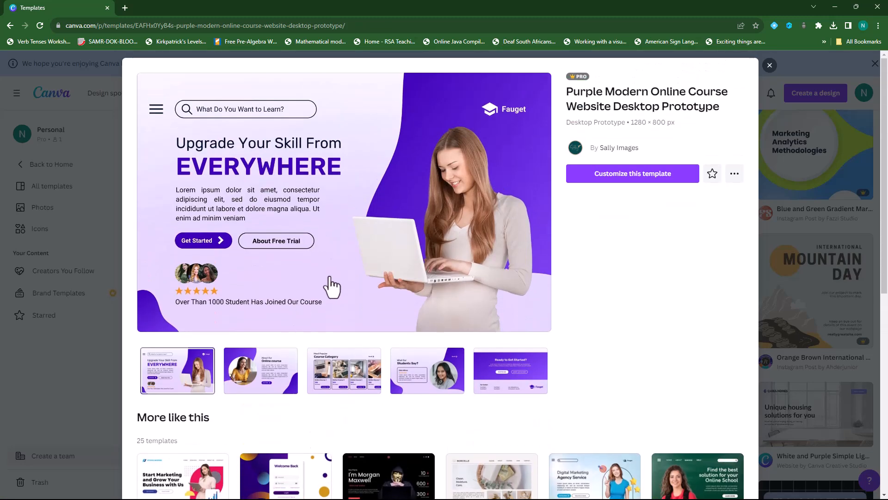
# Step: Open the Dark Slate Blue And Mint Illustration Digital Marketing Agency Desktop Mockup for customizing and select the Home label on page 1
pyautogui.scroll(-5, 324, 285)
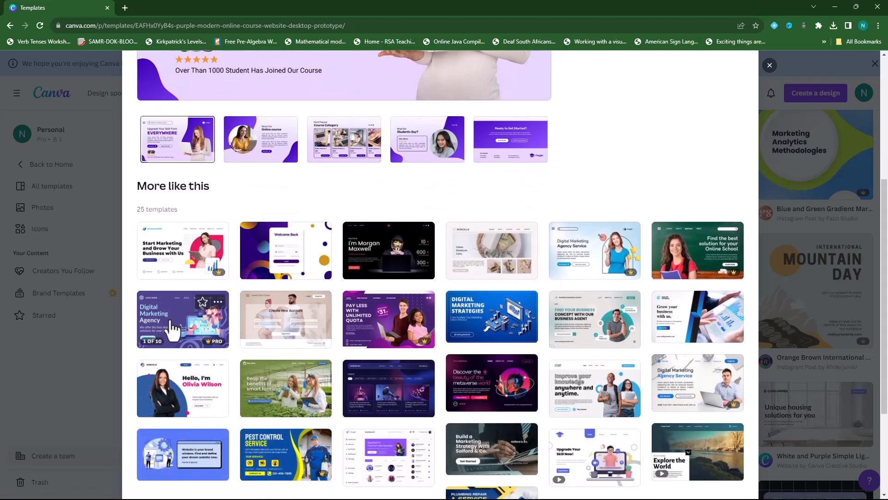
pyautogui.click(155, 312)
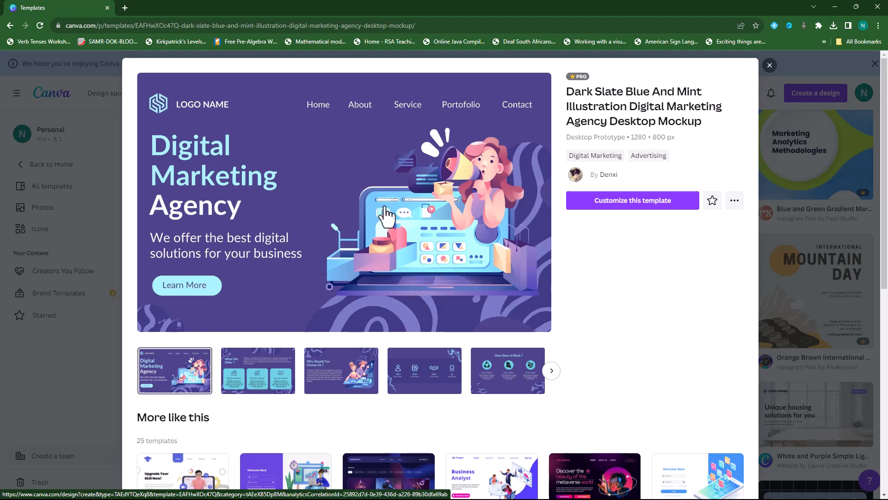
pyautogui.click(636, 206)
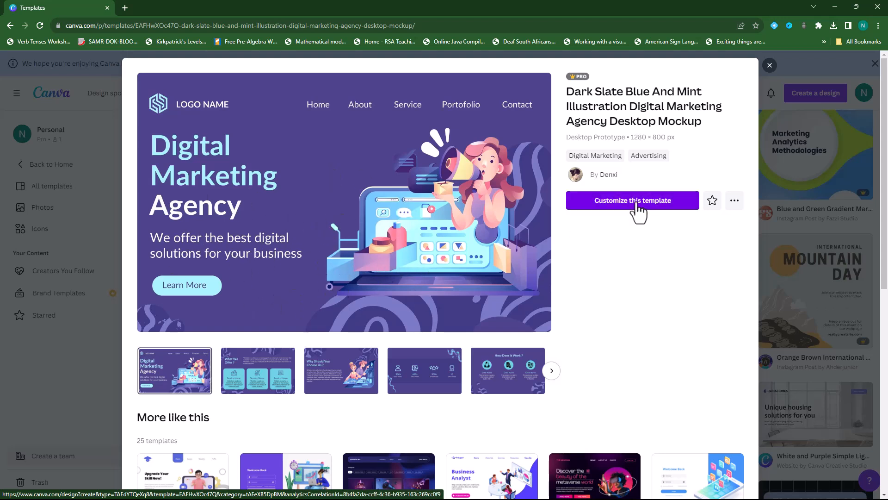
pyautogui.click(636, 209)
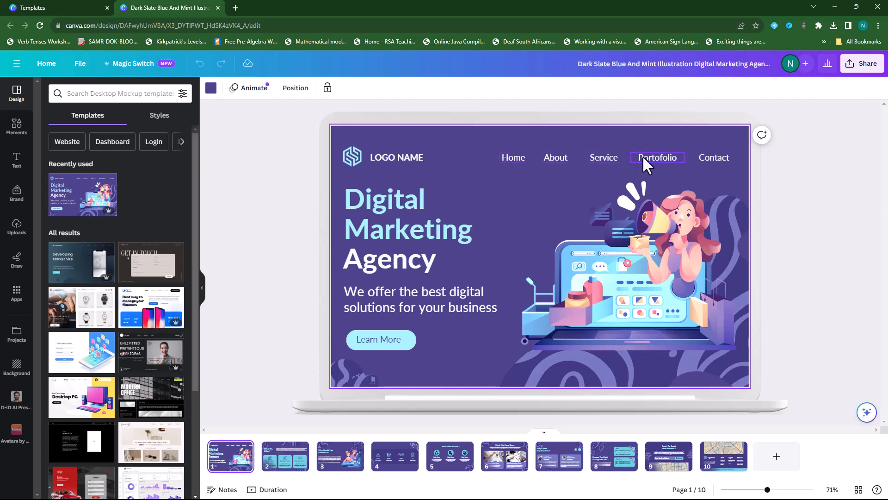
pyautogui.click(517, 159)
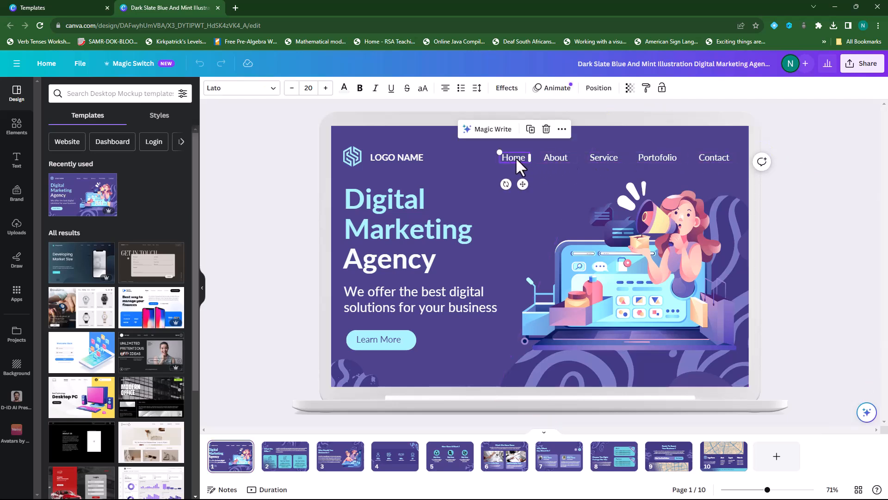
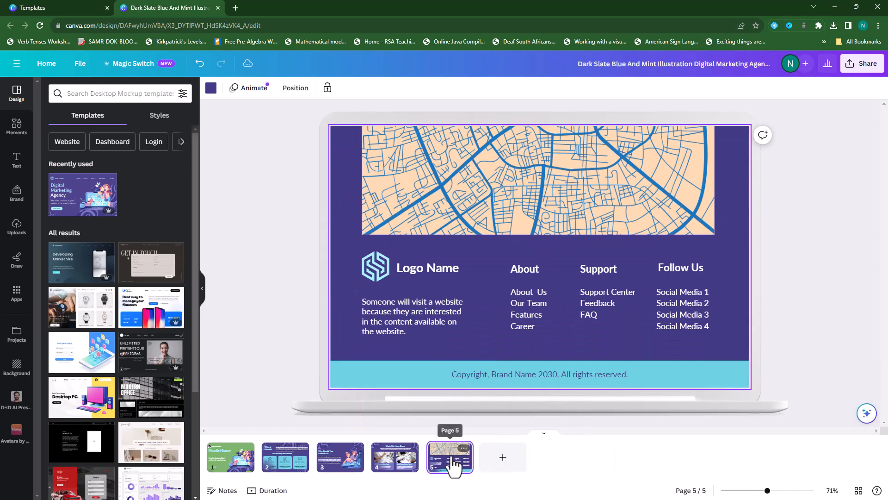
# Step: Delete page 5, the page with the map and footer, from the design
pyautogui.rightClick(452, 465)
pyautogui.click(489, 357)
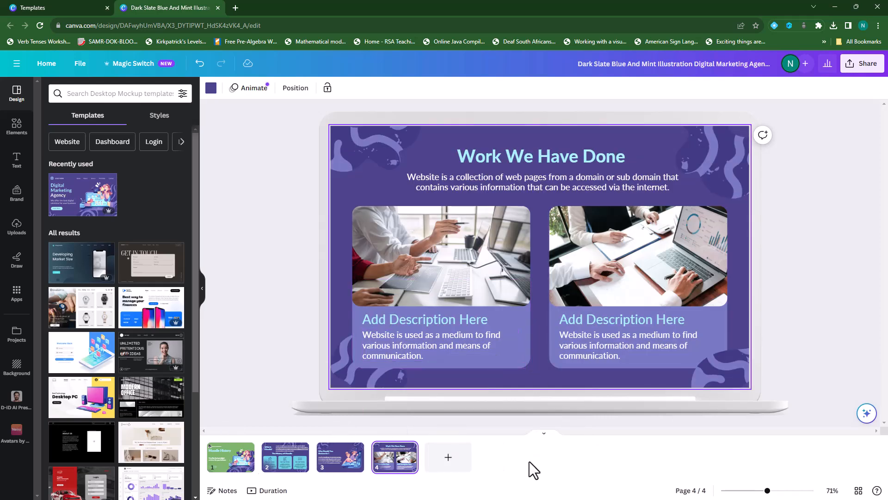
# Step: Download all four pages of the design as PNG images
pyautogui.click(860, 70)
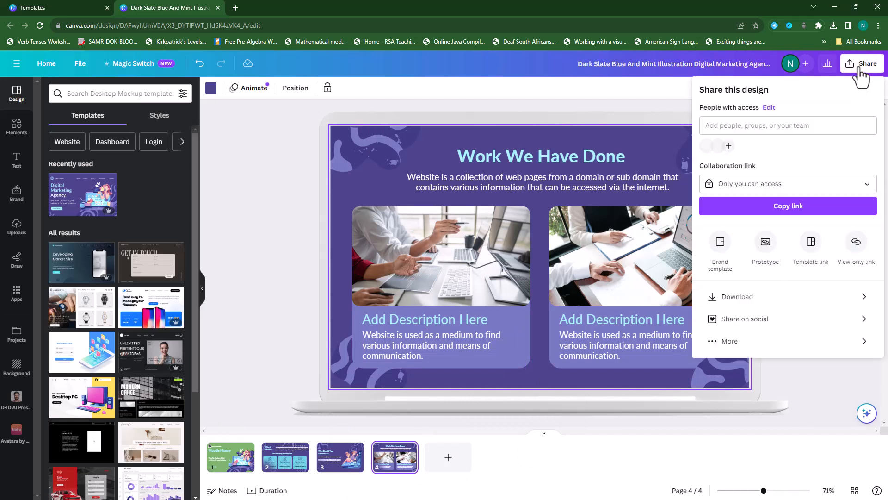
pyautogui.click(748, 300)
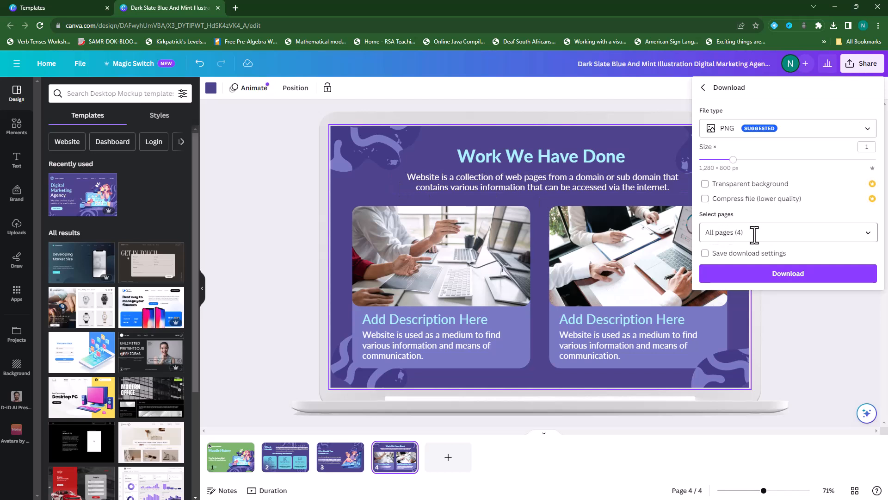
pyautogui.click(782, 278)
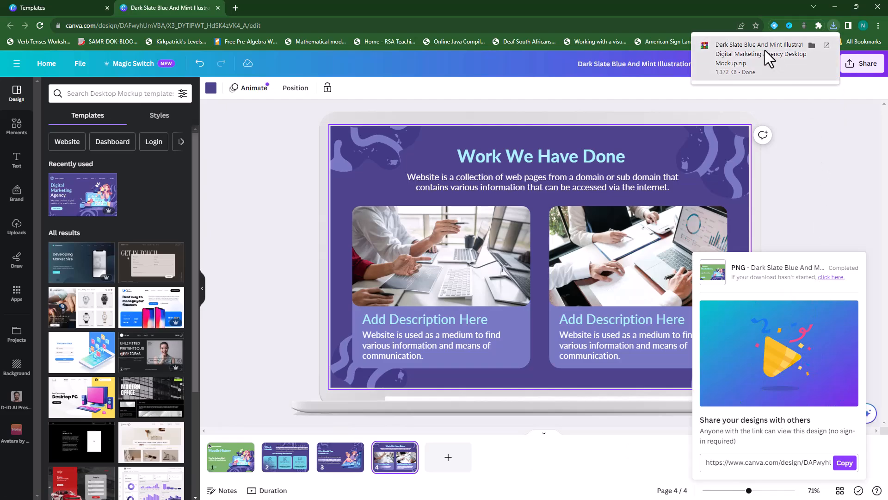
# Step: Open the downloaded mockup zip in WinRAR and extract its PNG files to the suggested folder in Downloads, closing the archive
pyautogui.click(765, 50)
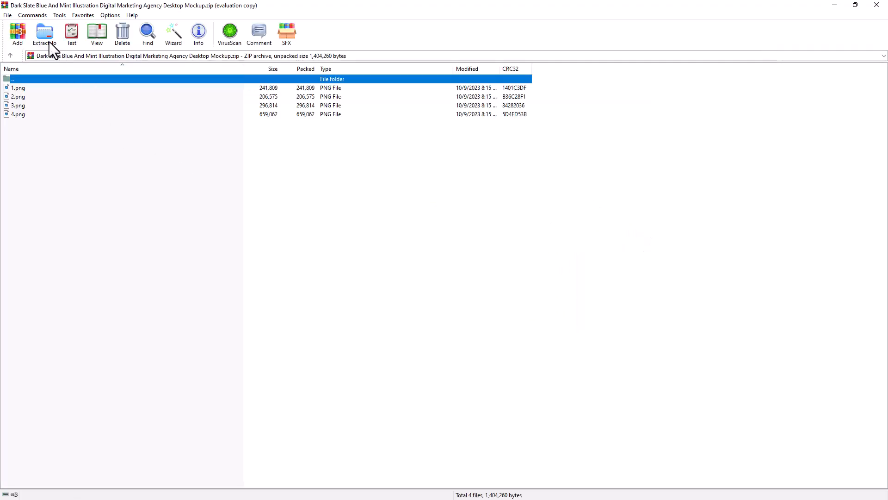
pyautogui.click(493, 255)
pyautogui.click(41, 35)
pyautogui.click(468, 348)
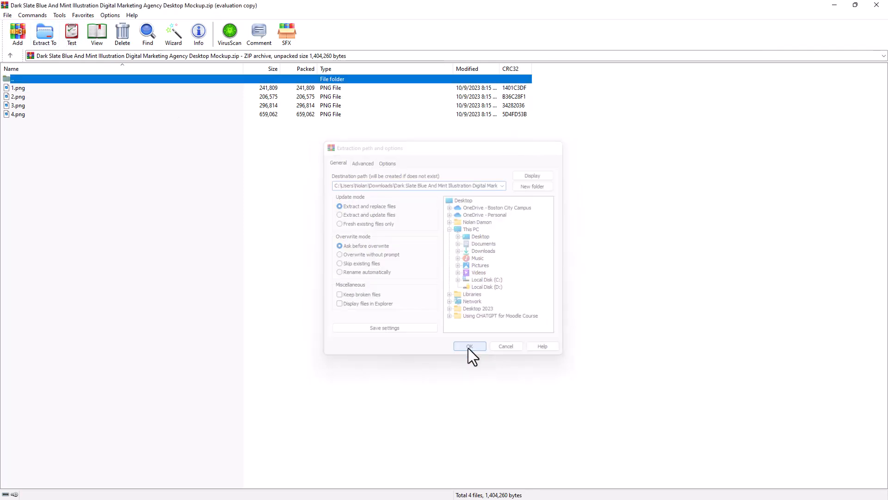
pyautogui.click(876, 5)
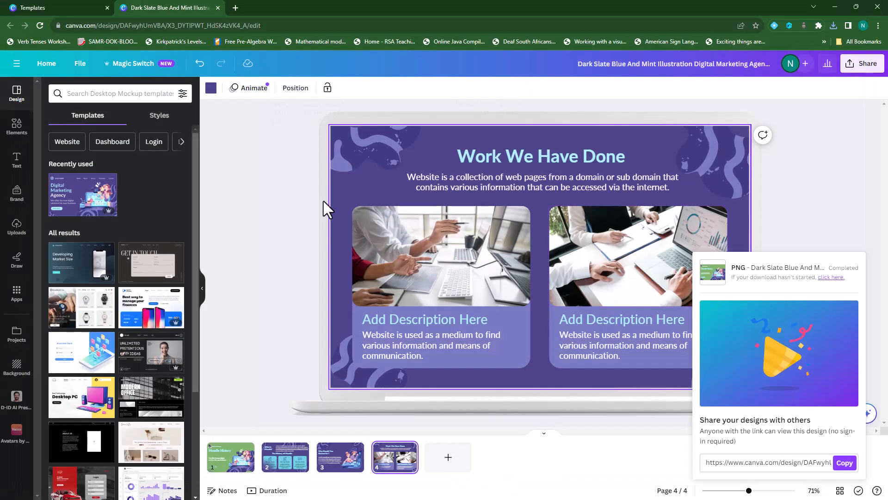
# Step: Switch to the Moodle course and add a Page resource named "History of Moodle" to Module 1: Introduction to Moodle (Week 1)
pyautogui.click(828, 6)
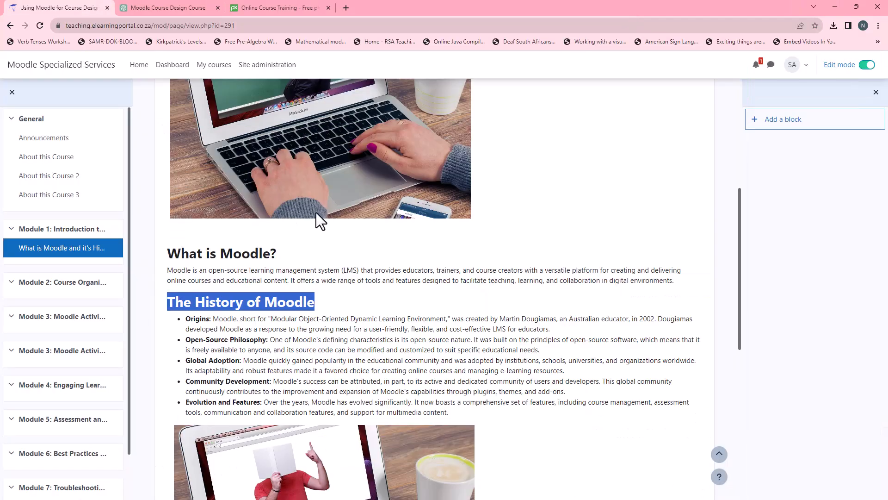
pyautogui.scroll(6, 326, 347)
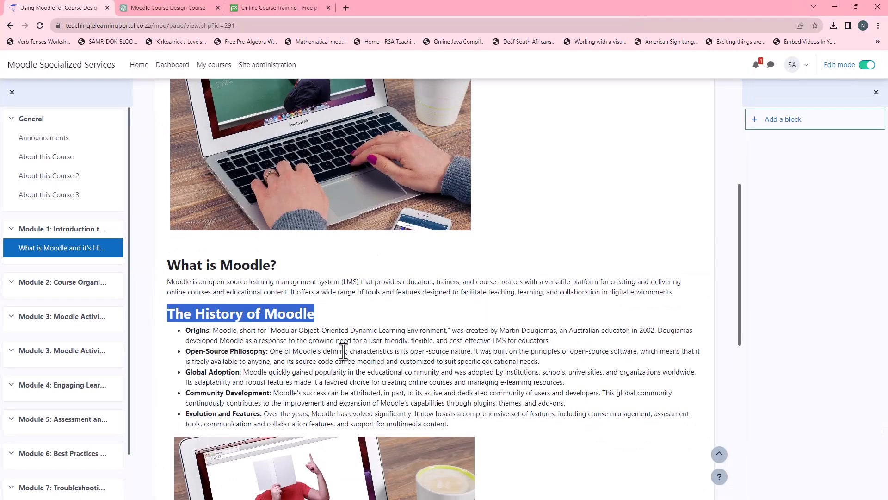
pyautogui.click(226, 127)
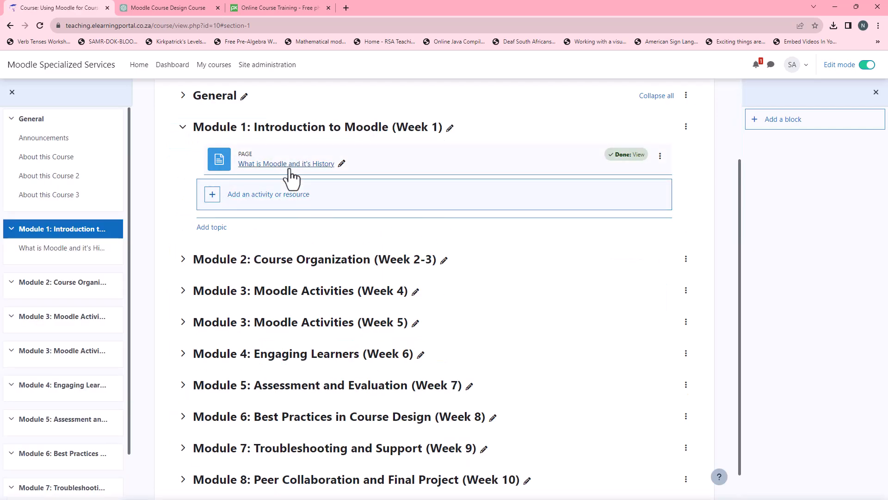
pyautogui.click(268, 197)
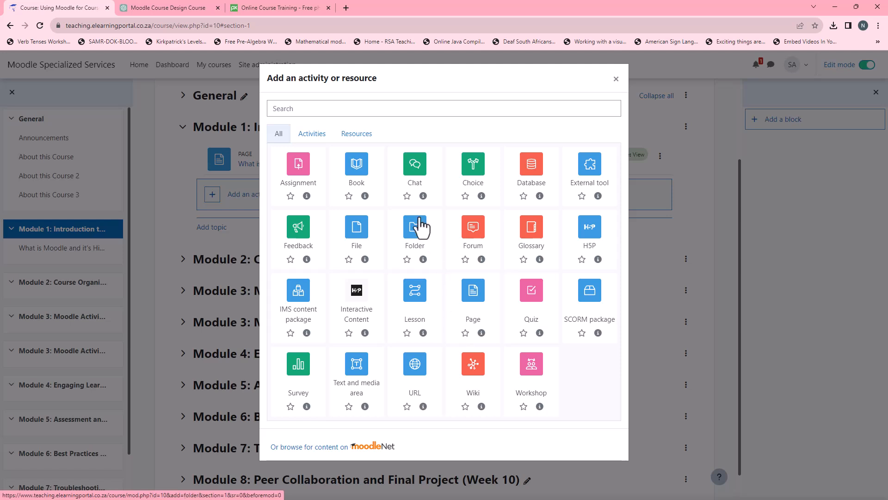
pyautogui.click(360, 135)
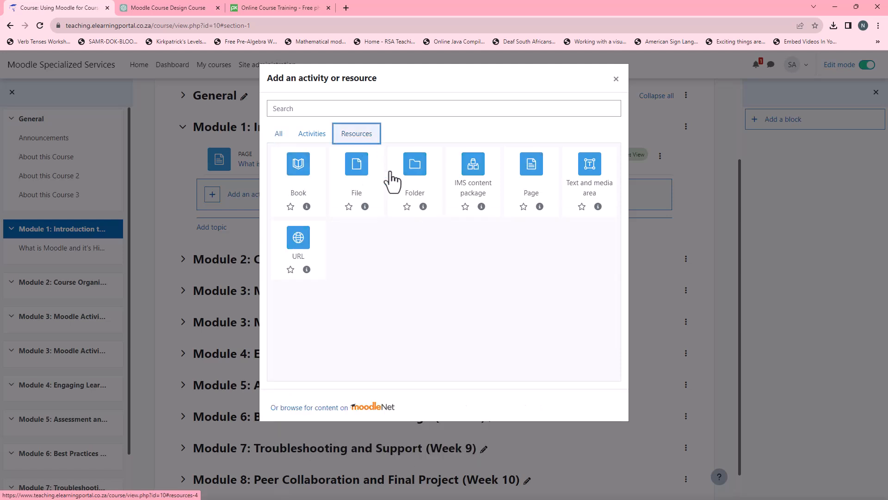
pyautogui.click(532, 167)
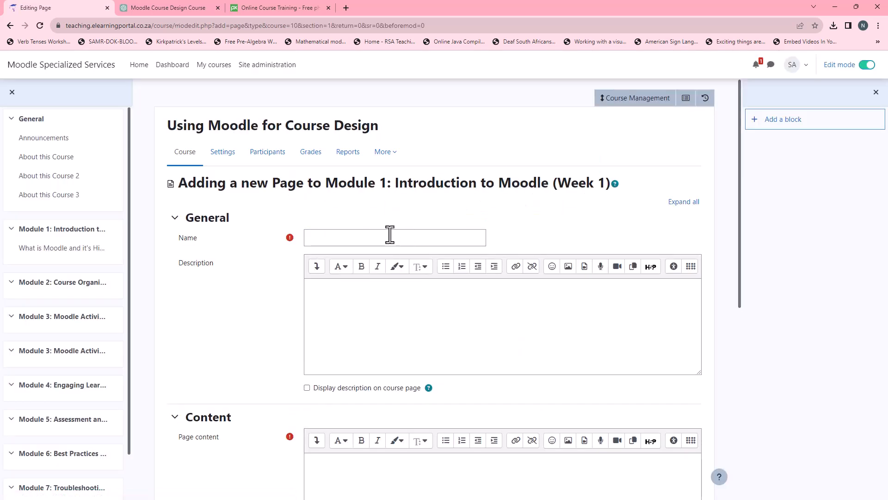
pyautogui.click(389, 236)
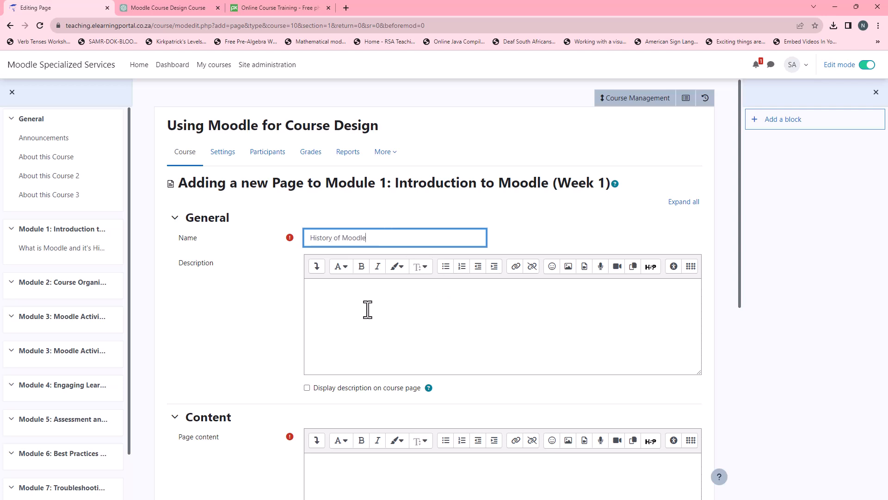
# Step: Upload 1.png from the extracted Dark Slate Blue And Mint folder as an image for the page content
pyautogui.scroll(-3, 367, 310)
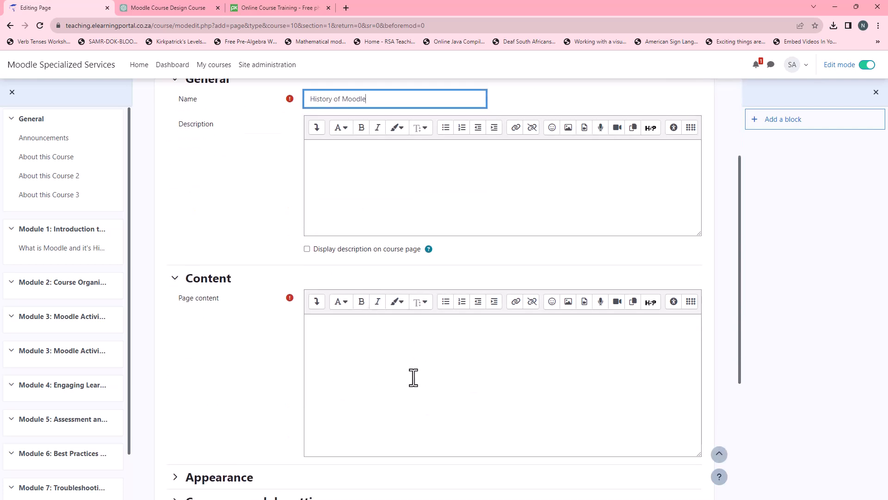
pyautogui.click(342, 353)
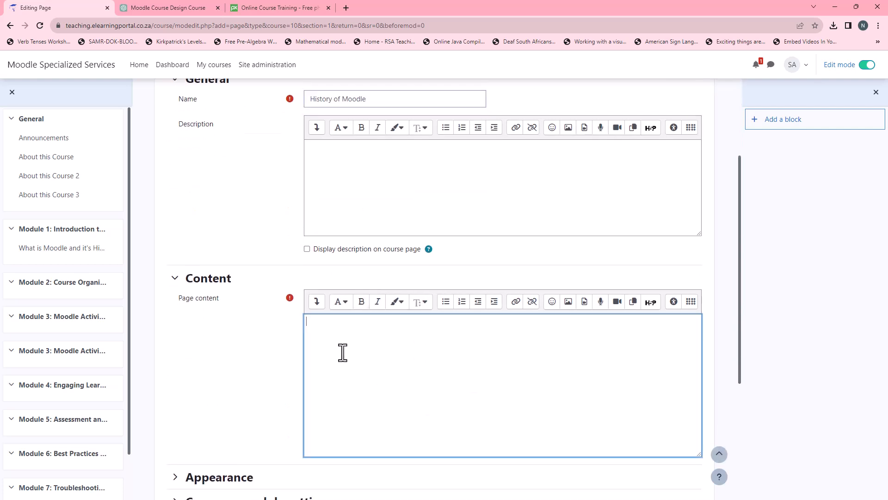
pyautogui.click(568, 301)
pyautogui.click(509, 227)
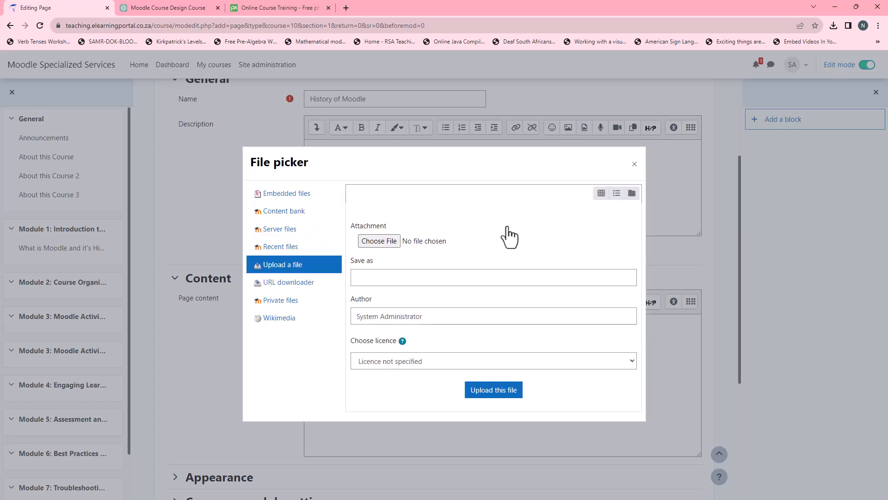
pyautogui.click(483, 242)
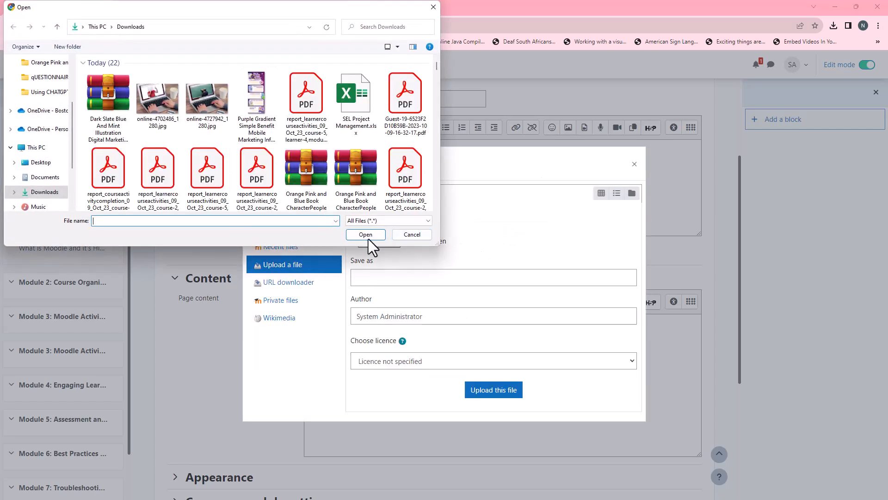
pyautogui.scroll(-5, 133, 112)
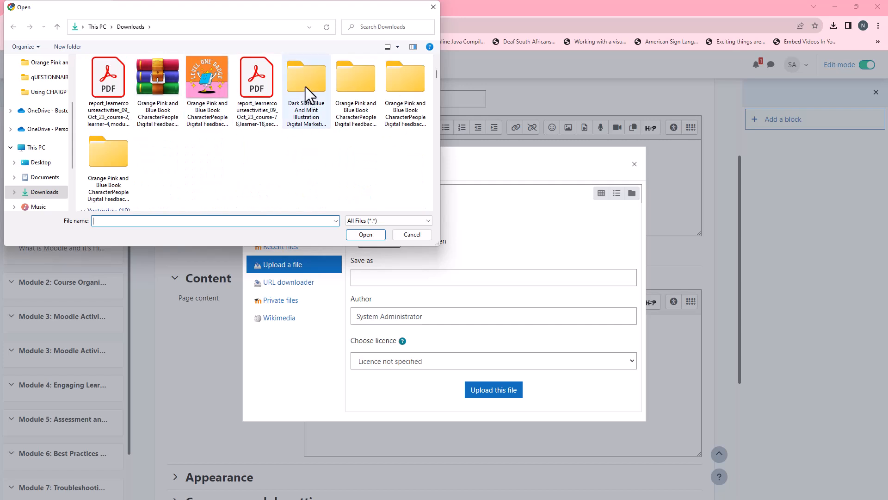
pyautogui.doubleClick(306, 87)
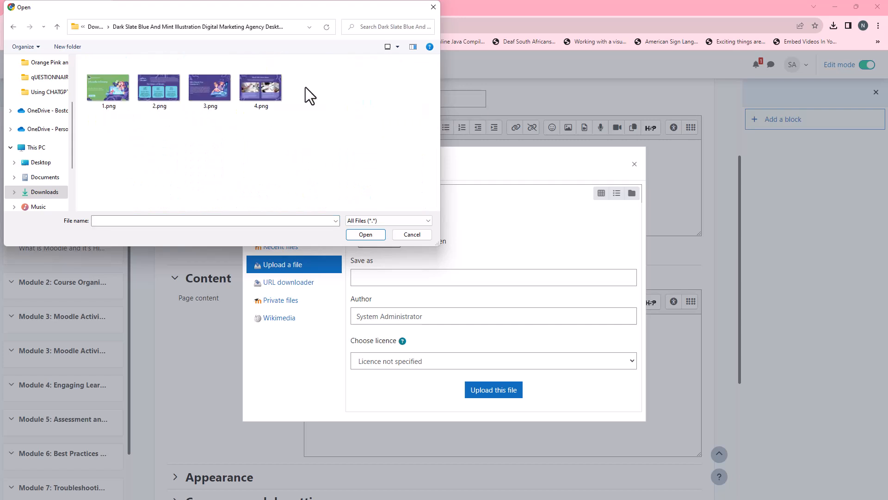
pyautogui.click(108, 104)
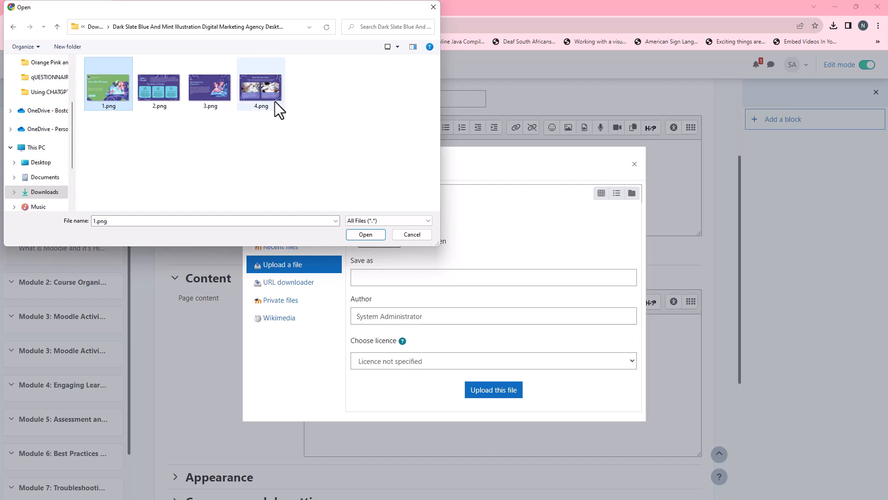
pyautogui.click(274, 99)
pyautogui.click(153, 95)
pyautogui.click(113, 100)
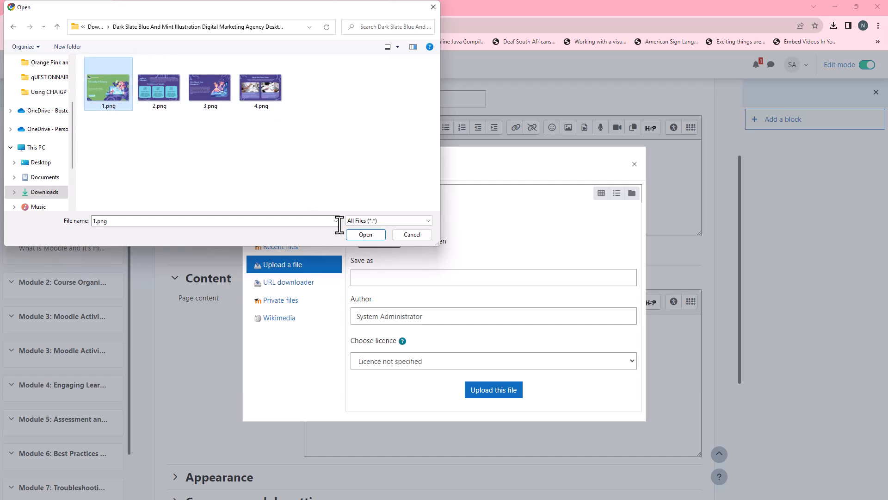
pyautogui.click(365, 234)
pyautogui.click(492, 390)
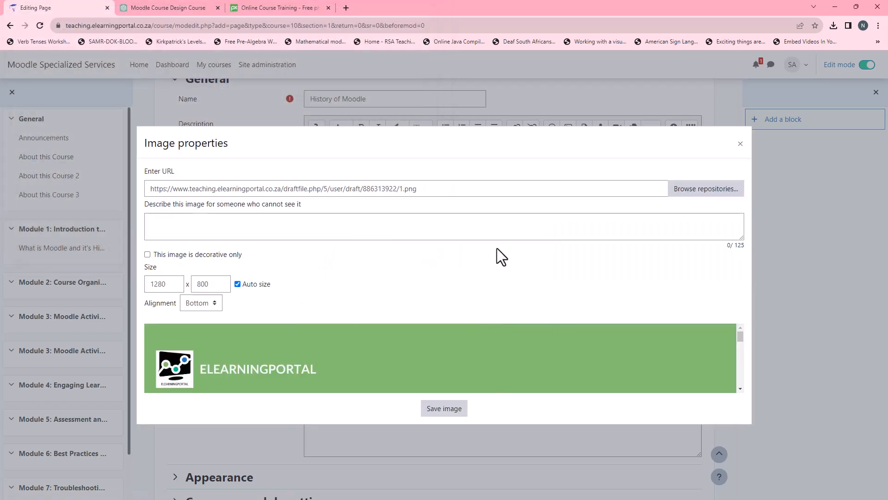
# Step: Describe the image as "Webpage 1", mark it as decorative only and save it into the page content
pyautogui.click(159, 224)
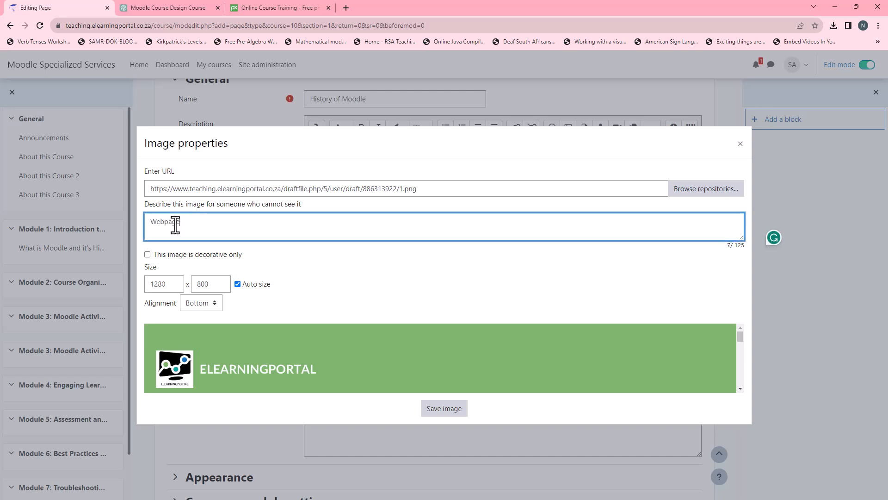
pyautogui.click(147, 255)
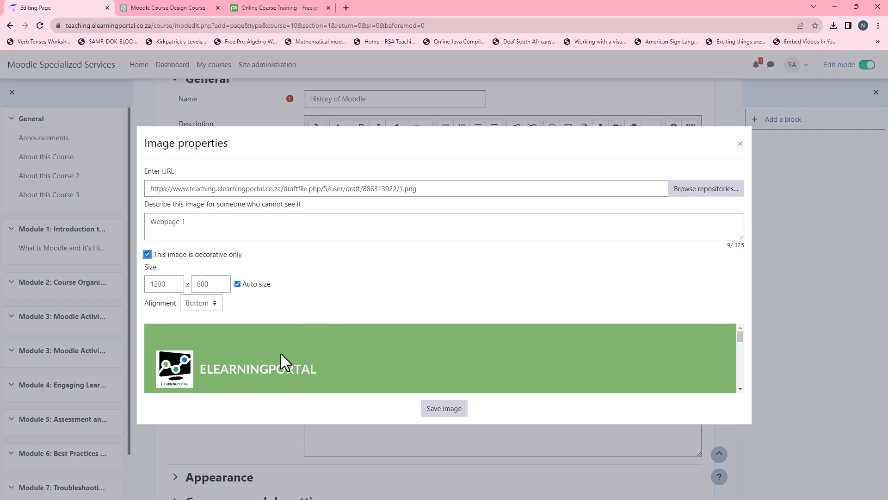
pyautogui.click(452, 413)
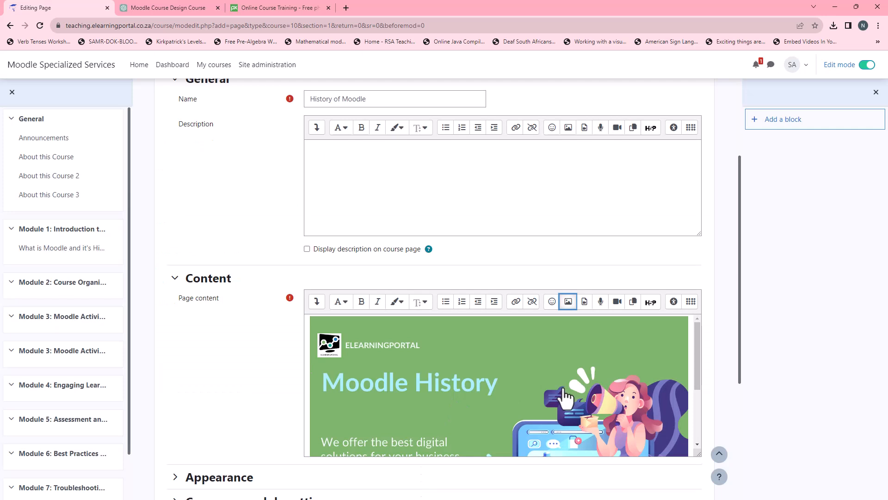
# Step: Enlarge the page content editor's height and add an empty line below the Moodle History image
pyautogui.scroll(-1, 565, 397)
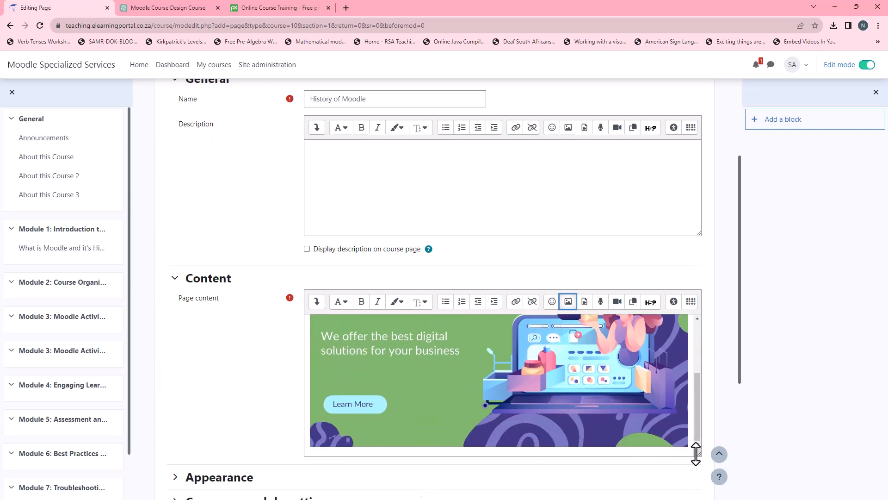
pyautogui.moveTo(699, 453); pyautogui.dragTo(700, 484)
pyautogui.click(692, 471)
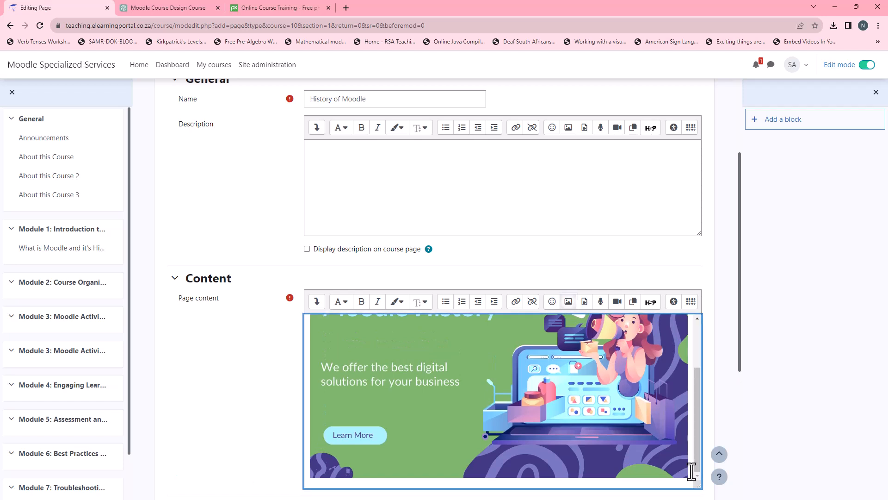
pyautogui.press('Return')
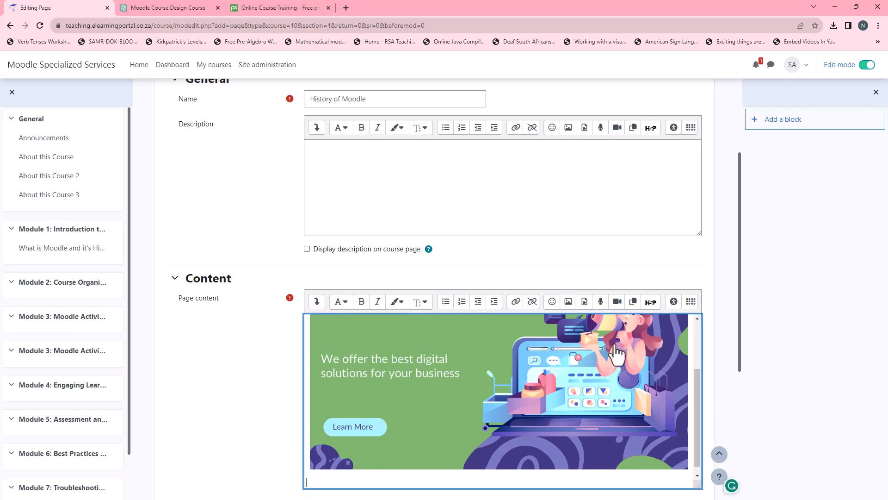
# Step: Upload 2.png from the extracted folder as a second image on the new line of the page content
pyautogui.scroll(-4, 234, 211)
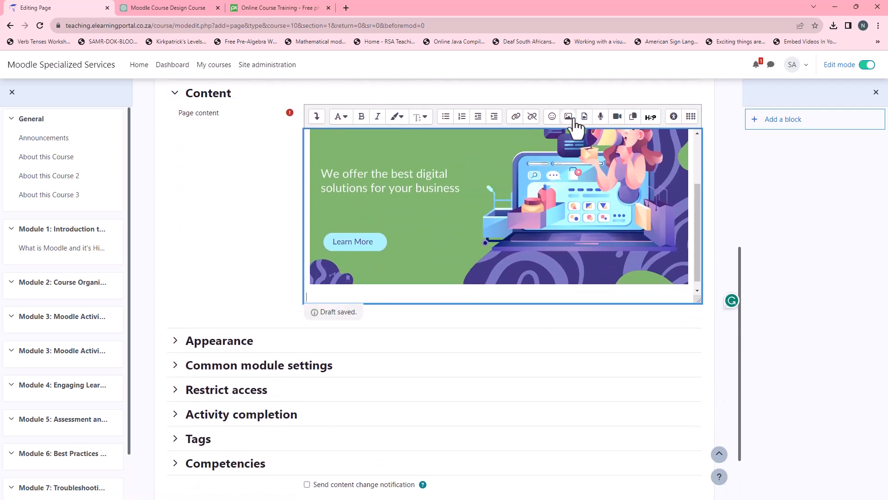
pyautogui.click(568, 117)
pyautogui.click(508, 224)
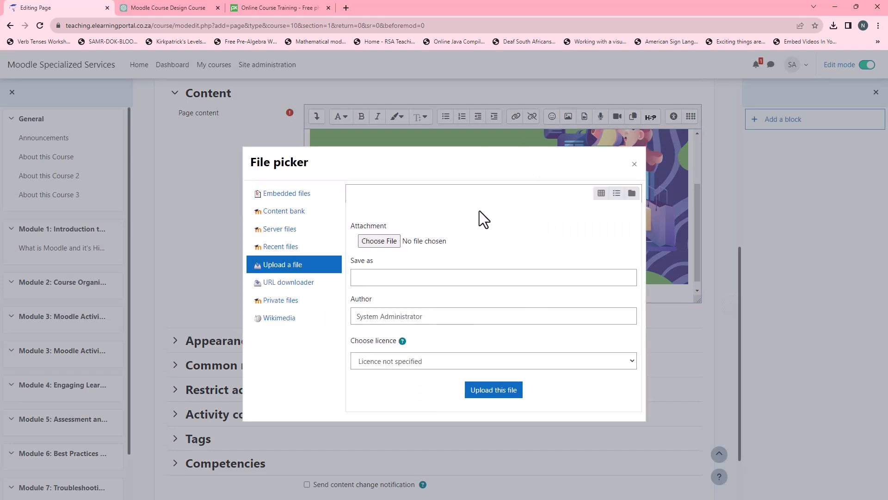
pyautogui.click(379, 241)
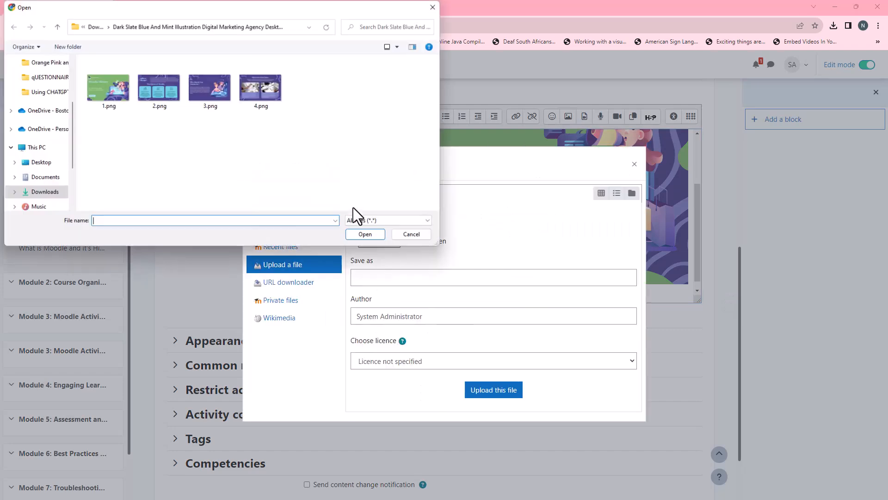
pyautogui.click(176, 103)
pyautogui.click(364, 234)
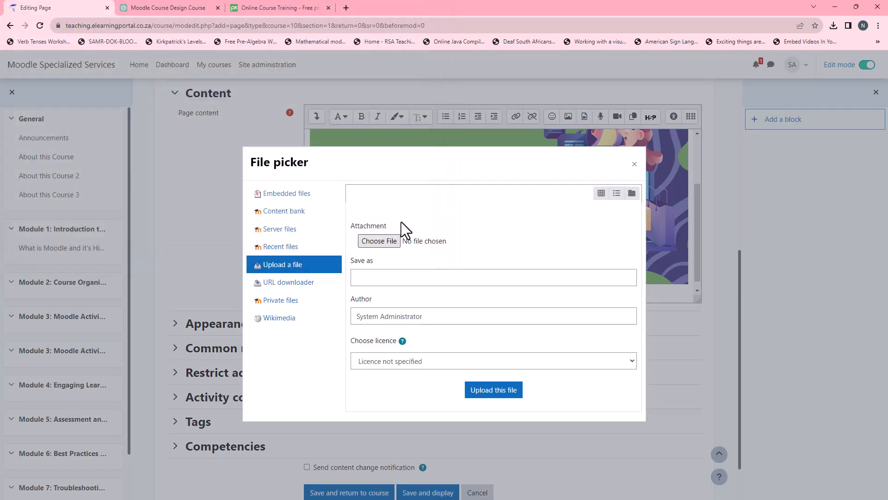
pyautogui.click(492, 390)
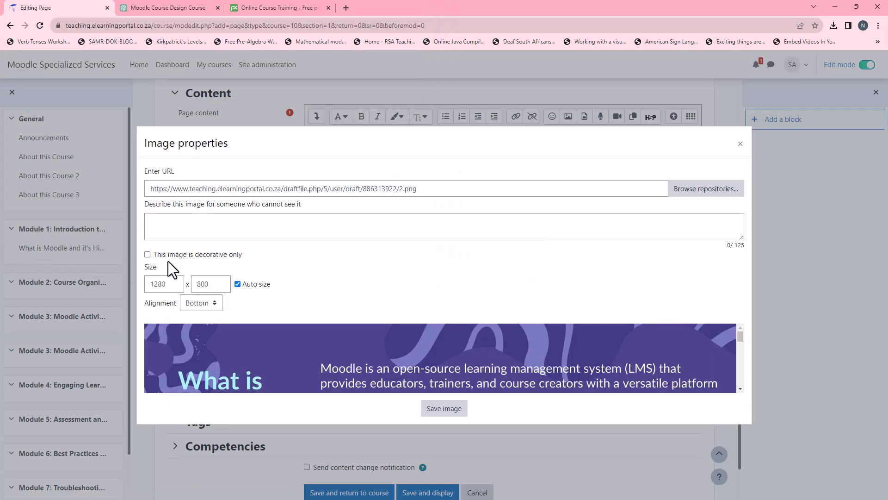
# Step: Enter a description for the 2.png image, correcting the mistyped word, and save the image into the page content
pyautogui.click(162, 228)
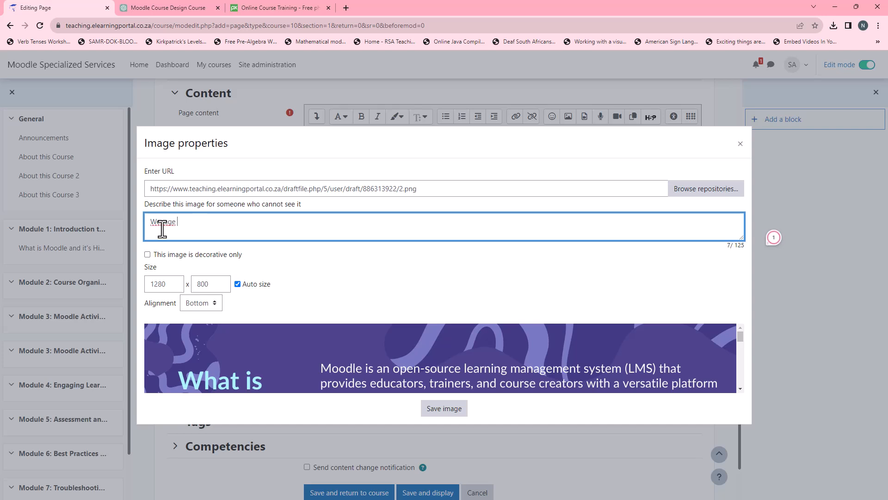
pyautogui.press('BackSpace')
pyautogui.press('BackSpace')
pyautogui.press('BackSpace')
pyautogui.click(445, 412)
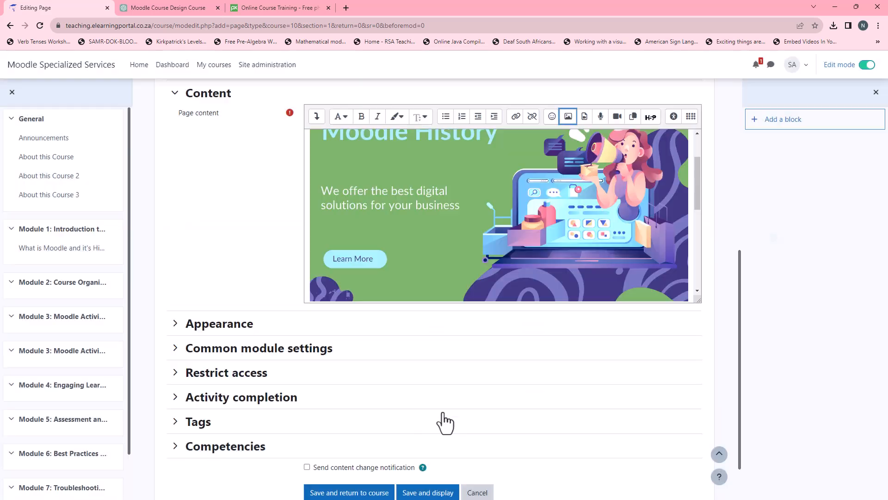
# Step: Insert 3.png on a new line below The History of Moodle image, with the description "Webpage 3"
pyautogui.scroll(-7, 486, 287)
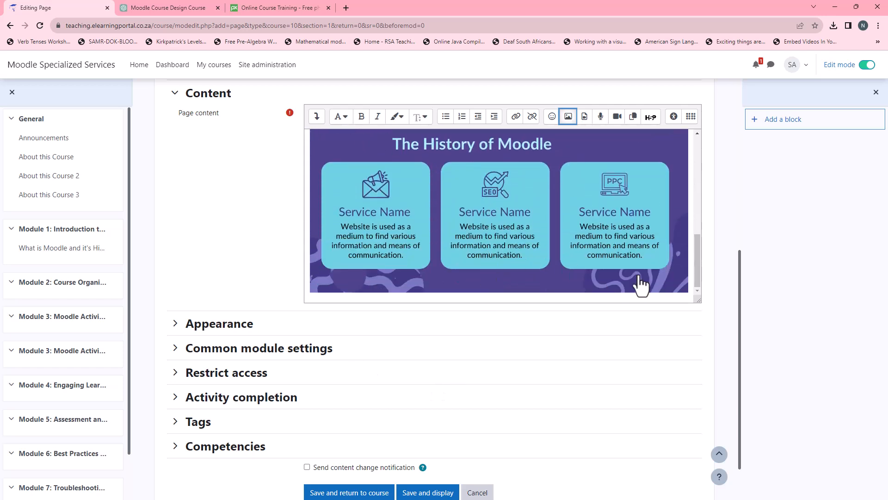
pyautogui.click(689, 287)
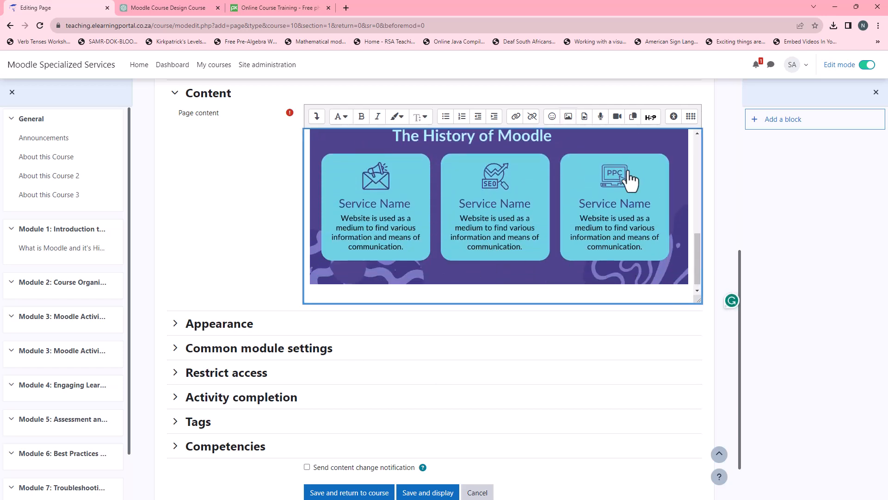
pyautogui.click(570, 118)
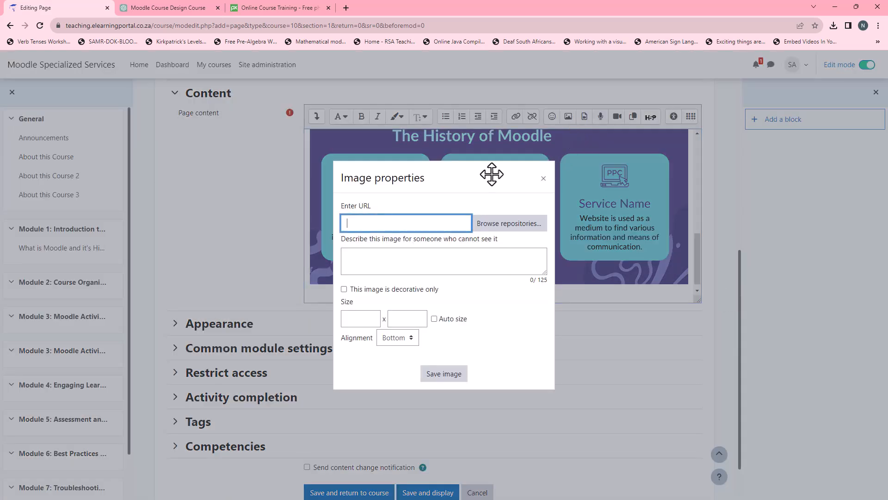
pyautogui.click(512, 223)
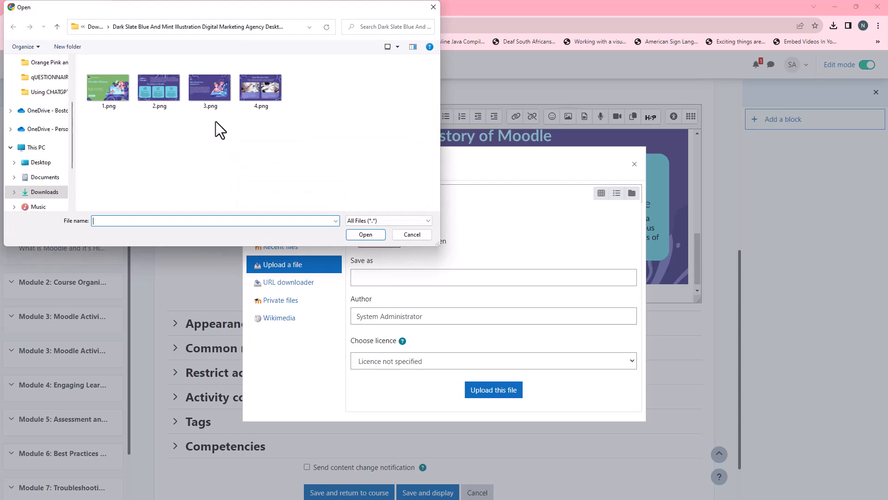
pyautogui.click(211, 95)
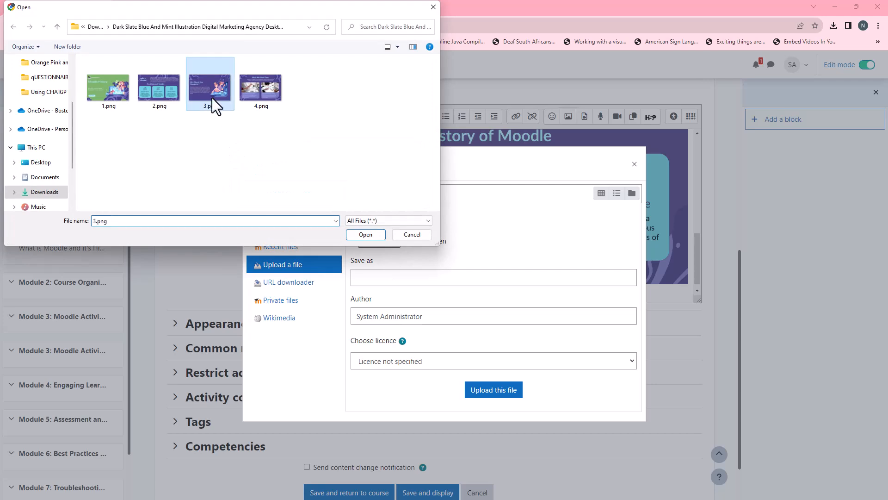
pyautogui.click(364, 234)
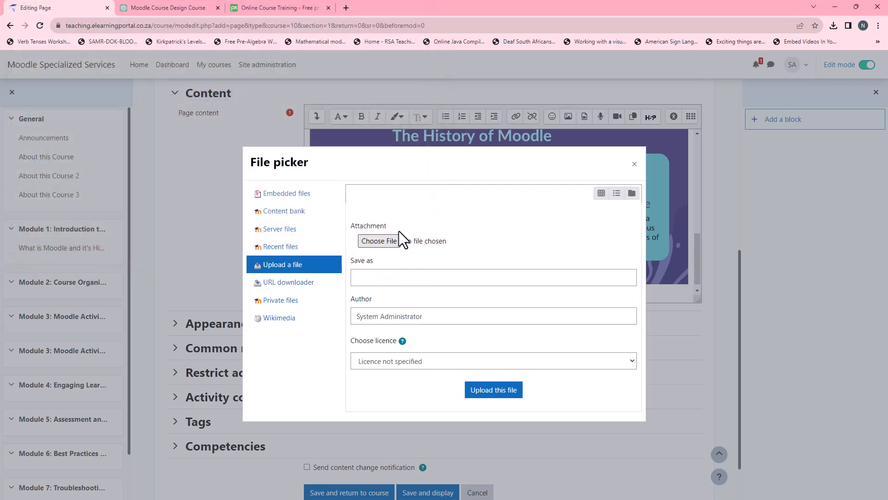
pyautogui.click(503, 391)
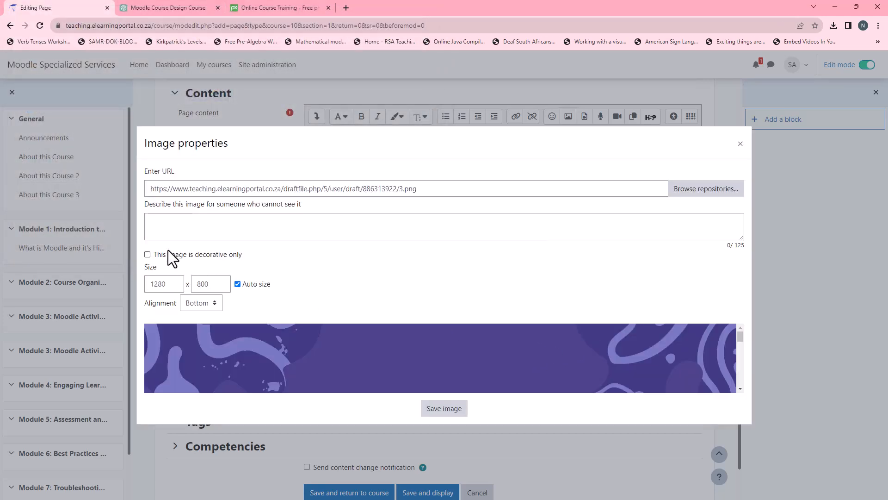
pyautogui.click(165, 227)
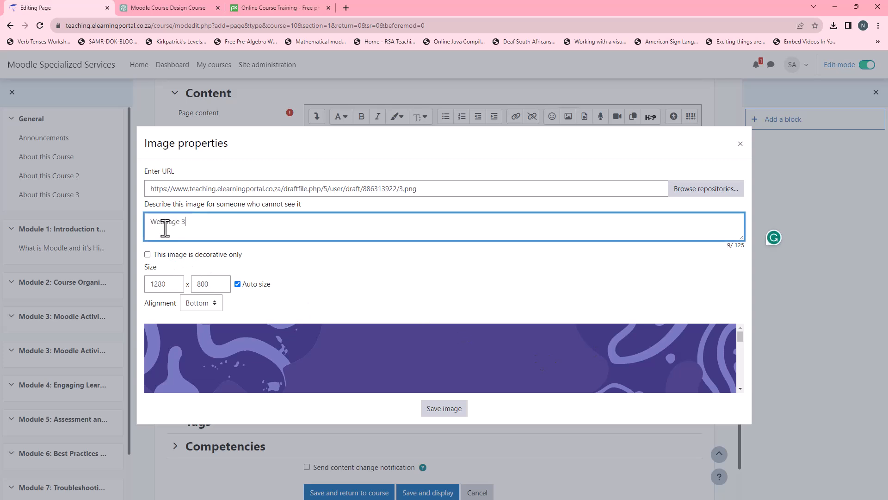
pyautogui.click(448, 409)
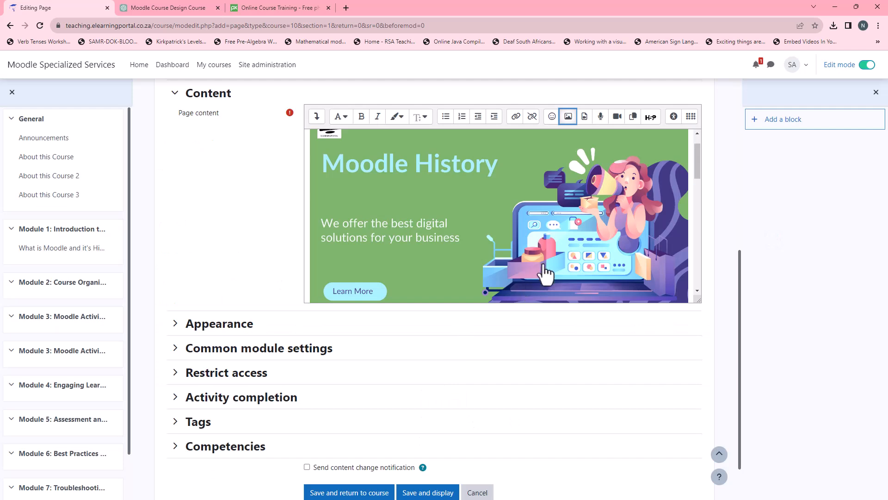
# Step: Add a new line below the "Why Should You Choose Us ?" image and upload 4.png there
pyautogui.scroll(-15, 546, 273)
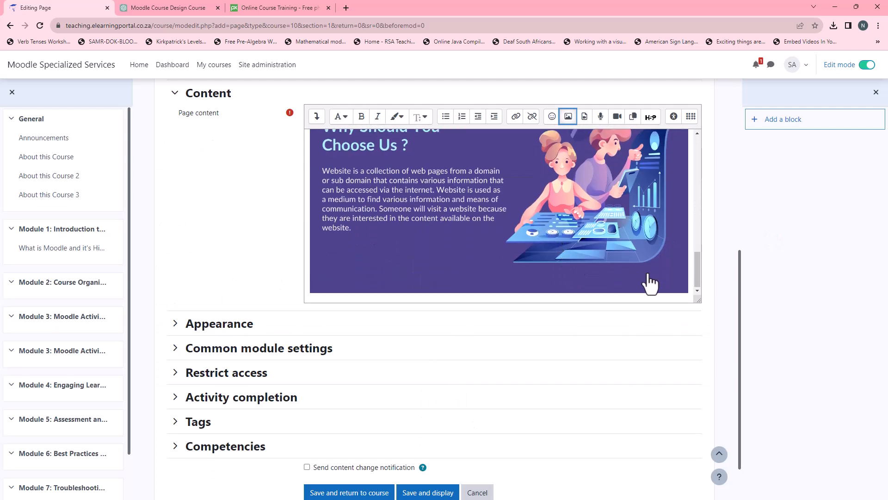
pyautogui.click(690, 281)
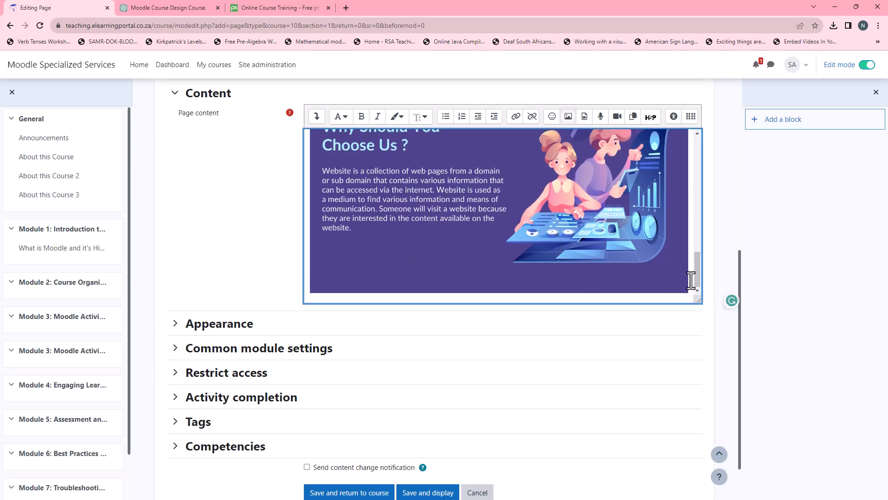
pyautogui.press('Return')
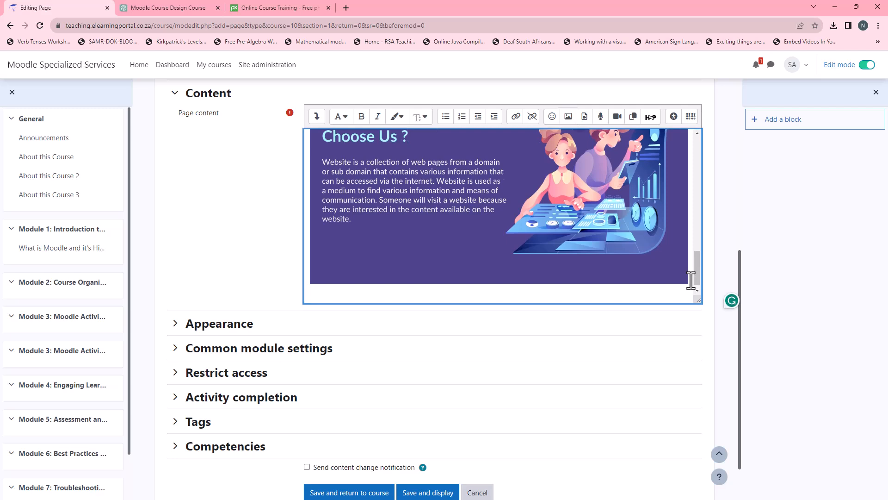
pyautogui.click(568, 117)
pyautogui.click(509, 225)
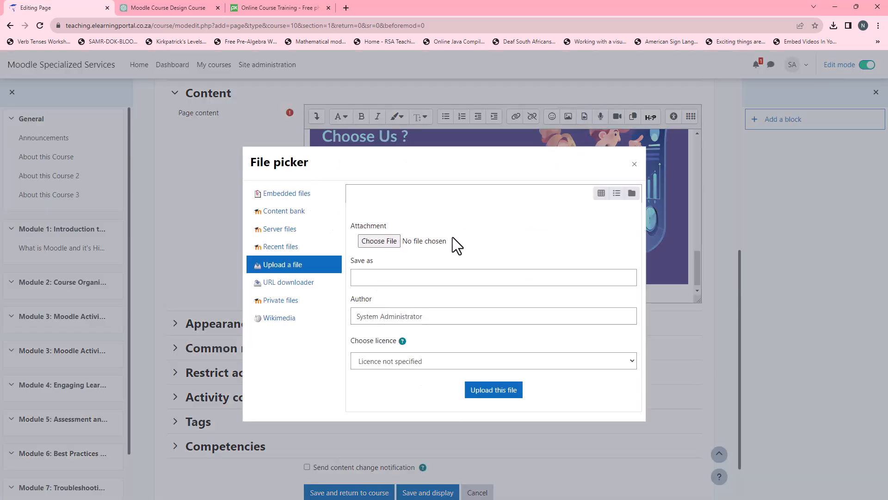
pyautogui.click(379, 241)
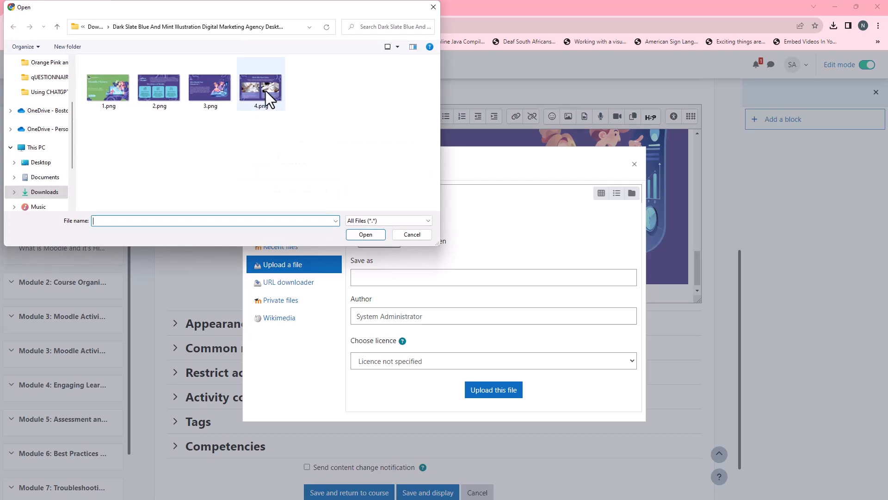
pyautogui.click(261, 88)
pyautogui.click(364, 234)
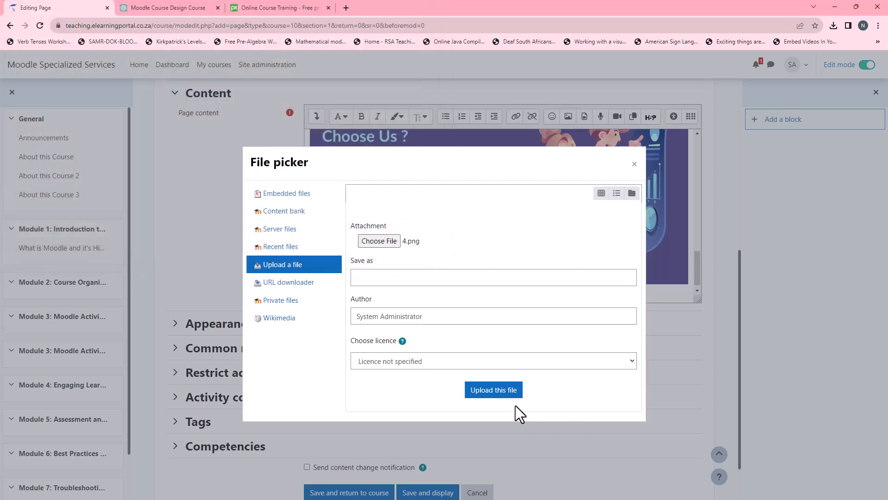
pyautogui.click(493, 391)
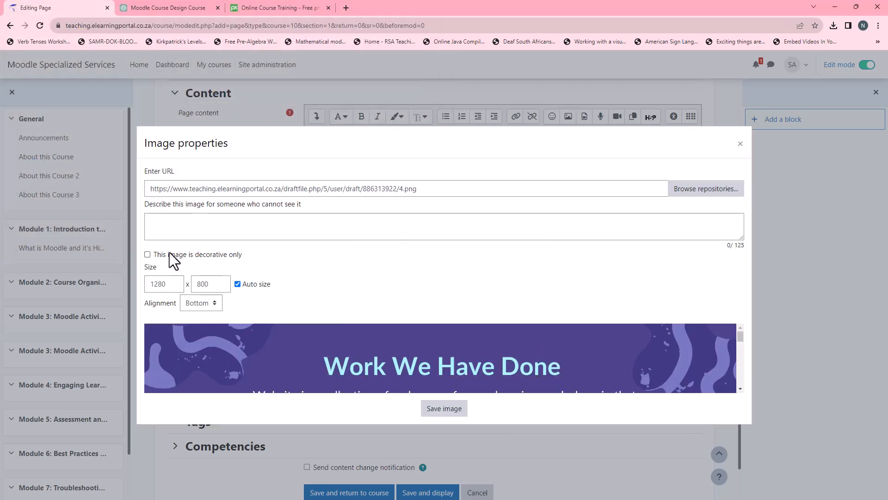
# Step: Describe the 4.png image as "Webpage 4" and save it into the page content
pyautogui.click(169, 227)
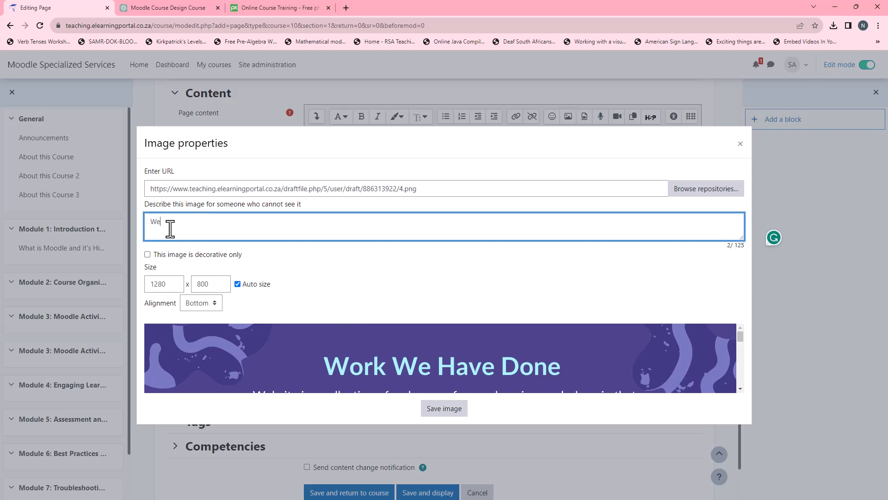
pyautogui.write('Webpage 4')
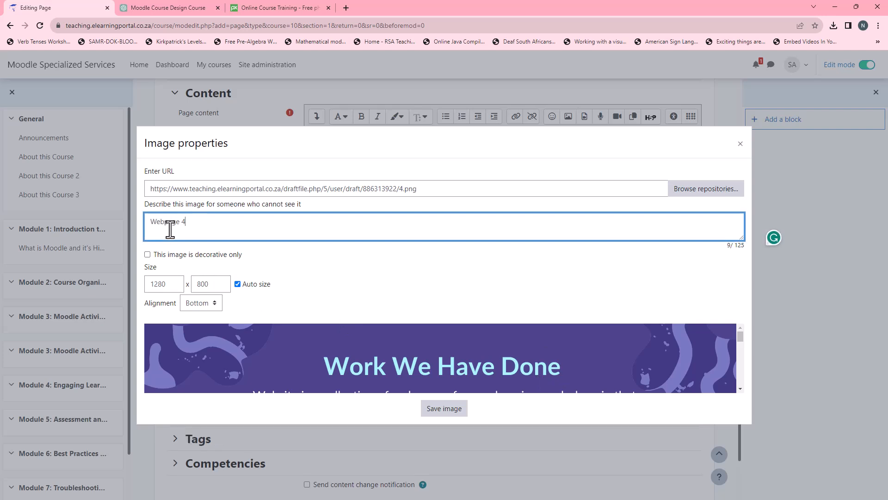
pyautogui.click(450, 409)
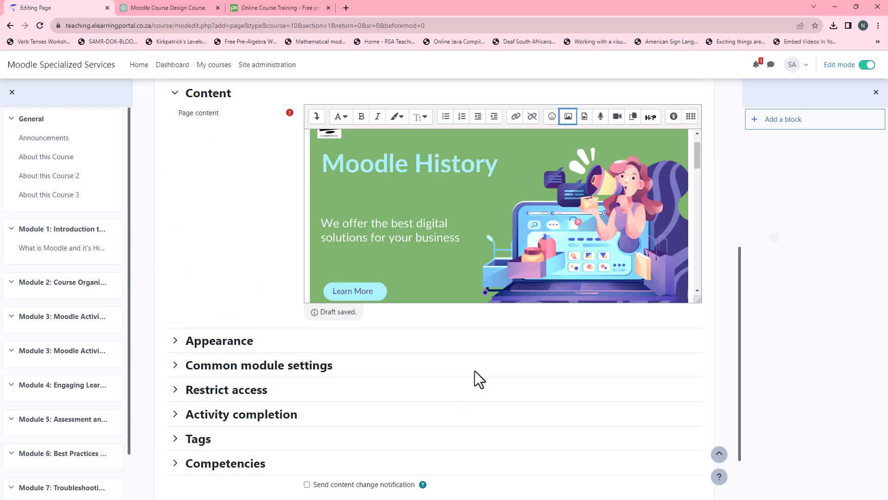
# Step: Set the page's completion tracking to "Show activity as complete when conditions are met" and save and display the page
pyautogui.scroll(-5, 379, 255)
pyautogui.scroll(-2, 278, 254)
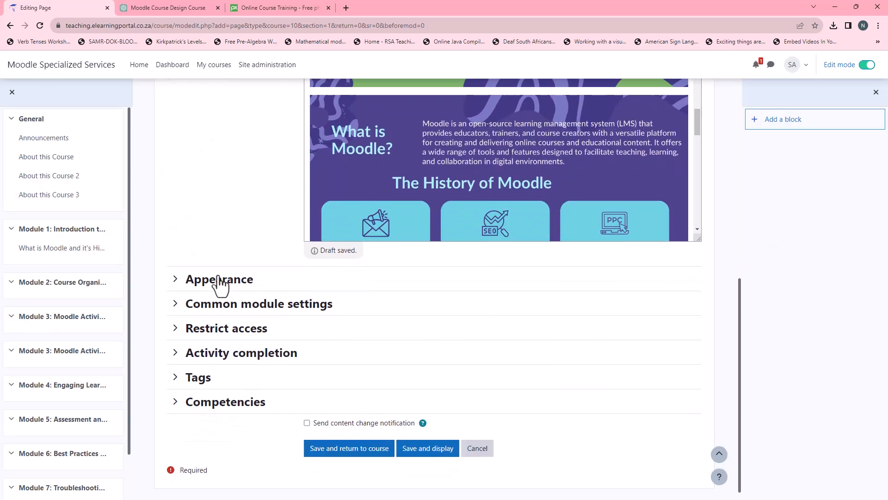
pyautogui.click(174, 272)
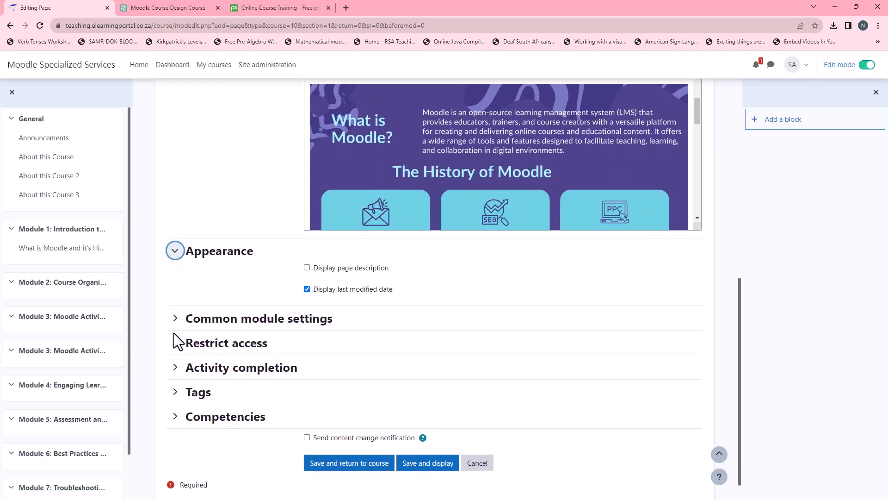
pyautogui.click(179, 370)
pyautogui.scroll(-2, 291, 381)
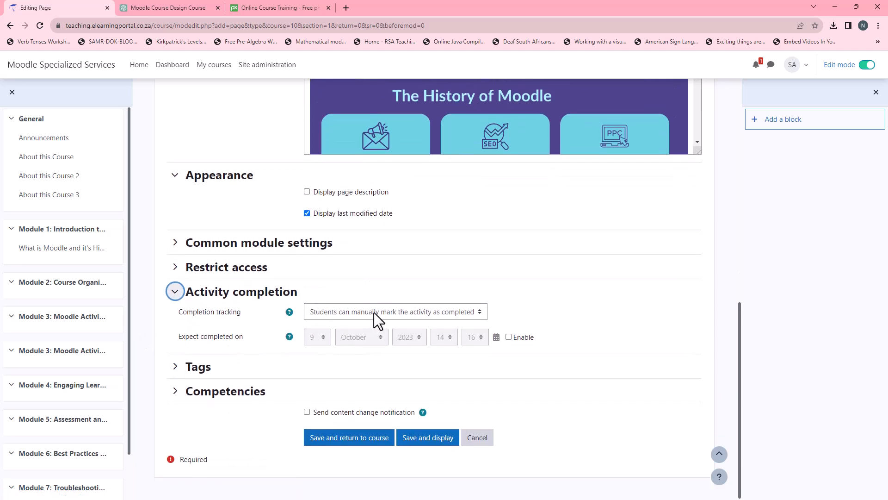
pyautogui.click(374, 313)
pyautogui.click(344, 346)
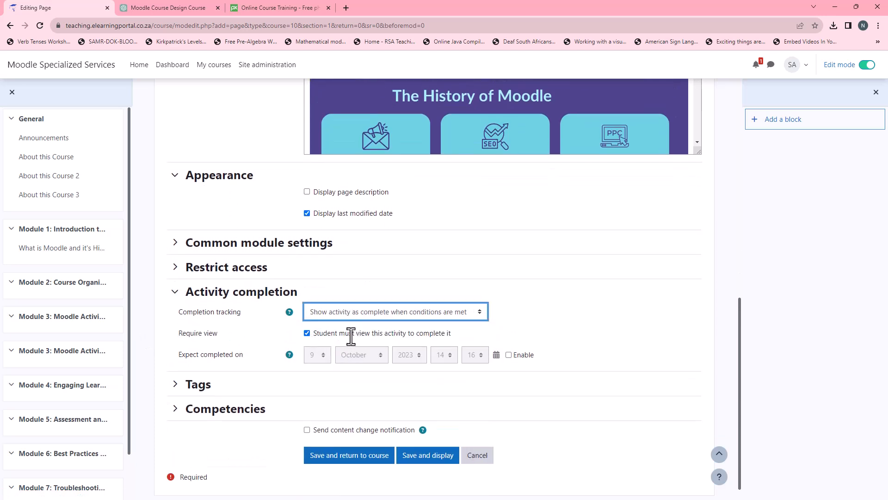
pyautogui.click(425, 457)
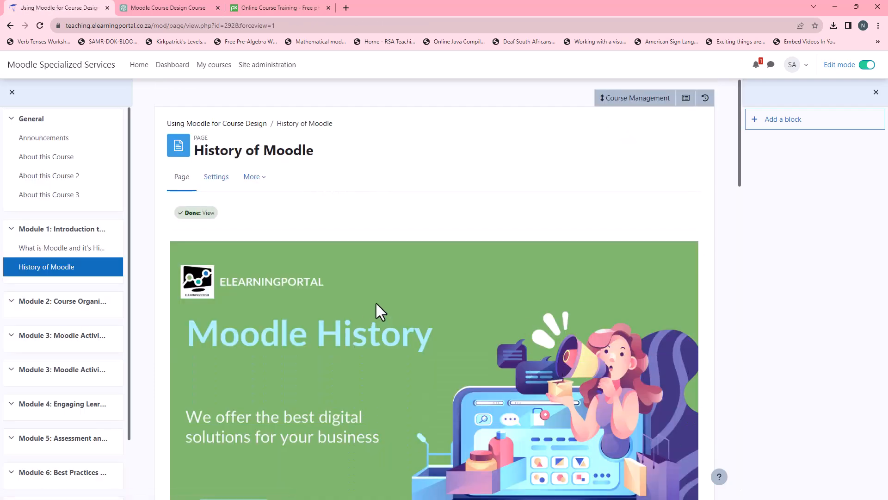
# Step: Review the published History of Moodle page from start to end, checking how the four inserted webpage images display
pyautogui.scroll(-3, 320, 262)
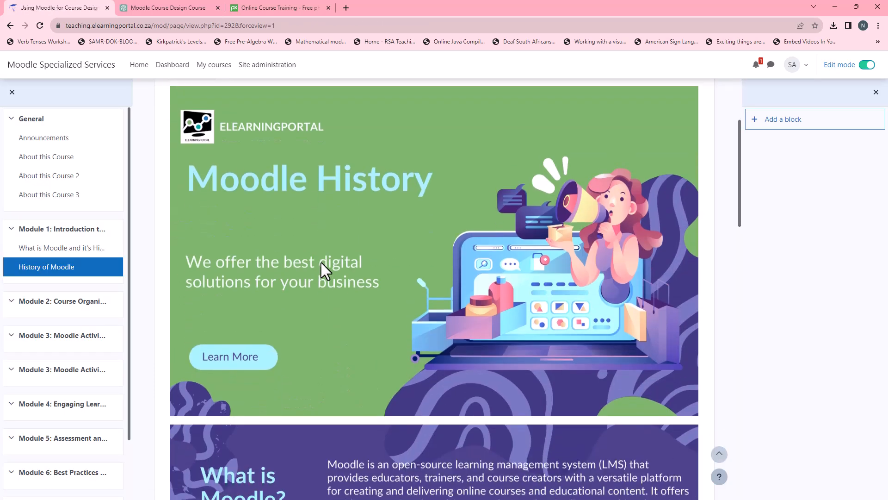
pyautogui.scroll(-2, 321, 263)
pyautogui.scroll(-6, 316, 222)
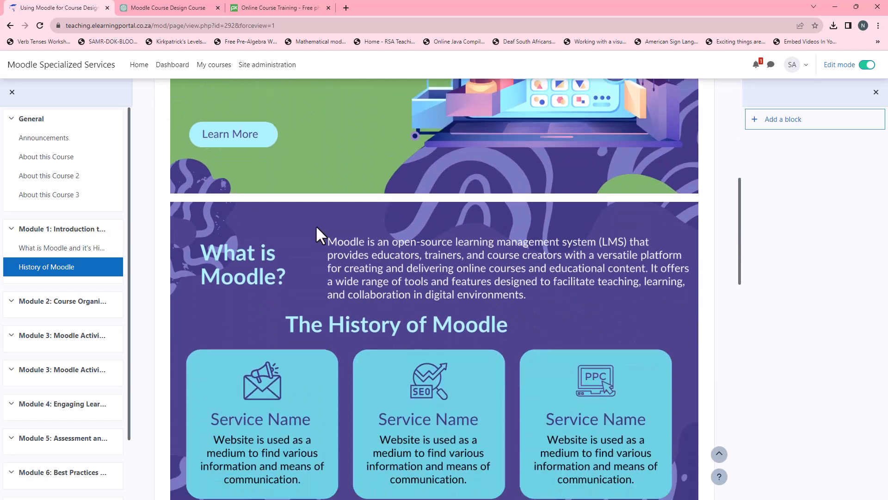
pyautogui.scroll(-3, 462, 225)
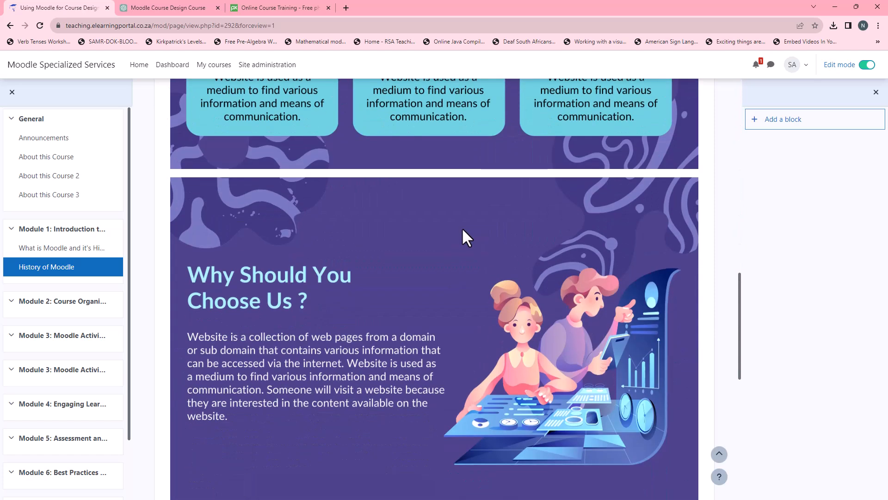
pyautogui.scroll(-5, 323, 259)
pyautogui.scroll(-5, 323, 257)
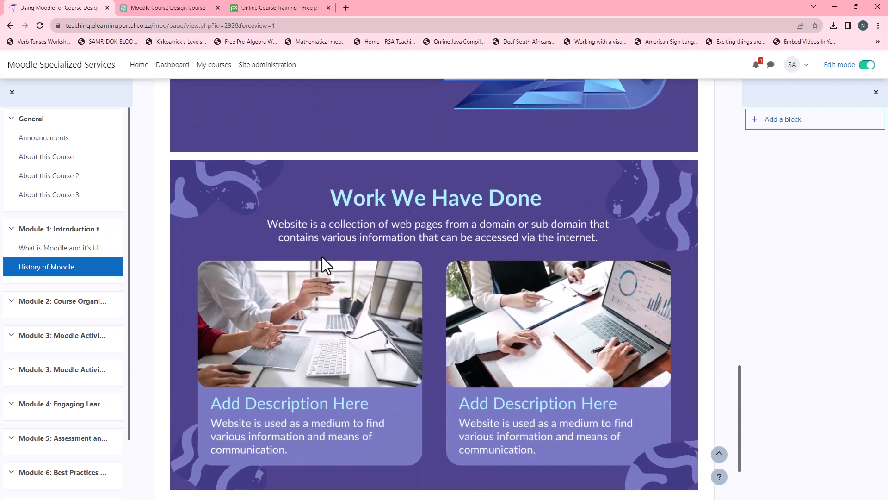
pyautogui.scroll(15, 414, 318)
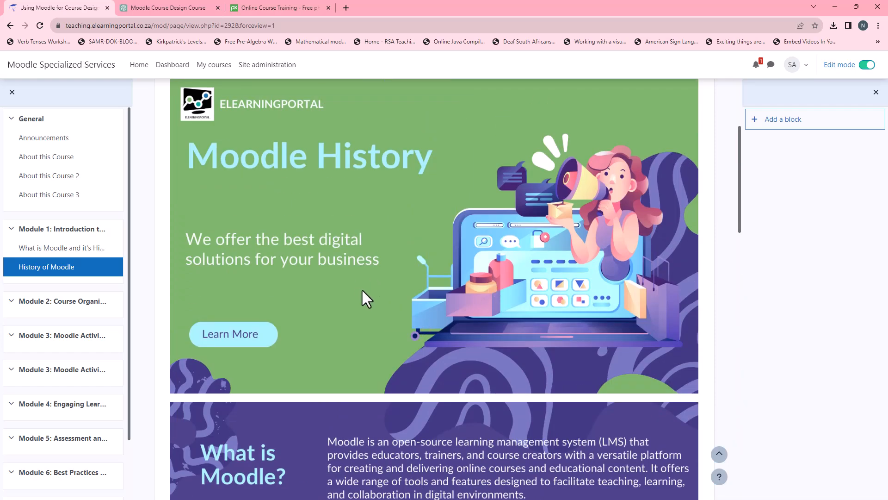
pyautogui.scroll(1, 421, 350)
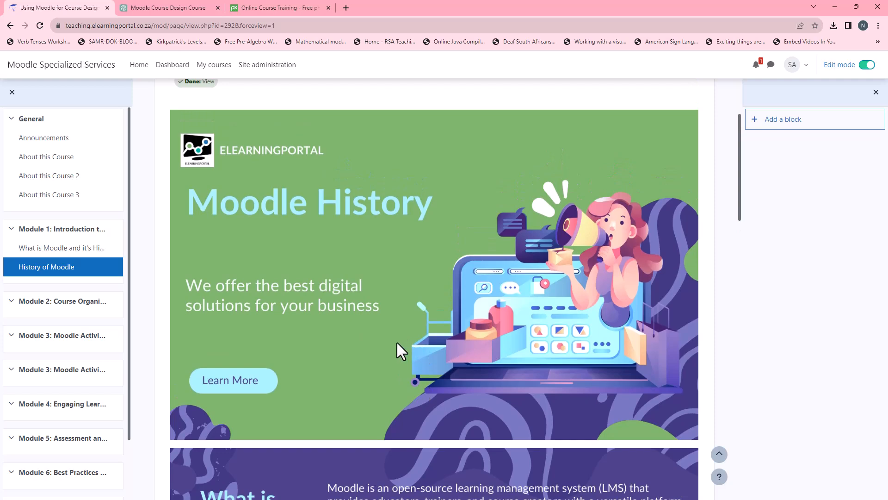
pyautogui.scroll(1, 396, 341)
pyautogui.scroll(-15, 453, 339)
pyautogui.scroll(-5, 460, 282)
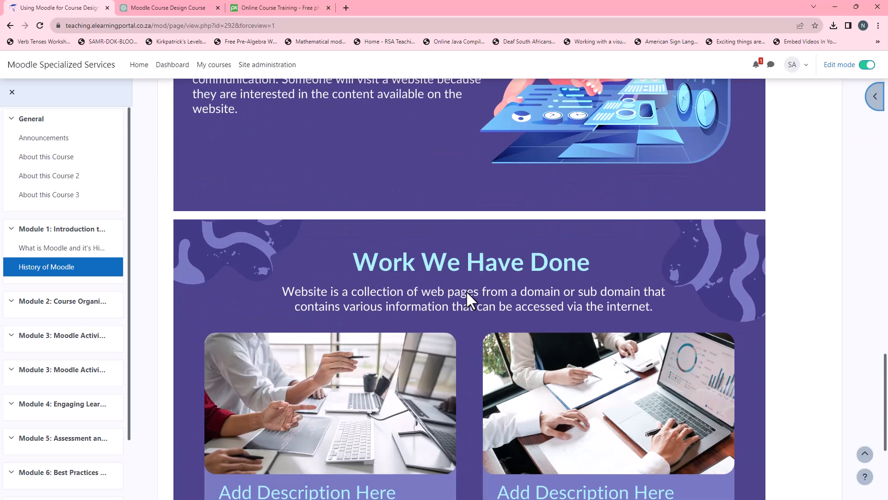
pyautogui.scroll(-5, 465, 290)
pyautogui.scroll(6, 471, 300)
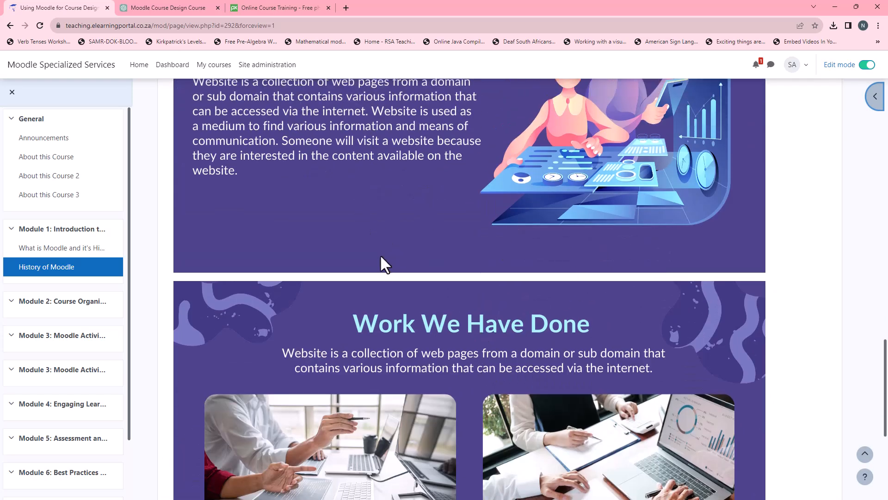
pyautogui.scroll(10, 379, 257)
pyautogui.scroll(-1, 373, 304)
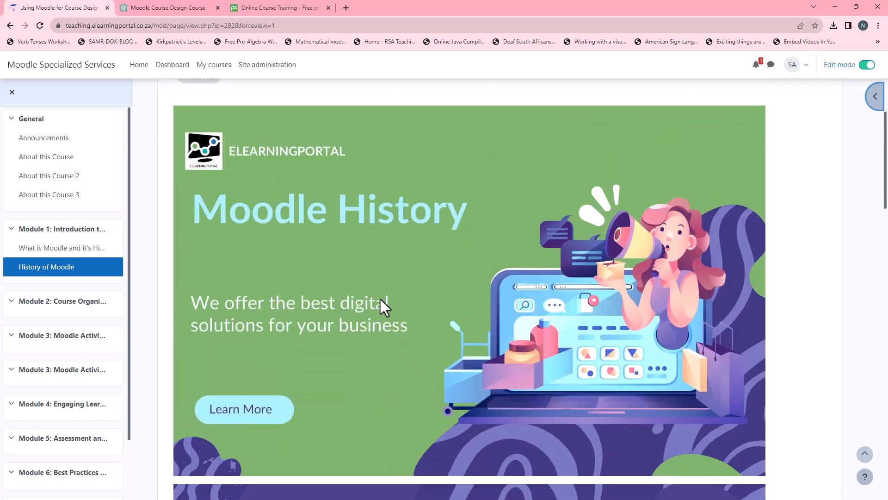
pyautogui.scroll(-1, 380, 306)
pyautogui.scroll(-5, 359, 354)
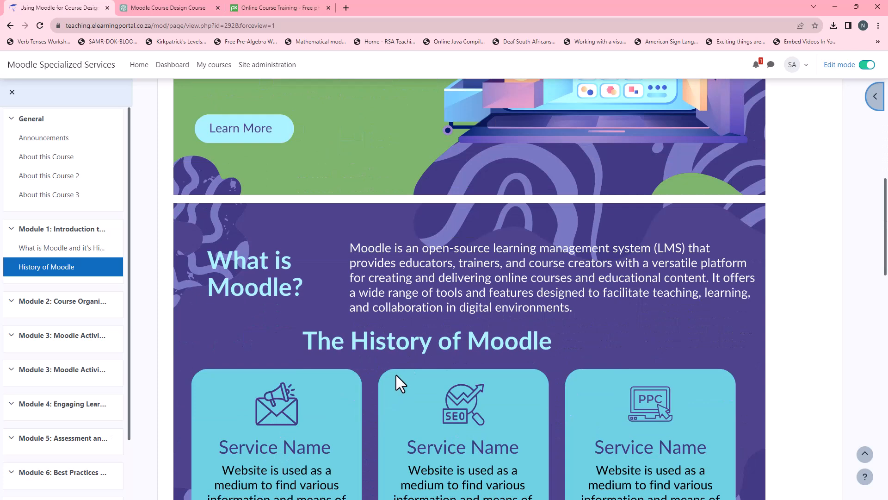
pyautogui.scroll(-2, 396, 374)
pyautogui.scroll(-9, 430, 351)
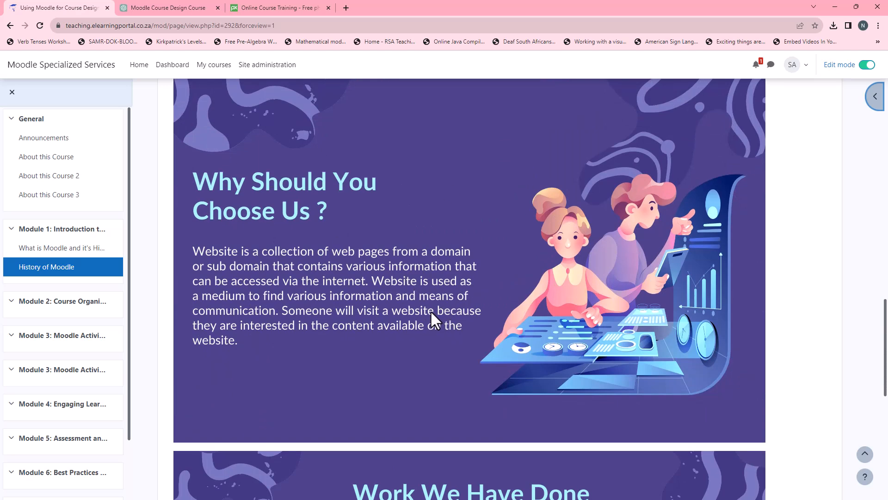
# Step: Check the "Work We Have Done" image at the end of the History of Moodle page and return to the course's main page
pyautogui.scroll(-7, 356, 304)
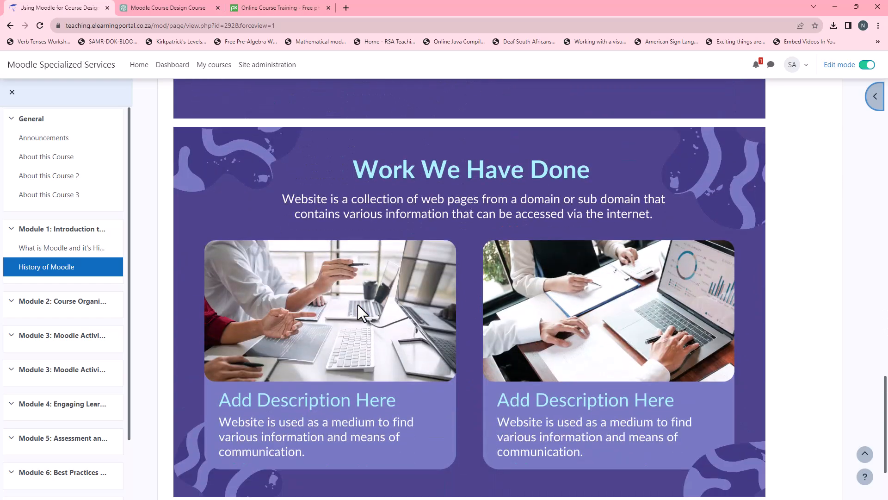
pyautogui.scroll(-3, 374, 298)
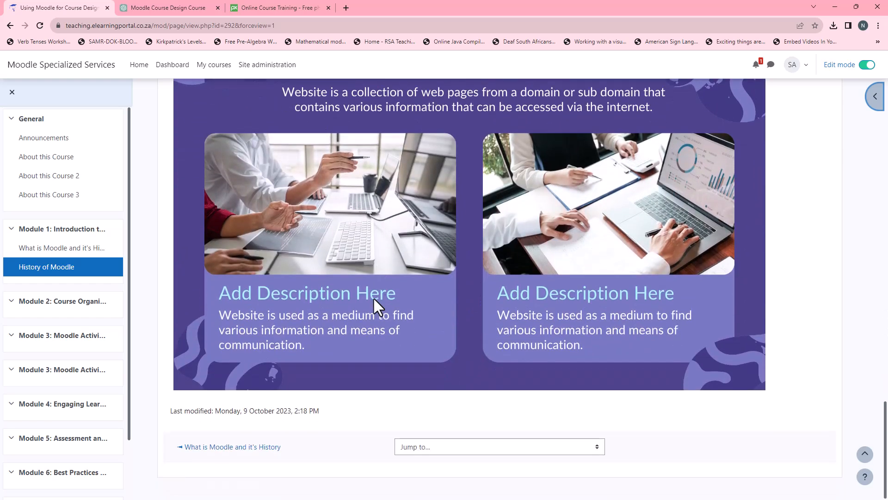
pyautogui.scroll(9, 373, 297)
pyautogui.scroll(15, 372, 296)
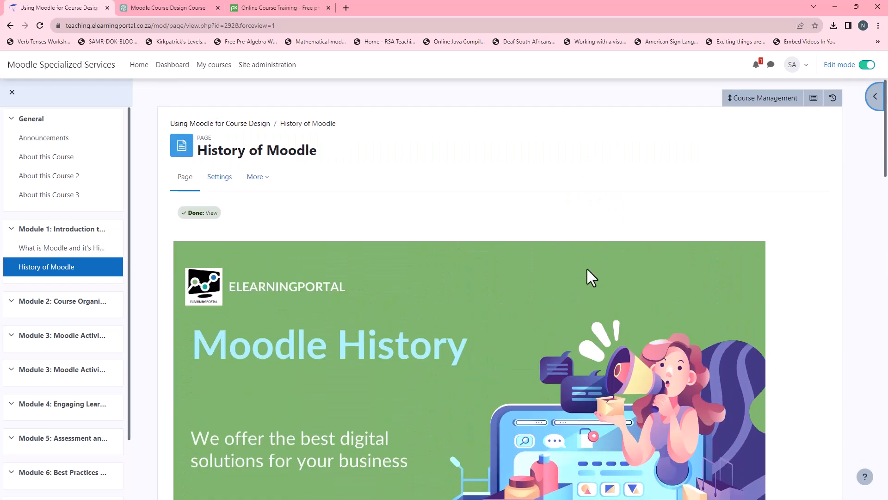
pyautogui.click(223, 125)
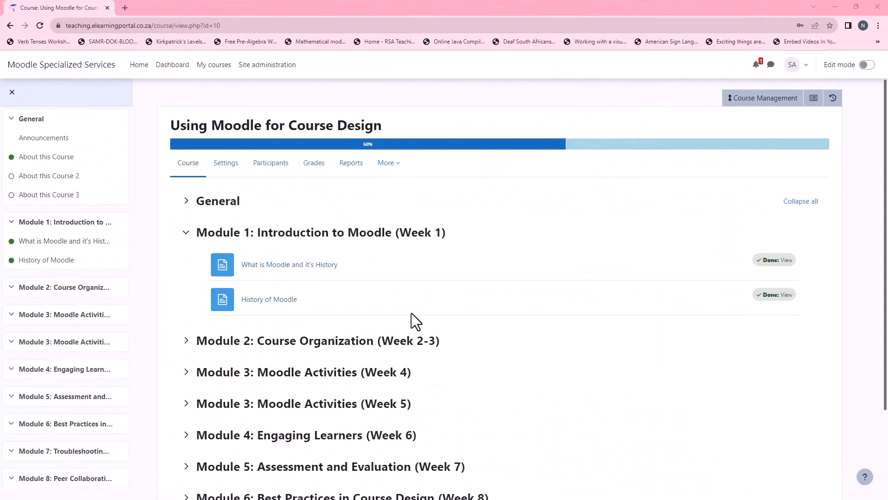
# Step: Review the "What is Moodle and it's History" page in Module 1 through to its end and return to the course's main page
pyautogui.click(328, 267)
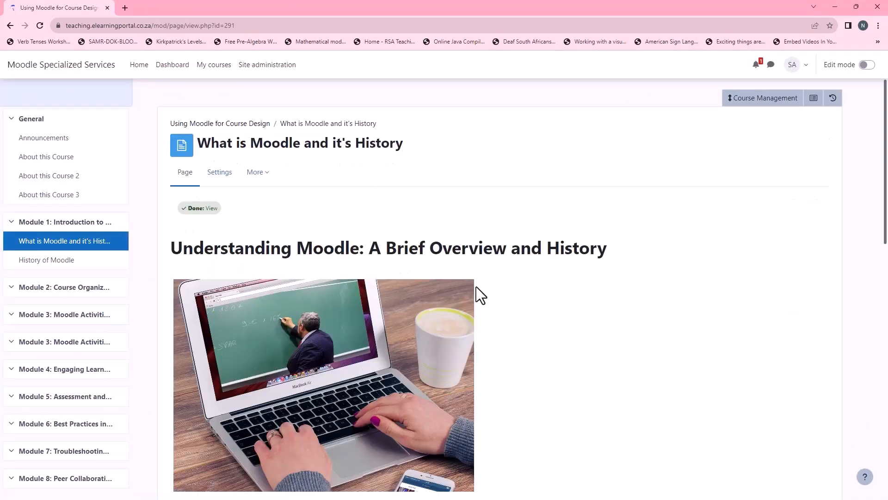
pyautogui.scroll(-10, 476, 287)
pyautogui.scroll(-4, 505, 381)
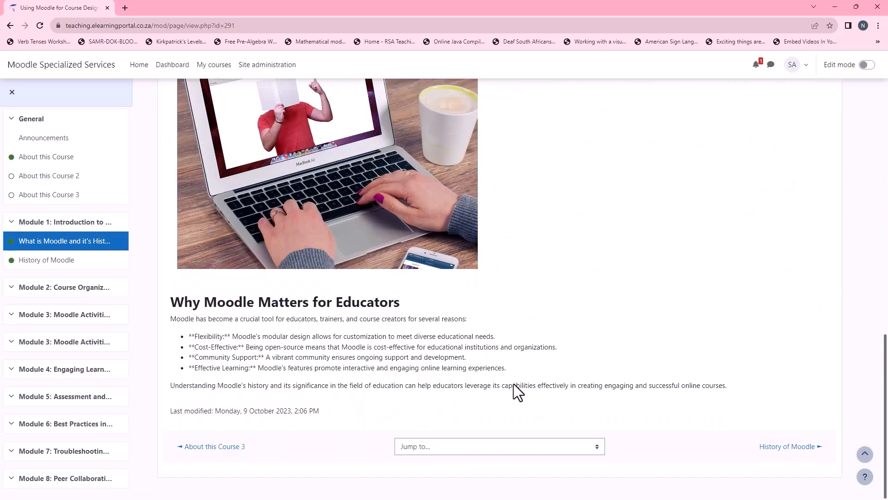
pyautogui.scroll(7, 513, 384)
pyautogui.click(12, 23)
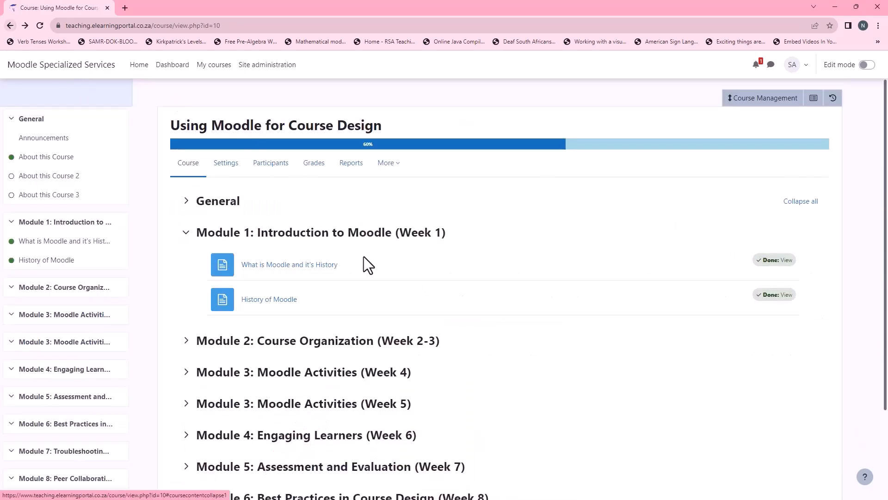
# Step: Open the History of Moodle page in Module 1, review its graphics, and return to the Using Moodle for Course Design course
pyautogui.click(272, 301)
pyautogui.scroll(-5, 412, 231)
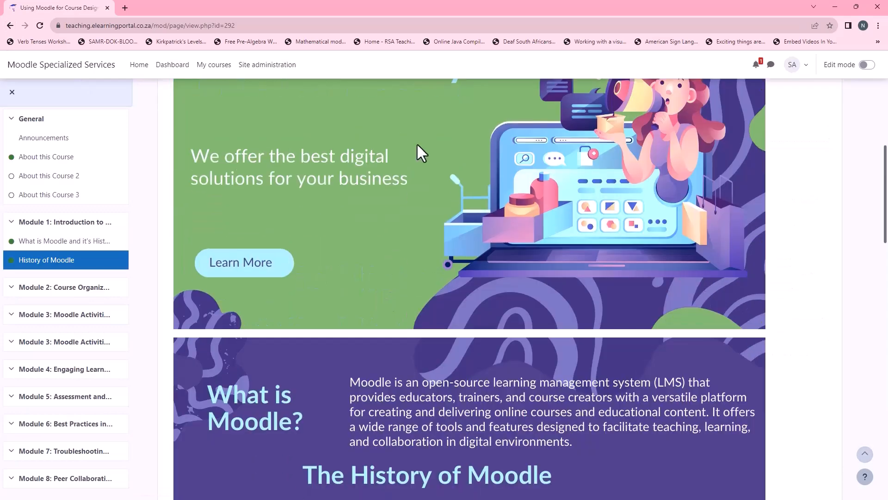
pyautogui.scroll(-6, 418, 373)
pyautogui.scroll(-4, 434, 361)
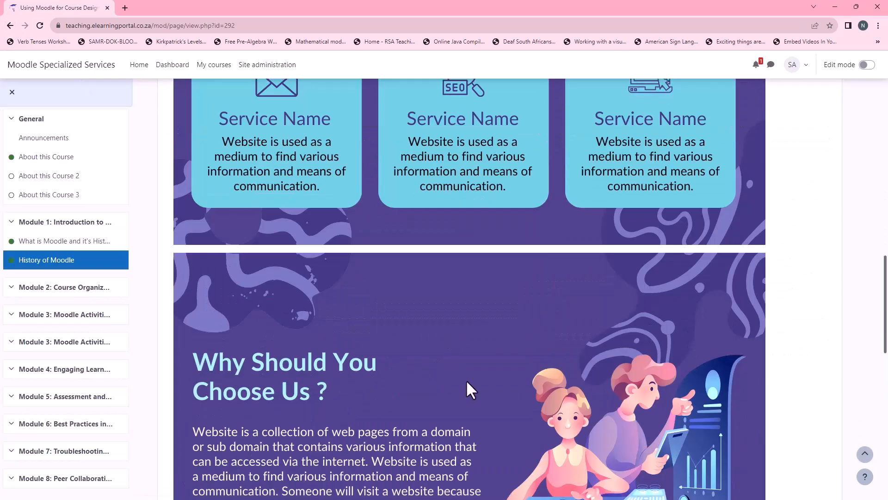
pyautogui.scroll(15, 459, 364)
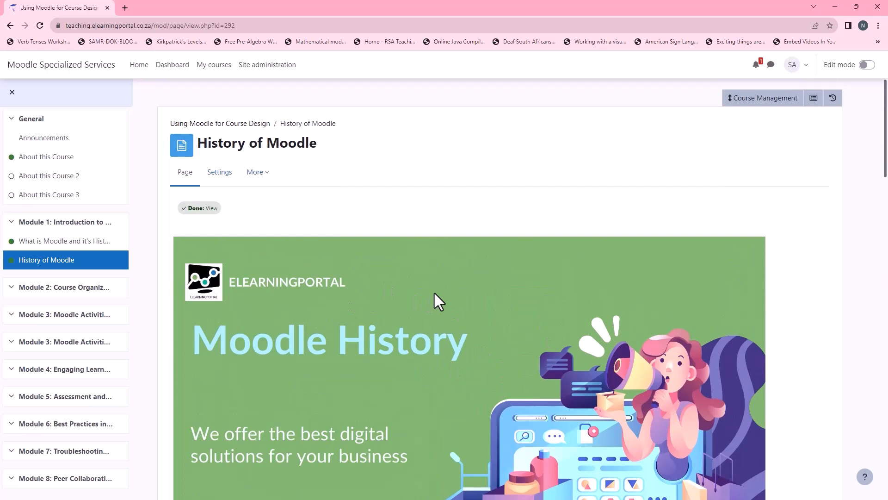
pyautogui.click(241, 124)
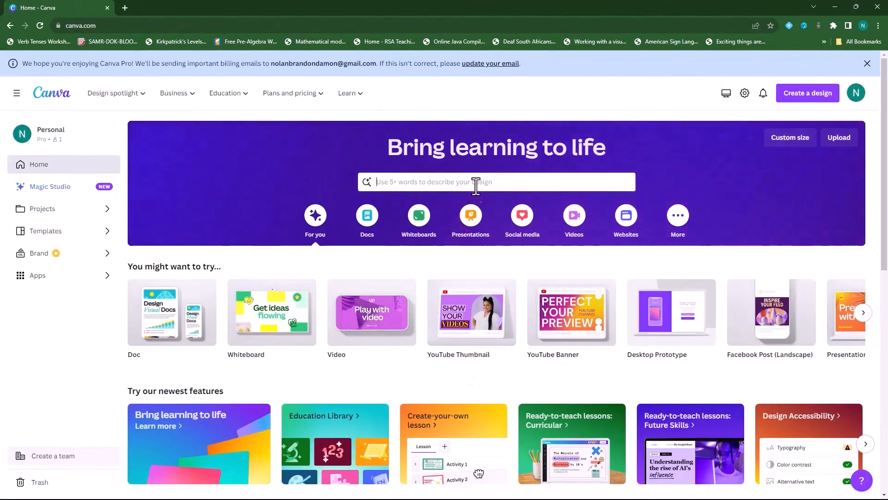
# Step: In Canva, search the templates for "video"
pyautogui.click(441, 182)
pyautogui.write('v')
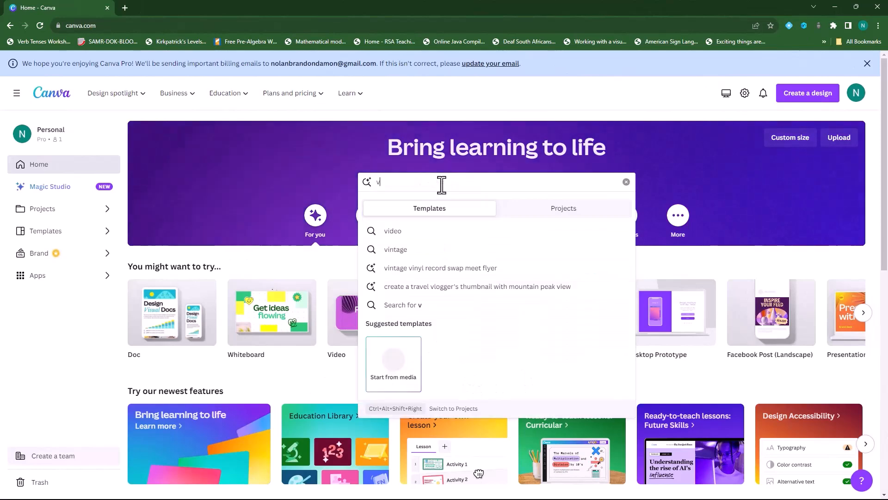
pyautogui.write('ide')
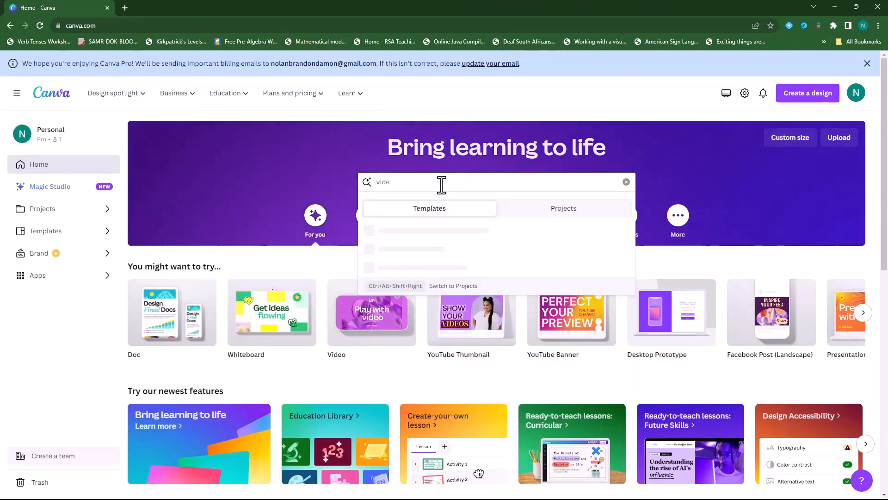
pyautogui.write('o')
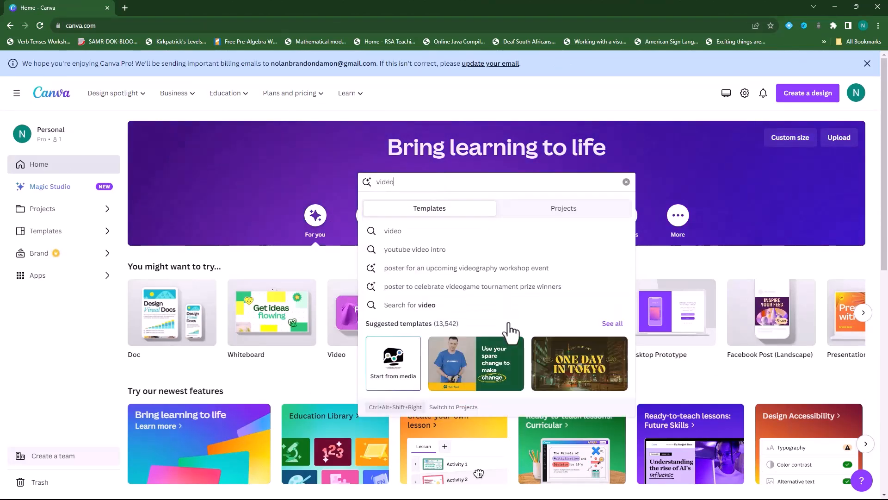
pyautogui.click(427, 310)
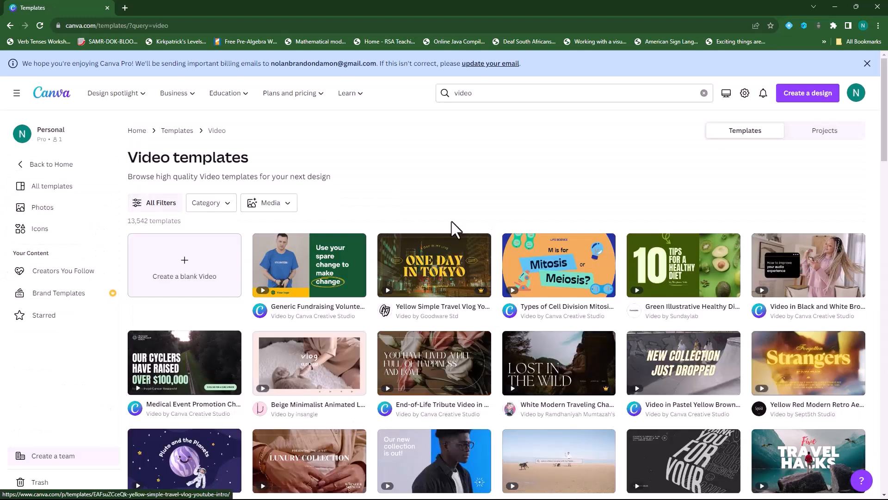
# Step: Browse the video template results for a design suited to explaining course content
pyautogui.scroll(-2, 435, 376)
pyautogui.scroll(2, 377, 389)
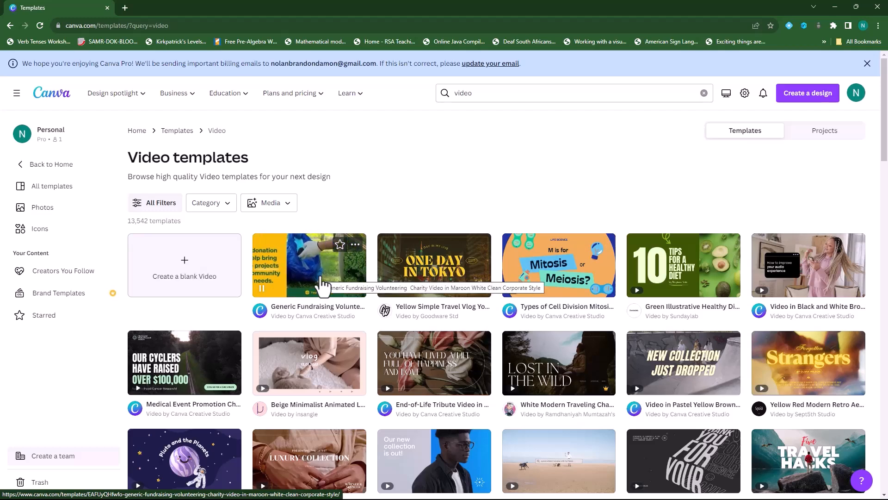
pyautogui.scroll(-5, 398, 354)
pyautogui.scroll(-3, 399, 345)
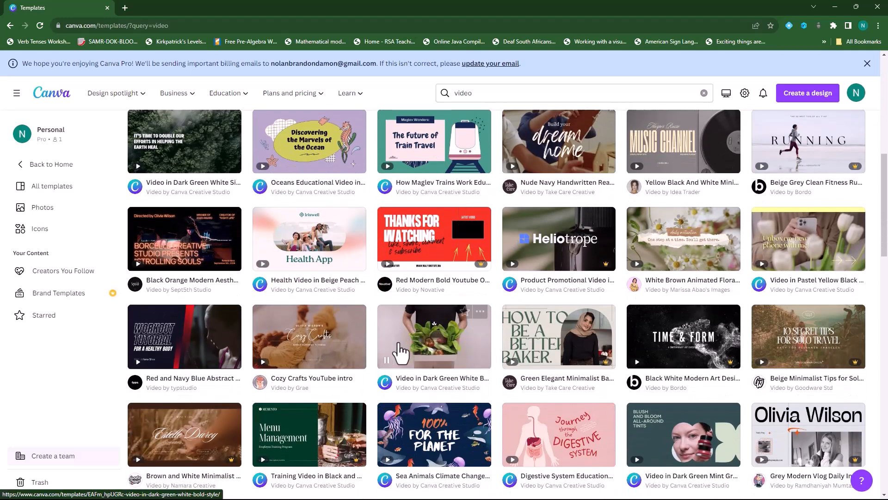
pyautogui.scroll(-5, 400, 351)
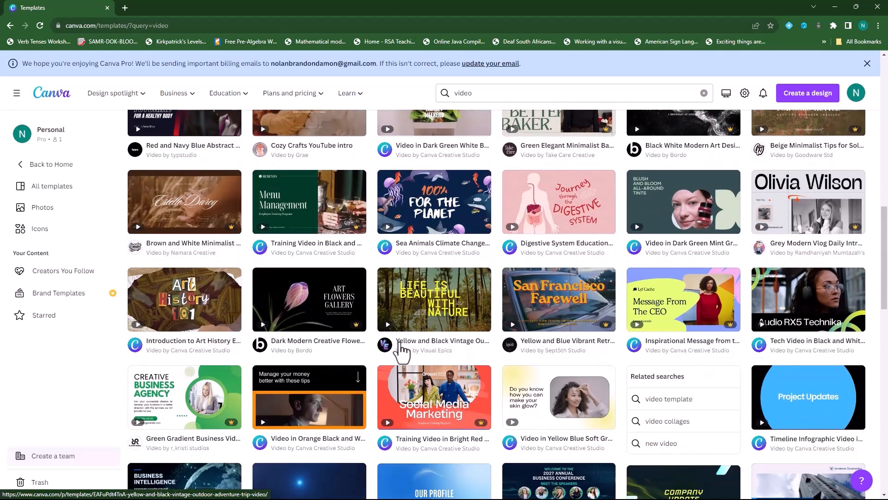
pyautogui.scroll(-8, 401, 352)
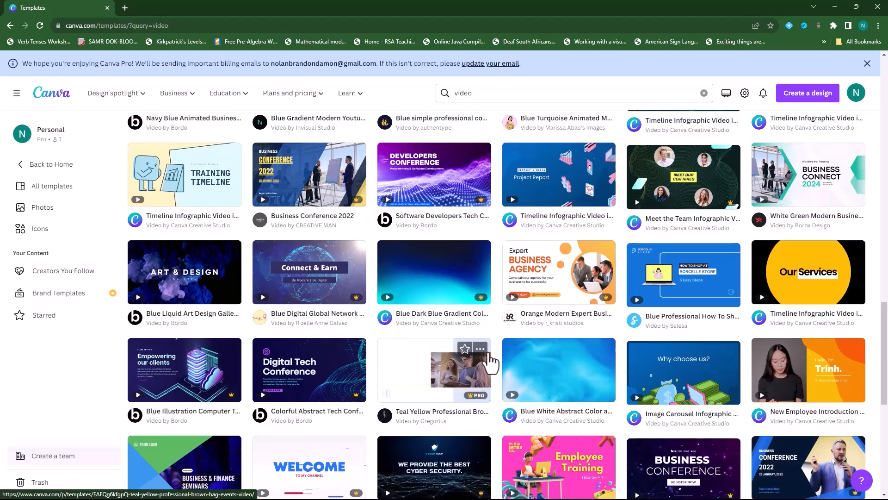
pyautogui.scroll(-2, 512, 368)
pyautogui.scroll(-4, 512, 368)
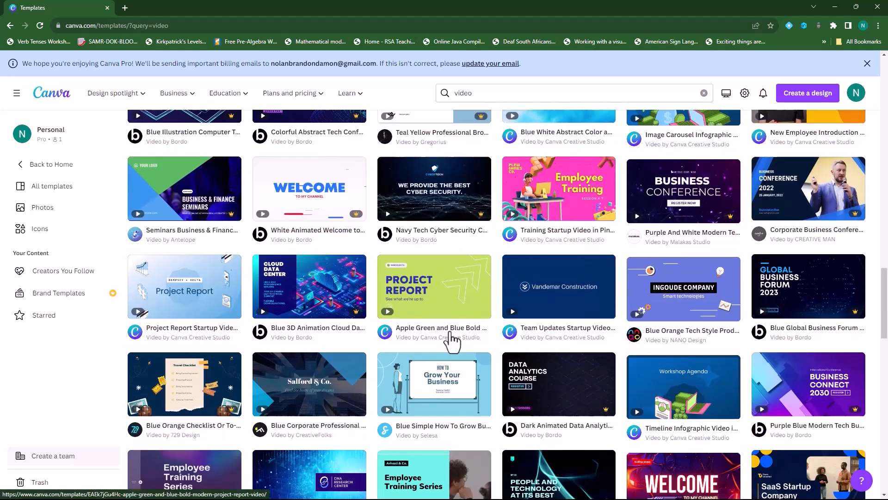
pyautogui.scroll(-2, 476, 370)
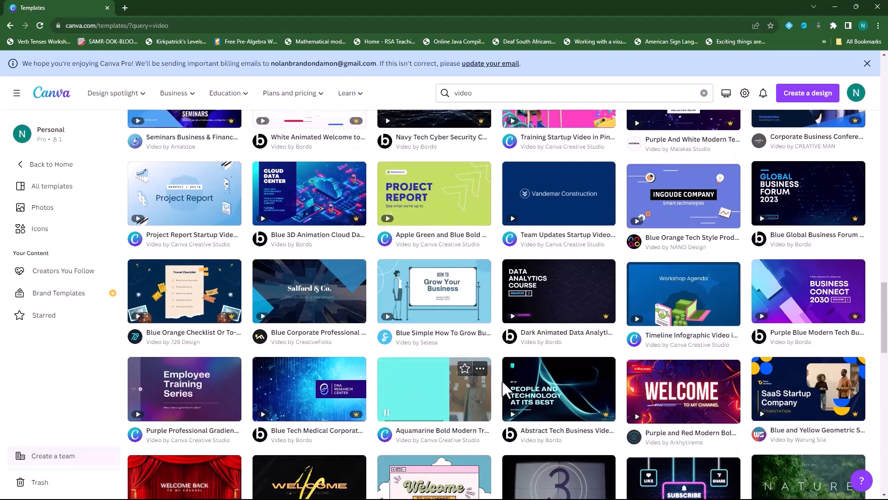
# Step: Preview the Blue Simple How To Grow Business Animation Video template and open it for customizing
pyautogui.click(437, 308)
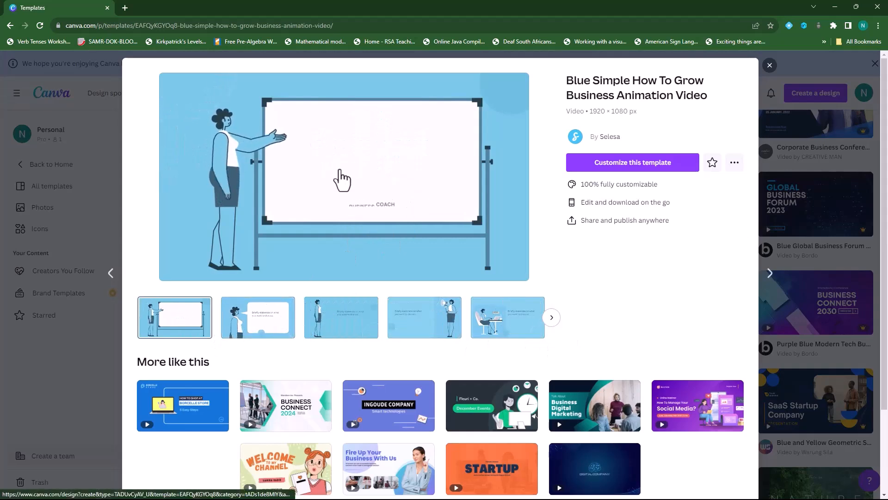
pyautogui.scroll(-3, 416, 386)
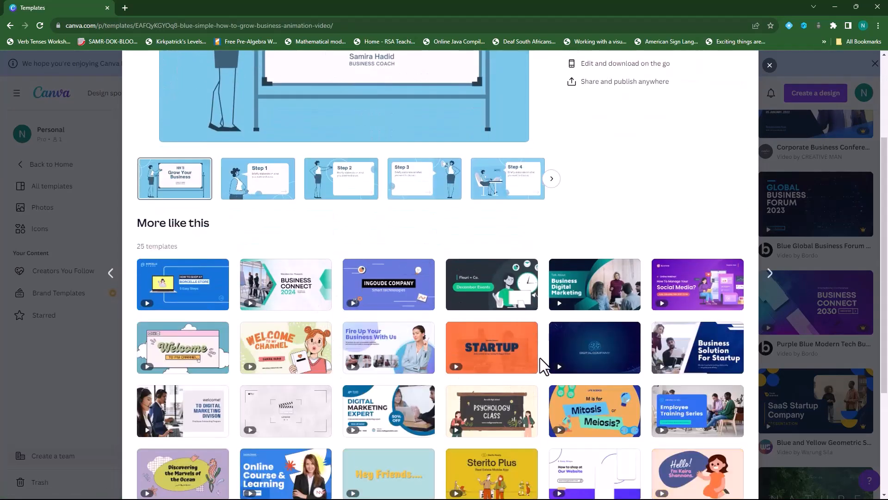
pyautogui.scroll(3, 403, 373)
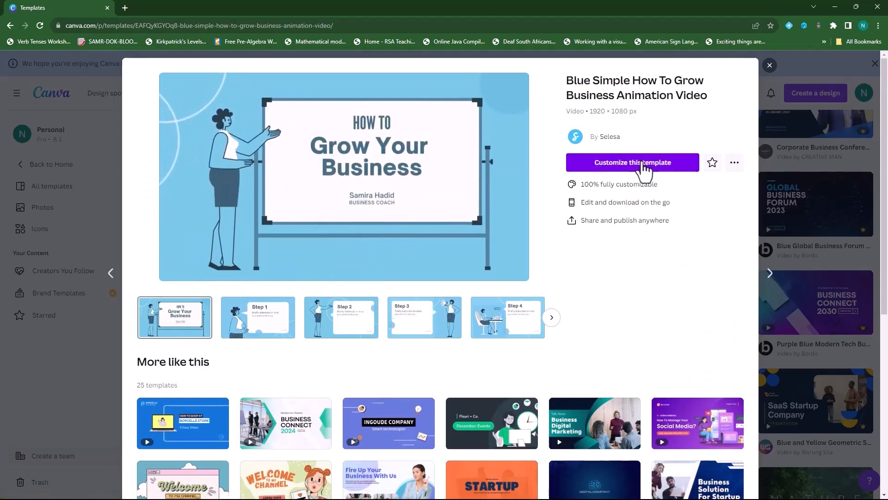
pyautogui.click(643, 167)
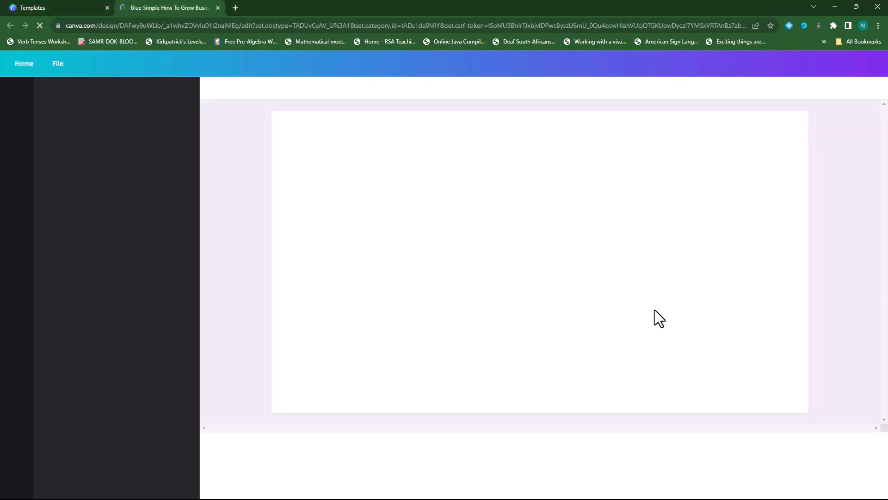
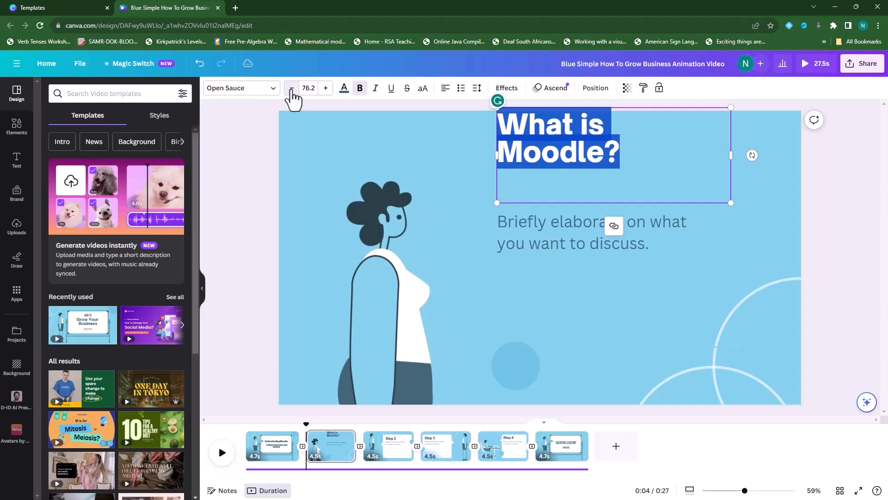
# Step: Reduce the font size of the "What is Moodle?" heading on the second page until it fits on one line
pyautogui.click(291, 89)
pyautogui.click(292, 89)
pyautogui.click(292, 89)
pyautogui.click(291, 90)
pyautogui.click(292, 90)
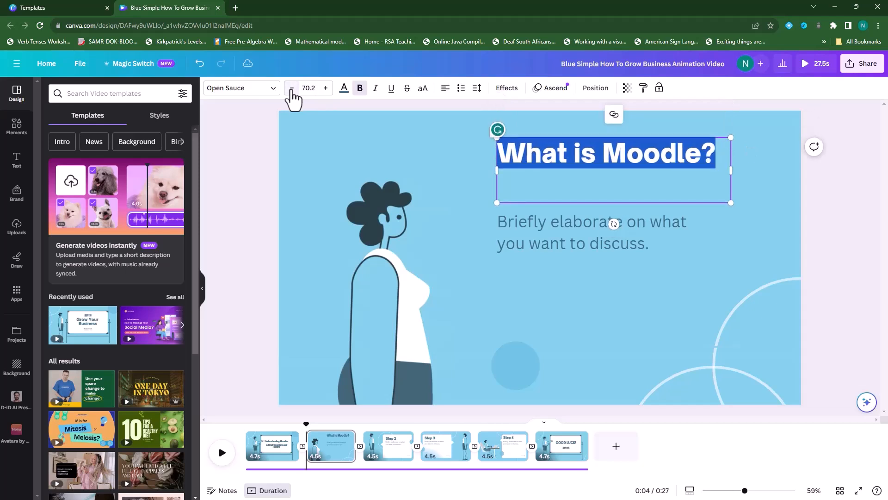
pyautogui.click(292, 89)
pyautogui.click(291, 90)
pyautogui.click(828, 241)
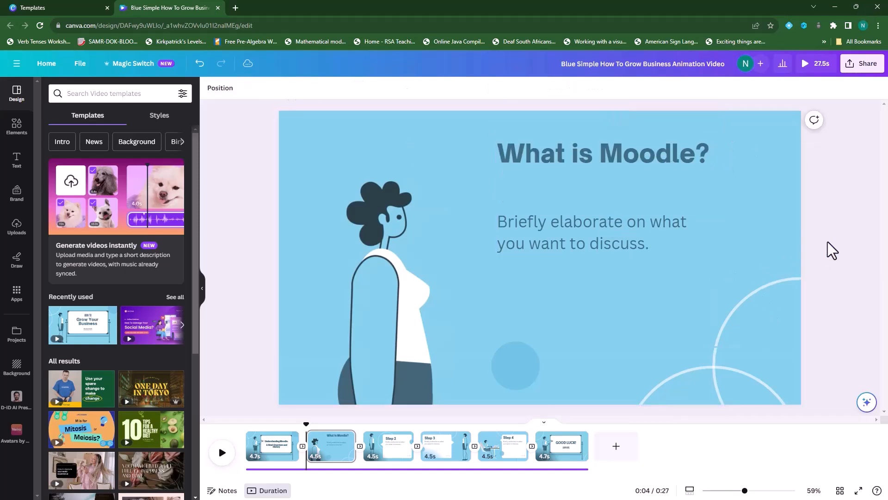
# Step: Move the "What is Moodle?" heading slightly down and to the left, closer to the placeholder text
pyautogui.click(607, 153)
pyautogui.moveTo(615, 156); pyautogui.dragTo(609, 165)
pyautogui.click(831, 284)
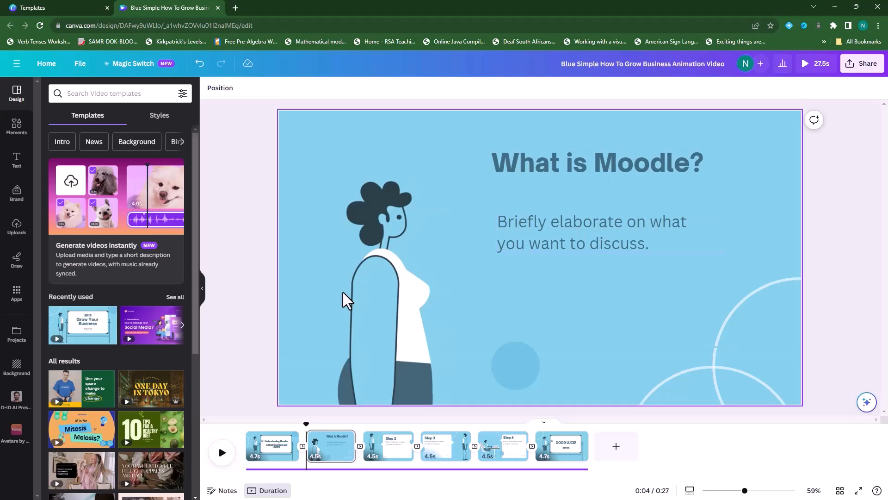
# Step: Switch to the Moodle course page and copy the paragraph under the "What is Moodle?" heading
pyautogui.click(837, 8)
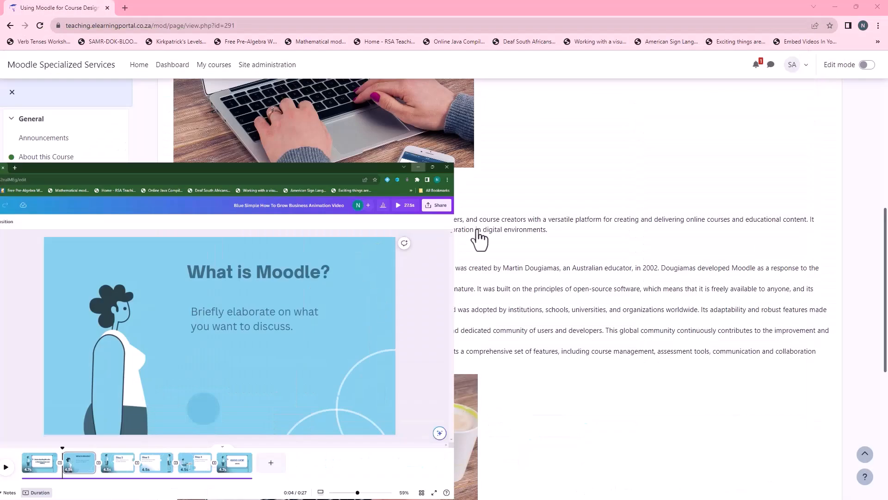
pyautogui.click(170, 220)
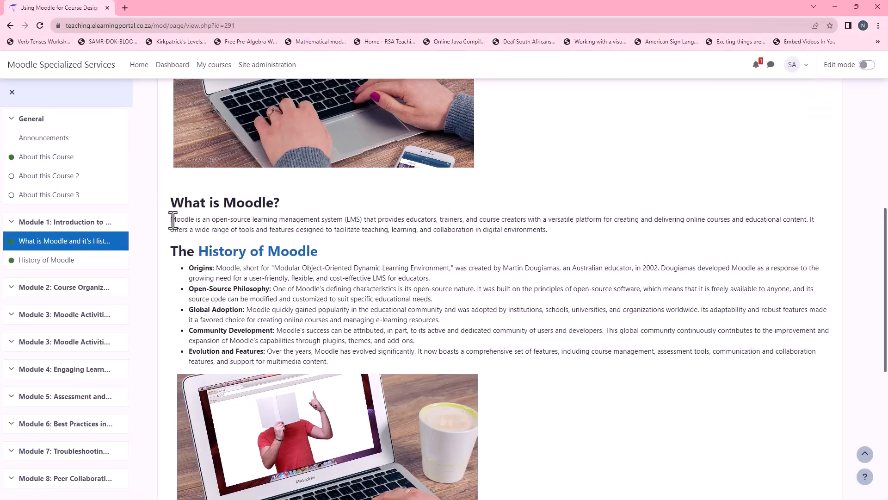
pyautogui.moveTo(170, 220); pyautogui.dragTo(571, 228)
pyautogui.rightClick(502, 229)
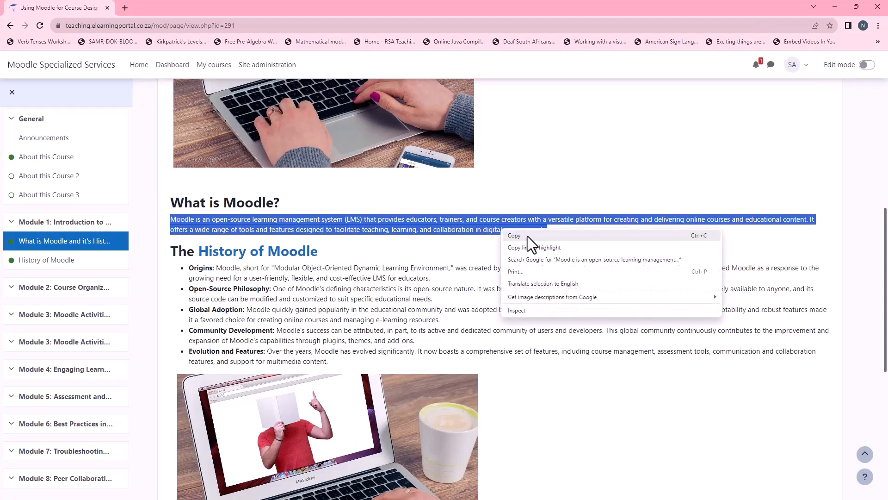
pyautogui.click(528, 236)
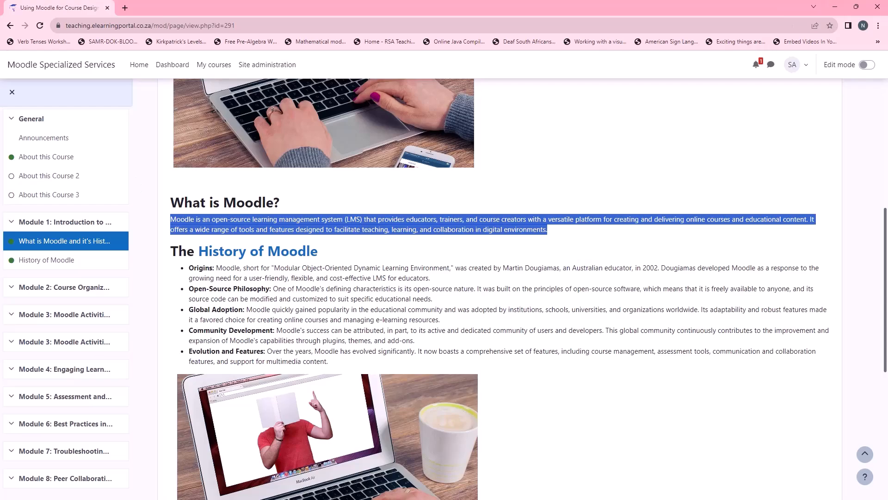
# Step: Back in Canva, replace the "Briefly elaborate on what you want to discuss." placeholder with the copied Moodle paragraph
pyautogui.hotkey('alt', 'Tab')
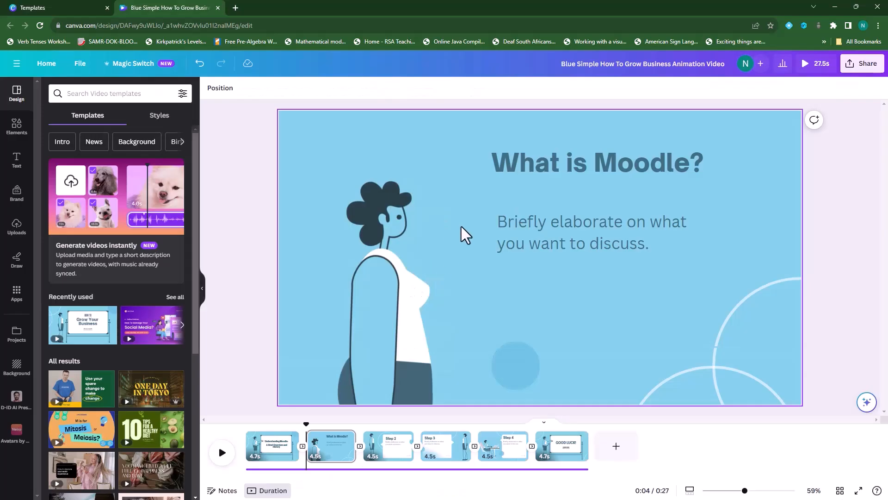
pyautogui.click(539, 218)
pyautogui.tripleClick(539, 217)
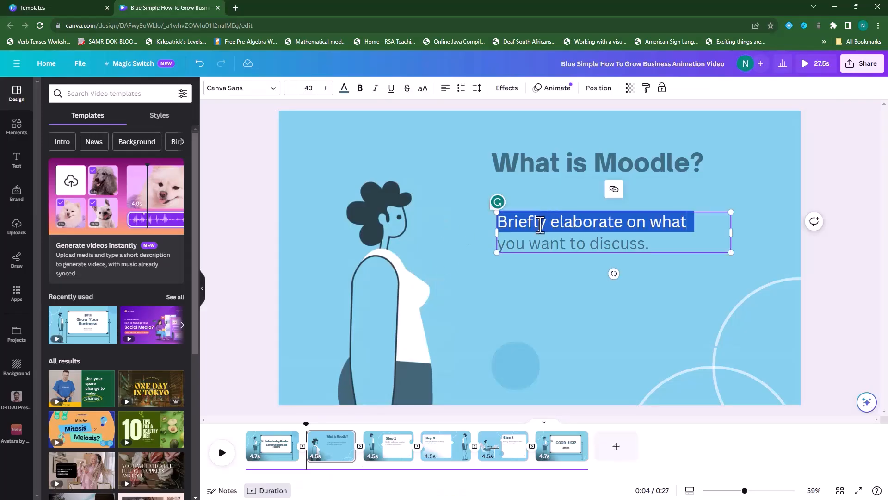
pyautogui.moveTo(644, 241); pyautogui.dragTo(499, 222)
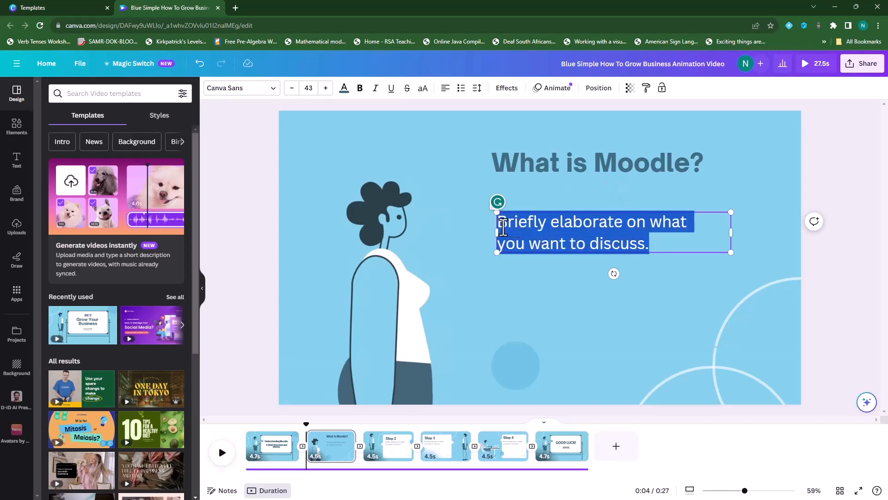
pyautogui.rightClick(537, 226)
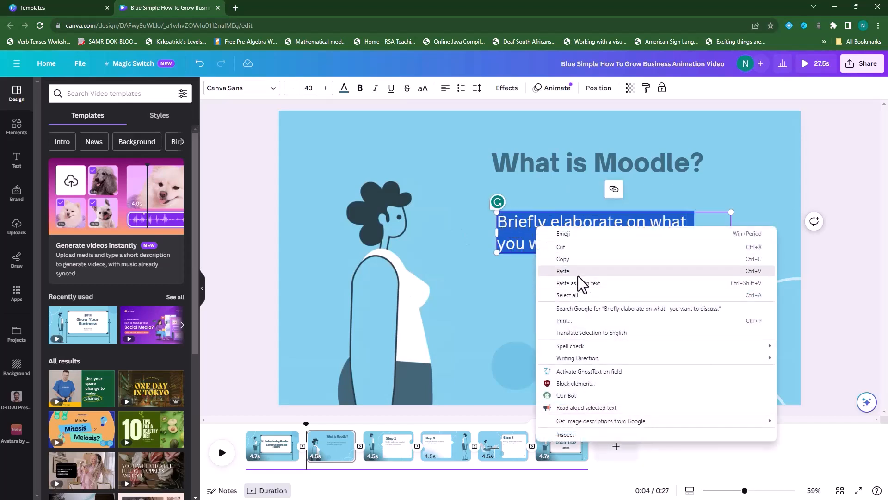
pyautogui.click(579, 276)
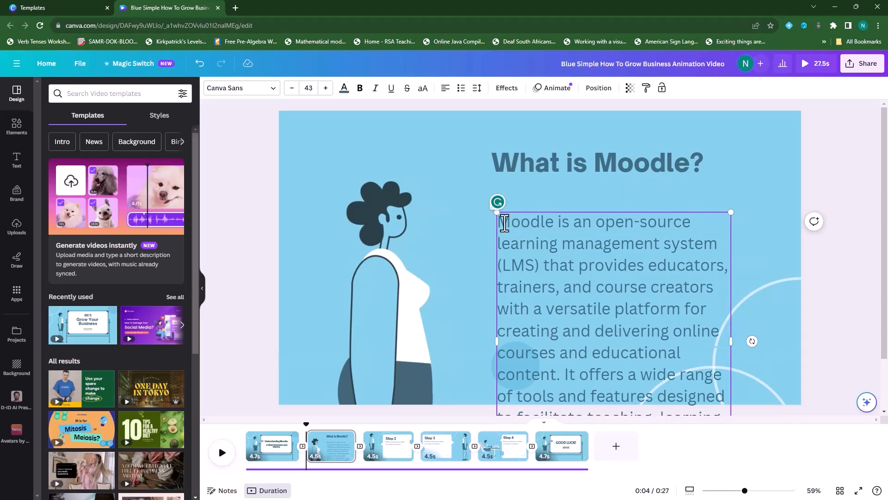
# Step: Set the pasted Moodle paragraph's font size to 29 and widen its text box toward the page's right edge
pyautogui.moveTo(505, 223); pyautogui.dragTo(606, 401)
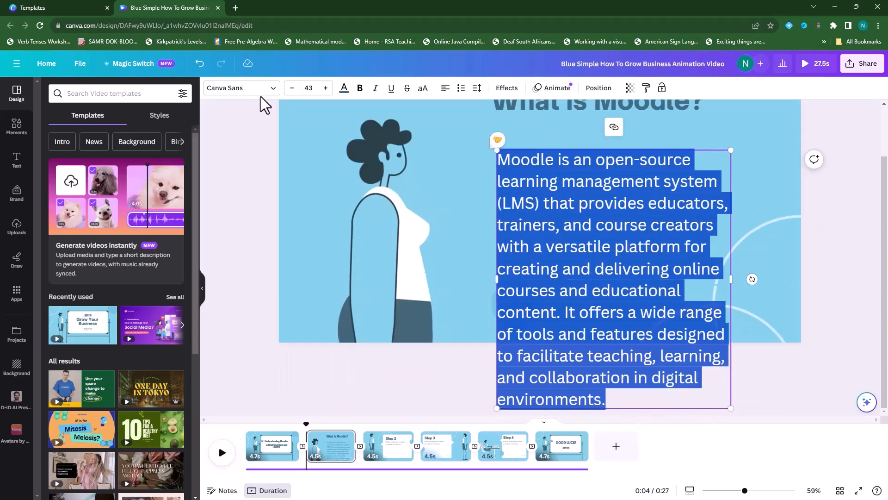
pyautogui.click(292, 91)
pyautogui.click(292, 91)
pyautogui.click(292, 91)
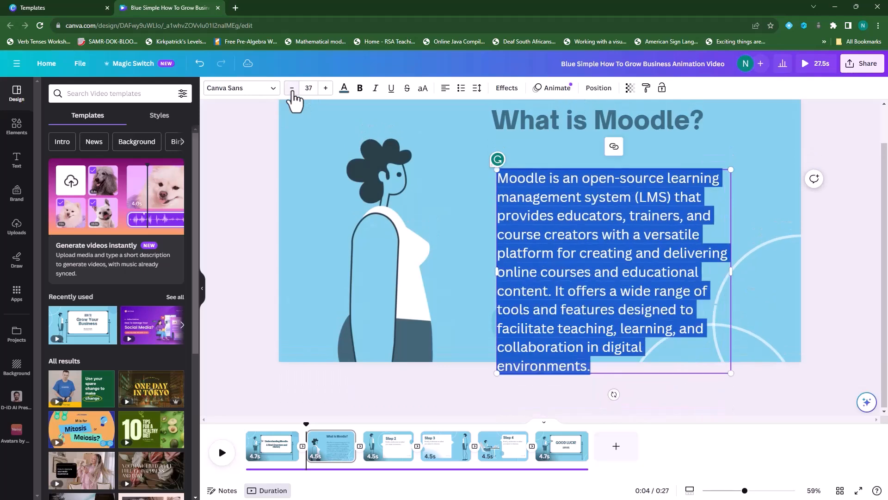
pyautogui.click(292, 92)
pyautogui.click(291, 92)
pyautogui.click(292, 91)
pyautogui.click(292, 92)
pyautogui.click(293, 92)
pyautogui.click(293, 92)
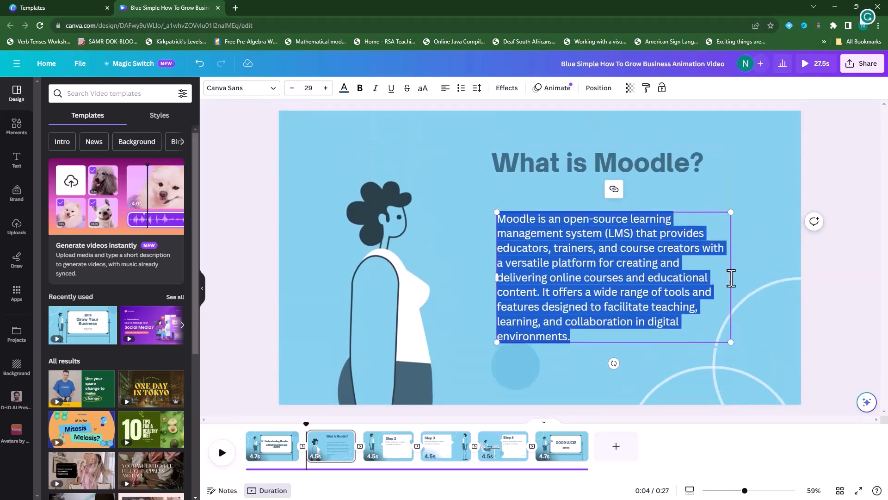
pyautogui.moveTo(738, 278); pyautogui.dragTo(767, 277)
pyautogui.click(853, 256)
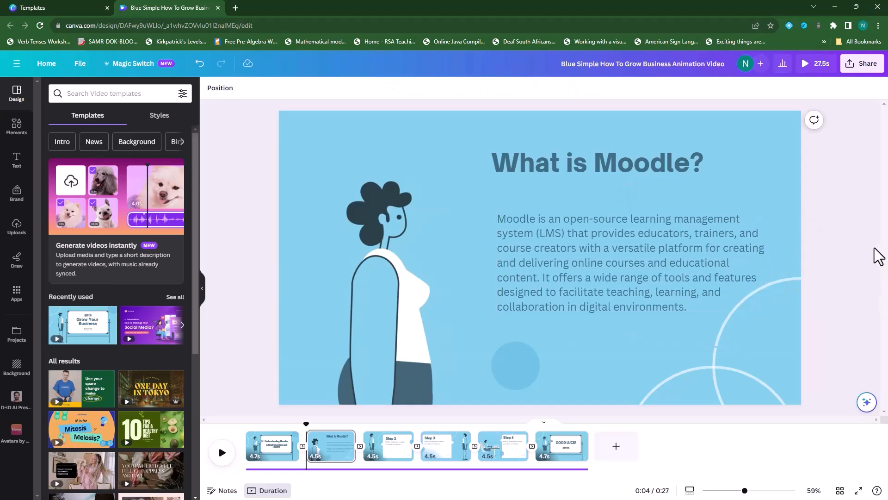
# Step: Open the "Step 2" page, then switch to the Moodle course page and copy the heading "The History of Moodle"
pyautogui.click(388, 456)
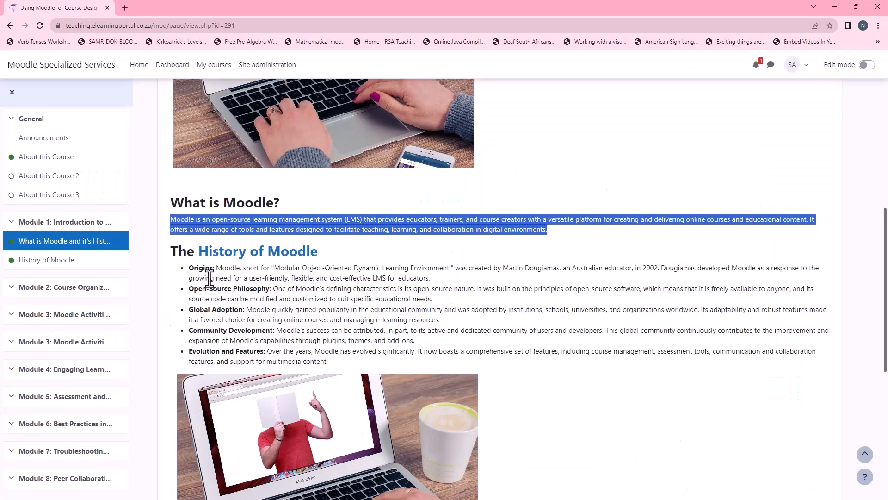
pyautogui.scroll(-1, 209, 277)
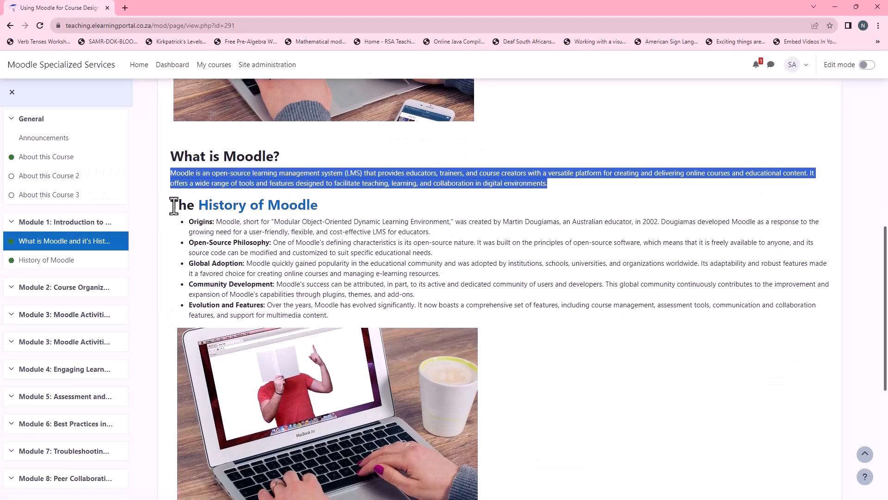
pyautogui.moveTo(172, 203); pyautogui.dragTo(320, 207)
pyautogui.rightClick(301, 208)
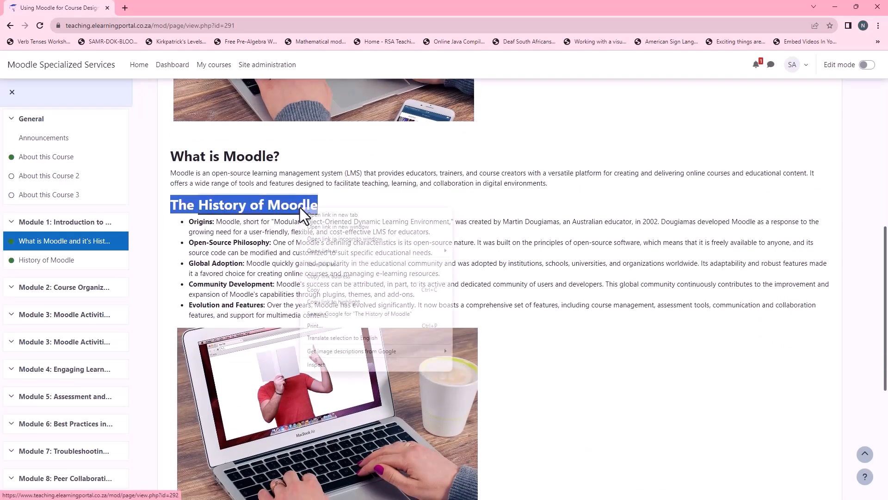
pyautogui.click(323, 289)
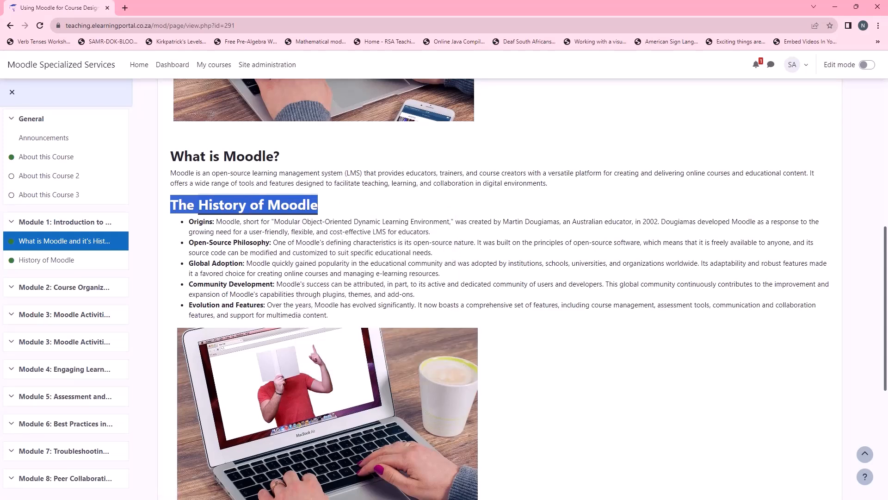
# Step: Back in Canva, replace the "Step 2" heading with the copied "The History of Moodle" text
pyautogui.hotkey('alt', 'Tab')
pyautogui.click(535, 189)
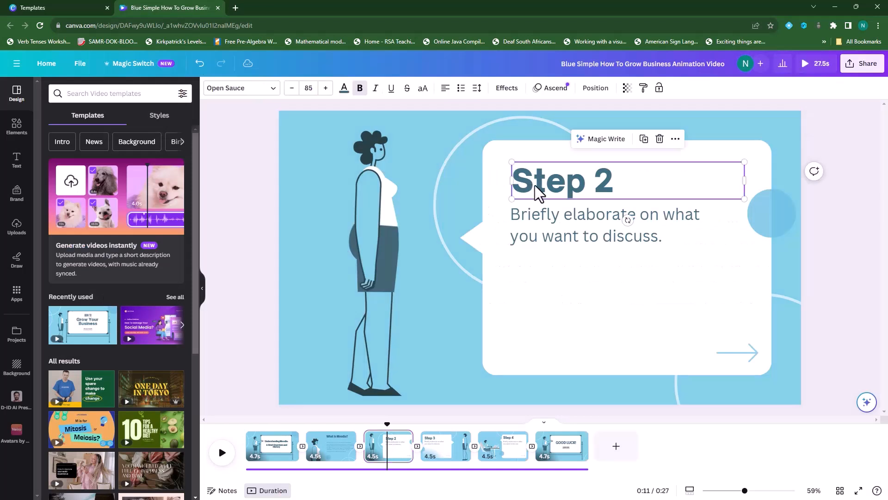
pyautogui.doubleClick(538, 187)
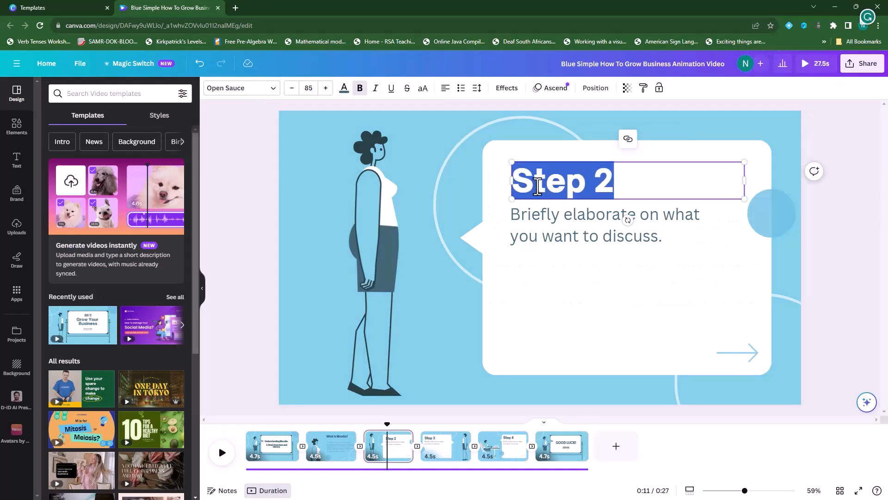
pyautogui.hotkey('ctrl', 'v')
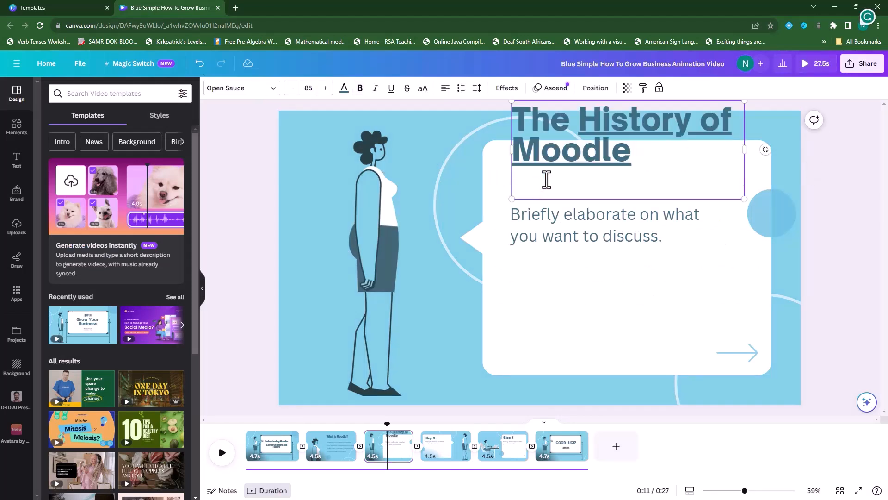
# Step: Reduce the font size of the "The History of Moodle" heading to 49
pyautogui.moveTo(521, 113); pyautogui.dragTo(631, 153)
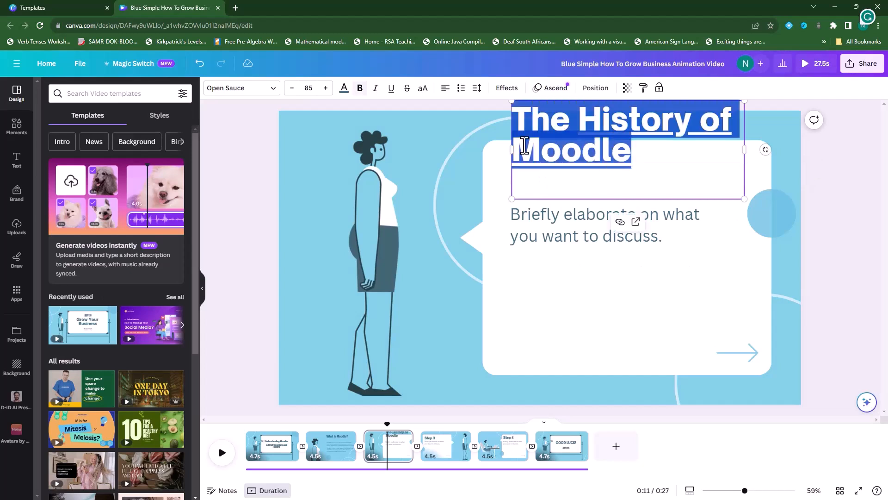
pyautogui.click(292, 89)
pyautogui.click(291, 89)
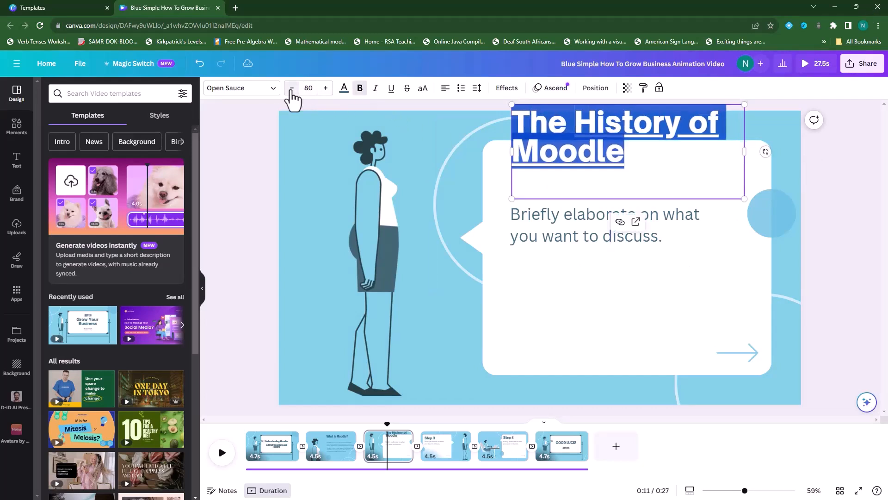
pyautogui.click(291, 88)
pyautogui.click(291, 89)
pyautogui.click(291, 89)
pyautogui.click(292, 89)
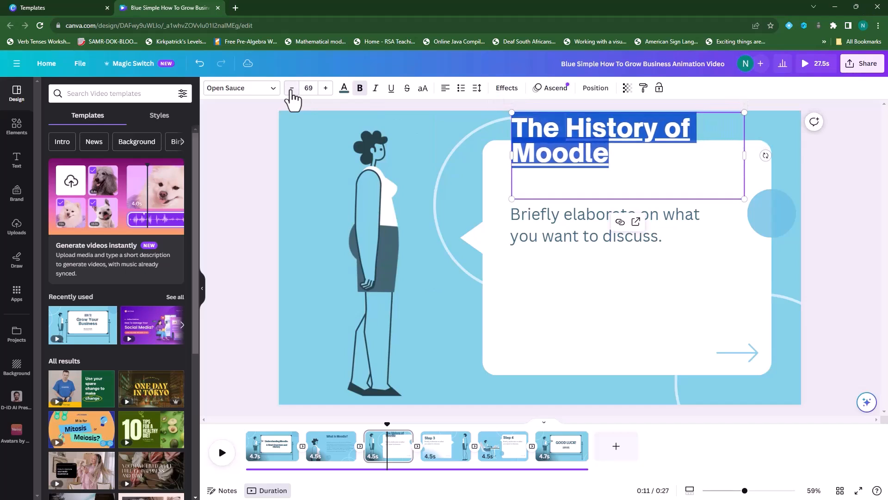
pyautogui.click(292, 89)
pyautogui.click(292, 89)
pyautogui.click(292, 88)
pyautogui.click(292, 89)
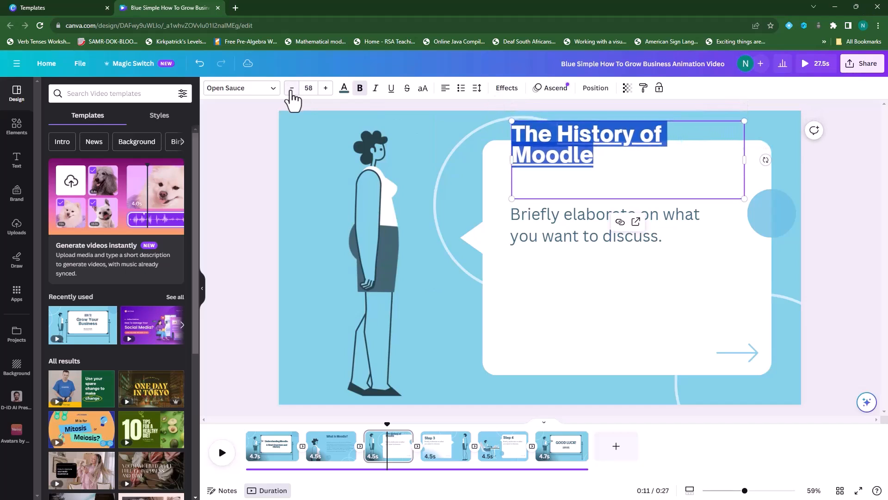
pyautogui.click(292, 88)
pyautogui.click(292, 89)
pyautogui.click(292, 89)
pyautogui.click(292, 88)
pyautogui.click(291, 89)
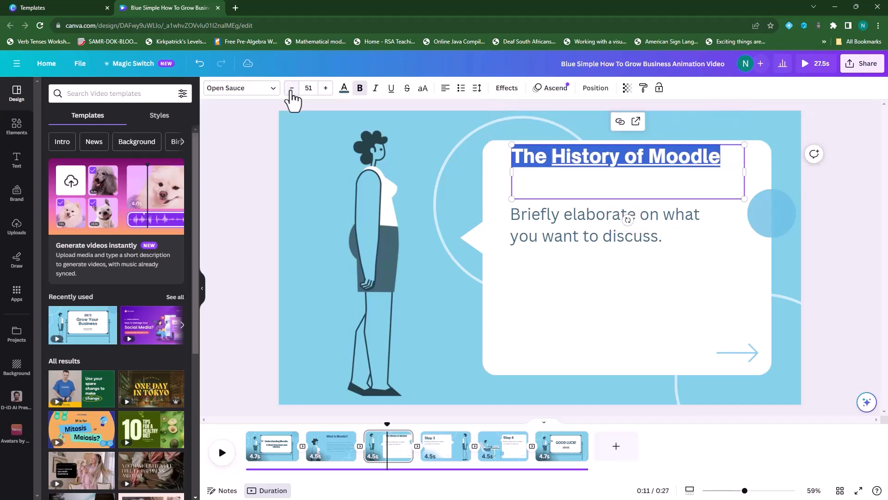
pyautogui.click(291, 89)
pyautogui.click(291, 89)
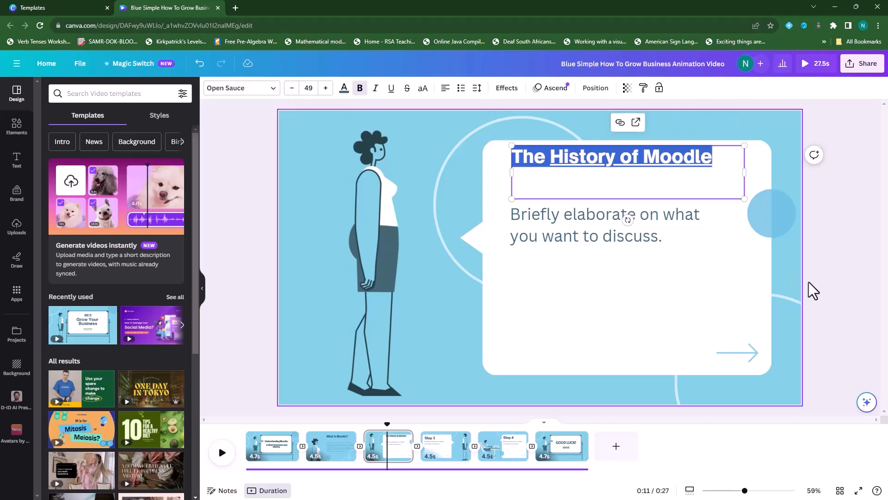
pyautogui.click(850, 281)
# Step: Switch to the Moodle course page and copy the "Origins" bullet under the history heading
pyautogui.click(587, 229)
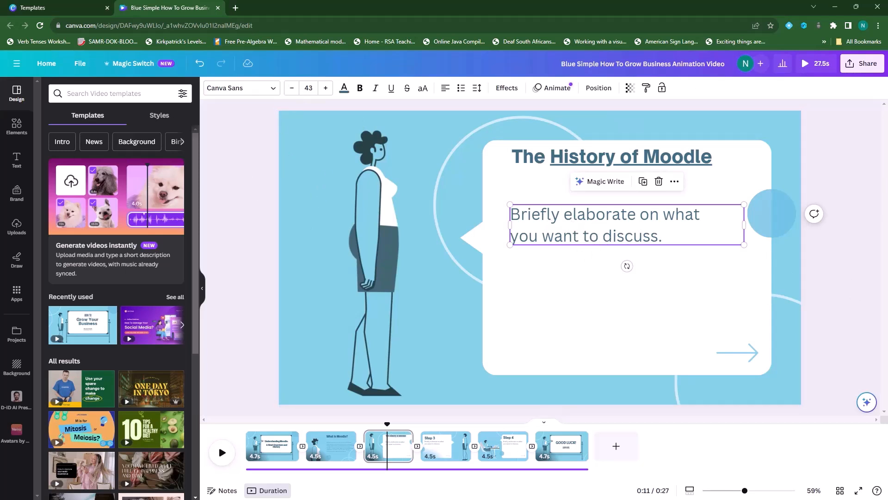
pyautogui.hotkey('alt', 'Tab')
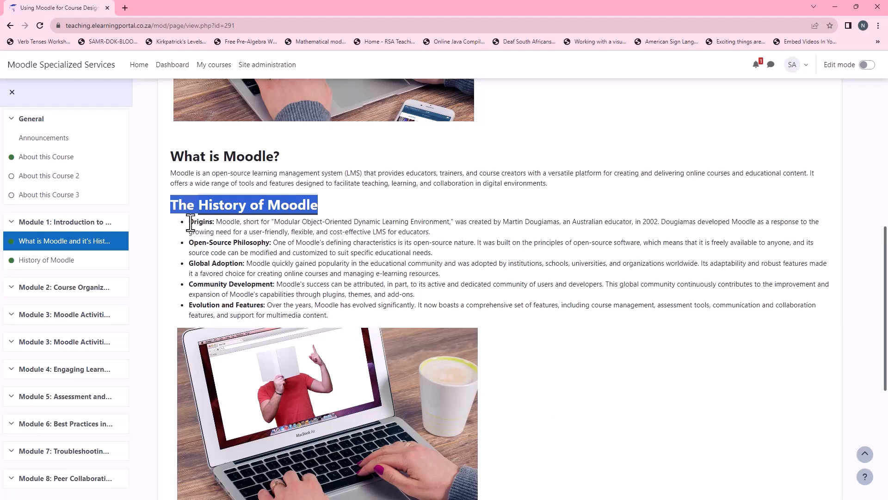
pyautogui.moveTo(190, 223); pyautogui.dragTo(429, 232)
pyautogui.rightClick(426, 233)
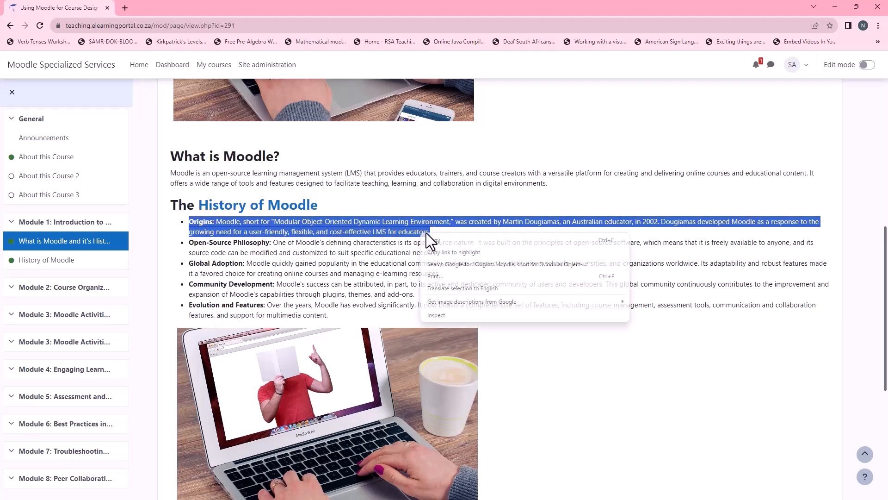
pyautogui.click(443, 240)
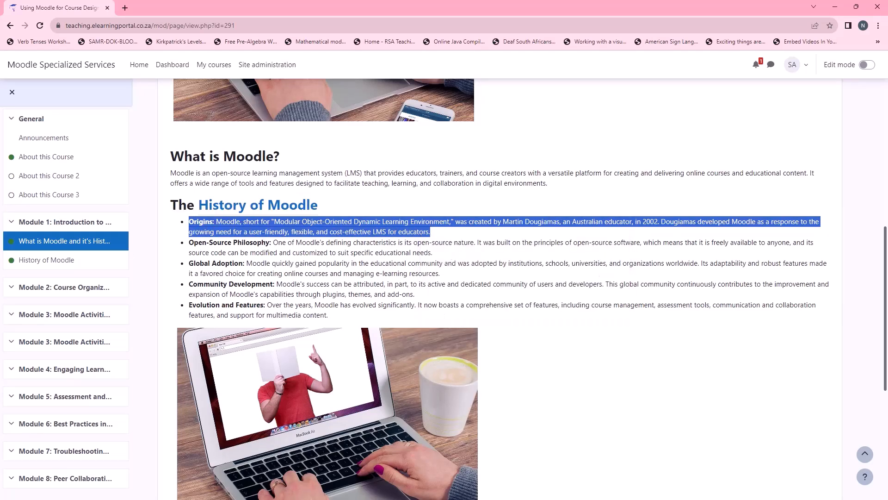
# Step: Back in Canva, replace the "Briefly elaborate on what you want to discuss." placeholder on the history page with the copied Origins text
pyautogui.hotkey('alt', 'Tab')
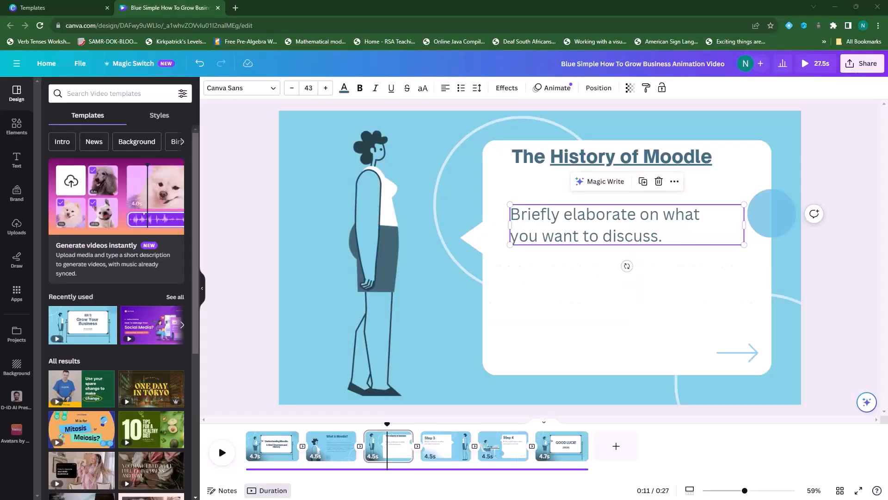
pyautogui.tripleClick(533, 221)
pyautogui.click(536, 231)
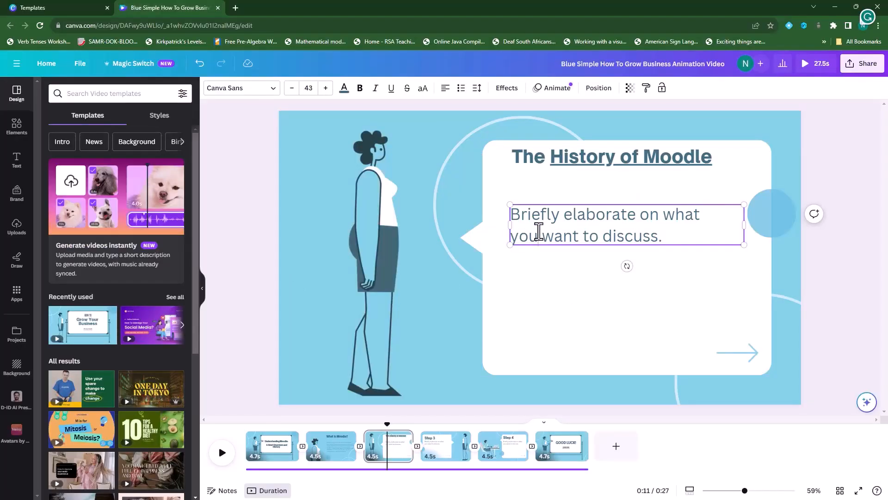
pyautogui.moveTo(666, 234); pyautogui.dragTo(513, 218)
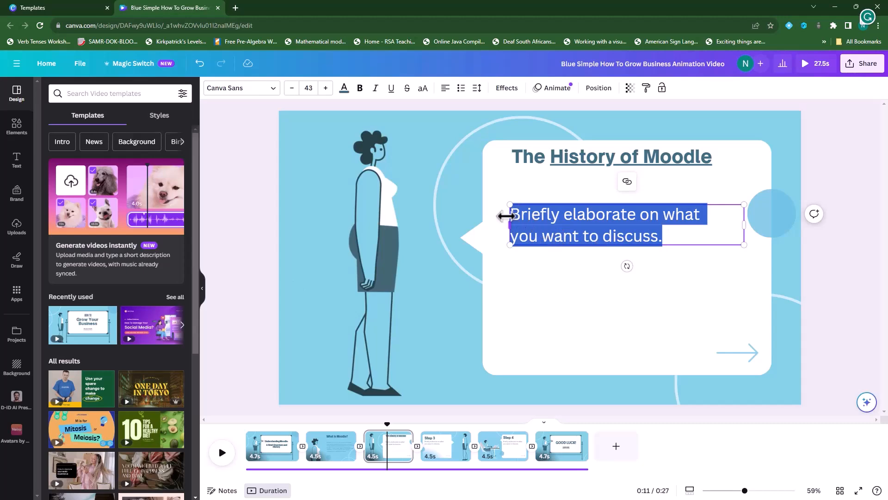
pyautogui.hotkey('ctrl', 'v')
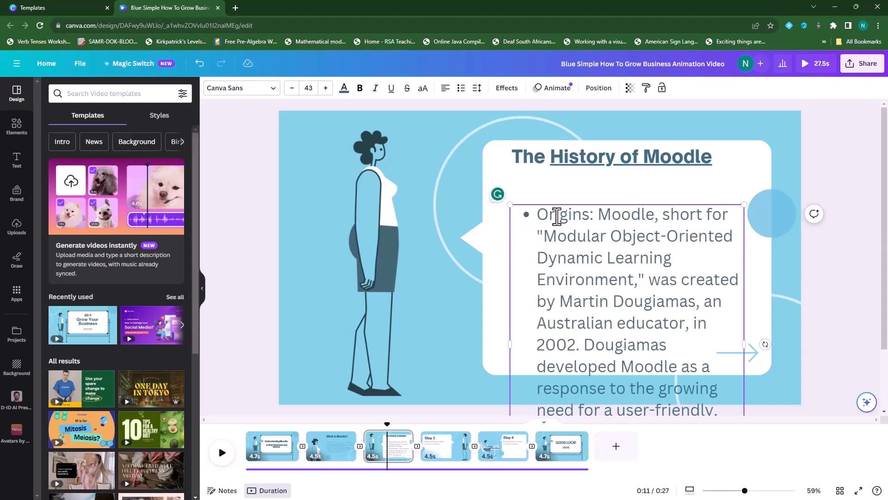
# Step: Reduce the font size of the whole pasted Origins text to 33
pyautogui.moveTo(538, 214); pyautogui.dragTo(684, 391)
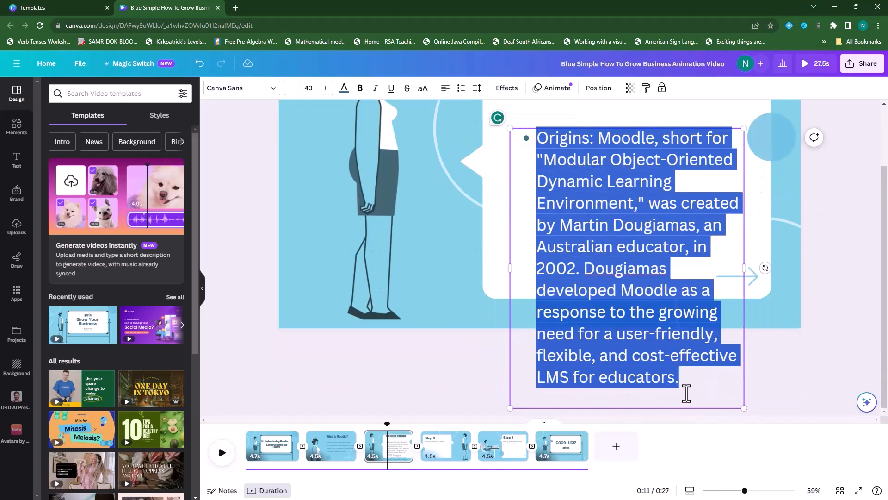
pyautogui.click(292, 88)
pyautogui.click(292, 88)
pyautogui.click(292, 88)
pyautogui.click(292, 88)
pyautogui.click(292, 87)
pyautogui.click(292, 88)
pyautogui.click(292, 88)
pyautogui.click(292, 87)
pyautogui.click(292, 88)
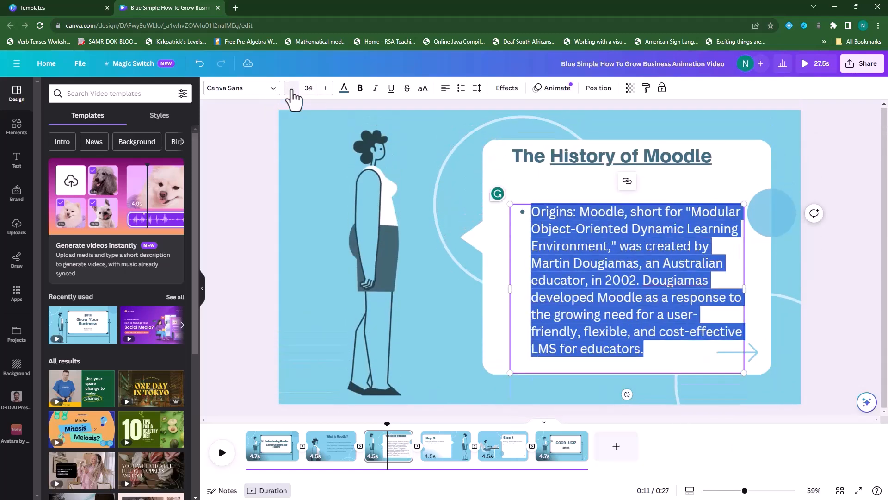
pyautogui.click(292, 88)
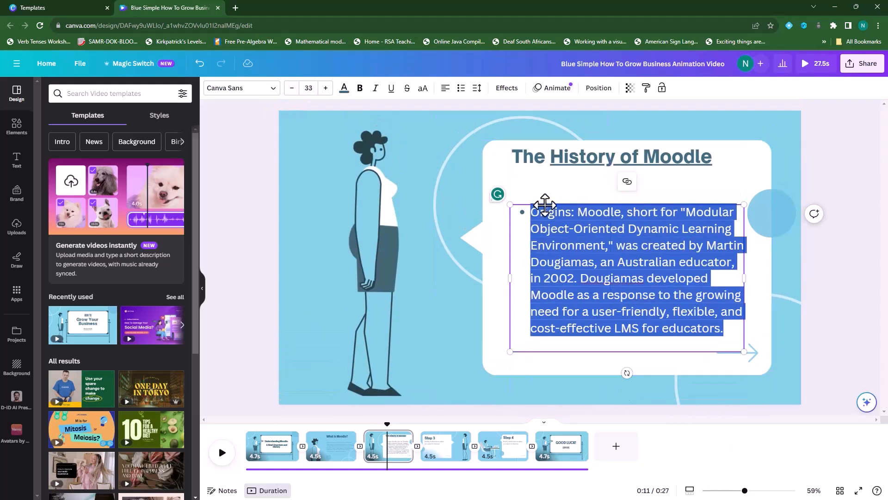
# Step: Remove the bullet from the Origins paragraph and put "Origins:" on a line of its own
pyautogui.click(534, 215)
pyautogui.press('BackSpace')
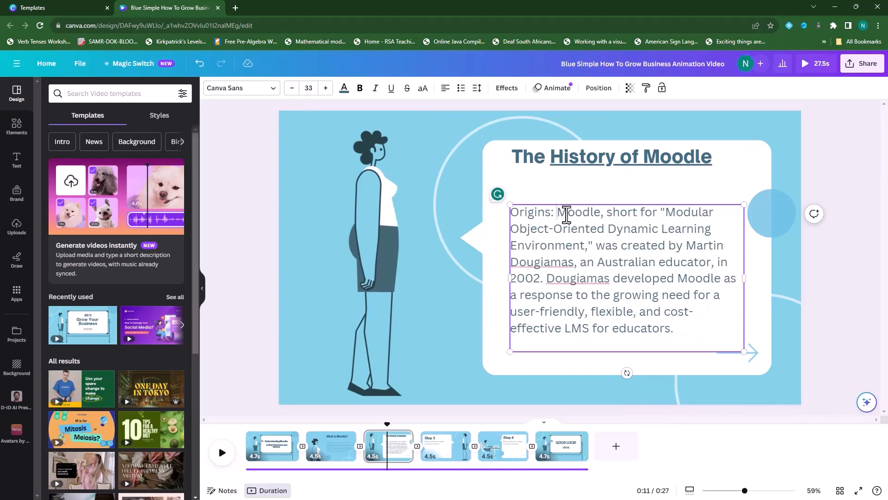
pyautogui.press('Return')
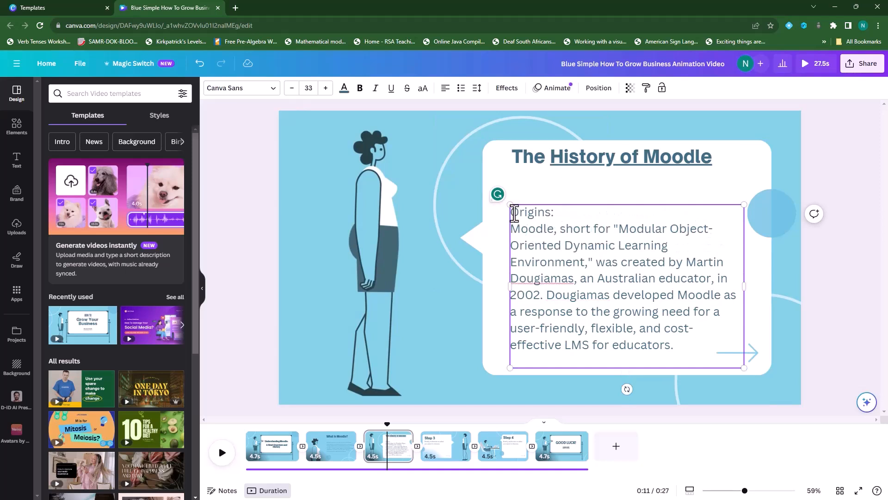
# Step: Make the "Origins:" line bold and underlined
pyautogui.moveTo(511, 212); pyautogui.dragTo(570, 213)
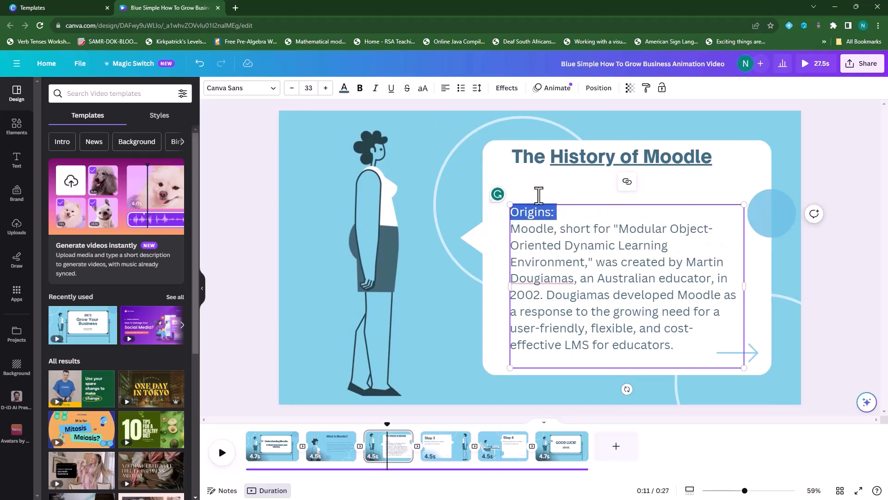
pyautogui.click(360, 89)
pyautogui.click(392, 88)
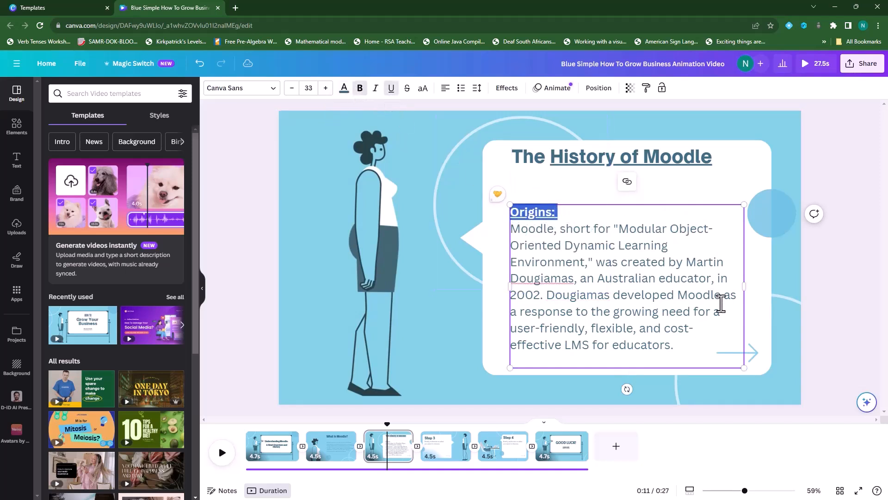
pyautogui.click(862, 301)
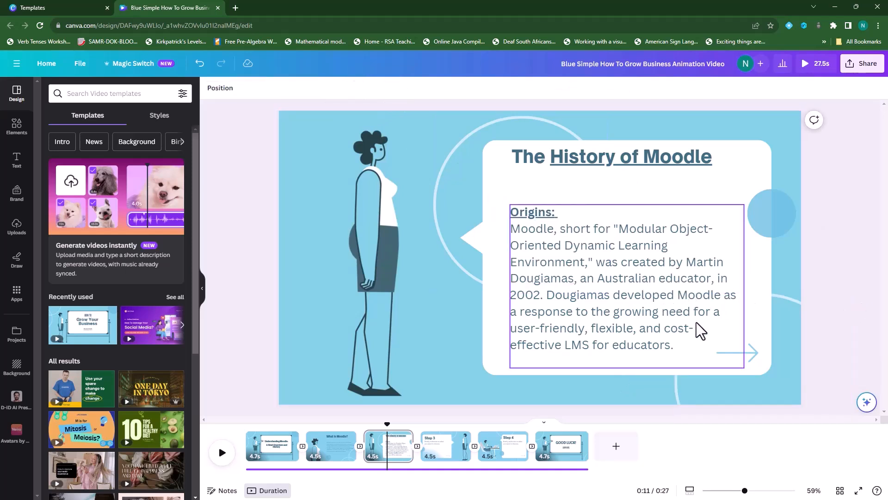
# Step: Remove the underline from "History of Moodle" in the page heading
pyautogui.click(589, 160)
pyautogui.doubleClick(578, 157)
pyautogui.click(581, 157)
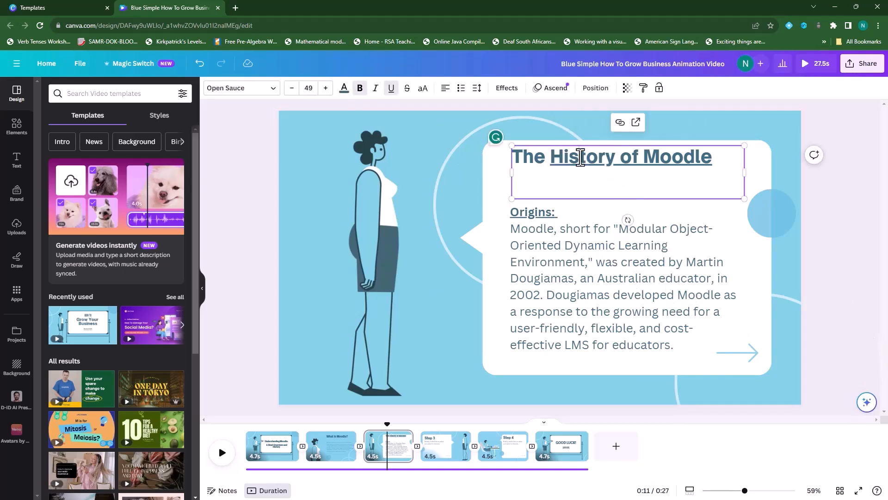
pyautogui.moveTo(552, 157); pyautogui.dragTo(720, 157)
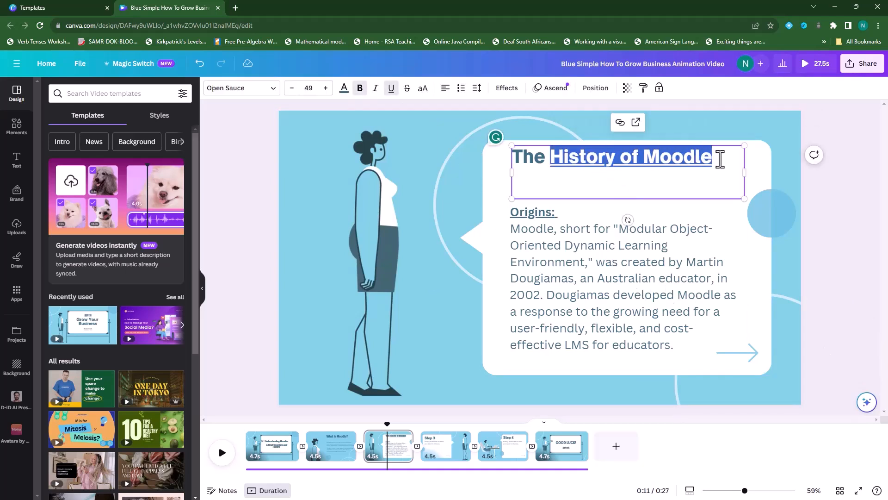
pyautogui.click(392, 88)
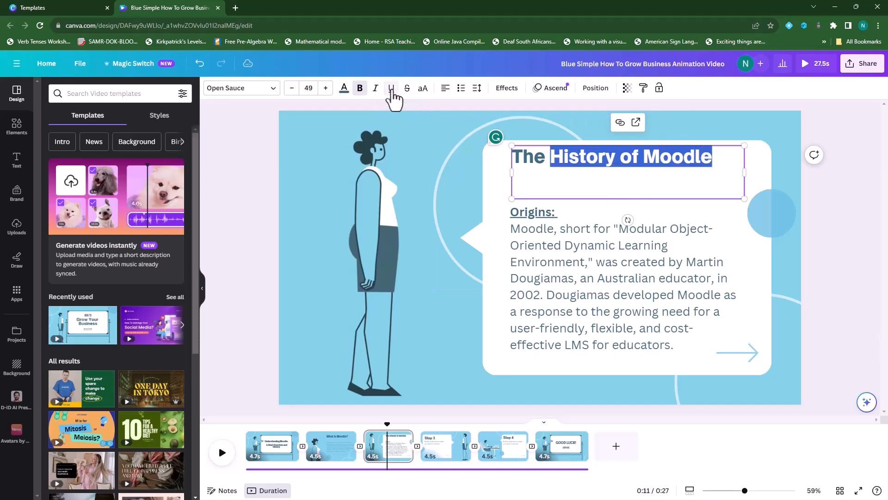
pyautogui.click(638, 224)
pyautogui.click(868, 289)
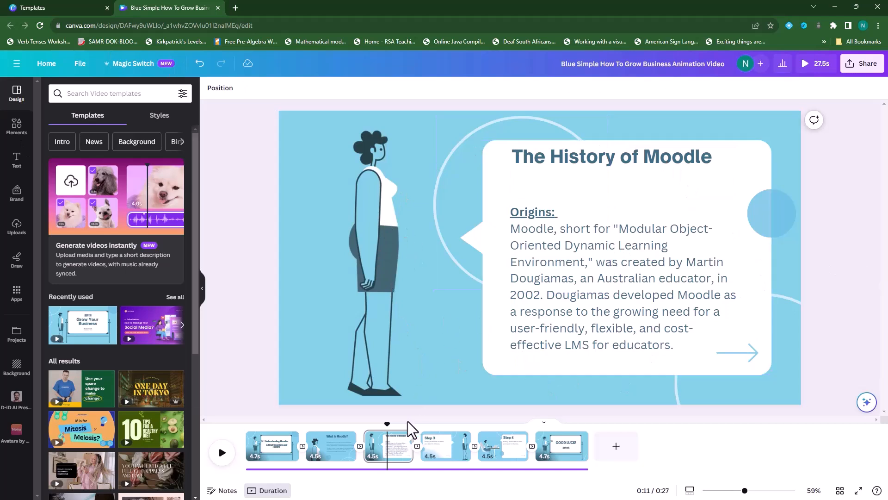
# Step: Duplicate the finished "The History of Moodle" page, page 3 of the video
pyautogui.rightClick(391, 458)
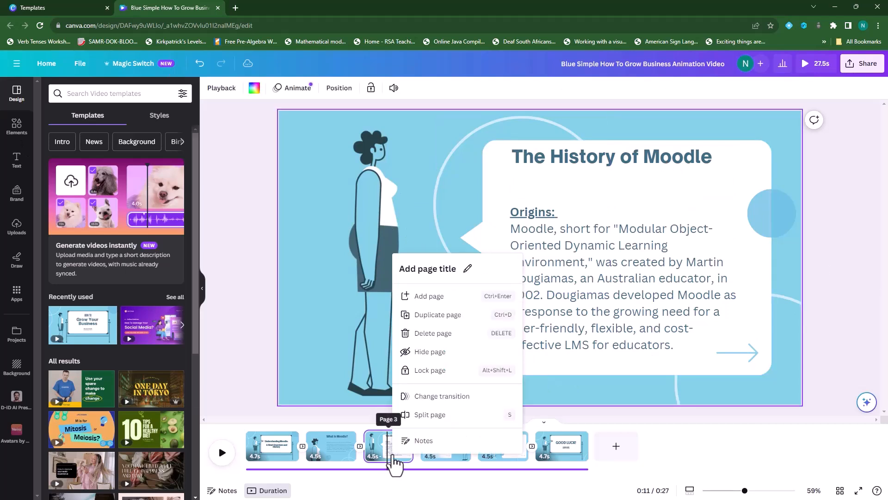
pyautogui.click(456, 324)
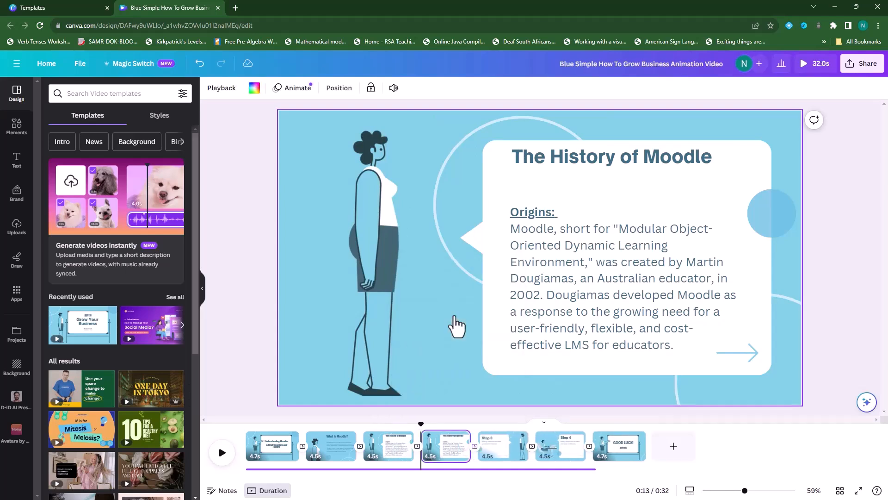
# Step: Duplicate the "The History of Moodle" page three more times, starting from page 4, so each copy follows the previous one
pyautogui.rightClick(446, 462)
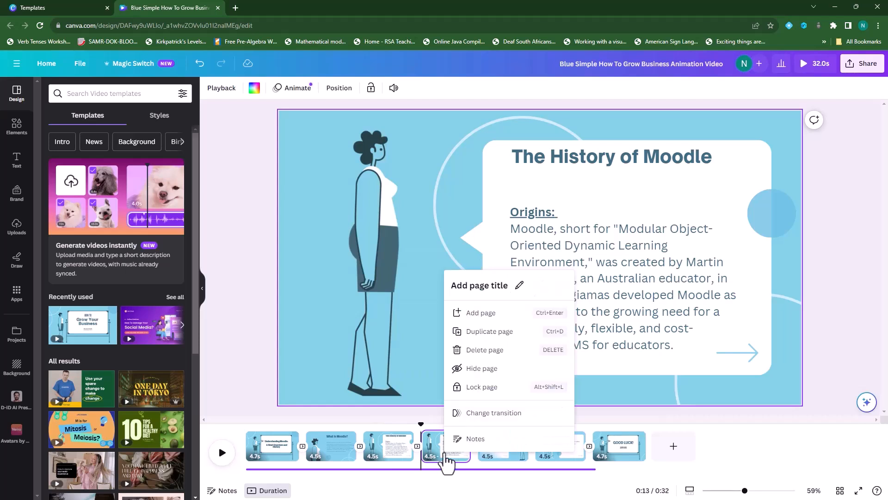
pyautogui.click(495, 332)
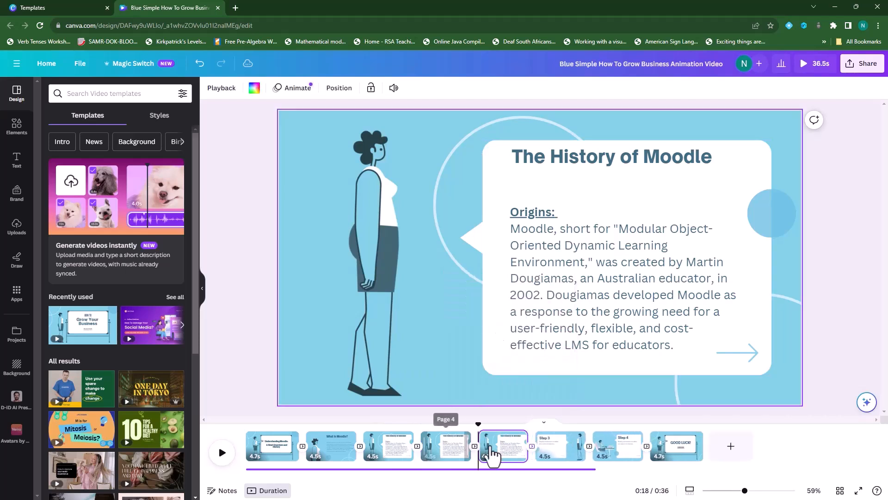
pyautogui.rightClick(503, 458)
pyautogui.click(542, 331)
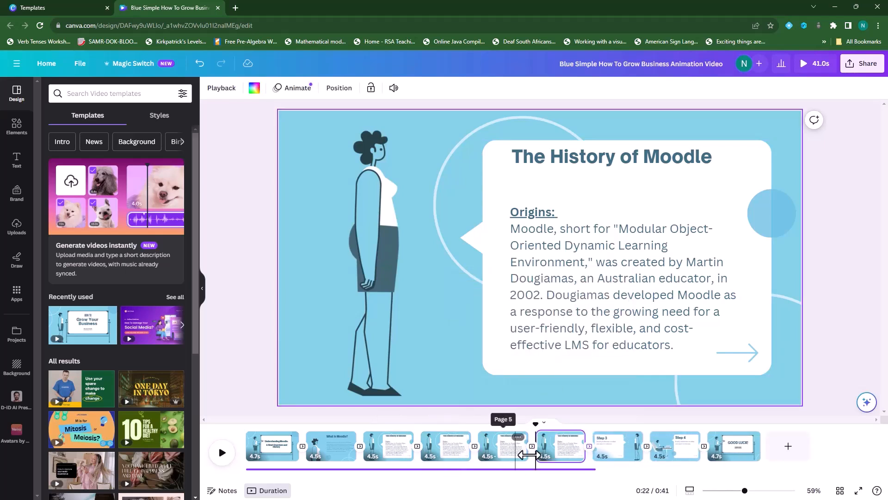
pyautogui.rightClick(565, 457)
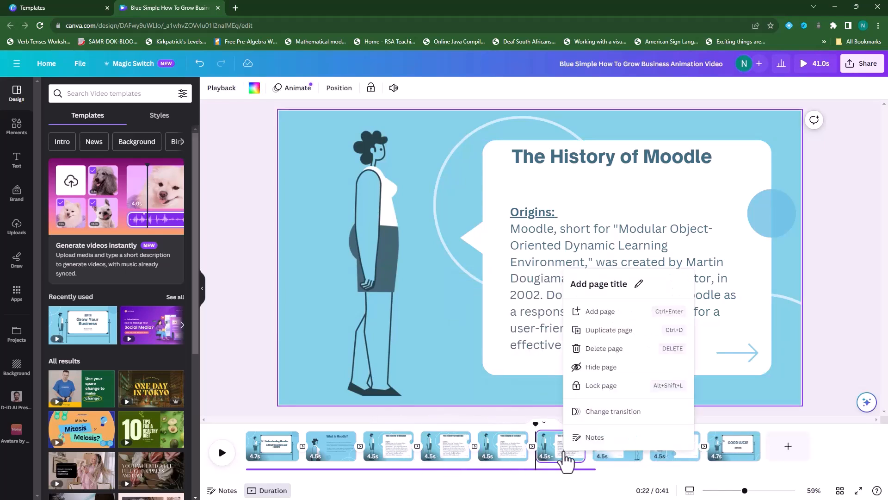
pyautogui.click(604, 333)
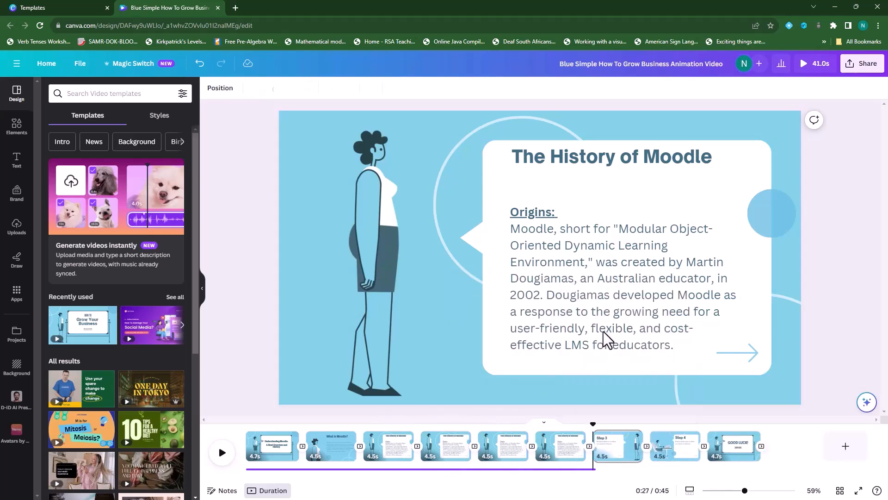
# Step: With page 4 selected, copy the "Open-Source Philosophy" bullet from the Moodle course page and return to the Canva video
pyautogui.click(396, 460)
pyautogui.click(446, 454)
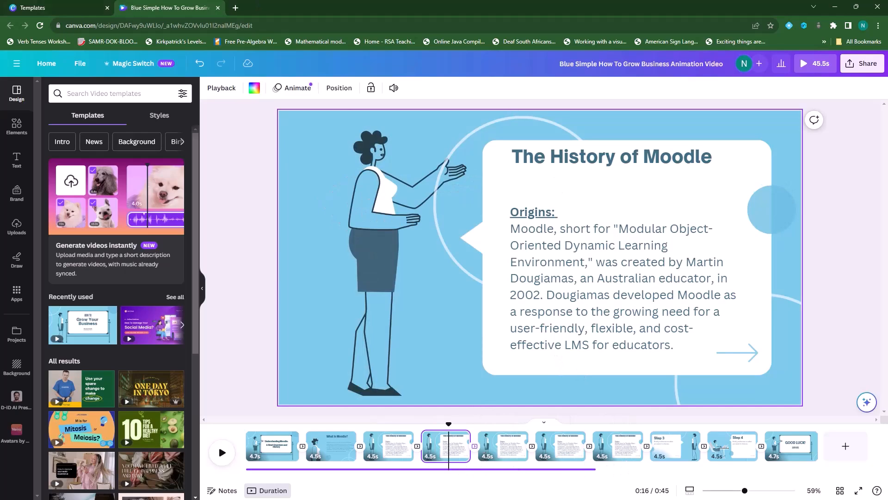
pyautogui.hotkey('alt', 'Tab')
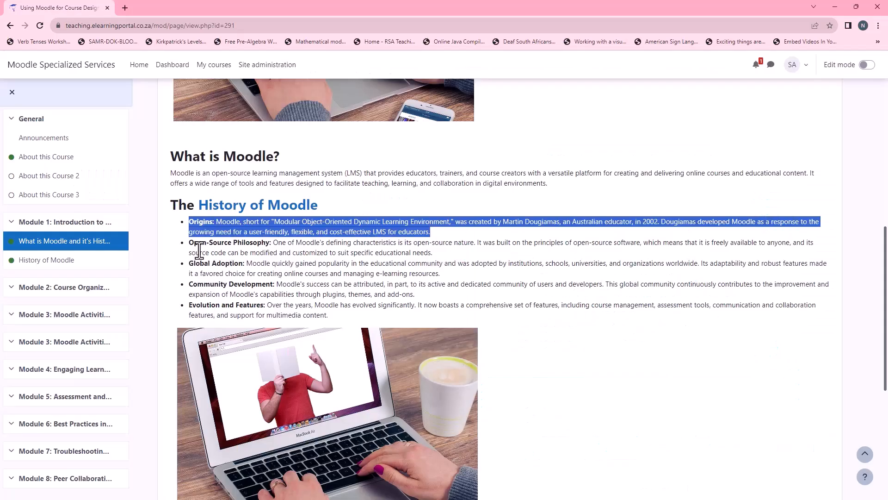
pyautogui.moveTo(190, 242); pyautogui.dragTo(435, 253)
pyautogui.rightClick(428, 252)
pyautogui.click(449, 260)
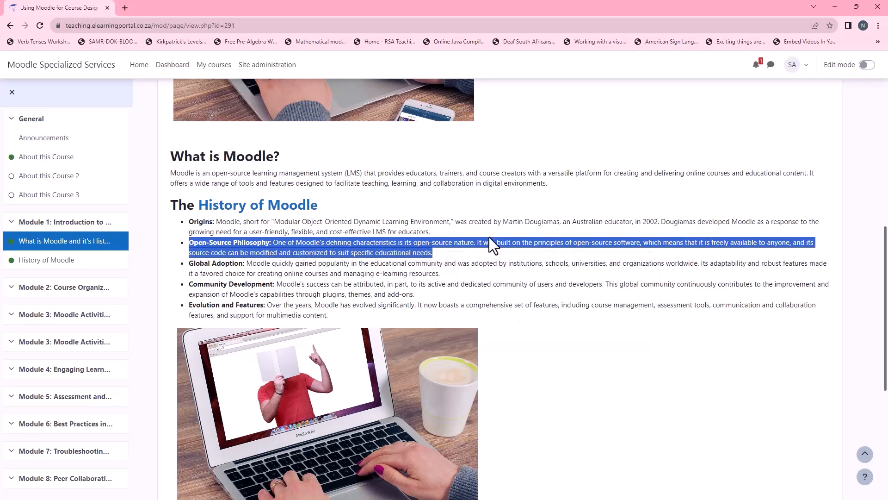
pyautogui.click(843, 7)
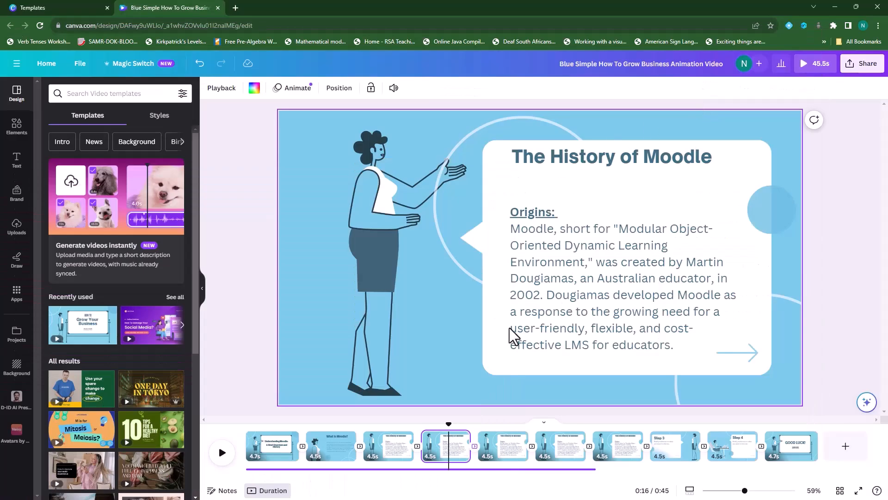
# Step: Replace the whole Origins text on page 4 with the copied "Open-Source Philosophy" paragraph
pyautogui.tripleClick(528, 255)
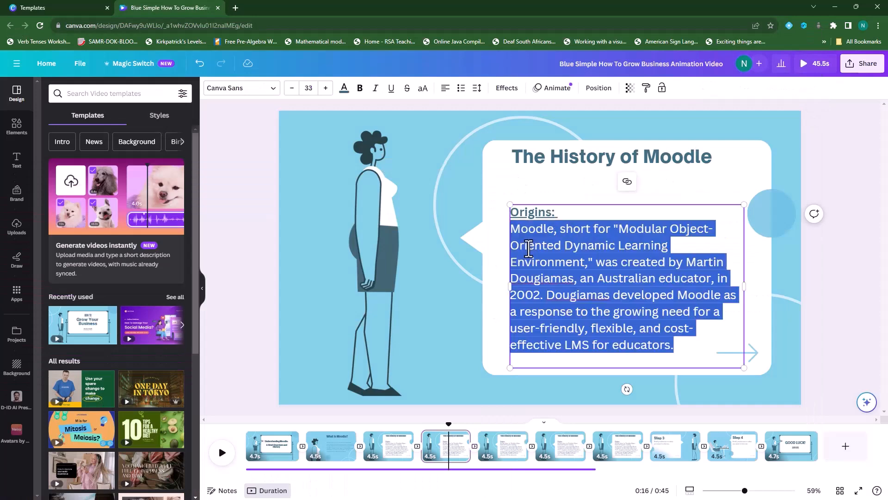
pyautogui.click(515, 228)
pyautogui.moveTo(515, 215); pyautogui.dragTo(723, 345)
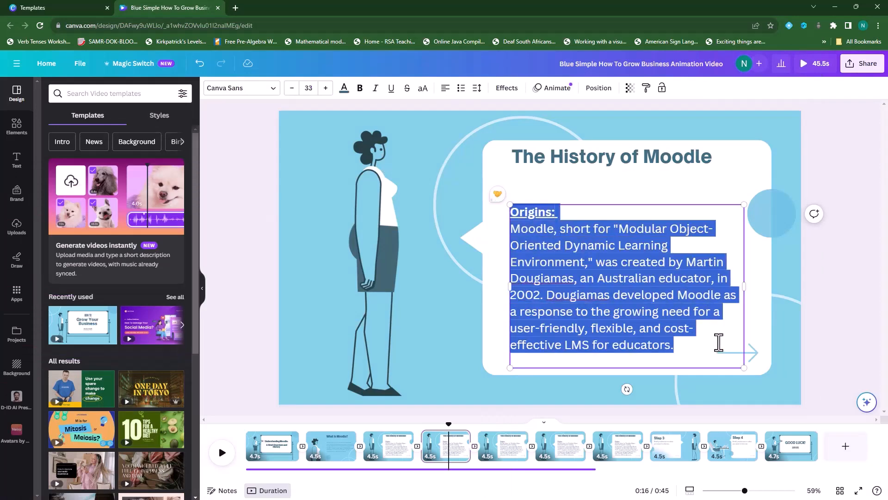
pyautogui.hotkey('ctrl', 'v')
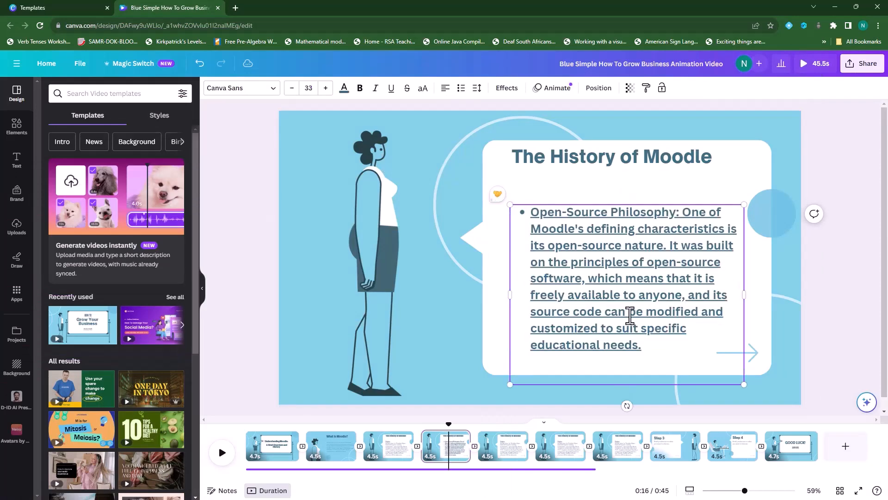
# Step: Remove the bullet and the underline from the "Open-Source Philosophy" paragraph
pyautogui.moveTo(531, 212); pyautogui.dragTo(680, 357)
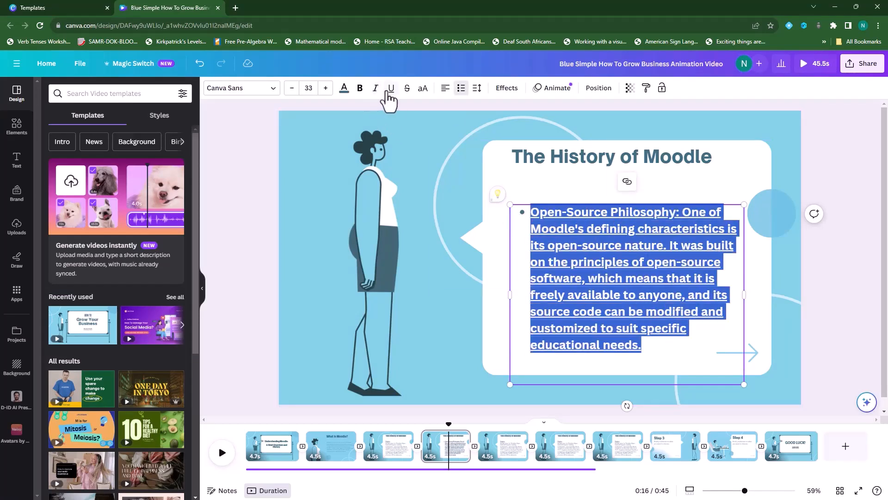
pyautogui.click(534, 222)
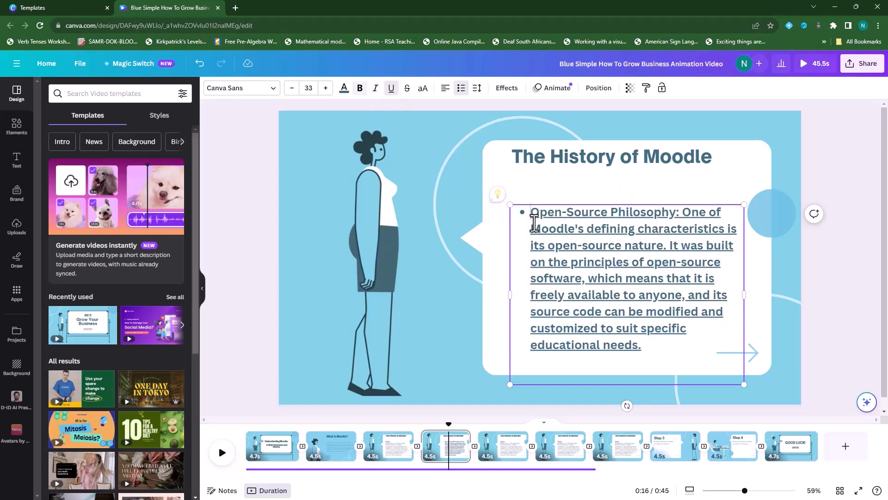
pyautogui.hotkey('ctrl', 'shift', '8')
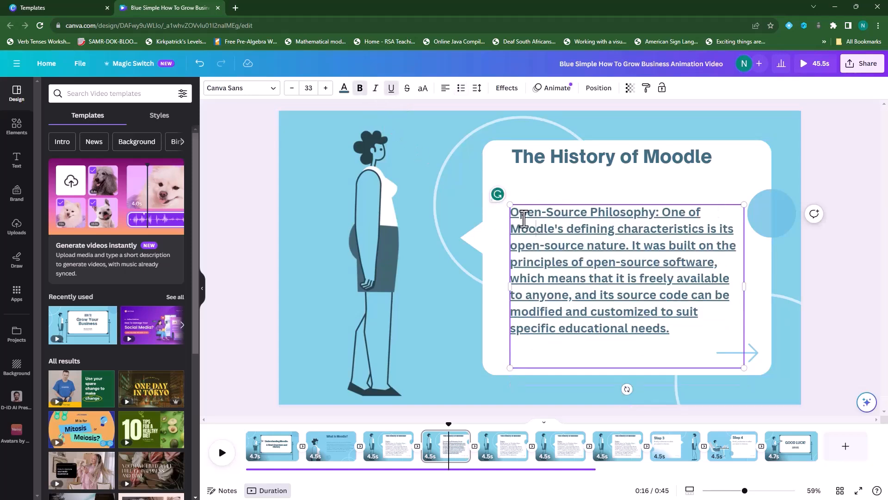
pyautogui.moveTo(512, 210); pyautogui.dragTo(686, 338)
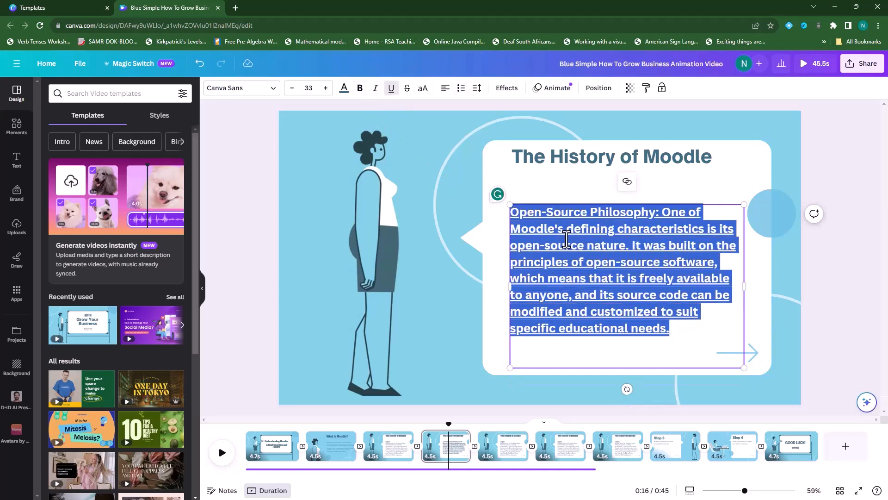
pyautogui.click(391, 88)
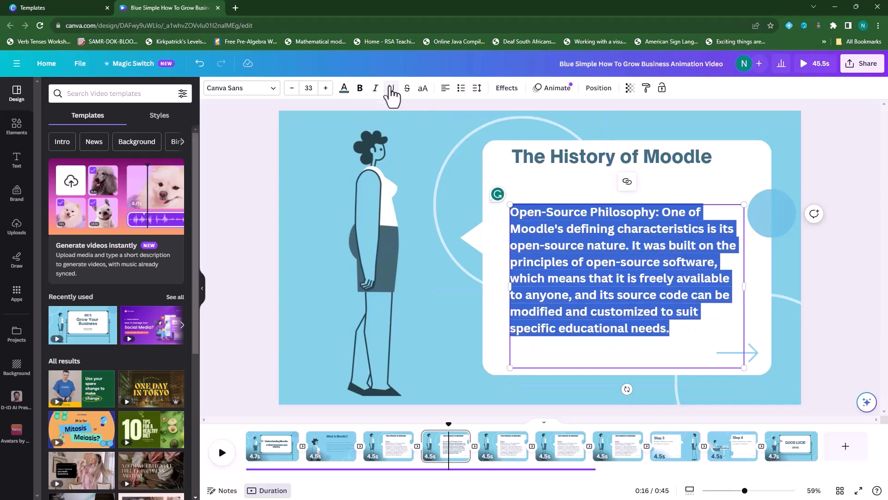
pyautogui.click(584, 278)
pyautogui.click(859, 274)
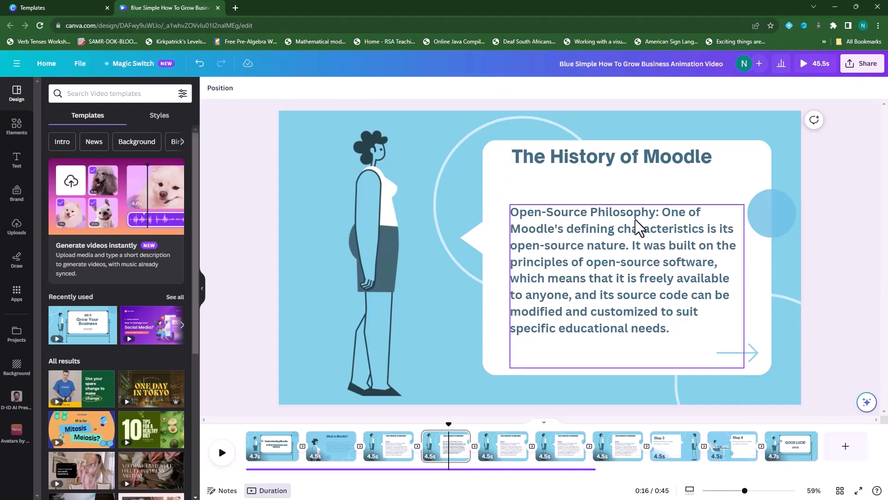
# Step: Put "Open-Source Philosophy:" on a line of its own and underline that line
pyautogui.click(665, 215)
pyautogui.click(665, 215)
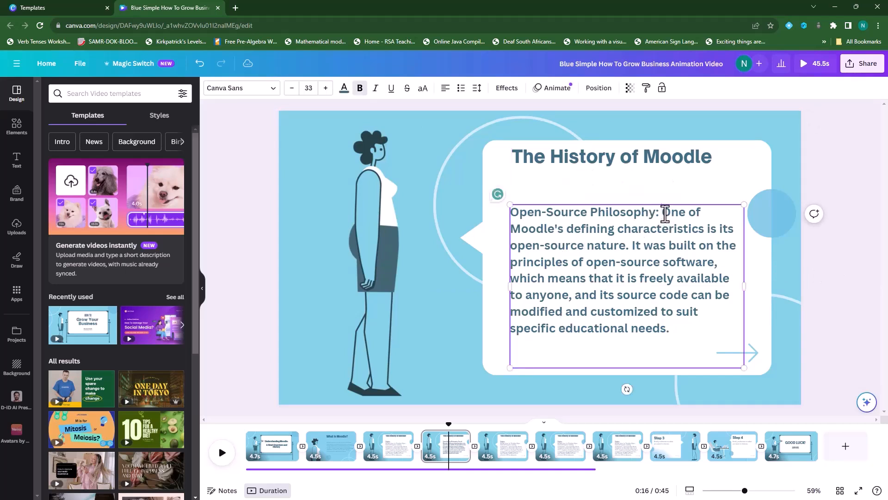
pyautogui.press('Return')
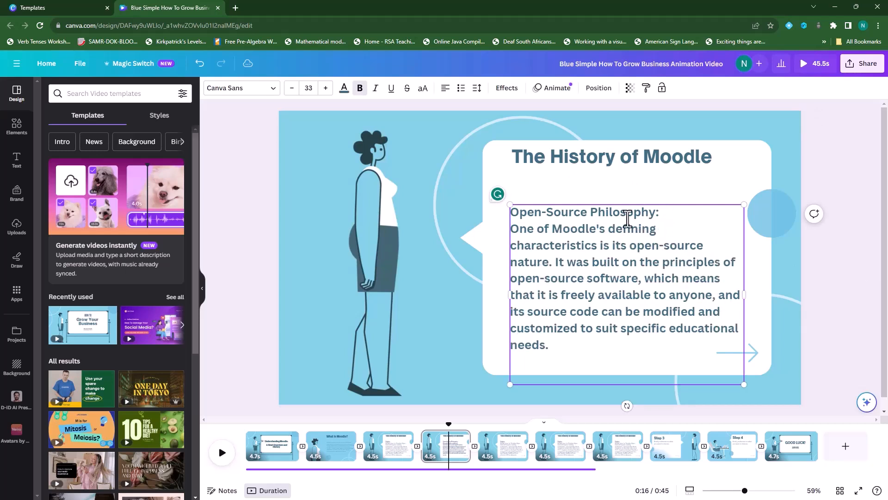
pyautogui.moveTo(512, 213); pyautogui.dragTo(670, 214)
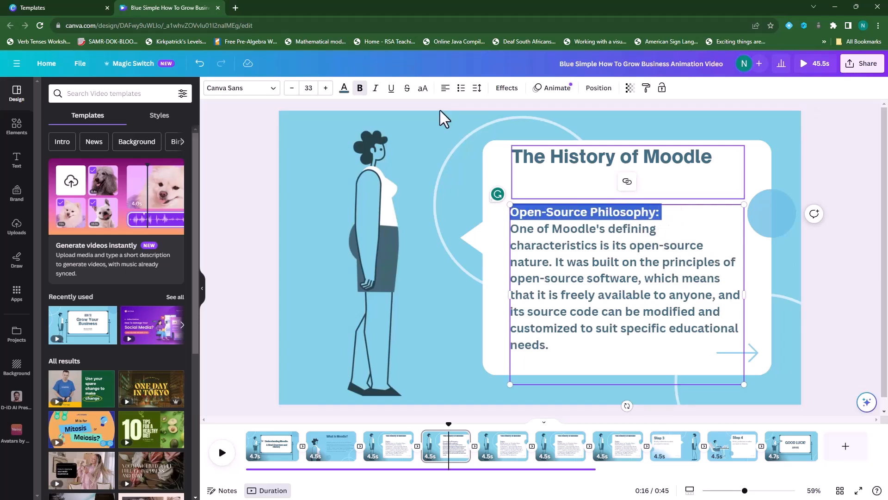
pyautogui.click(391, 88)
pyautogui.click(833, 277)
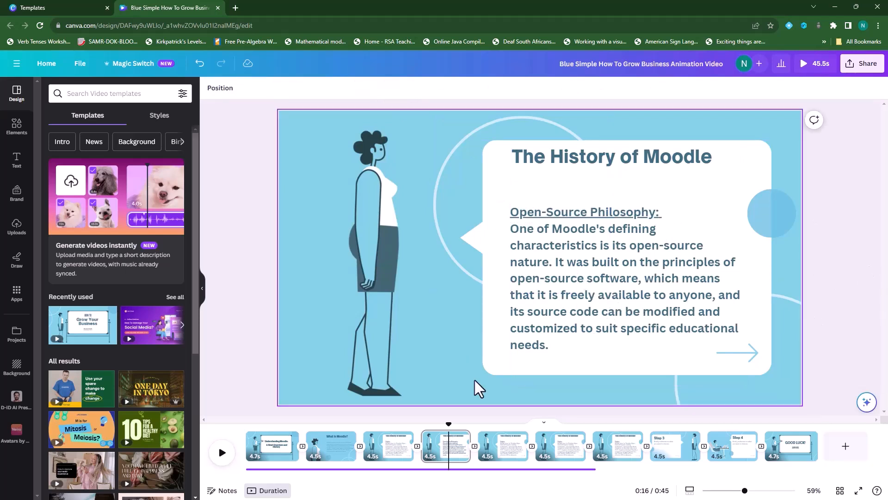
# Step: With page 5 selected, copy the "Global Adoption" bullet from the Moodle course page and return to the Canva video
pyautogui.click(510, 467)
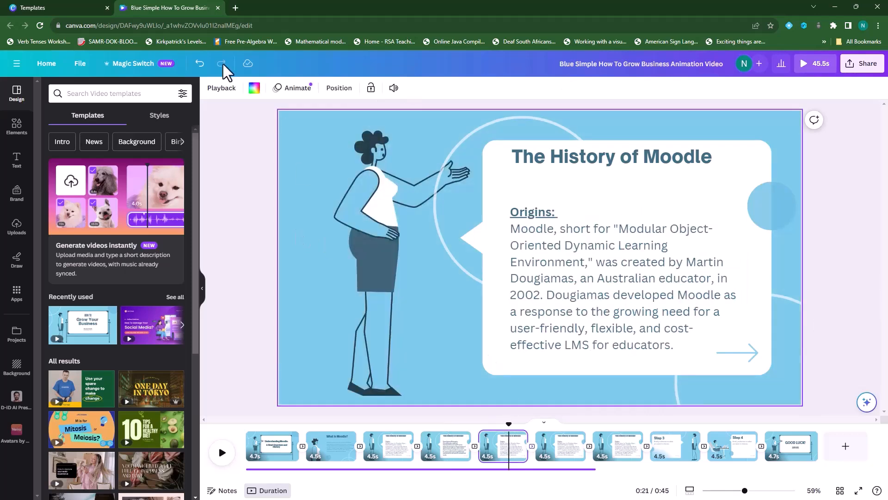
pyautogui.click(835, 6)
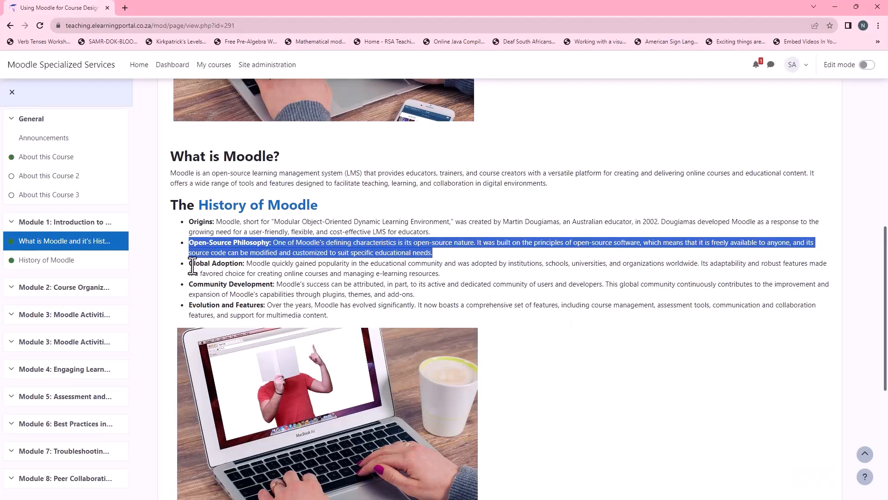
pyautogui.moveTo(190, 263); pyautogui.dragTo(443, 276)
pyautogui.rightClick(419, 276)
pyautogui.click(444, 284)
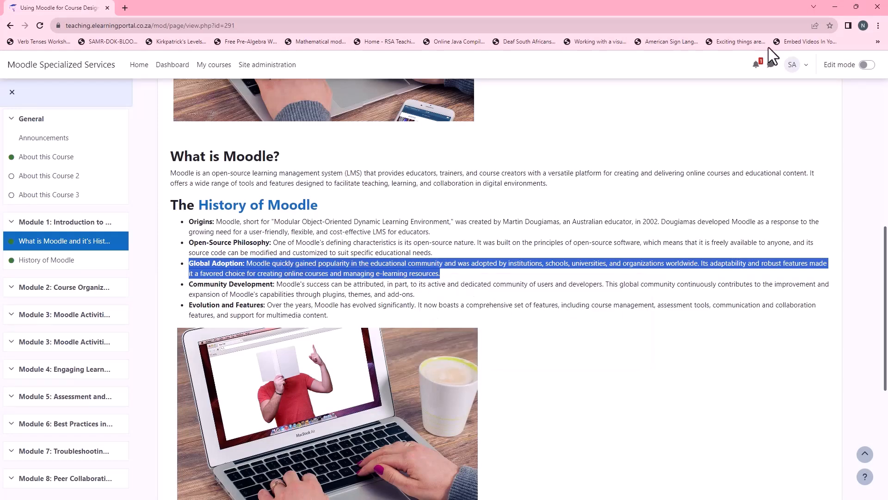
pyautogui.click(836, 7)
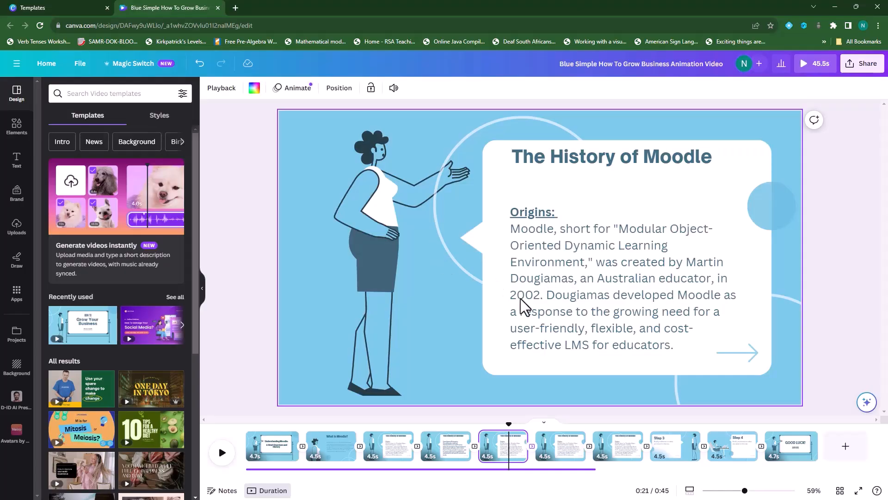
# Step: Replace the whole Origins text on page 5 with the copied "Global Adoption" paragraph
pyautogui.click(536, 242)
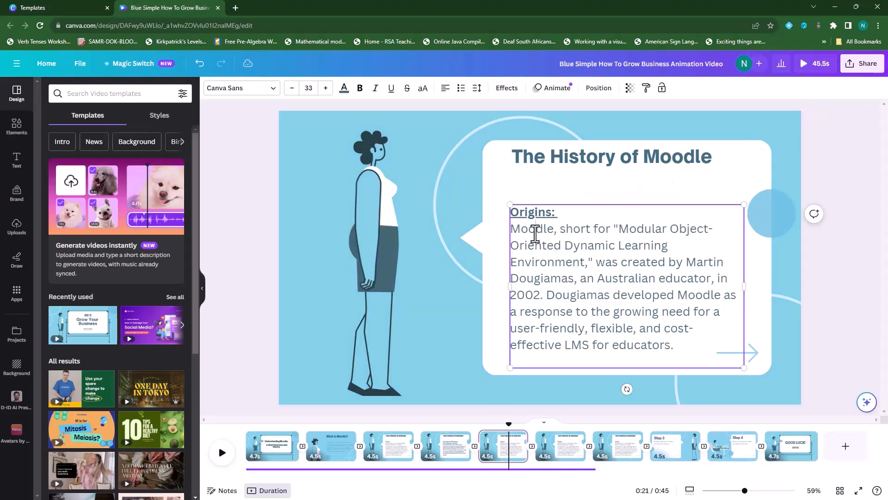
pyautogui.doubleClick(535, 233)
pyautogui.click(519, 236)
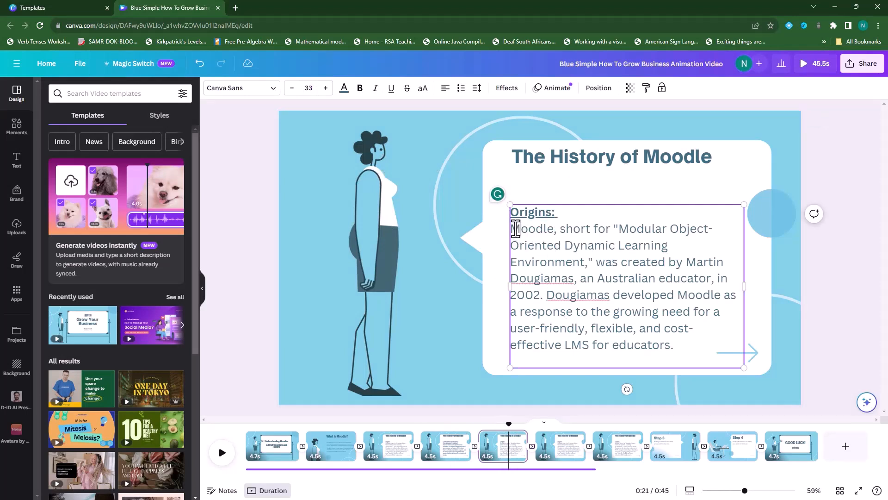
pyautogui.moveTo(512, 212); pyautogui.dragTo(680, 351)
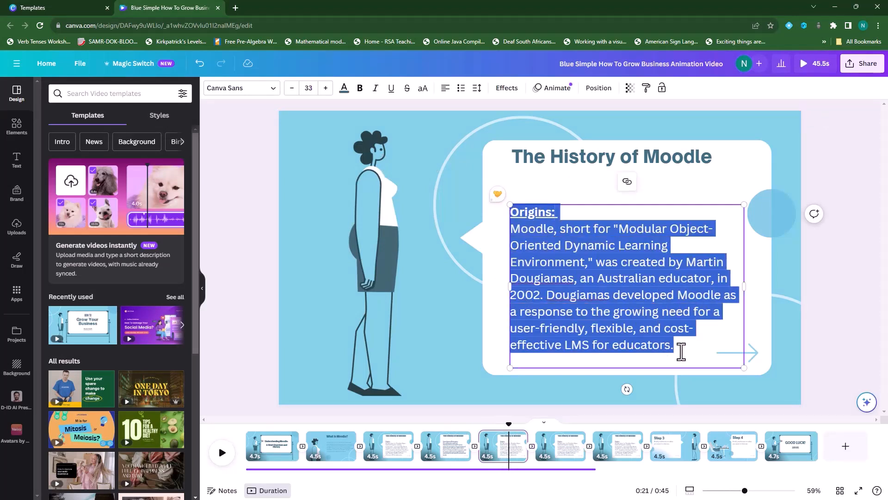
pyautogui.write('Global Adoption: Moodle quickly gained popularity in the educational community and was adopted by institutions, schools, universities, and organizations worldwide. Its adaptability and robust features made it a favored choice for creating online courses and managing e-learning resources.')
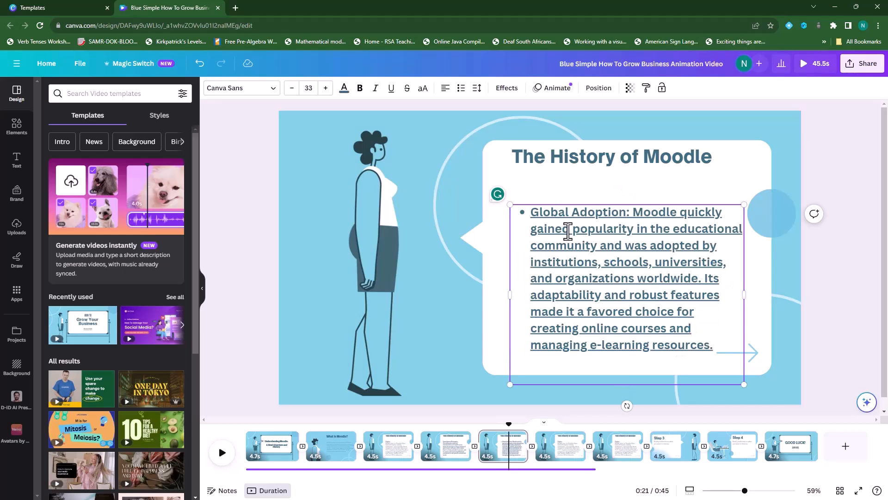
# Step: Remove the bullet and the underline from the "Global Adoption" paragraph
pyautogui.press('BackSpace')
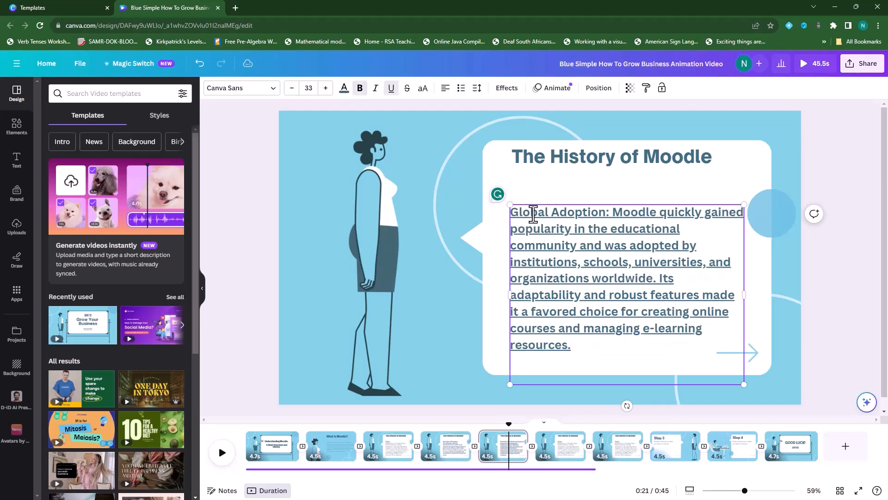
pyautogui.moveTo(514, 213); pyautogui.dragTo(631, 357)
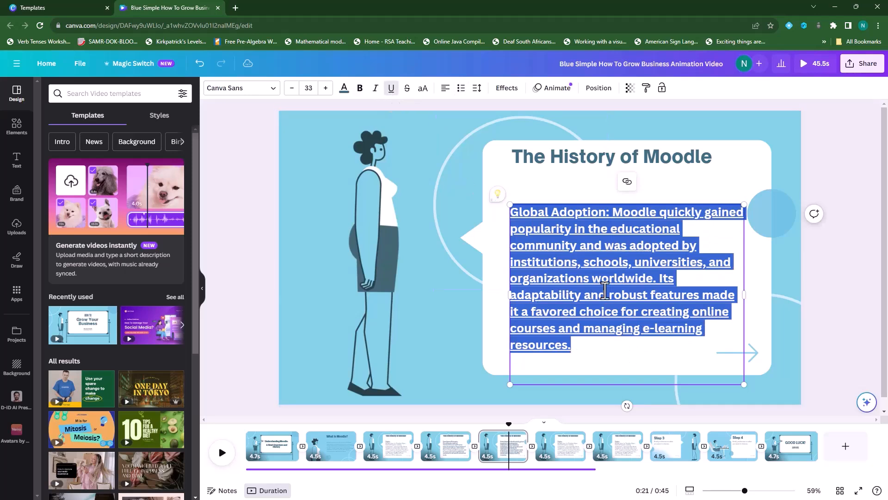
pyautogui.click(532, 212)
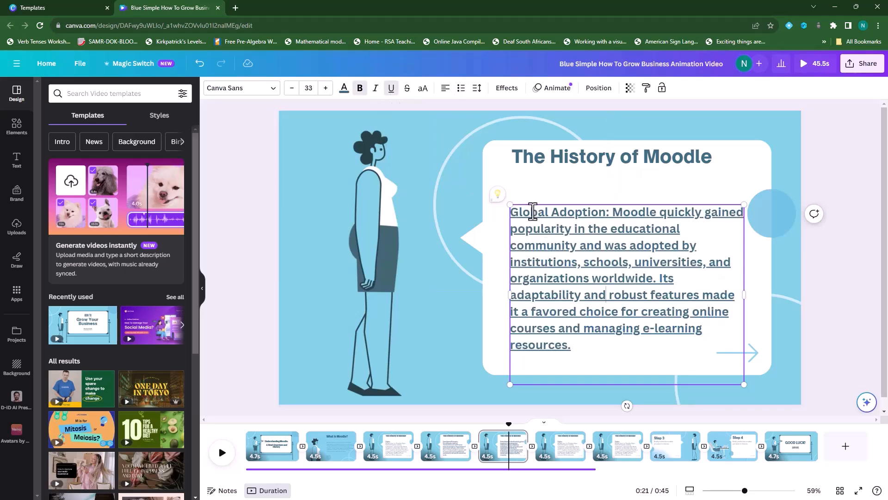
pyautogui.click(391, 89)
pyautogui.moveTo(511, 212); pyautogui.dragTo(620, 353)
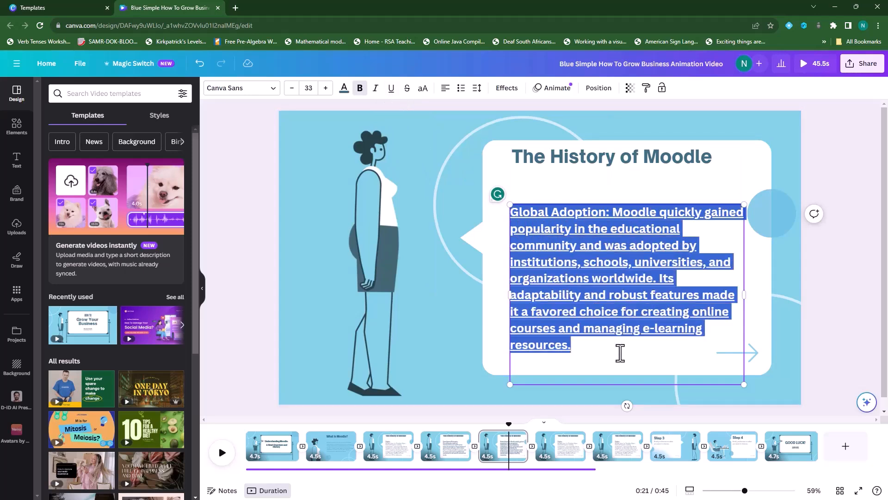
pyautogui.click(391, 88)
pyautogui.click(629, 220)
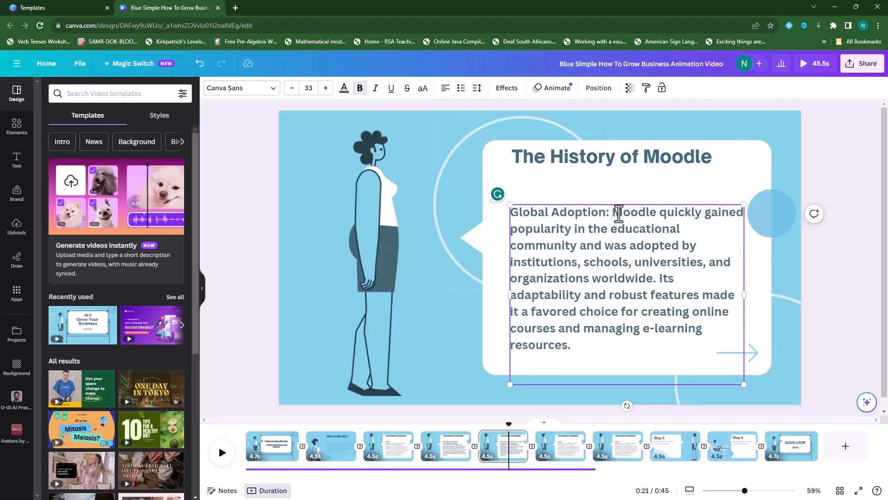
# Step: Put "Global Adoption:" on a line of its own with a blank line below it, and underline that heading
pyautogui.click(618, 214)
pyautogui.press('Return')
pyautogui.press('Return')
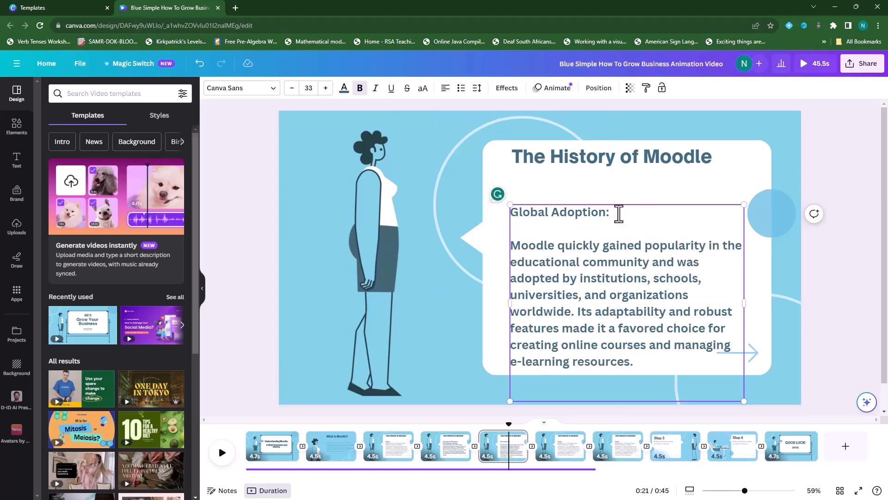
pyautogui.moveTo(512, 213); pyautogui.dragTo(619, 214)
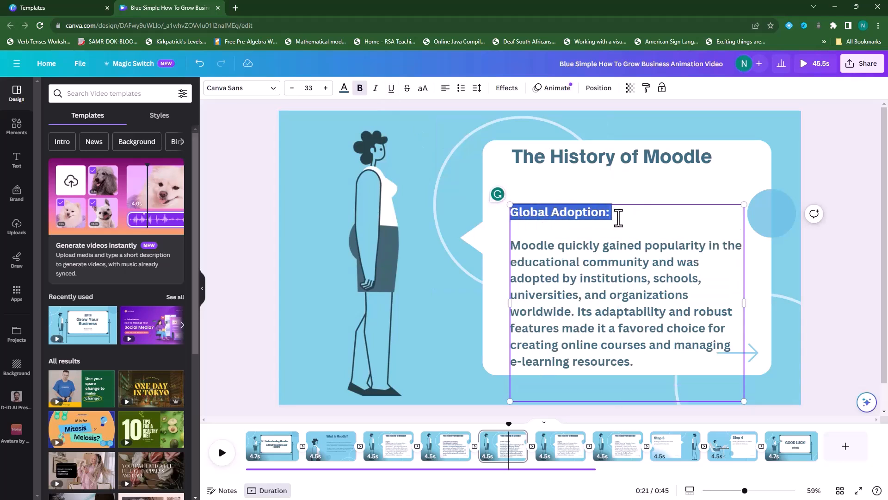
pyautogui.click(391, 88)
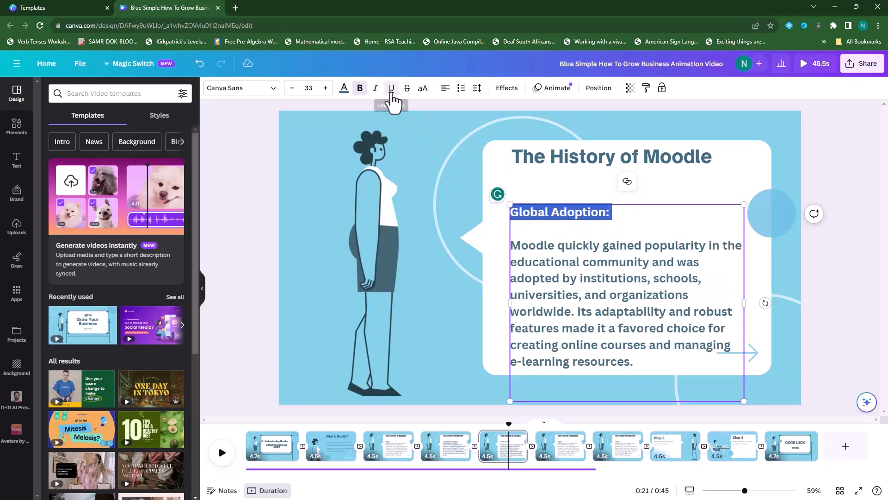
pyautogui.click(853, 337)
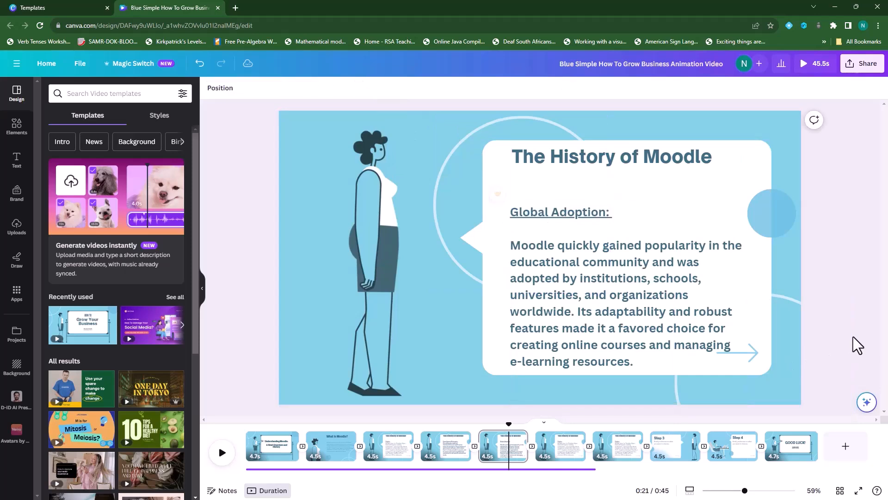
# Step: With page 6 selected, copy the "Community Development" bullet from the Moodle course page and return to the Canva video
pyautogui.click(569, 457)
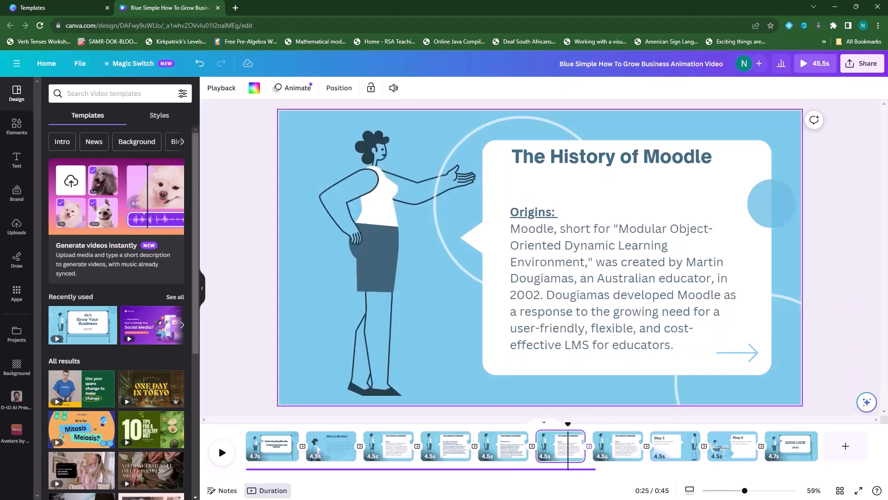
pyautogui.click(47, 313)
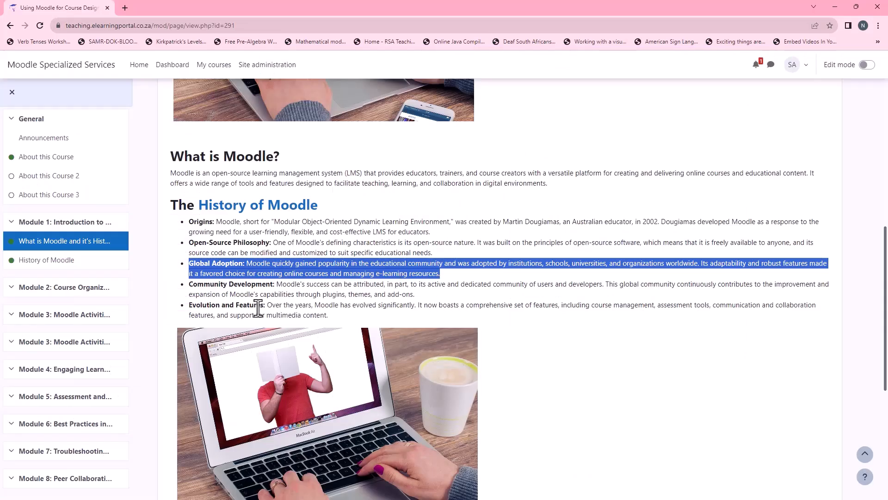
pyautogui.moveTo(191, 286); pyautogui.dragTo(421, 295)
pyautogui.rightClick(390, 296)
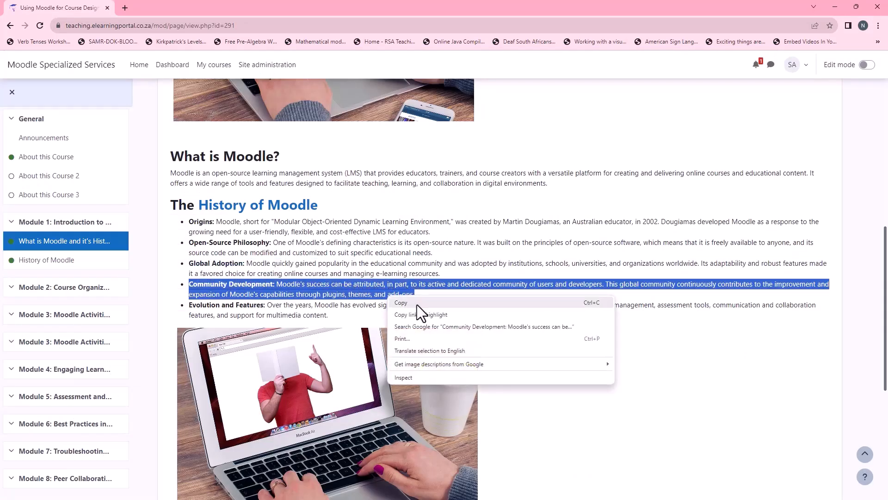
pyautogui.click(417, 304)
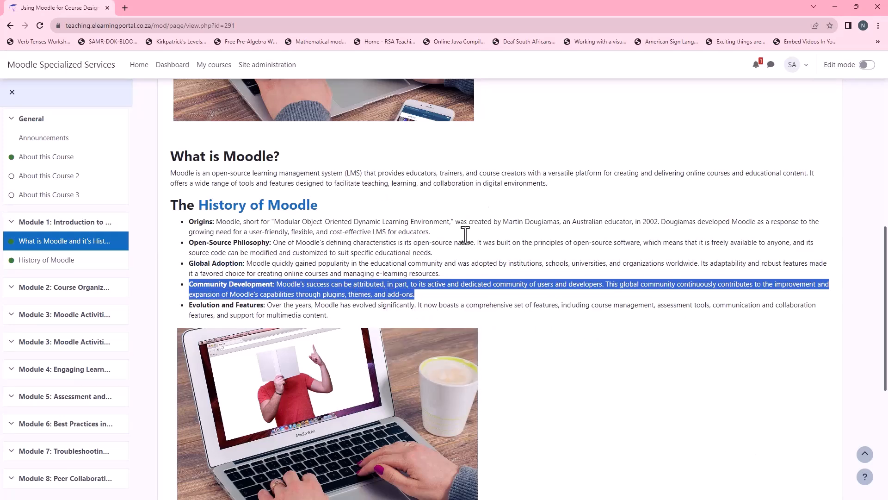
pyautogui.click(834, 7)
# Step: Replace the whole Origins text on page 6 with the copied "Community Development" paragraph
pyautogui.click(546, 267)
pyautogui.doubleClick(548, 263)
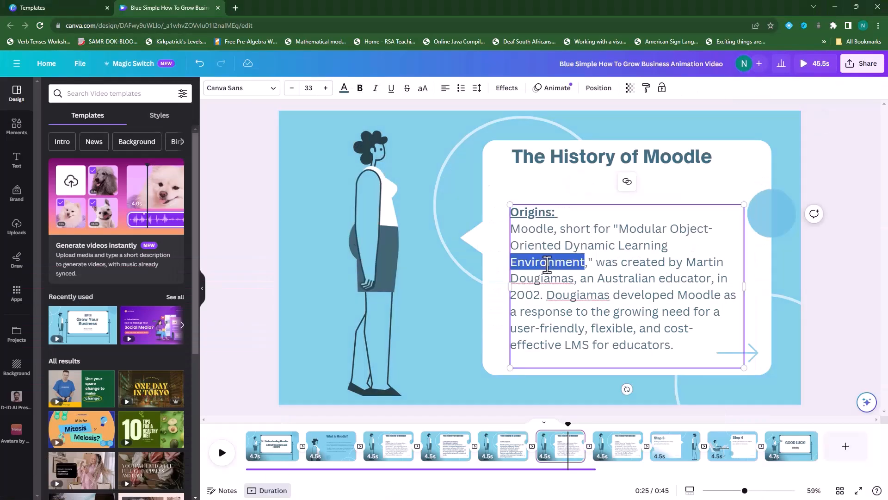
pyautogui.click(548, 264)
pyautogui.click(514, 212)
pyautogui.moveTo(511, 212); pyautogui.dragTo(692, 354)
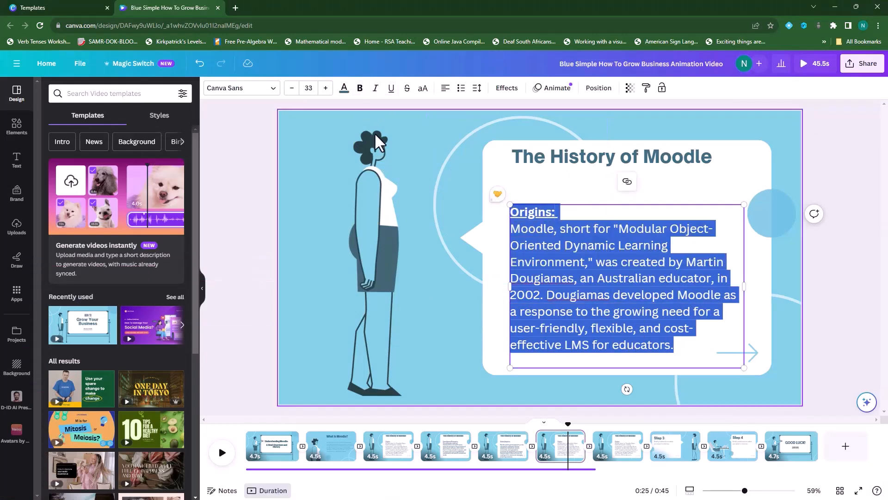
pyautogui.hotkey('ctrl', 'v')
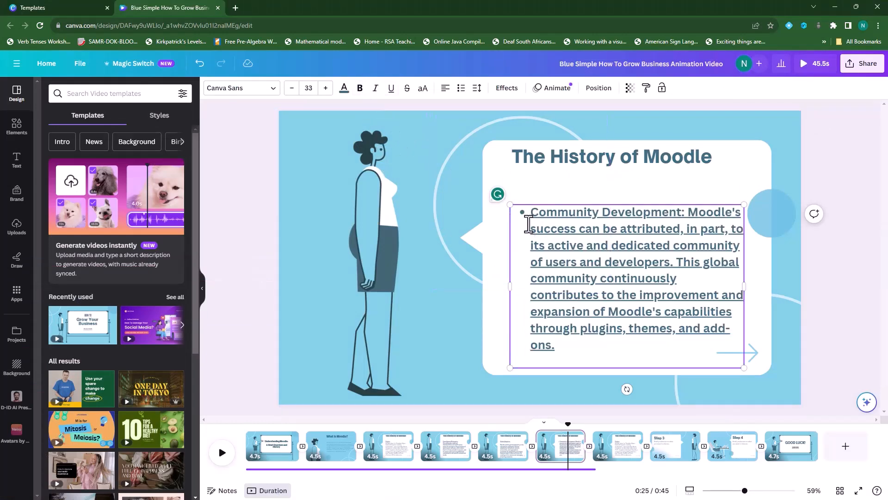
# Step: Remove the bullet and the underline from the "Community Development" paragraph
pyautogui.press('BackSpace')
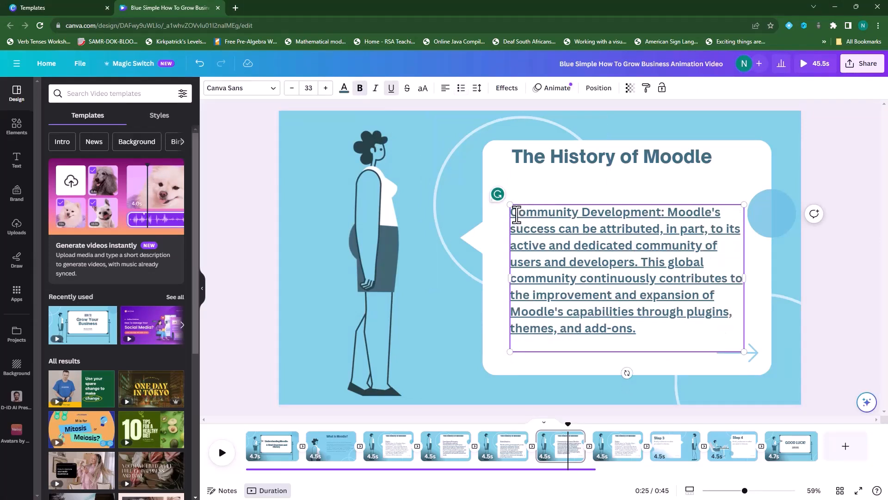
pyautogui.moveTo(514, 213); pyautogui.dragTo(639, 331)
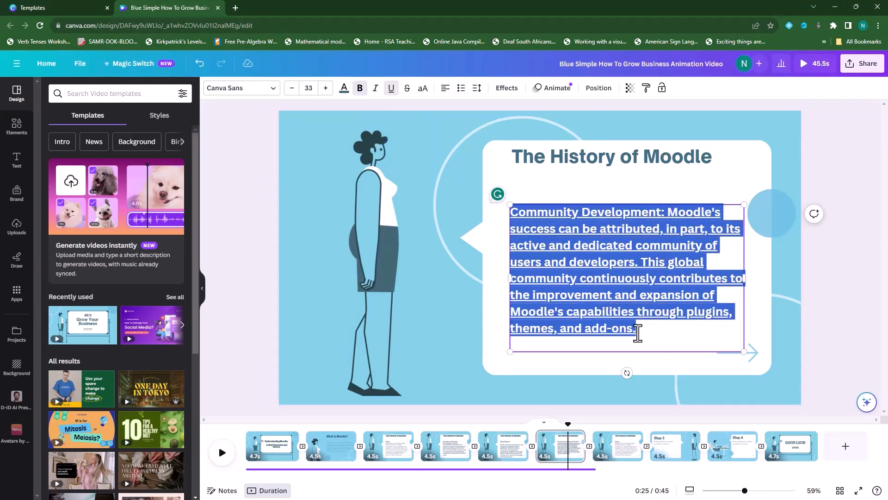
pyautogui.click(391, 89)
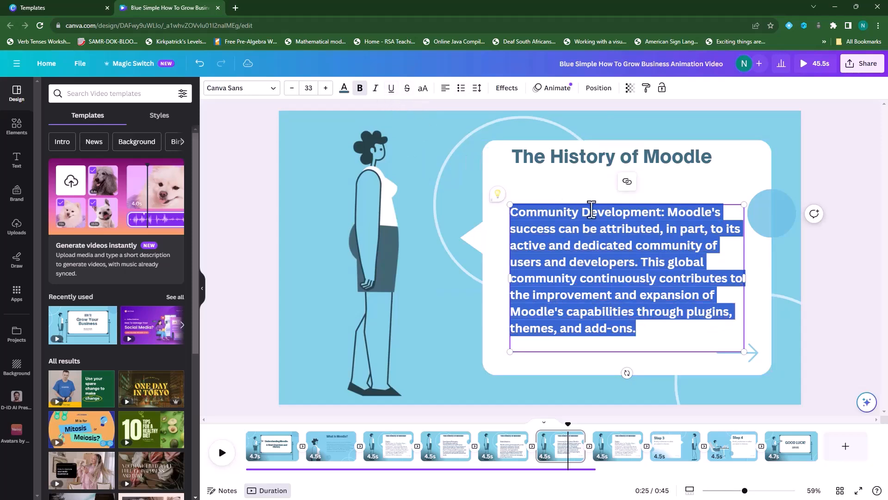
# Step: Put "Community Development:" on a line of its own with a blank line below it, and underline that heading
pyautogui.click(672, 215)
pyautogui.press('Return')
pyautogui.press('Return')
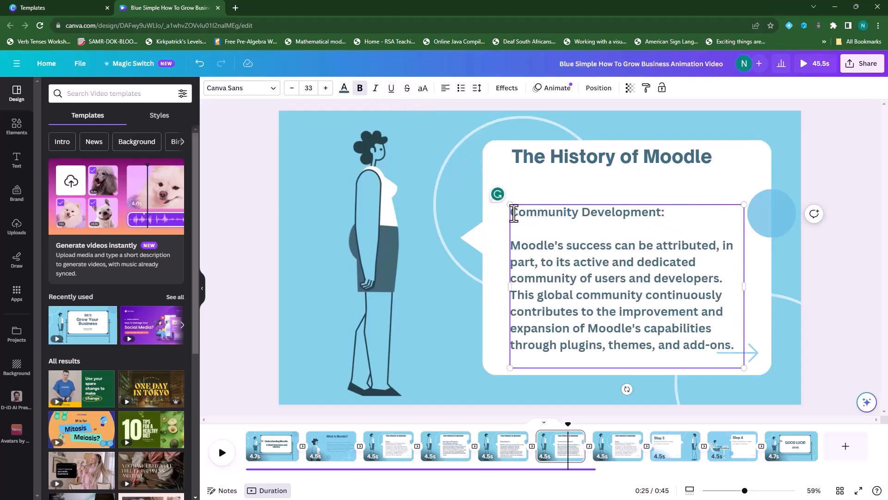
pyautogui.moveTo(512, 212); pyautogui.dragTo(676, 217)
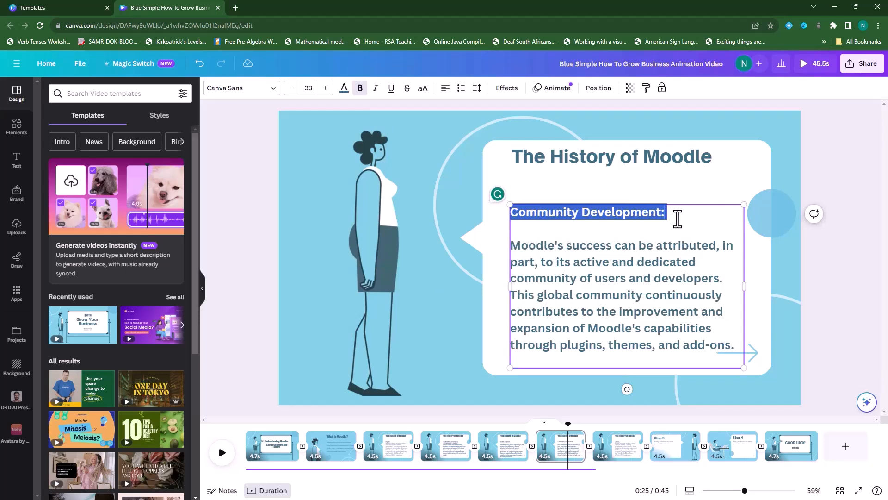
pyautogui.click(391, 89)
pyautogui.click(831, 276)
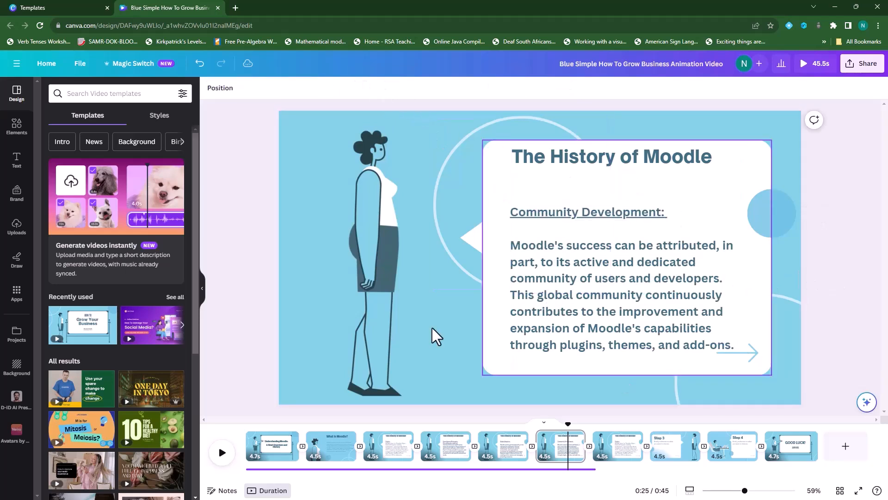
# Step: With page 7 selected, copy the "Evolution and Features" bullet from the Moodle course page and return to the Canva video
pyautogui.click(619, 447)
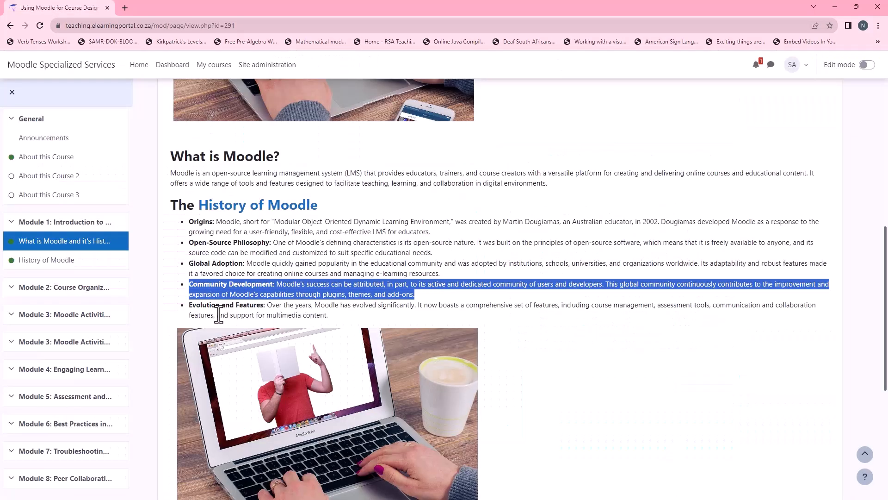
pyautogui.moveTo(192, 306); pyautogui.dragTo(330, 317)
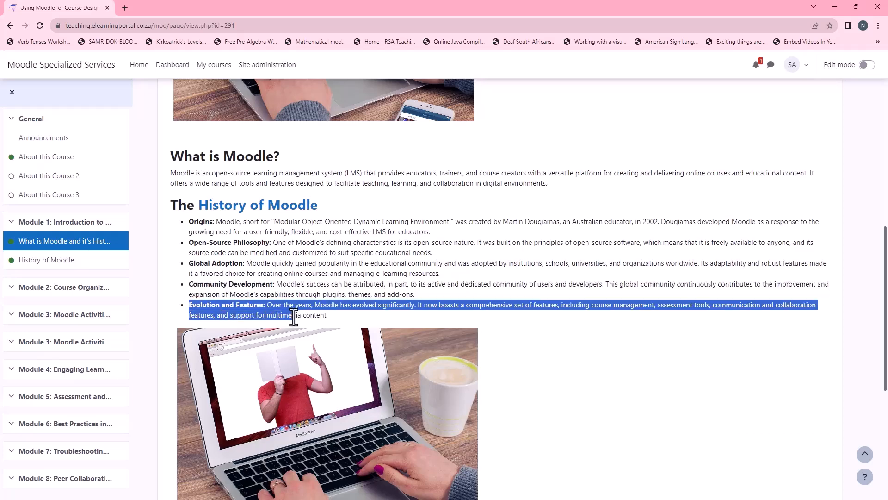
pyautogui.rightClick(316, 318)
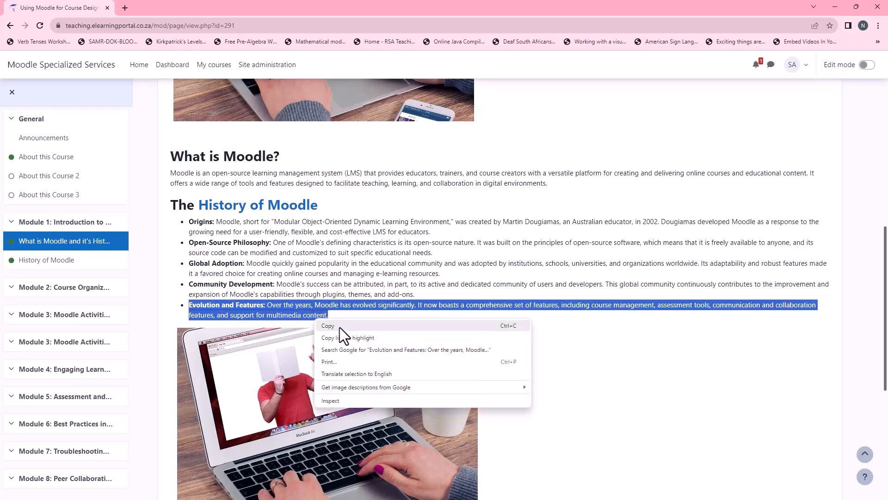
pyautogui.click(340, 327)
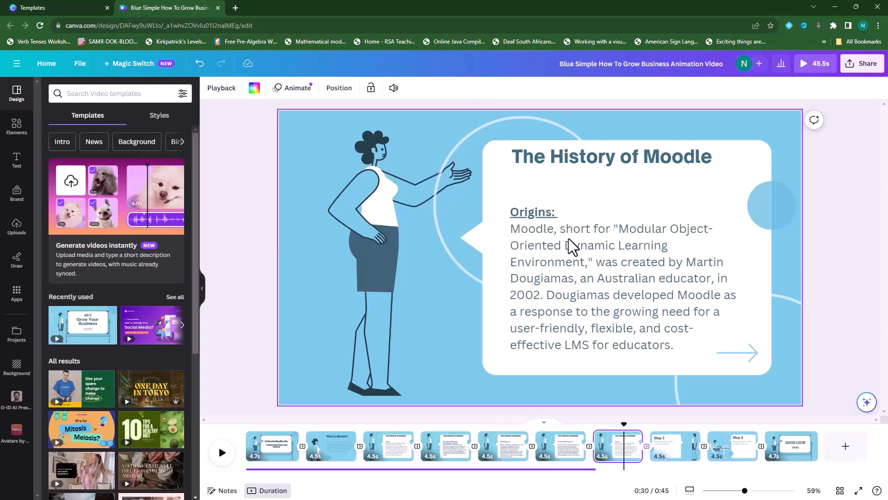
# Step: Replace the whole Origins text on page 7 with the copied "Evolution and Features" paragraph and remove its bullet
pyautogui.click(540, 240)
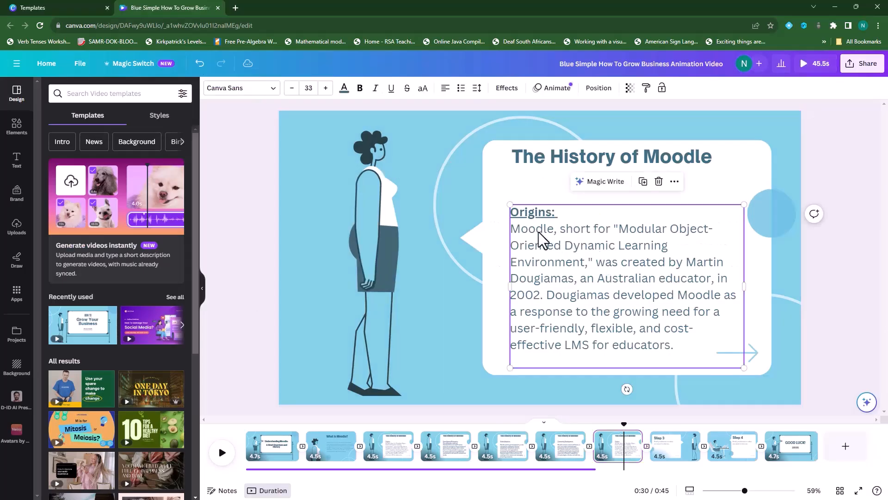
pyautogui.doubleClick(537, 228)
pyautogui.moveTo(512, 211); pyautogui.dragTo(685, 351)
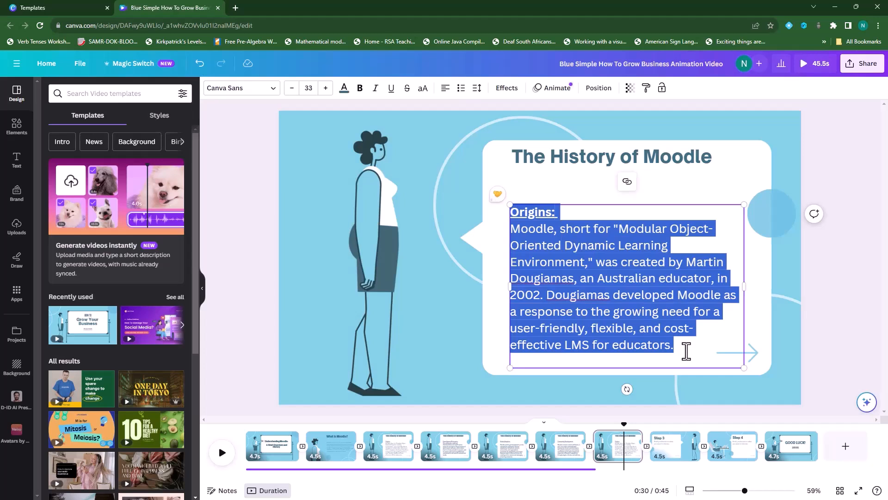
pyautogui.hotkey('ctrl', 'v')
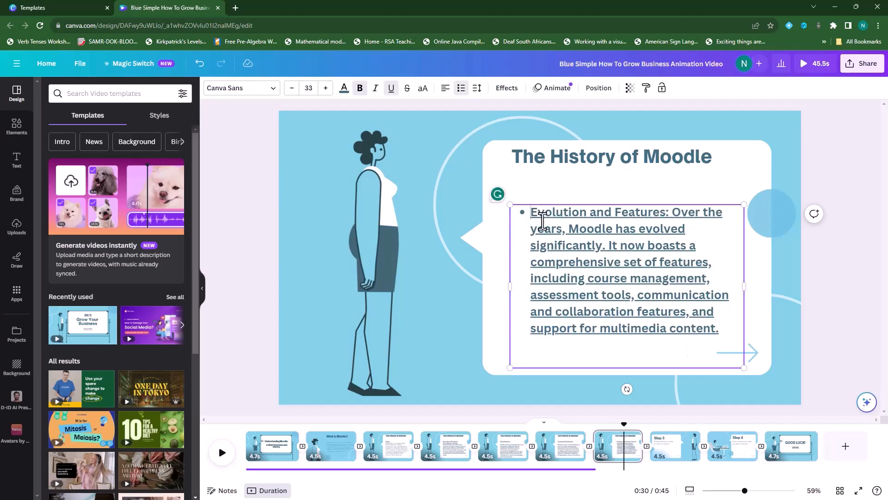
pyautogui.moveTo(517, 215); pyautogui.dragTo(655, 333)
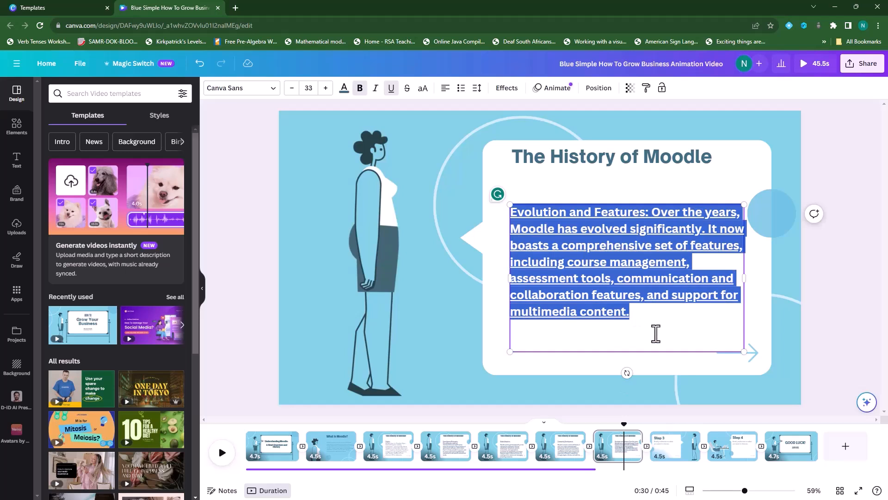
pyautogui.click(544, 230)
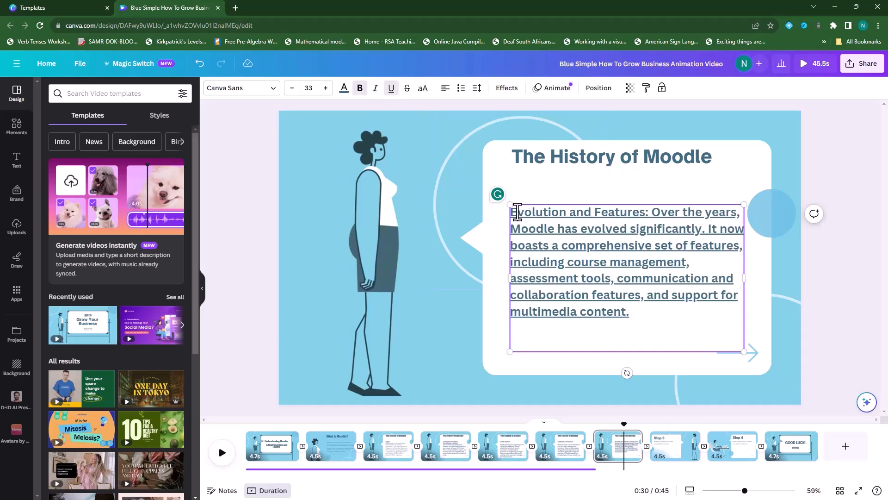
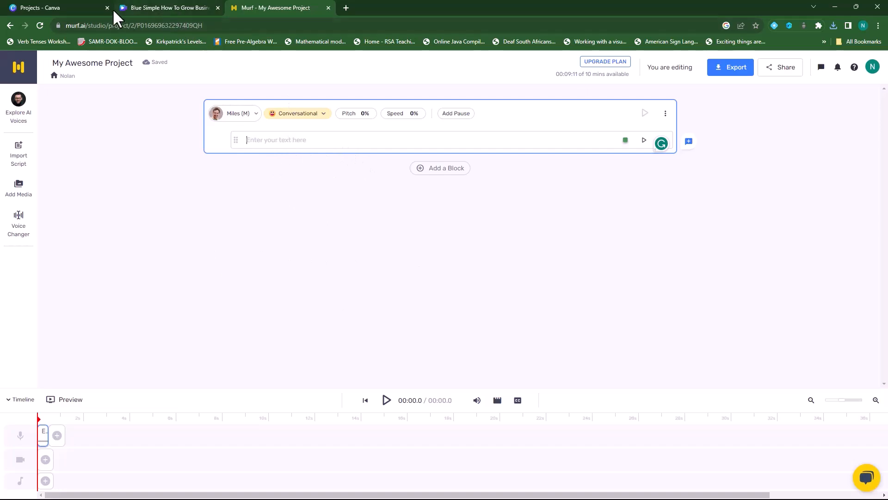
# Step: Switch to the Canva video and copy the title text "Understanding Moodle: A Brief Overview and History" from the first page
pyautogui.click(178, 9)
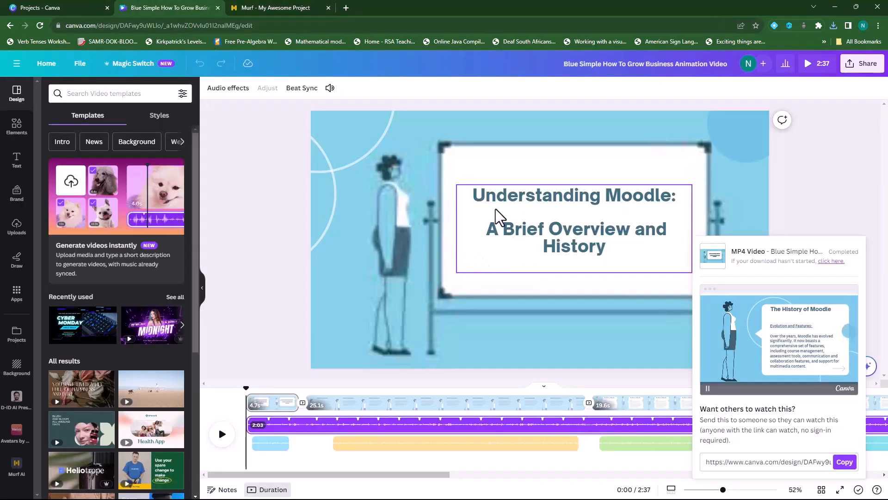
pyautogui.click(477, 202)
pyautogui.click(475, 196)
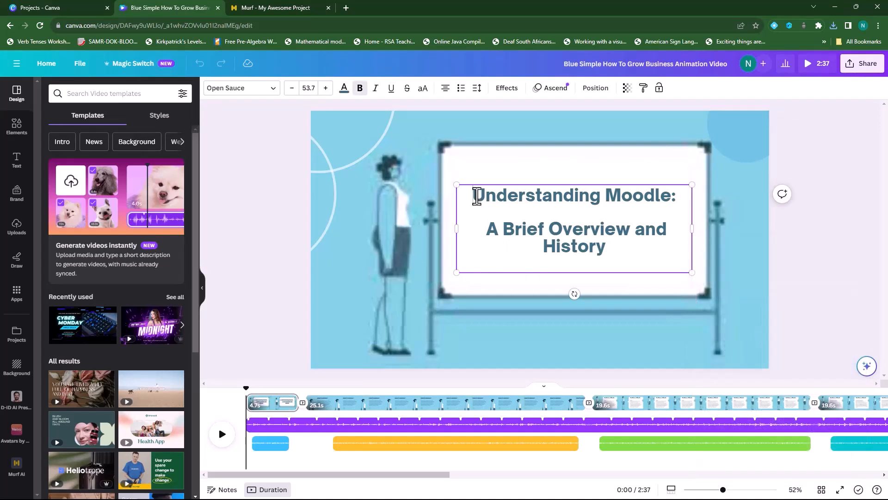
pyautogui.moveTo(477, 197); pyautogui.dragTo(609, 251)
pyautogui.rightClick(587, 247)
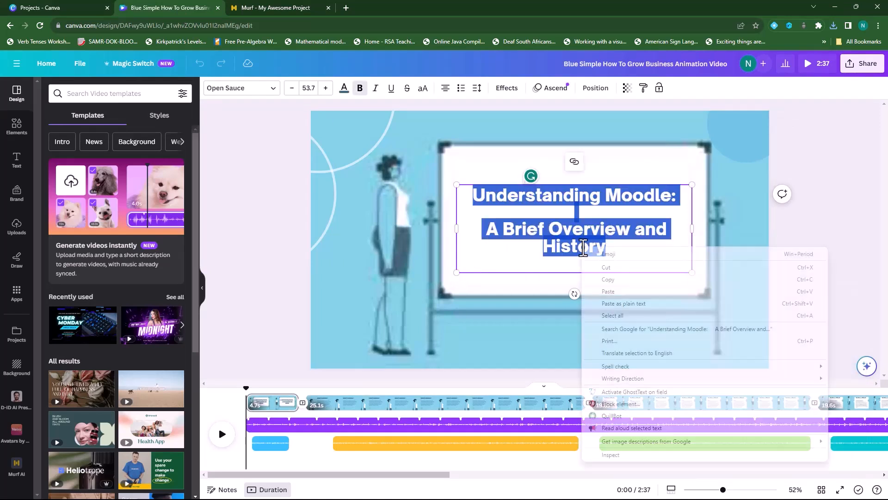
pyautogui.click(612, 284)
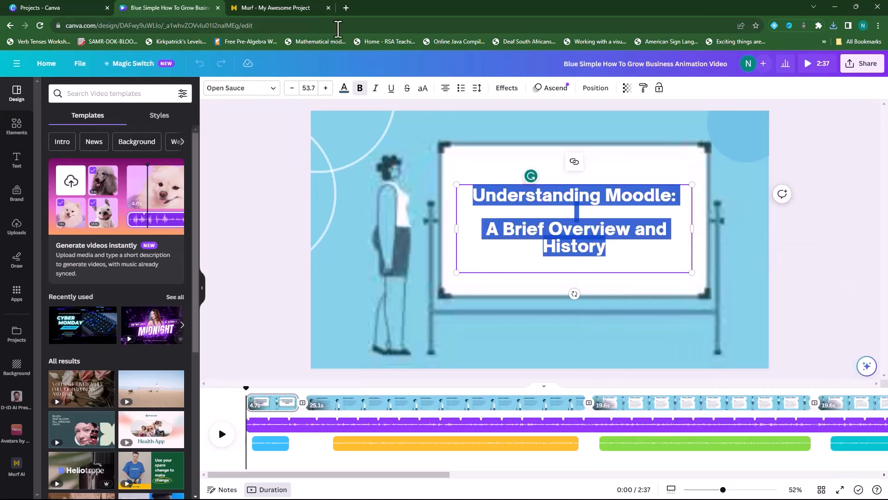
# Step: Switch to the Murf project and paste the copied title text into the empty voice block
pyautogui.click(294, 9)
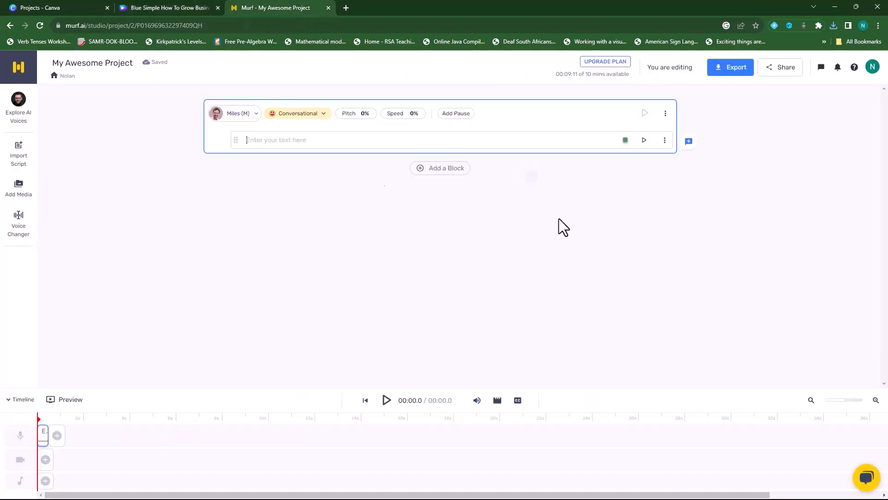
pyautogui.rightClick(318, 140)
pyautogui.click(340, 208)
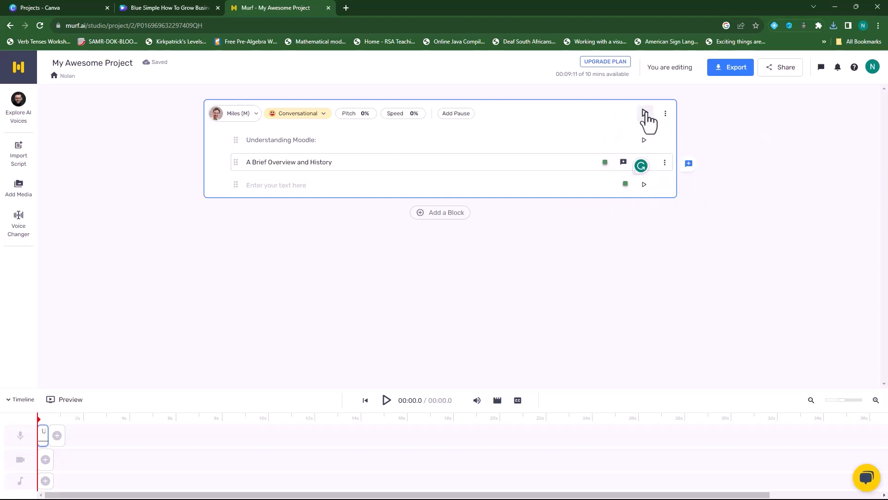
# Step: Examine the voices available for the block, checking the age groups and the free voices with Pro voices hidden, and close the voice selection
pyautogui.click(255, 116)
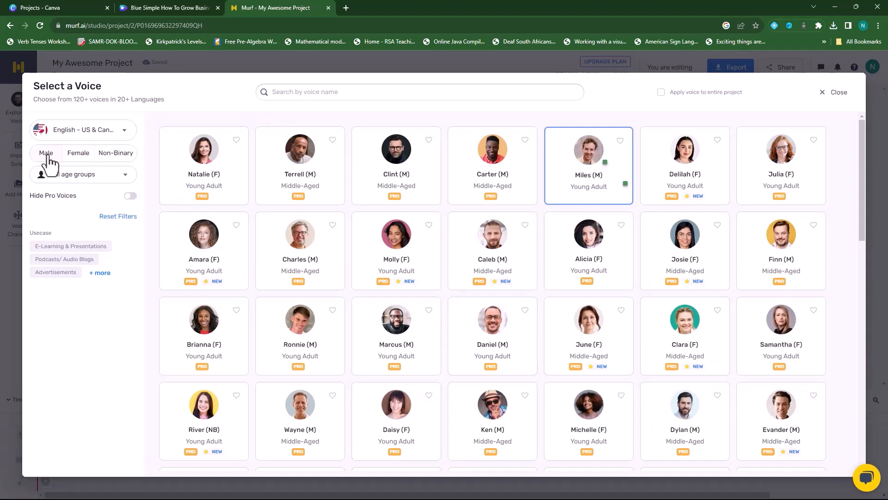
pyautogui.click(100, 178)
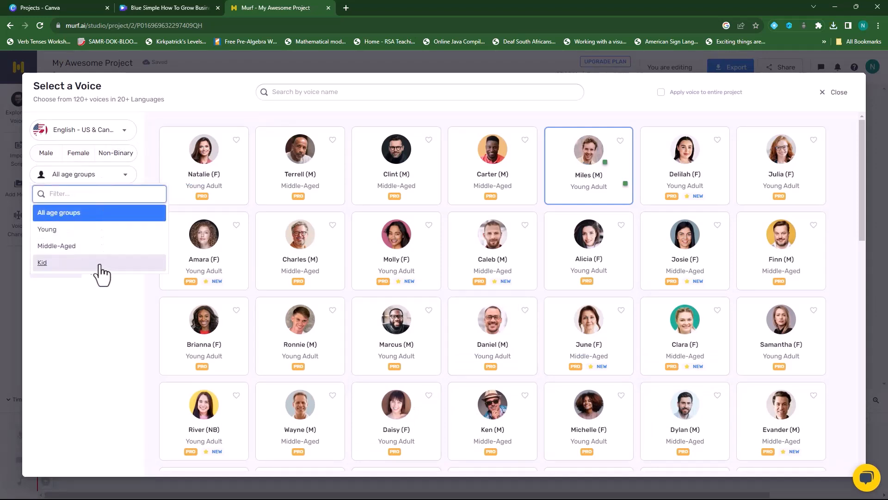
pyautogui.click(89, 323)
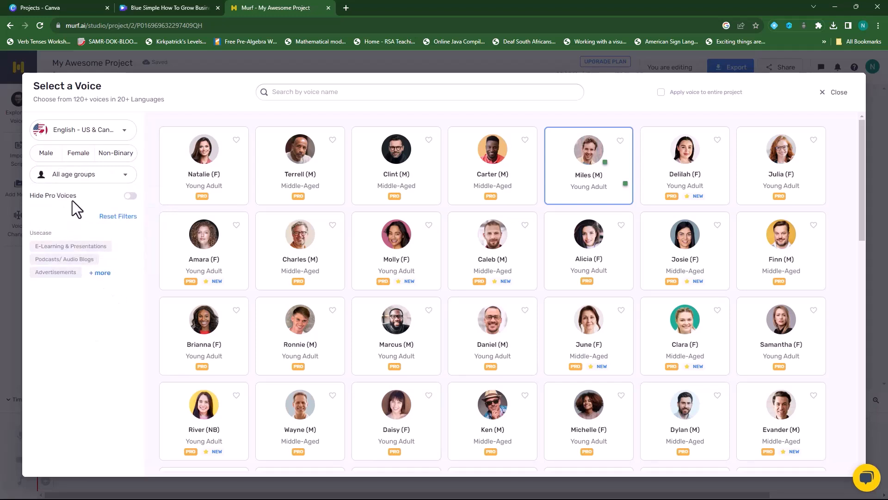
pyautogui.click(131, 196)
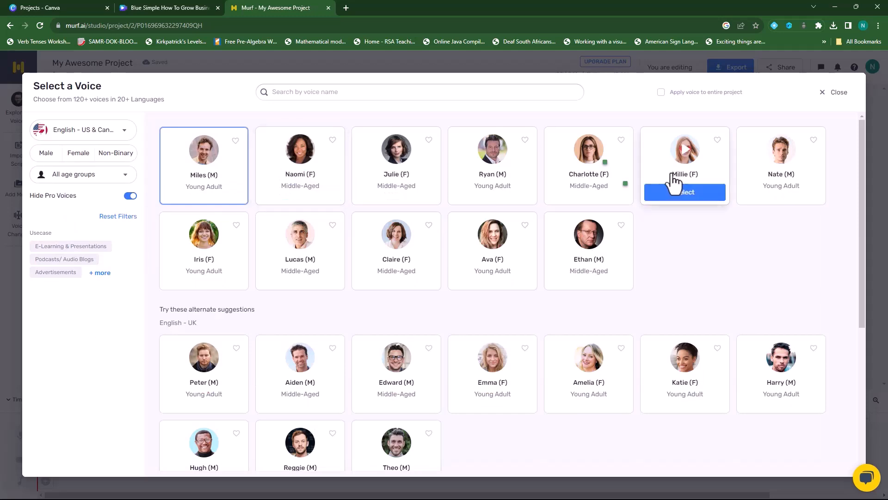
pyautogui.click(130, 195)
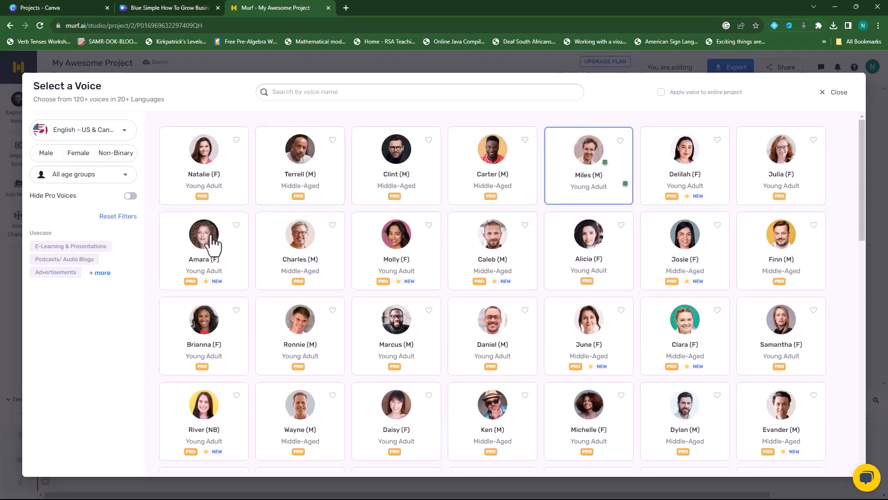
pyautogui.click(132, 197)
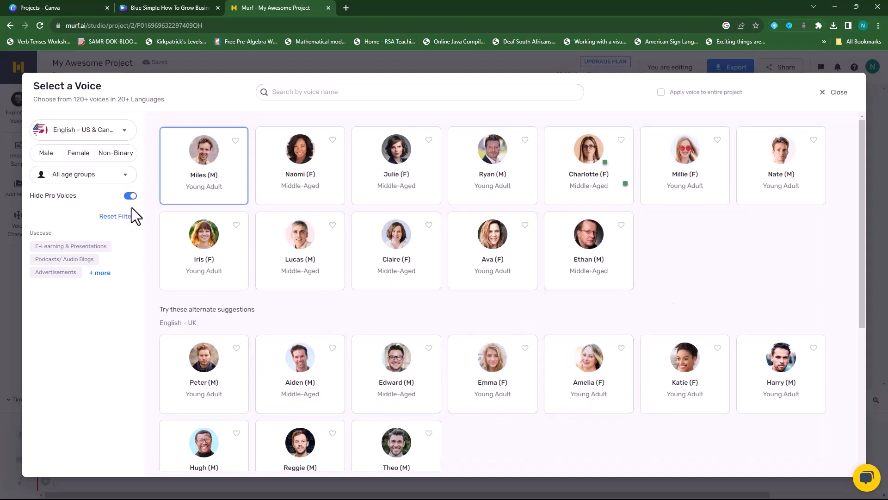
pyautogui.scroll(-2, 556, 373)
pyautogui.scroll(-3, 577, 382)
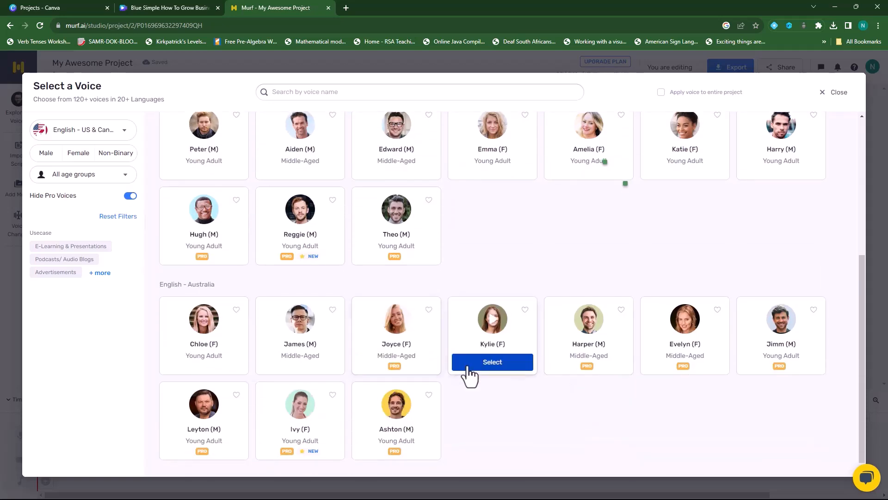
pyautogui.scroll(5, 526, 422)
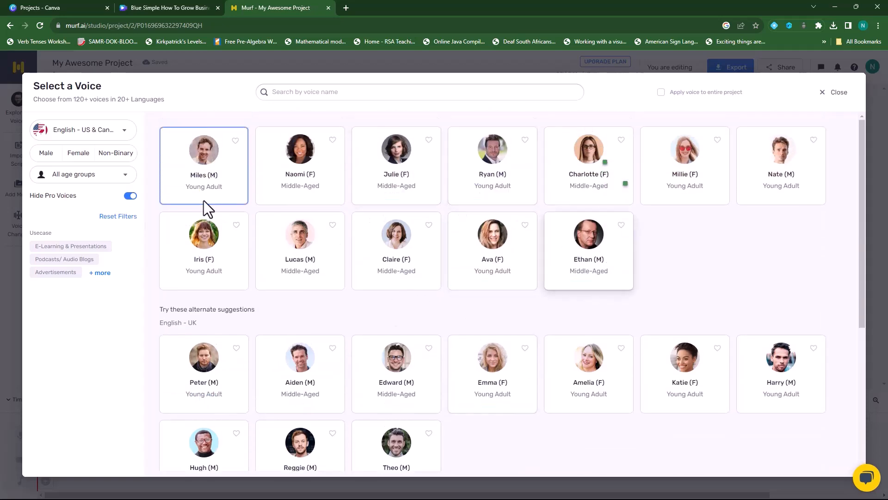
pyautogui.click(835, 93)
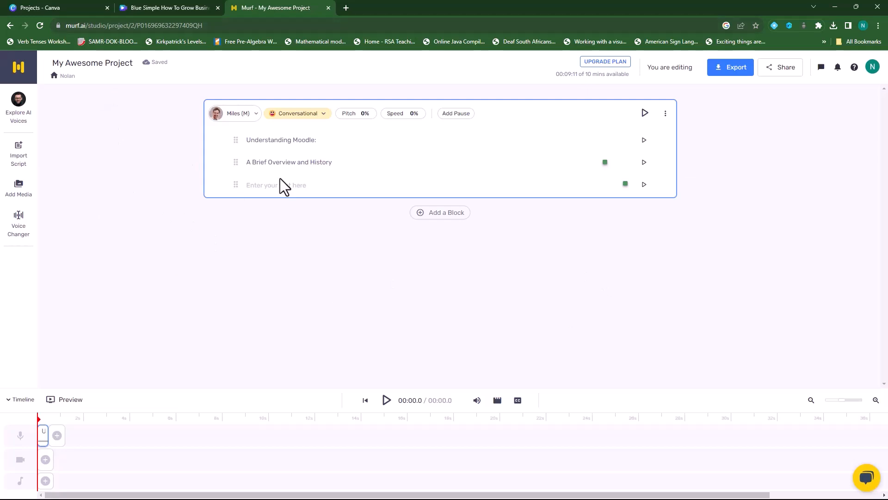
# Step: Leave the project for the Murf workspace home and look through the available project templates
pyautogui.click(19, 76)
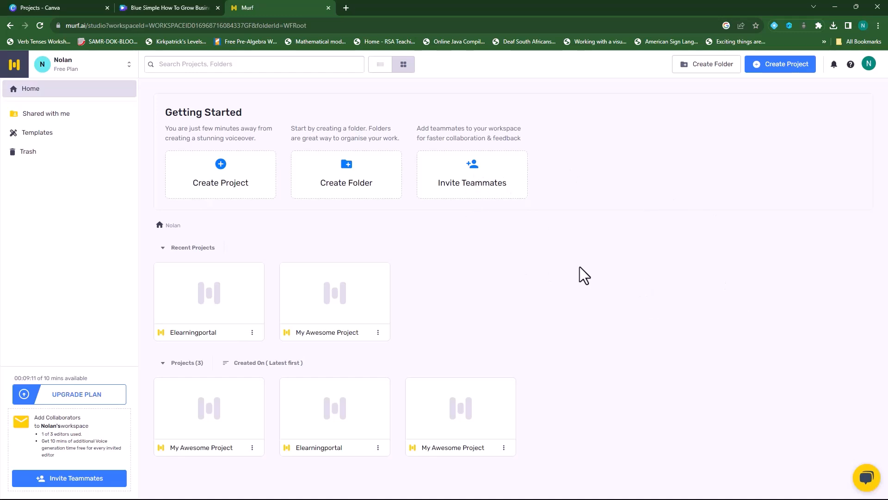
pyautogui.click(50, 133)
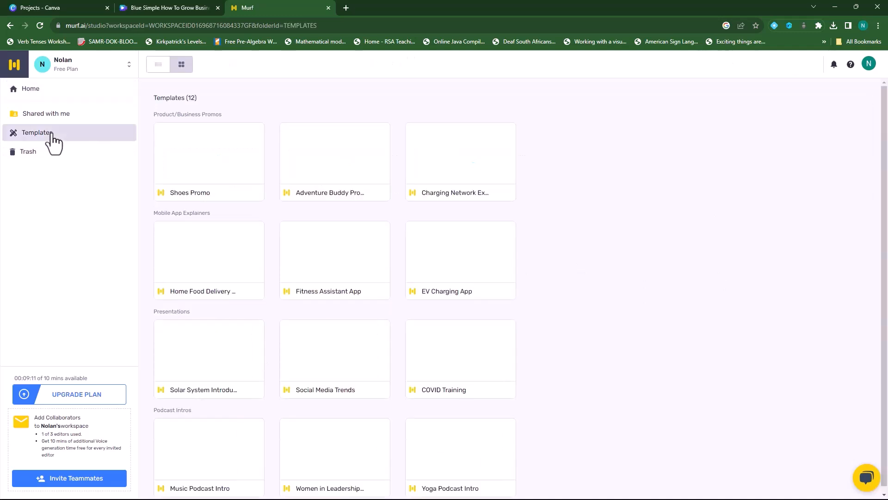
pyautogui.scroll(-1, 429, 313)
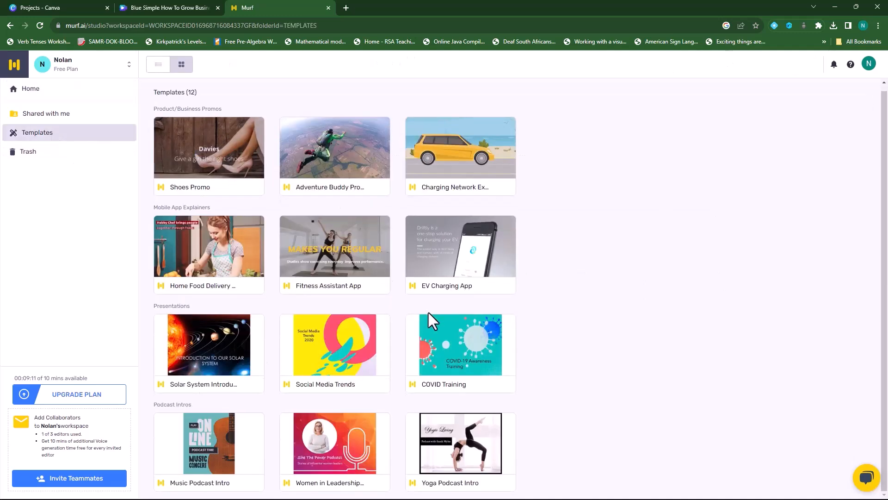
pyautogui.scroll(1, 433, 308)
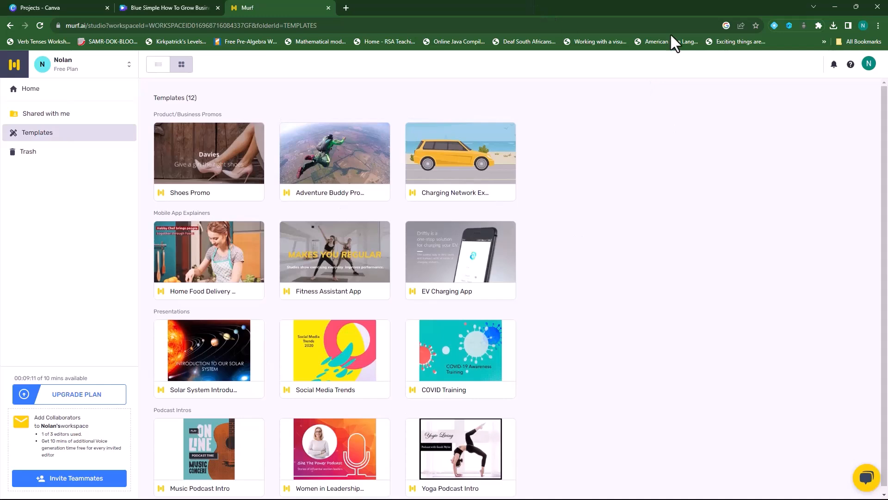
# Step: Switch to the Moodle course, enable edit mode and start adding an Interactive Content activity to Module 1: Introduction to Moodle (Week 1)
pyautogui.click(832, 5)
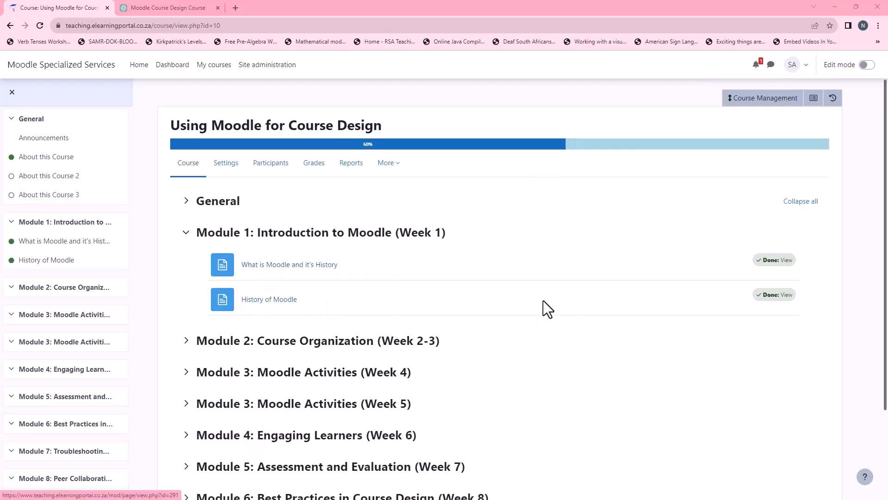
pyautogui.click(868, 66)
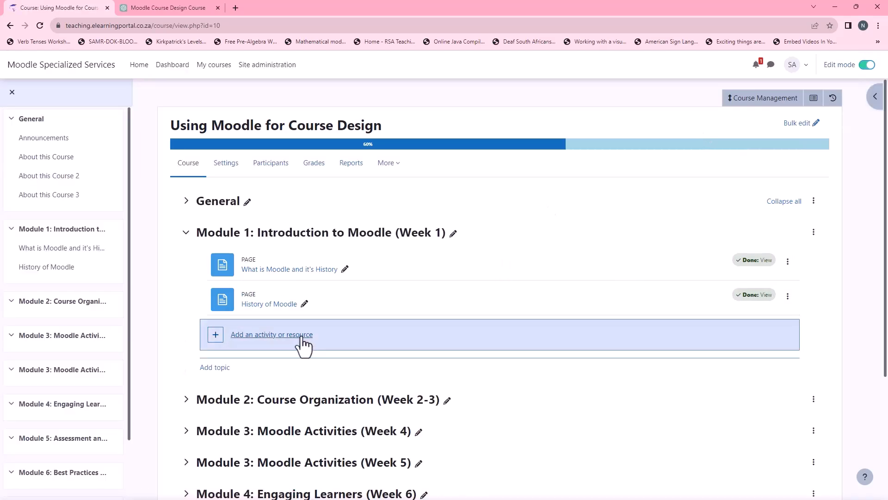
pyautogui.click(303, 335)
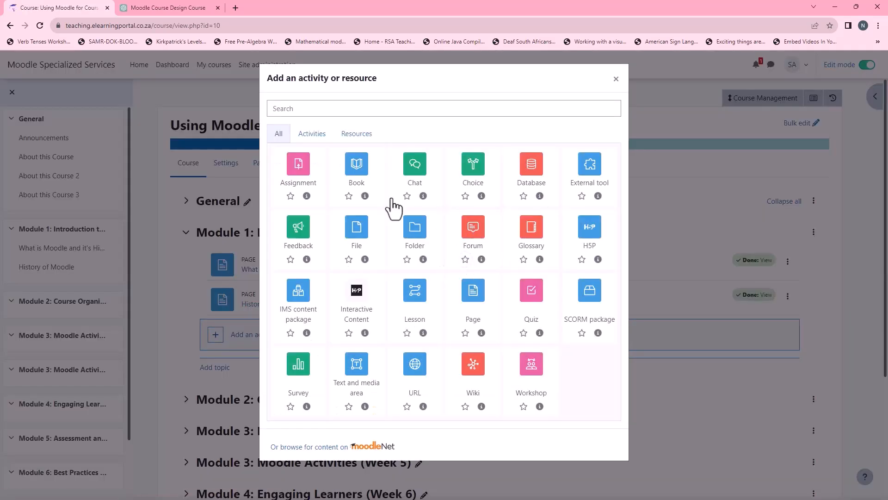
pyautogui.click(360, 134)
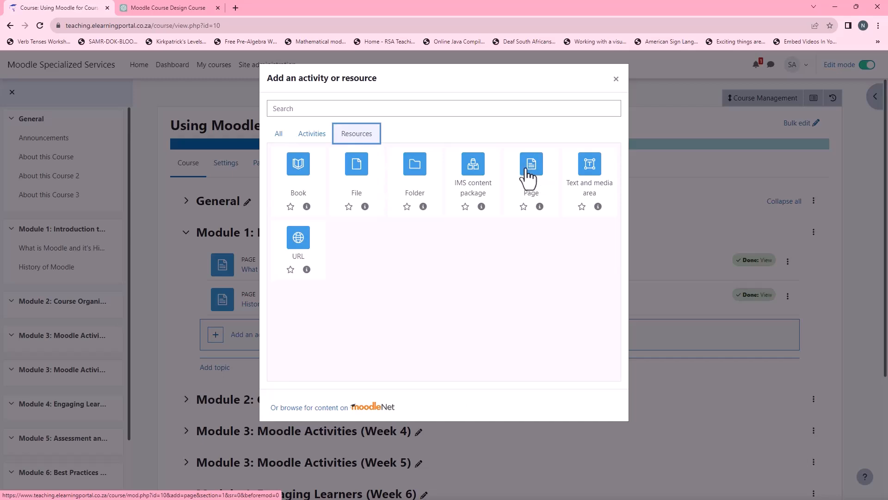
pyautogui.click(279, 134)
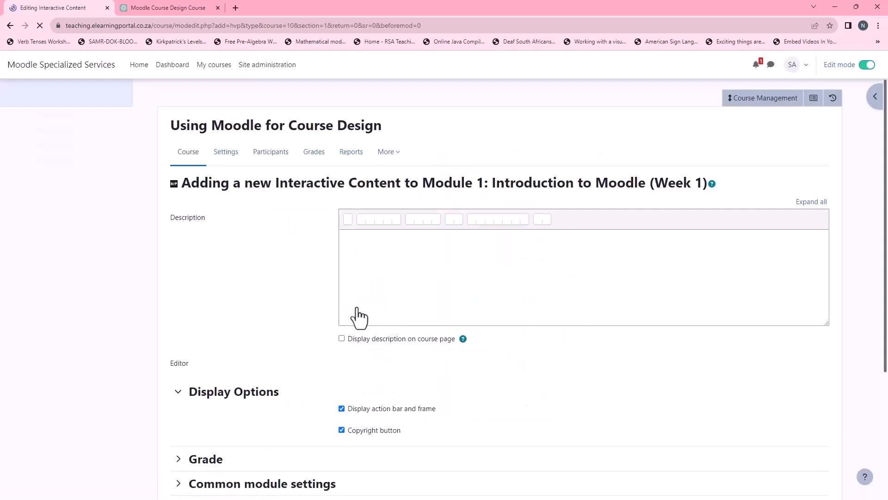
# Step: Find Cornell Notes among the H5P content types, install it and use it for the new activity
pyautogui.scroll(-3, 274, 296)
pyautogui.scroll(-3, 273, 296)
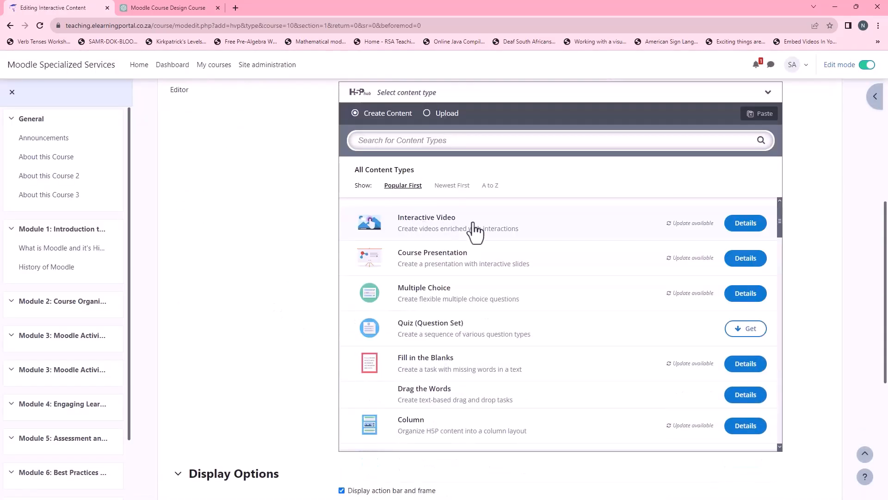
pyautogui.scroll(-7, 462, 287)
pyautogui.scroll(-6, 463, 289)
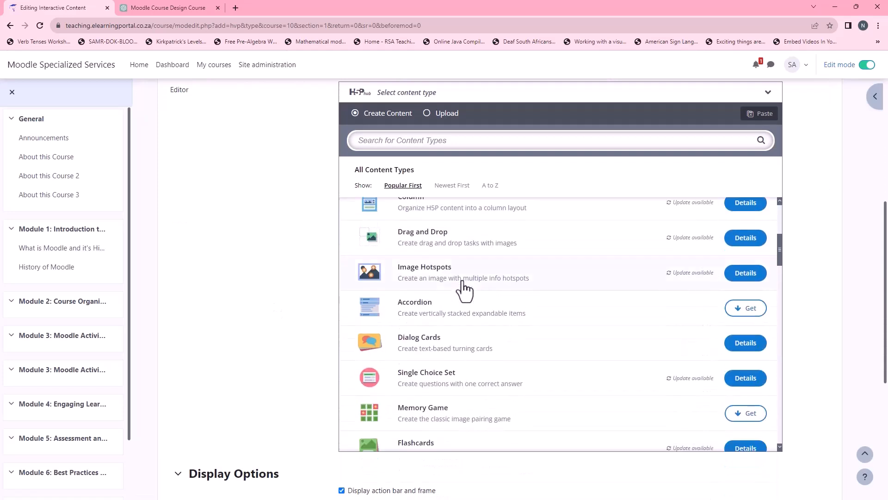
pyautogui.scroll(-6, 464, 289)
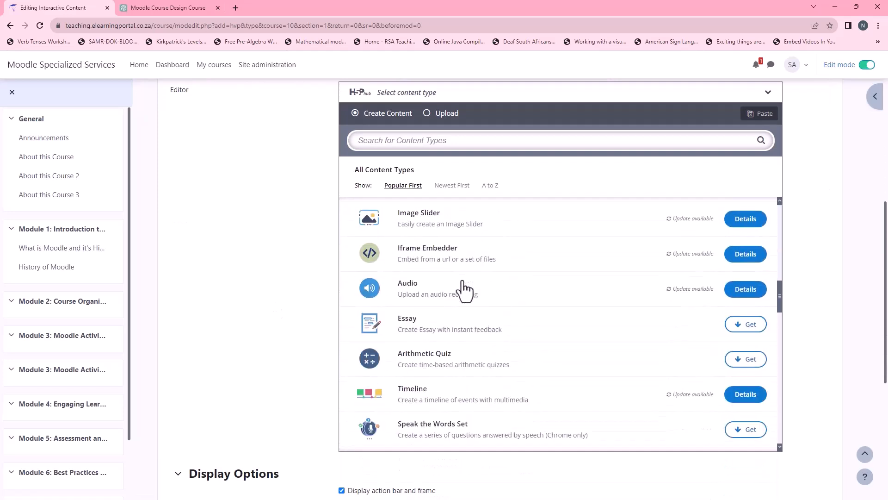
pyautogui.scroll(-6, 464, 289)
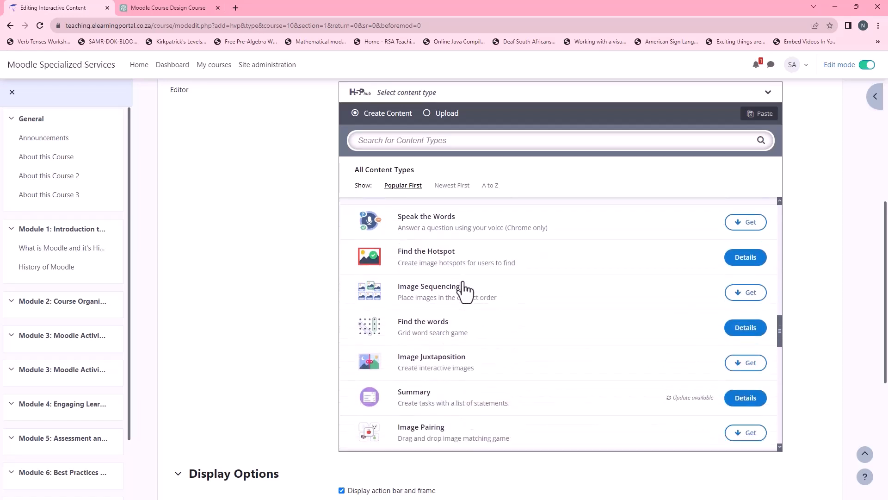
pyautogui.scroll(-6, 463, 292)
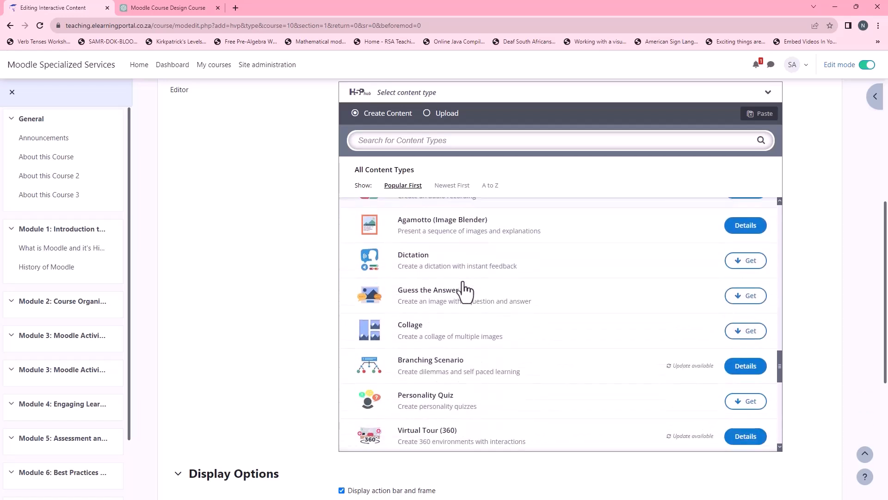
pyautogui.scroll(-6, 464, 289)
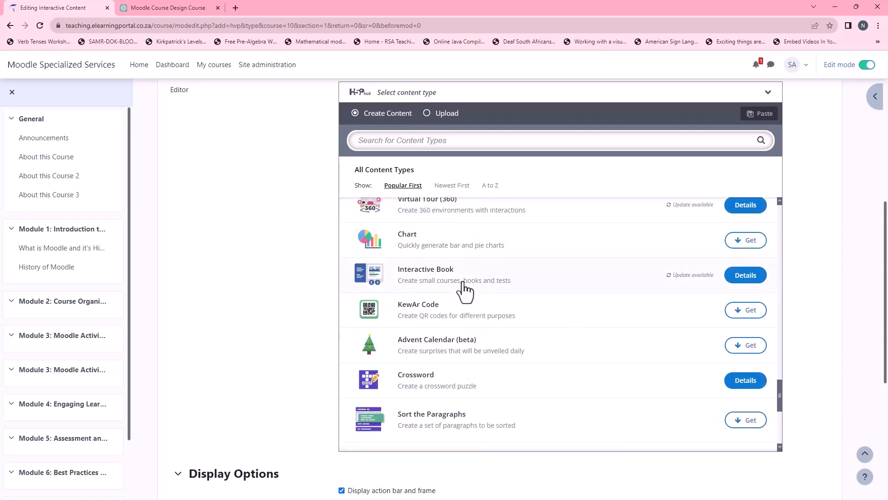
pyautogui.scroll(-1, 464, 290)
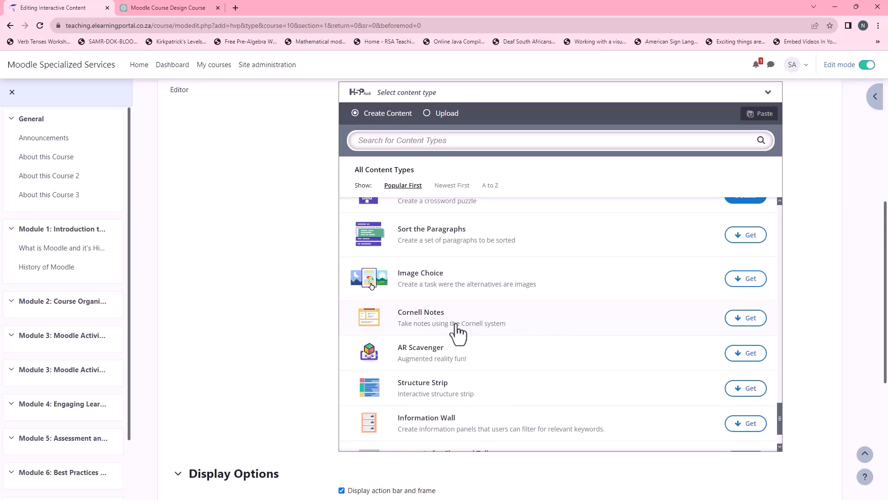
pyautogui.click(743, 320)
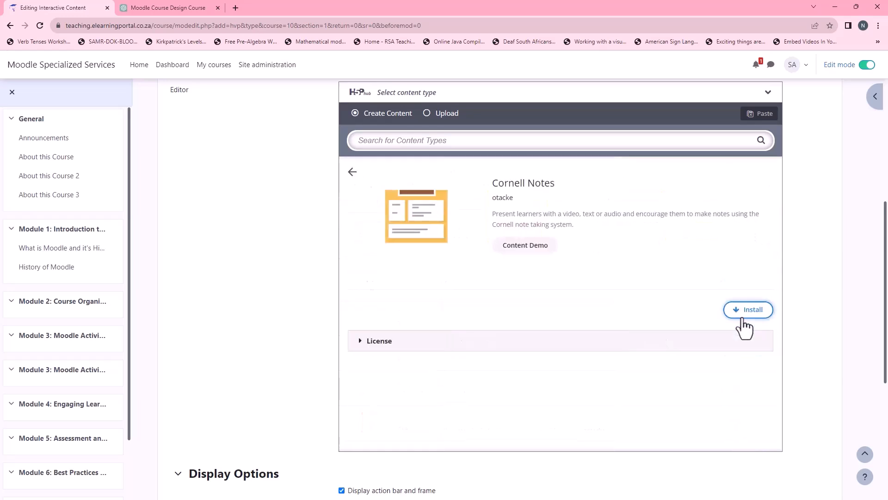
pyautogui.click(745, 342)
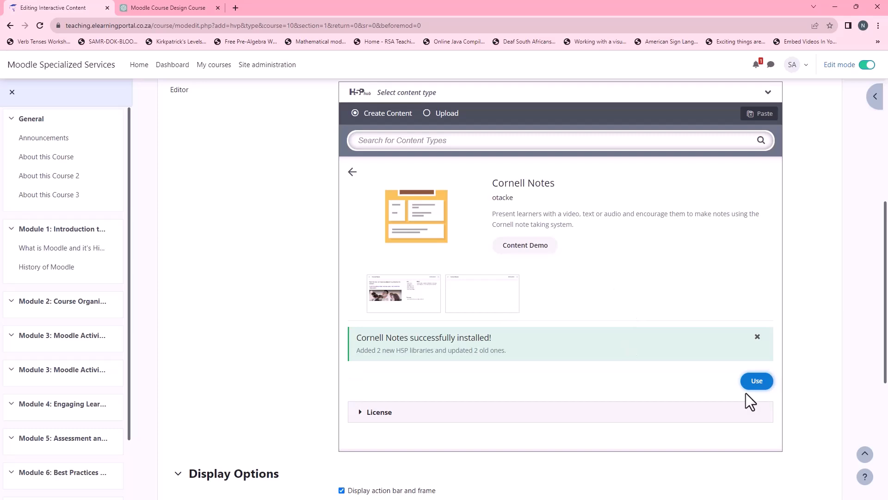
pyautogui.click(757, 386)
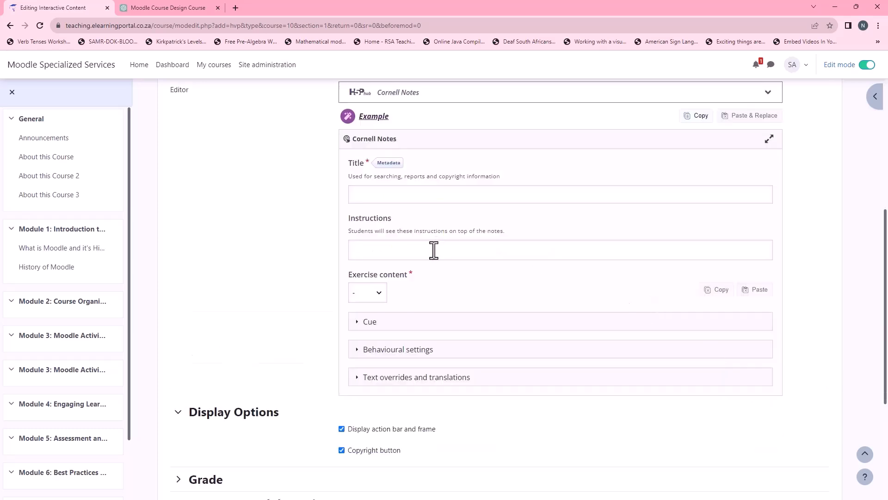
# Step: Title the Cornell Notes activity "History of Moodle"
pyautogui.scroll(2, 435, 250)
pyautogui.scroll(4, 385, 287)
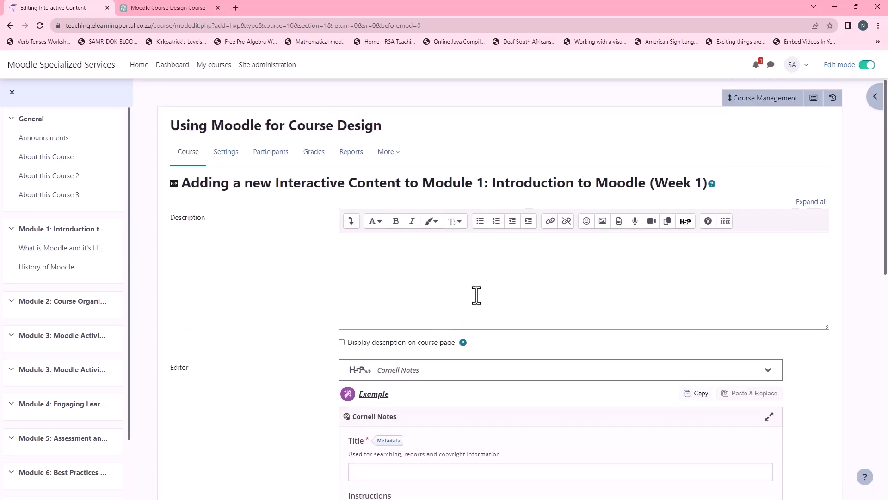
pyautogui.scroll(-2, 402, 413)
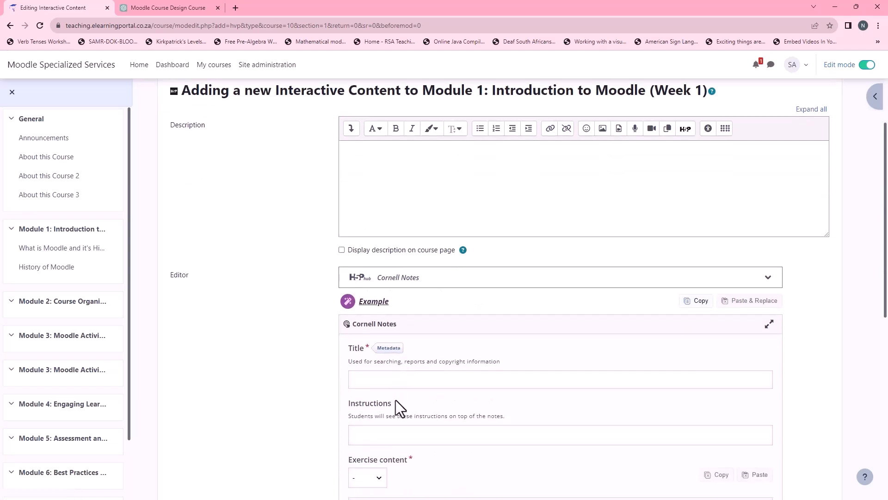
pyautogui.click(382, 379)
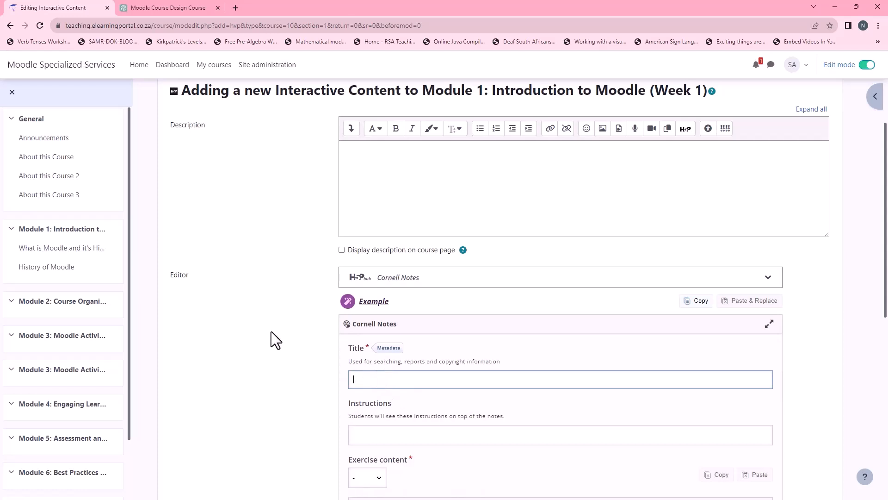
pyautogui.write('History of Moodle')
# Step: Enter the student instructions "Watch the video and make notes as you watch." for the Cornell Notes activity
pyautogui.scroll(-2, 384, 360)
pyautogui.click(391, 343)
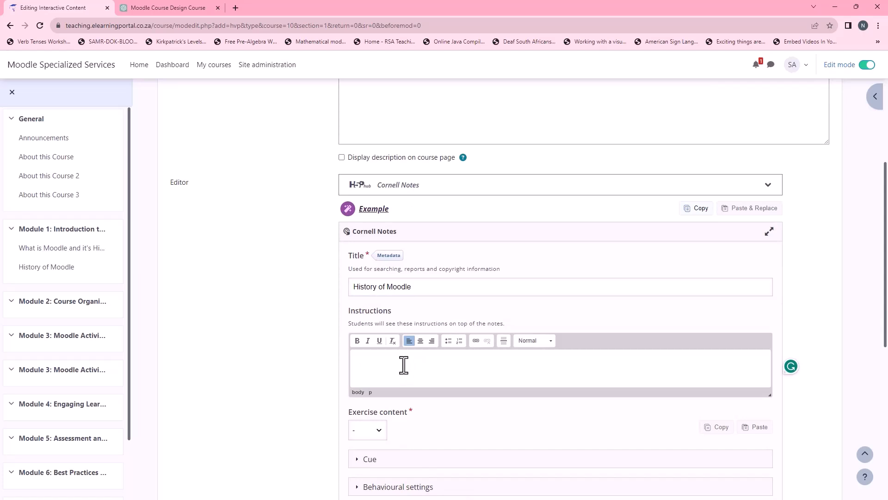
pyautogui.scroll(-2, 402, 365)
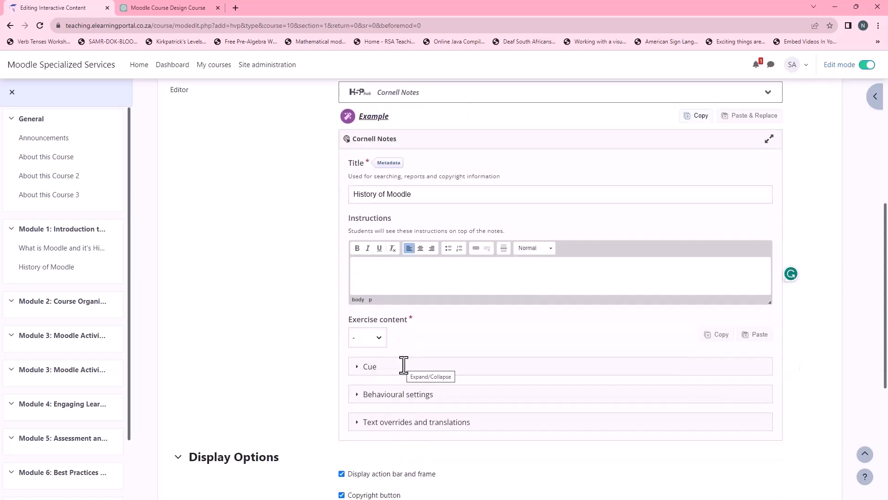
pyautogui.write('Wa')
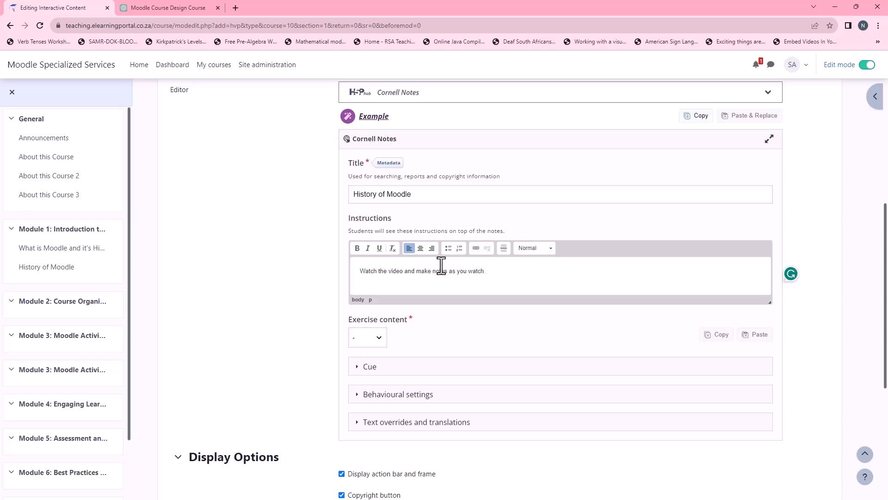
pyautogui.write('.')
pyautogui.write('.')
pyautogui.scroll(-2, 496, 275)
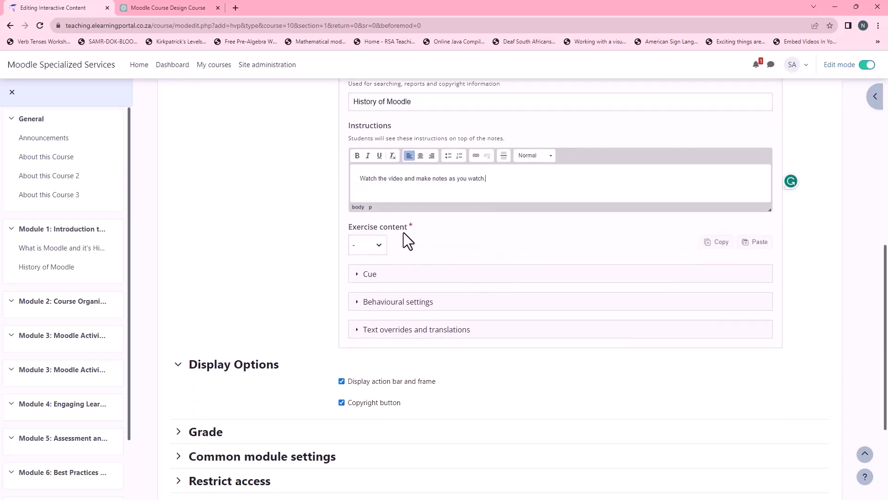
# Step: Set the exercise content of the Cornell Notes activity to Video and title the video "History of Moodle"
pyautogui.click(379, 246)
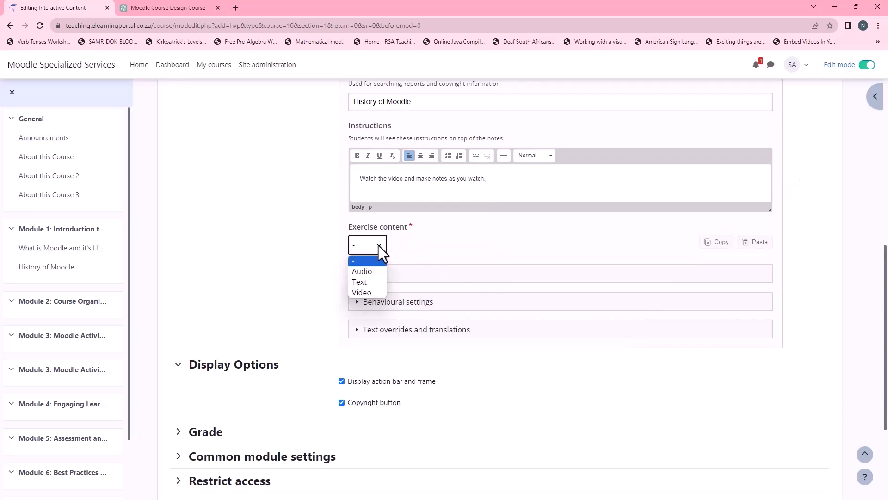
pyautogui.click(367, 290)
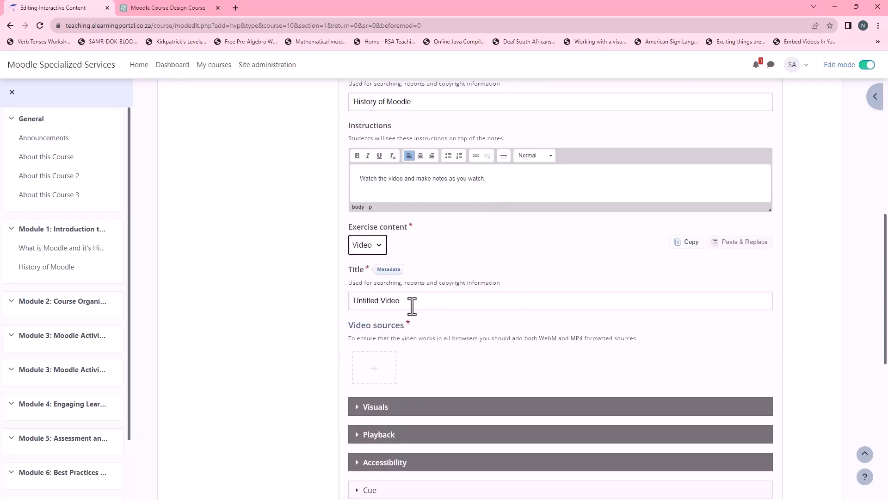
pyautogui.moveTo(419, 104); pyautogui.dragTo(345, 105)
pyautogui.hotkey('ctrl', 'c')
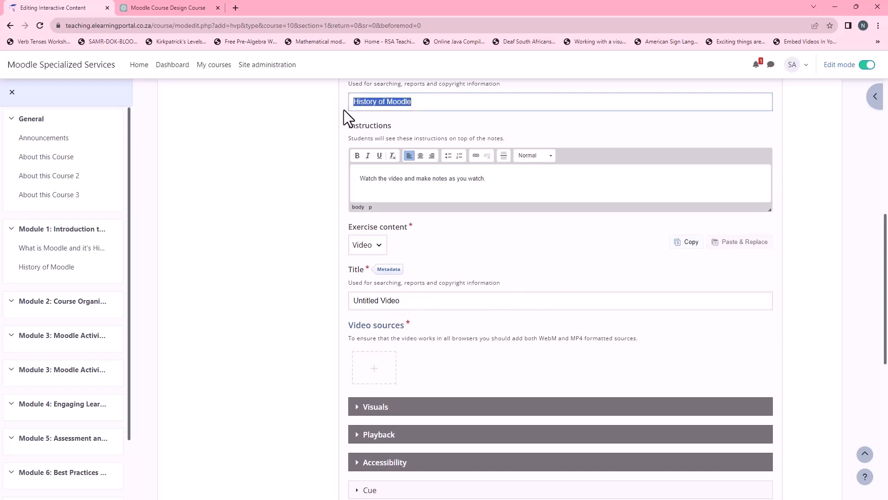
pyautogui.moveTo(404, 300); pyautogui.dragTo(344, 297)
pyautogui.hotkey('ctrl', 'v')
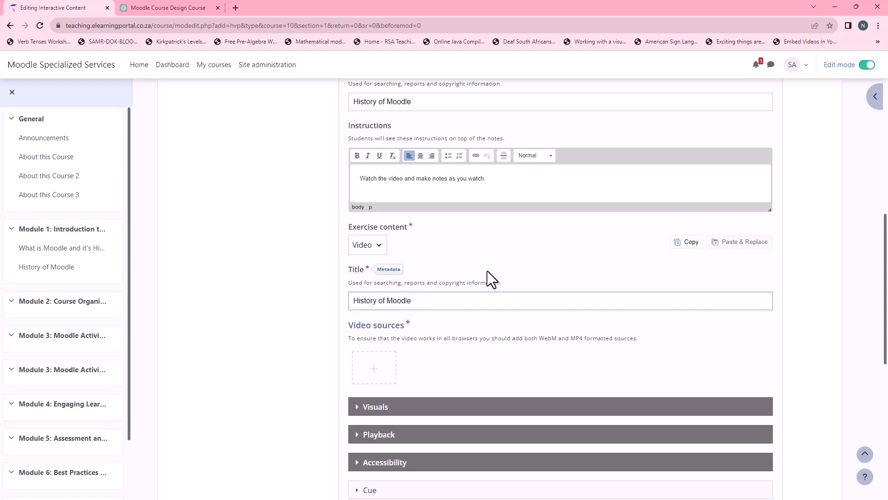
# Step: Insert the copied YouTube link as the video source for the exercise
pyautogui.click(375, 367)
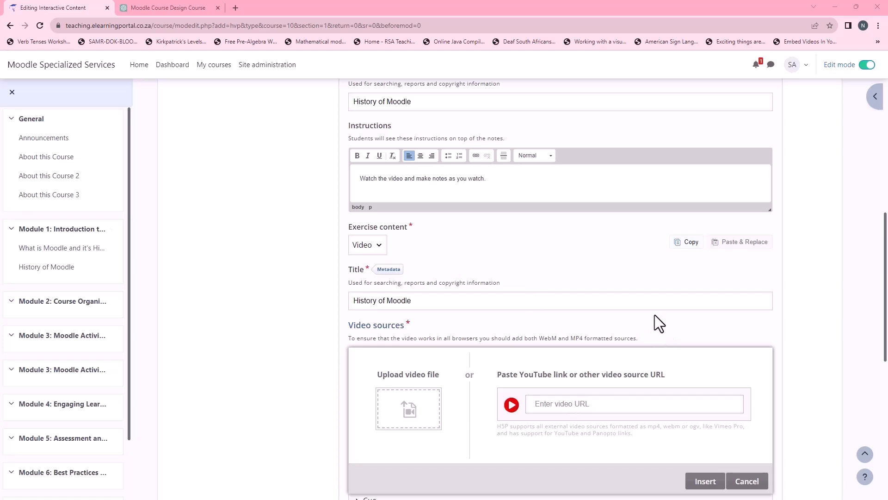
pyautogui.click(562, 408)
pyautogui.rightClick(561, 406)
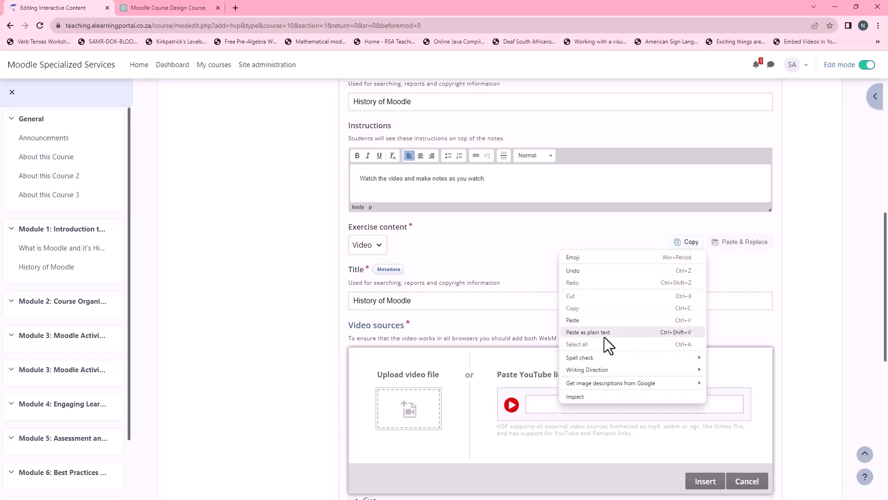
pyautogui.click(601, 320)
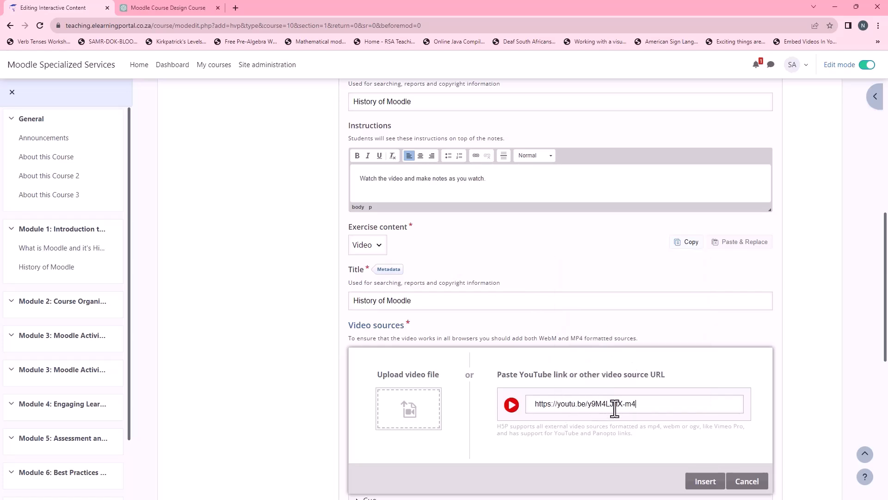
pyautogui.scroll(-1, 673, 380)
pyautogui.click(708, 440)
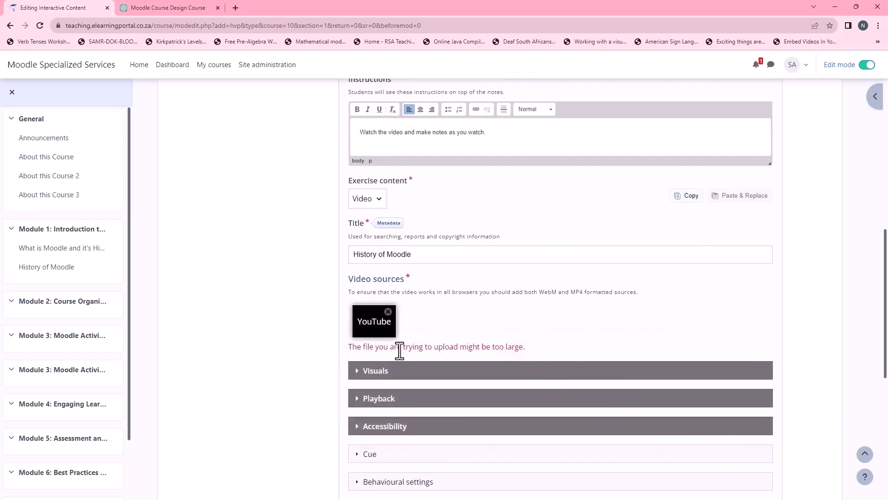
# Step: Review the video's Visuals and Playback options, the Cue, Notes and Summary field texts, and the Behavioural settings
pyautogui.scroll(-2, 282, 338)
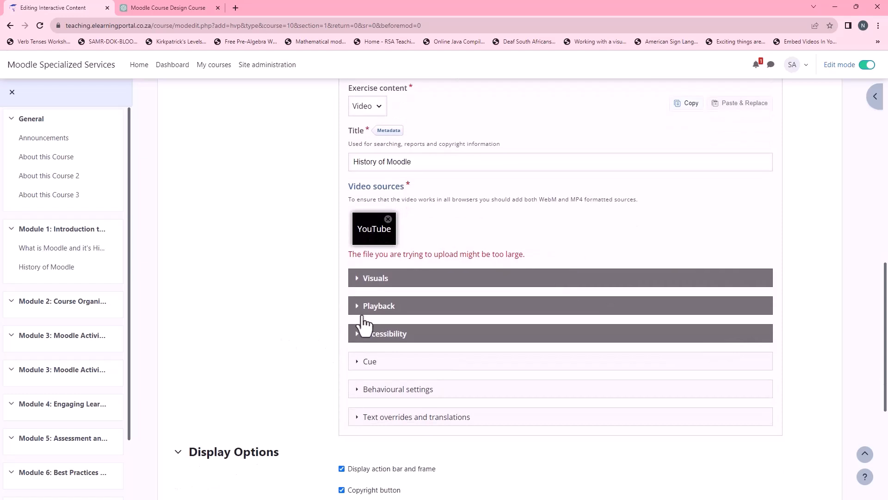
pyautogui.click(357, 279)
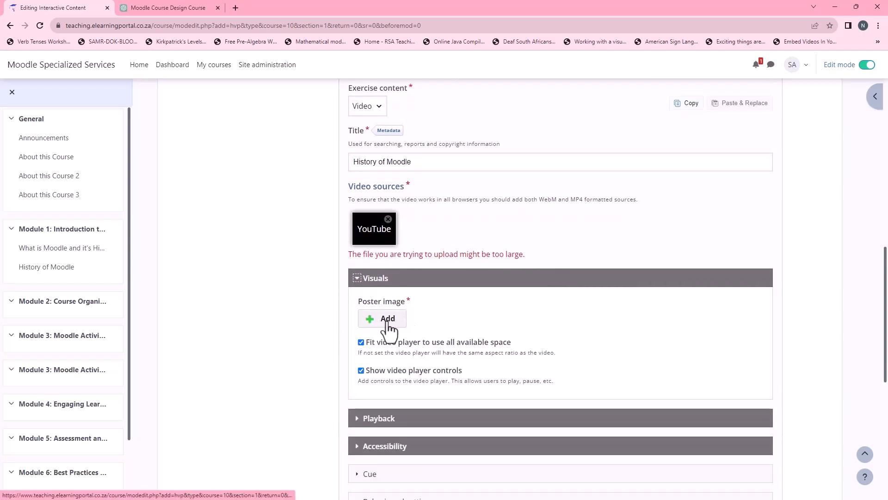
pyautogui.scroll(-2, 324, 352)
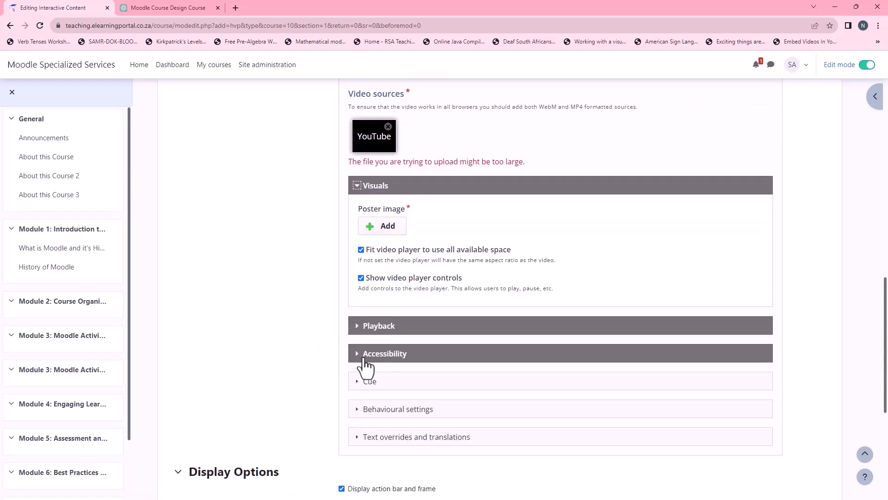
pyautogui.click(358, 326)
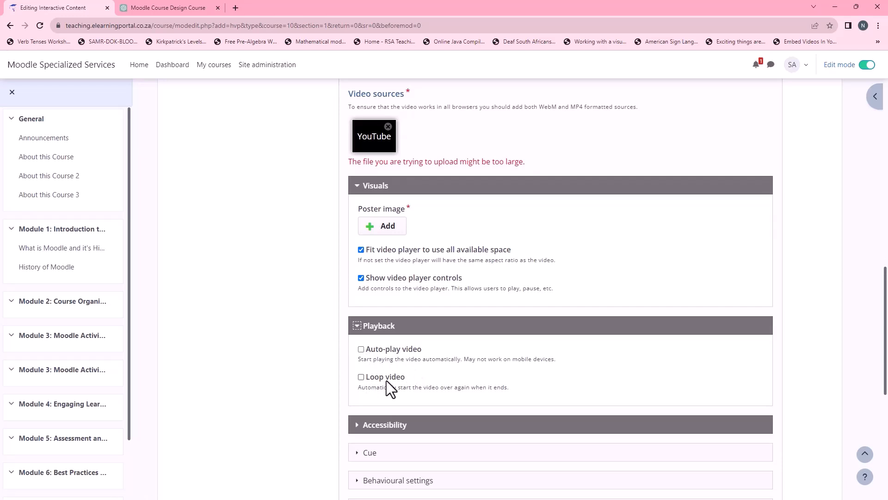
pyautogui.scroll(-3, 463, 370)
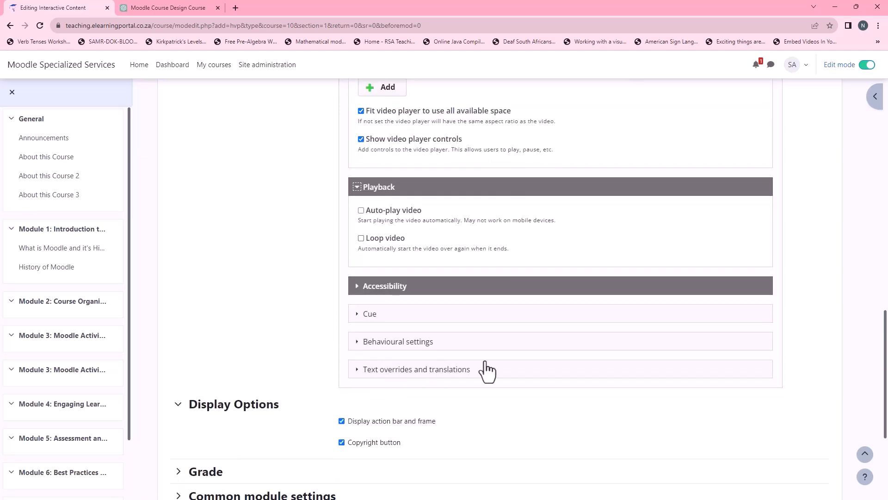
pyautogui.click(360, 317)
pyautogui.scroll(-2, 403, 384)
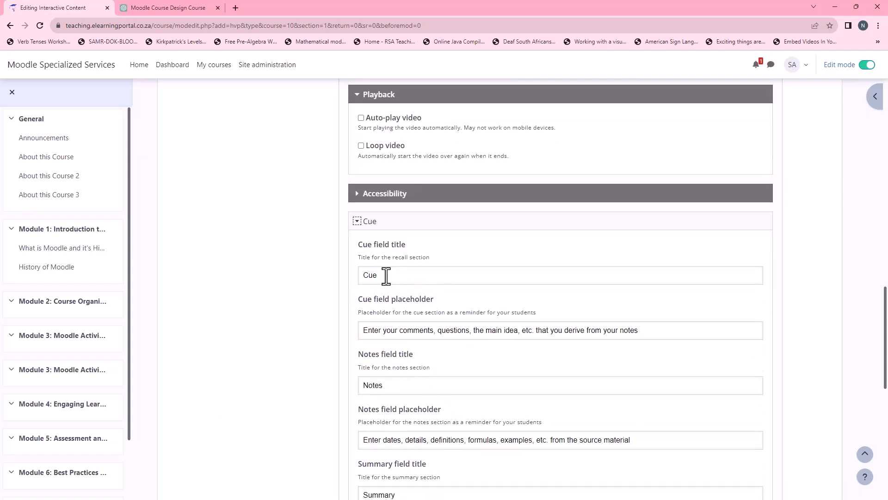
pyautogui.scroll(-3, 407, 389)
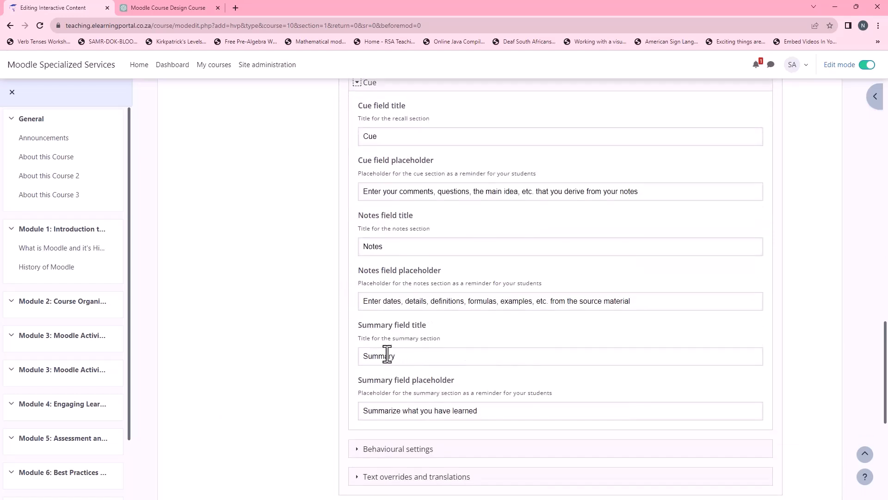
pyautogui.scroll(-3, 407, 356)
pyautogui.click(359, 269)
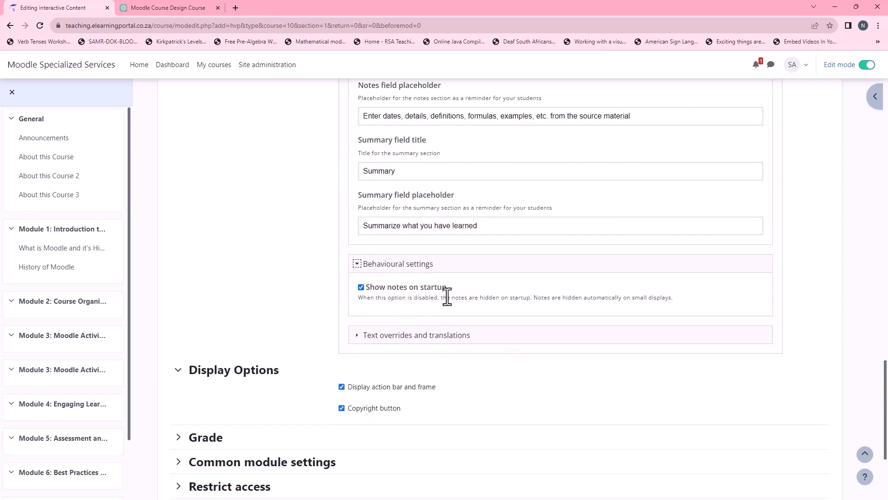
# Step: Examine the text overrides and translations for both Cornell Notes and Video
pyautogui.click(359, 338)
pyautogui.scroll(-3, 434, 403)
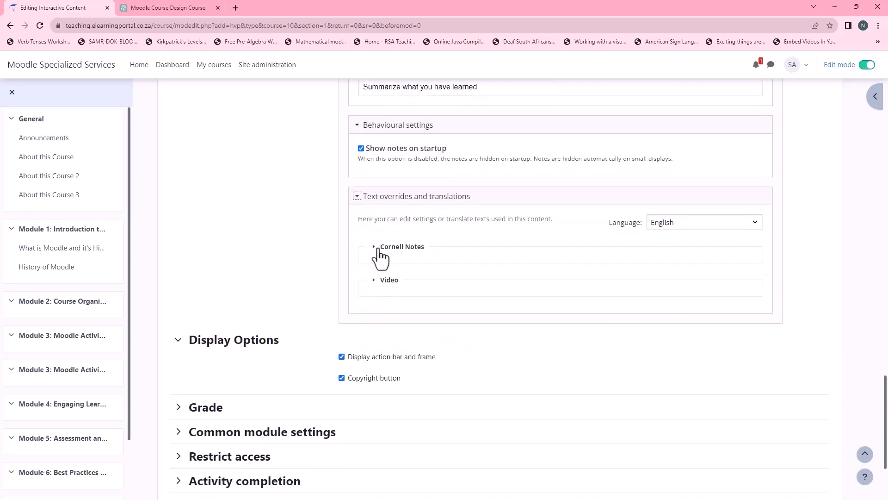
pyautogui.click(378, 249)
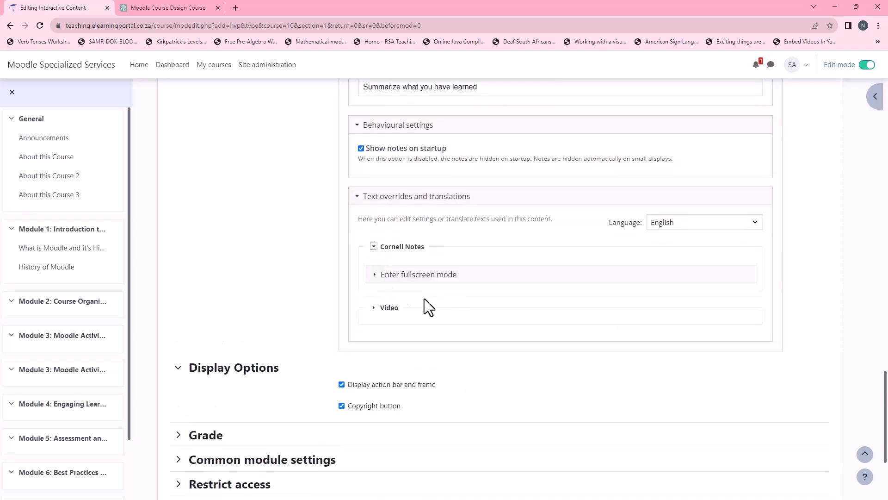
pyautogui.click(375, 276)
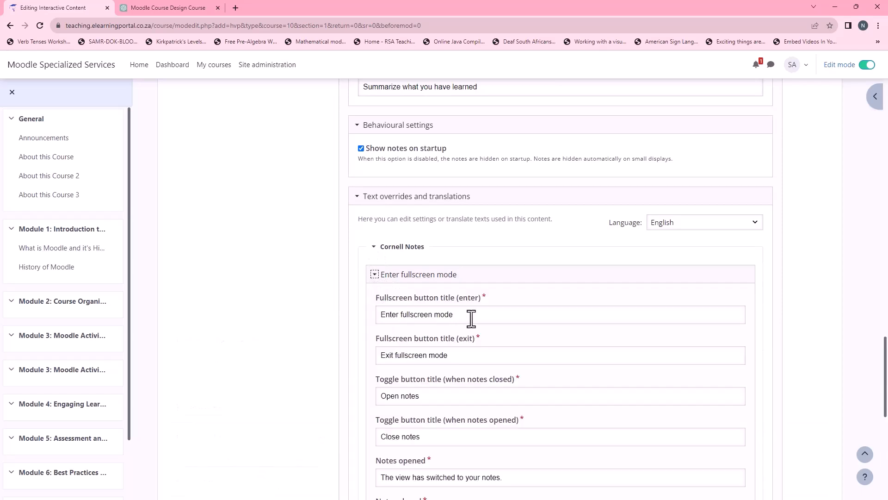
pyautogui.scroll(-2, 504, 357)
pyautogui.scroll(-1, 503, 356)
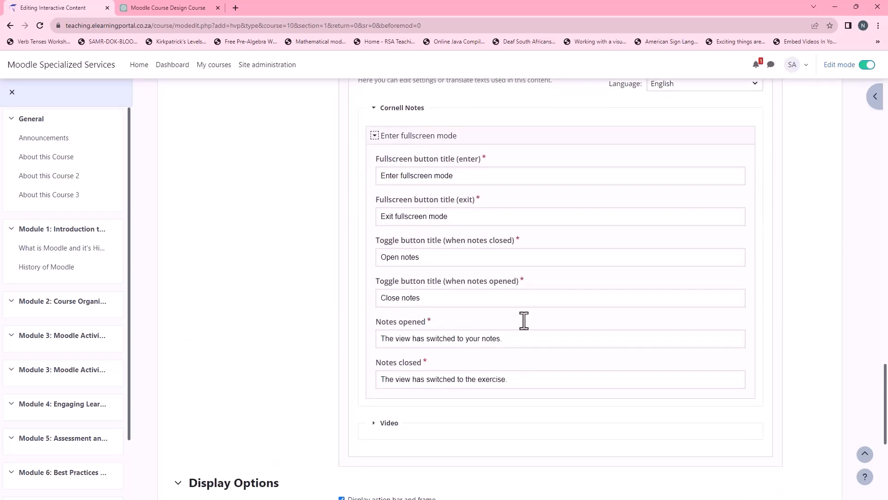
pyautogui.click(374, 423)
pyautogui.scroll(-3, 417, 393)
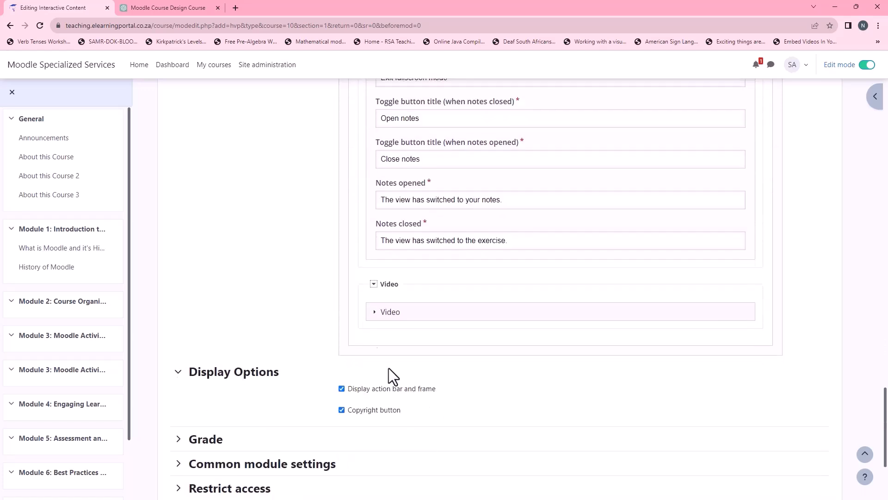
pyautogui.click(375, 312)
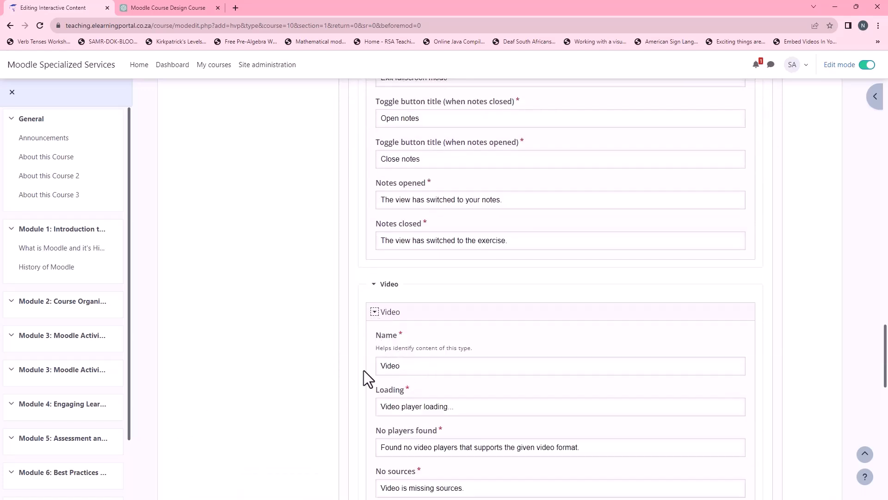
pyautogui.scroll(-1, 458, 416)
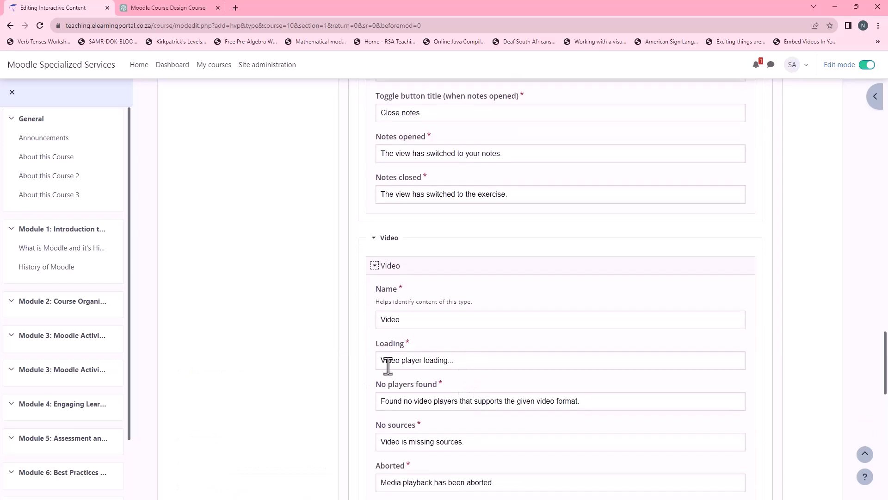
pyautogui.scroll(-2, 488, 415)
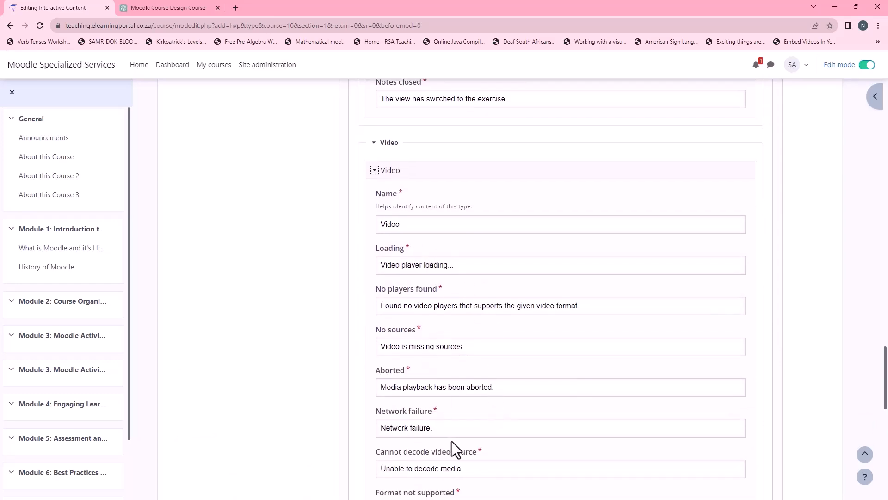
pyautogui.scroll(-11, 464, 406)
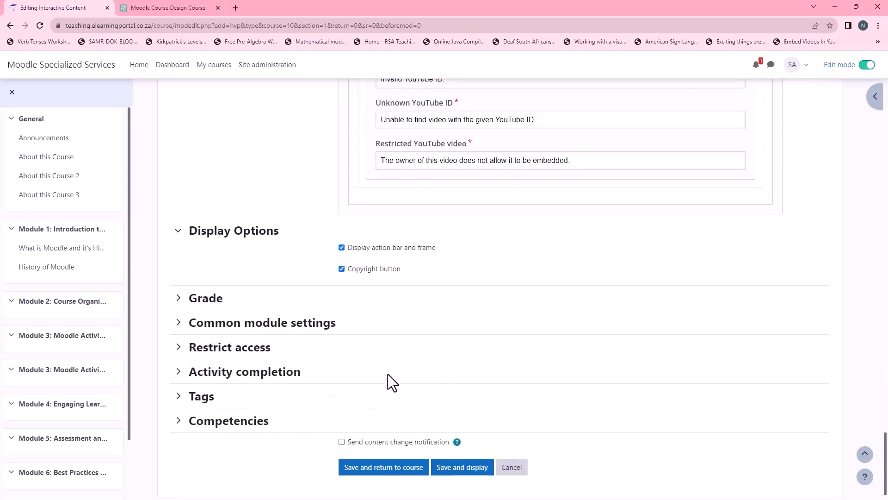
# Step: Set completion tracking to "Show activity as complete when conditions are met", then save and display the activity
pyautogui.click(179, 298)
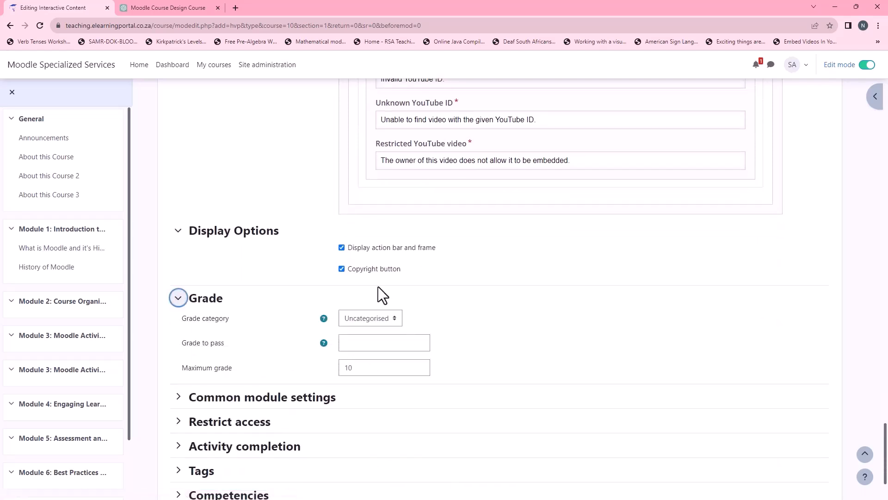
pyautogui.scroll(-2, 287, 365)
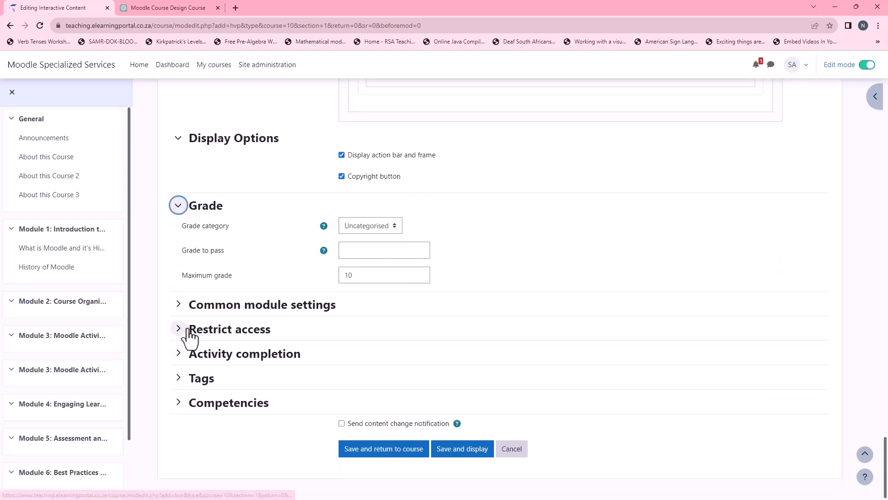
pyautogui.click(179, 354)
pyautogui.scroll(-1, 312, 346)
pyautogui.click(376, 321)
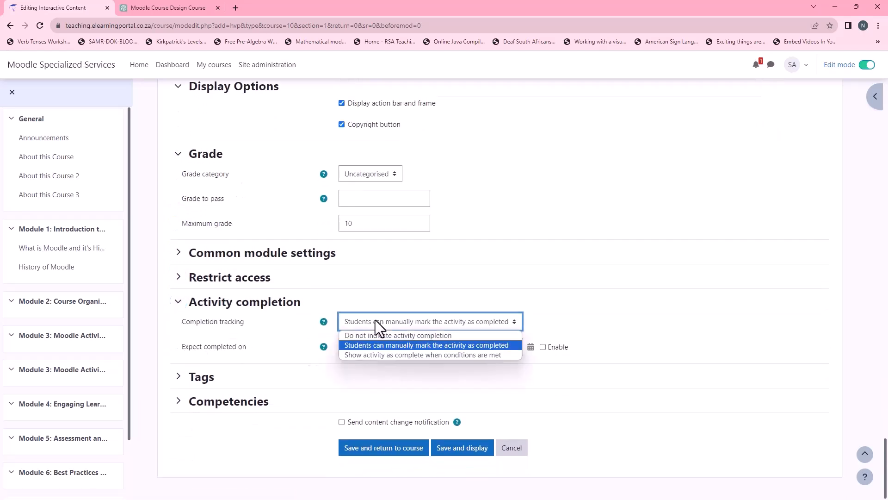
pyautogui.click(375, 354)
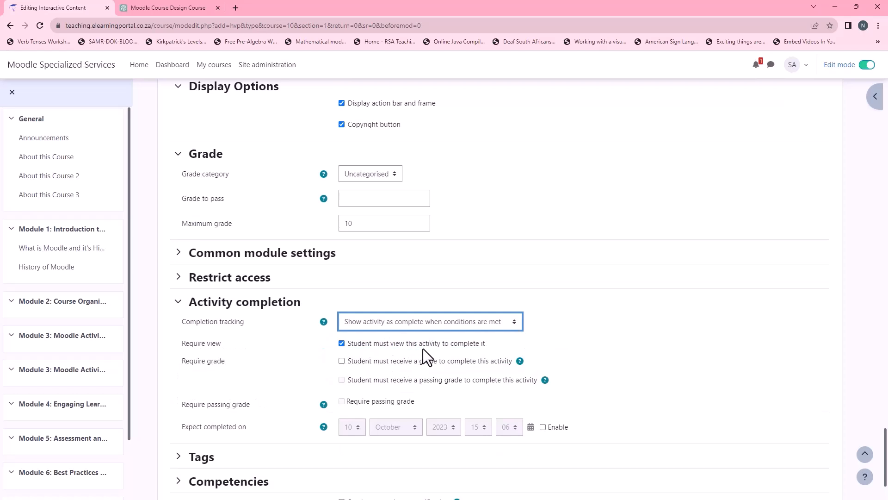
pyautogui.scroll(-2, 260, 347)
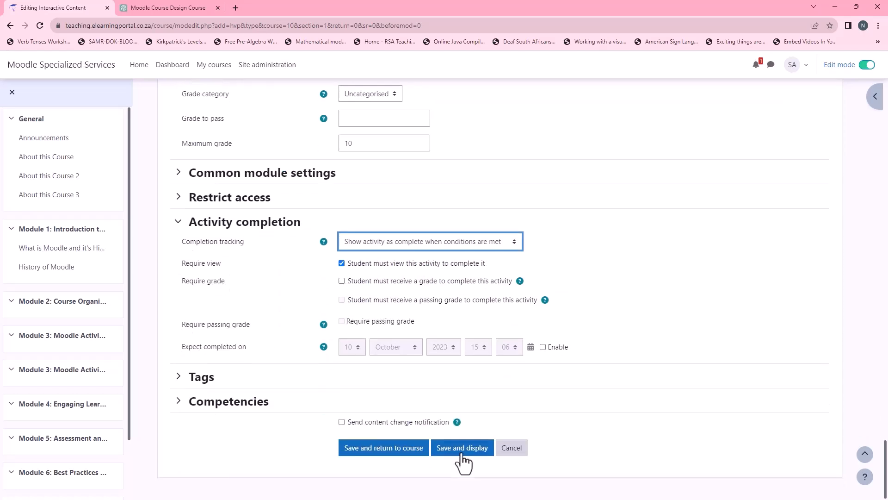
pyautogui.click(462, 453)
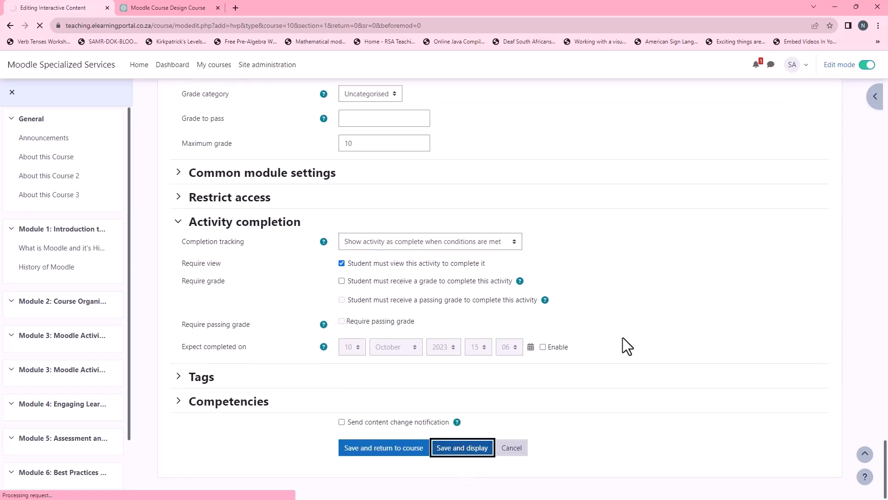
# Step: Preview the saved activity by playing and pausing the embedded video and trying the Cue and Notes fields
pyautogui.scroll(-2, 366, 319)
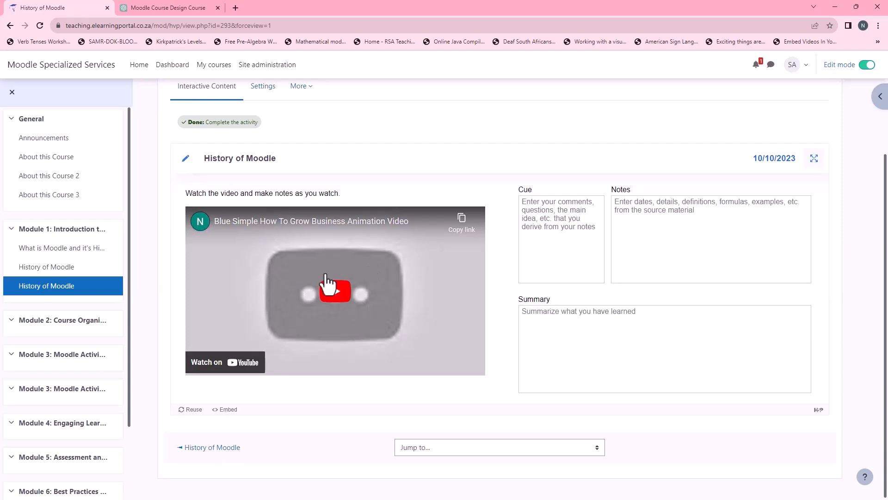
pyautogui.click(335, 292)
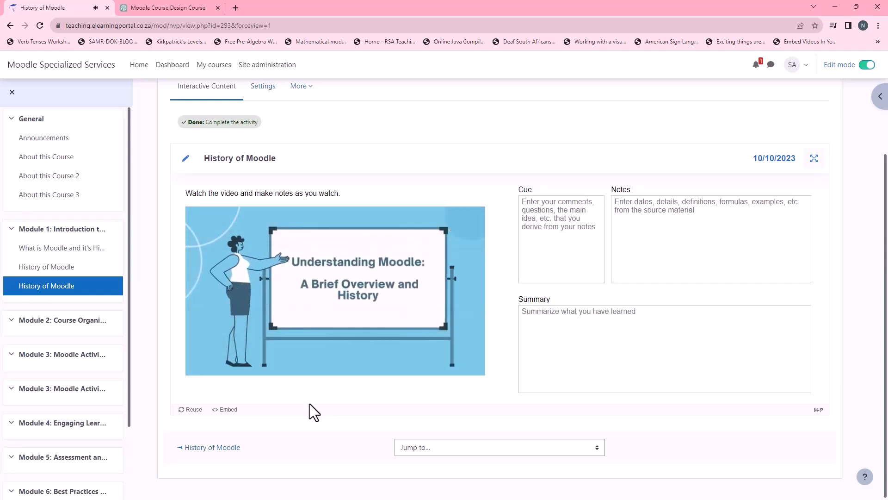
pyautogui.click(203, 366)
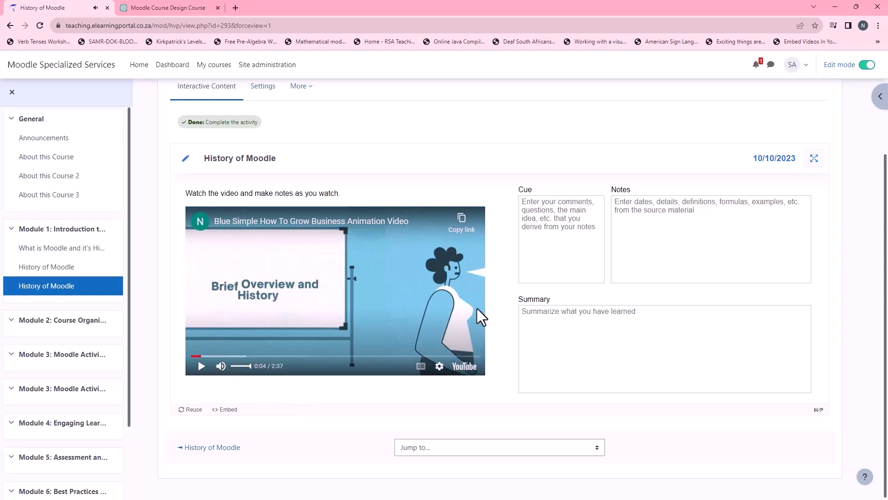
pyautogui.click(549, 224)
pyautogui.click(633, 212)
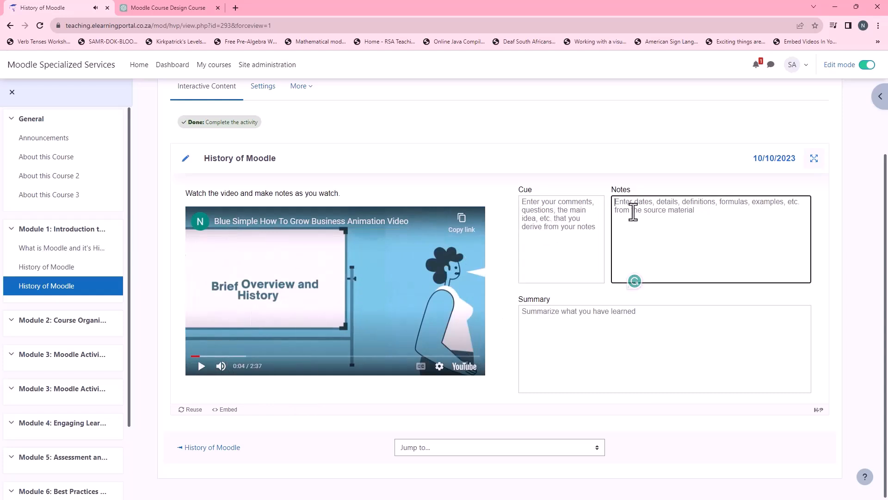
# Step: Try the Summary and Cue fields, then resume and pause the embedded video in the History of Moodle activity
pyautogui.click(542, 324)
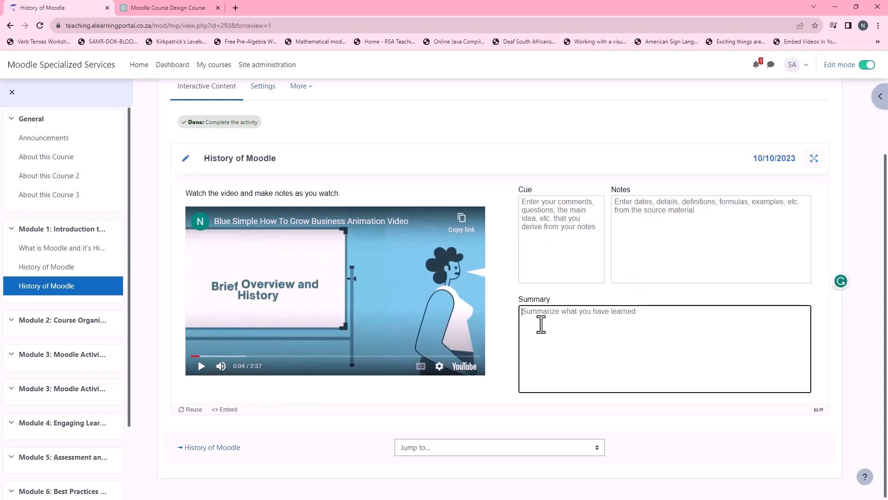
pyautogui.click(557, 222)
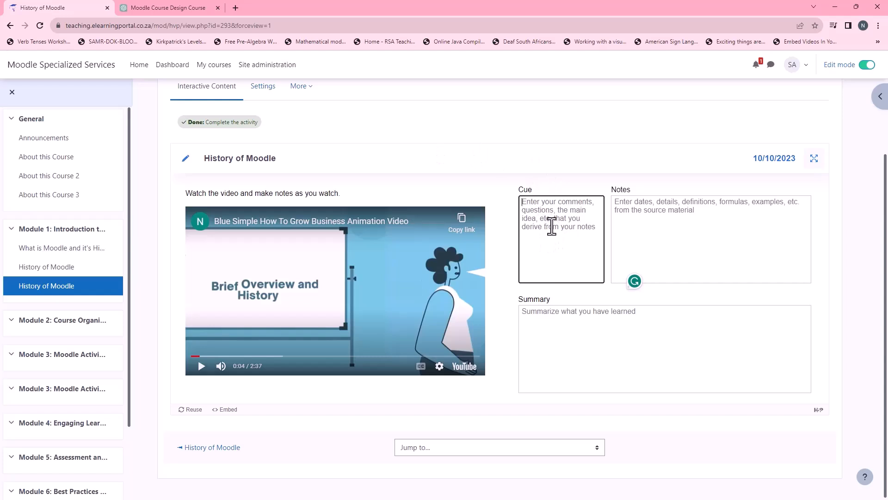
pyautogui.click(201, 367)
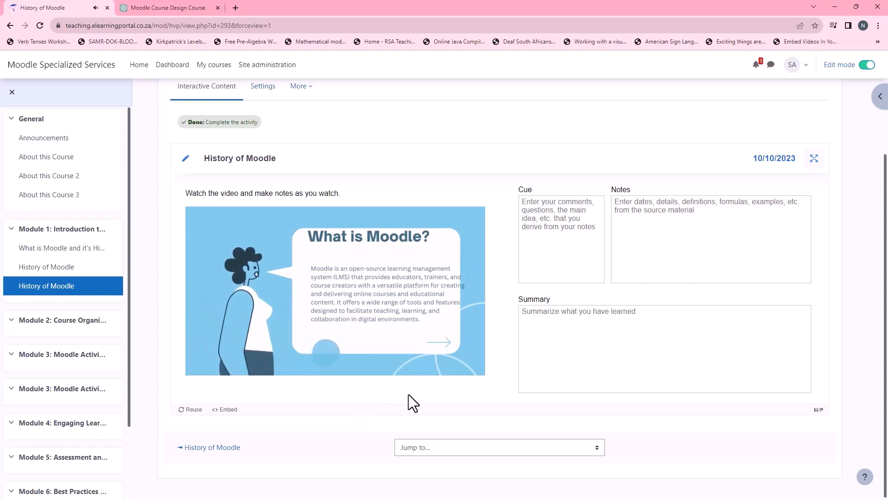
pyautogui.moveTo(372, 300)
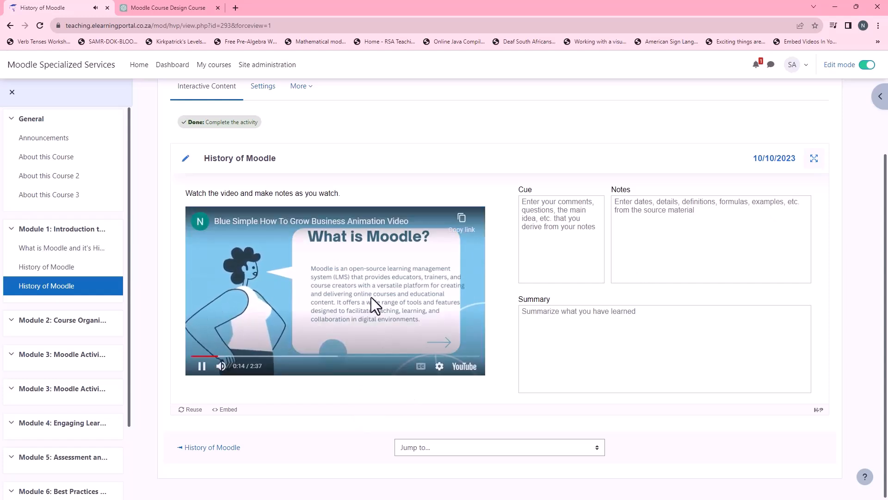
pyautogui.click(202, 367)
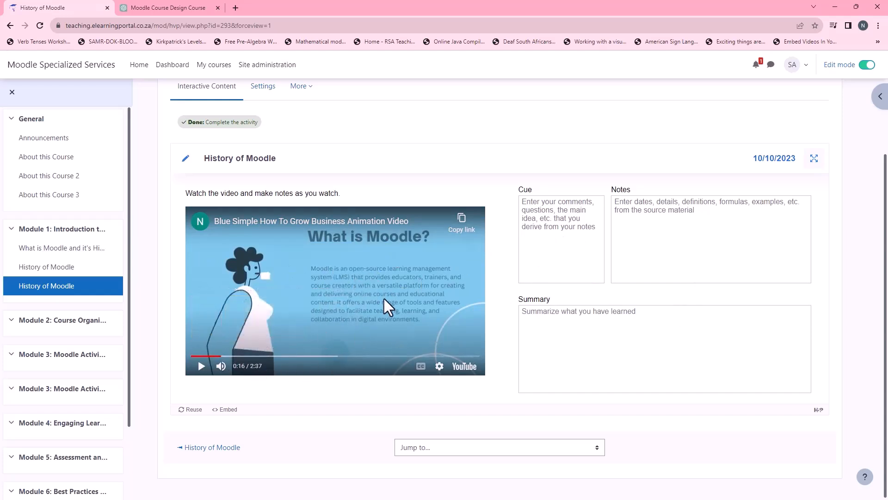
# Step: Return to the Using Moodle for Course Design course page and check the activities listed under Module 1
pyautogui.scroll(2, 386, 331)
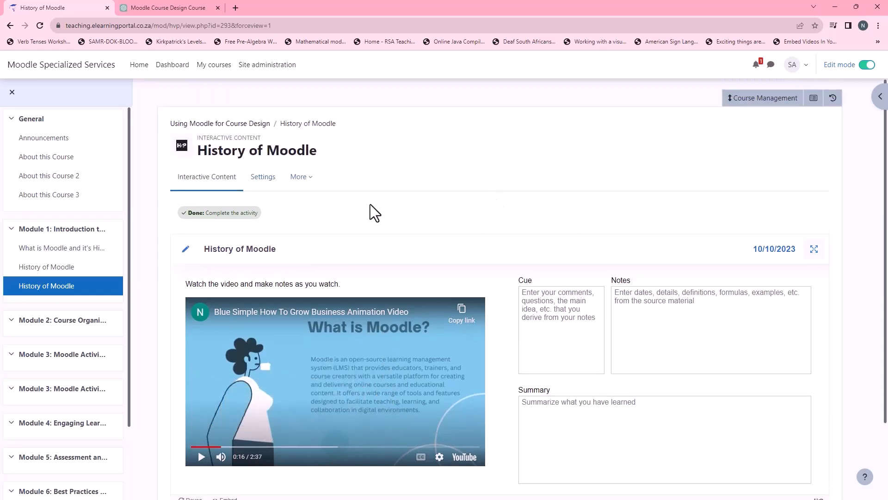
pyautogui.click(231, 124)
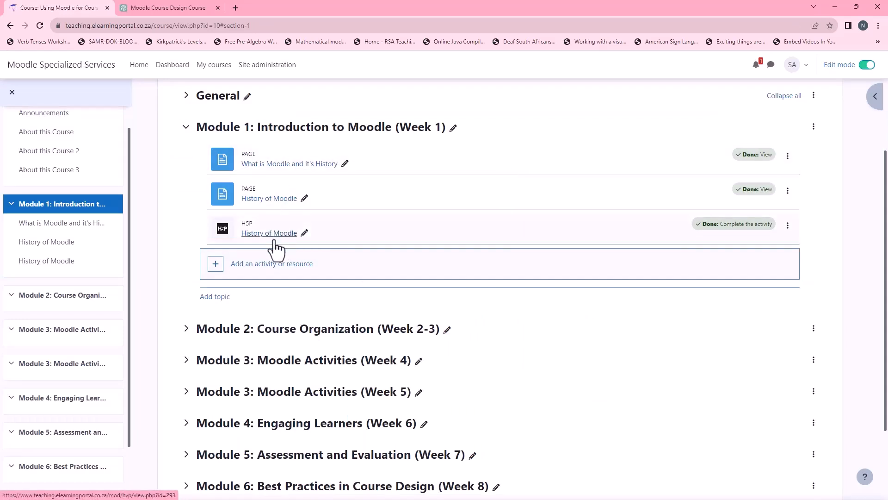
pyautogui.moveTo(351, 242); pyautogui.dragTo(336, 314)
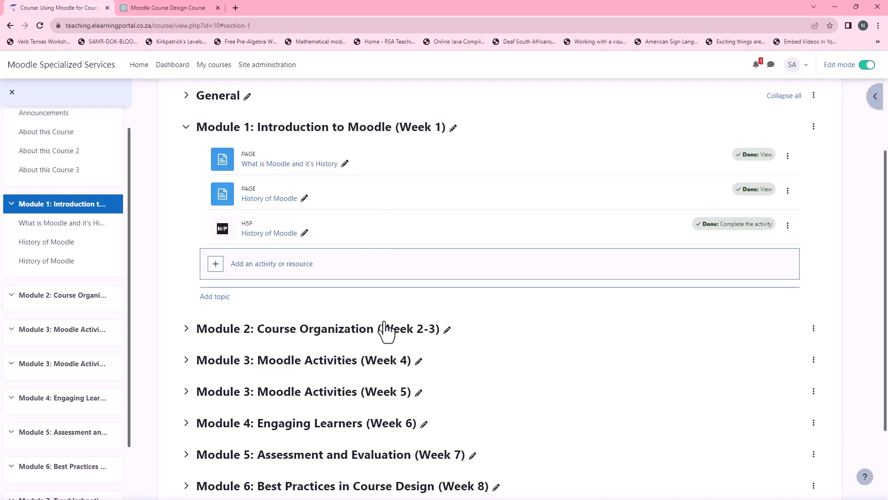
# Step: Switch to the ChatGPT conversation and copy the HTML code of the "What is Moodle and its history" document
pyautogui.click(174, 7)
pyautogui.scroll(5, 258, 238)
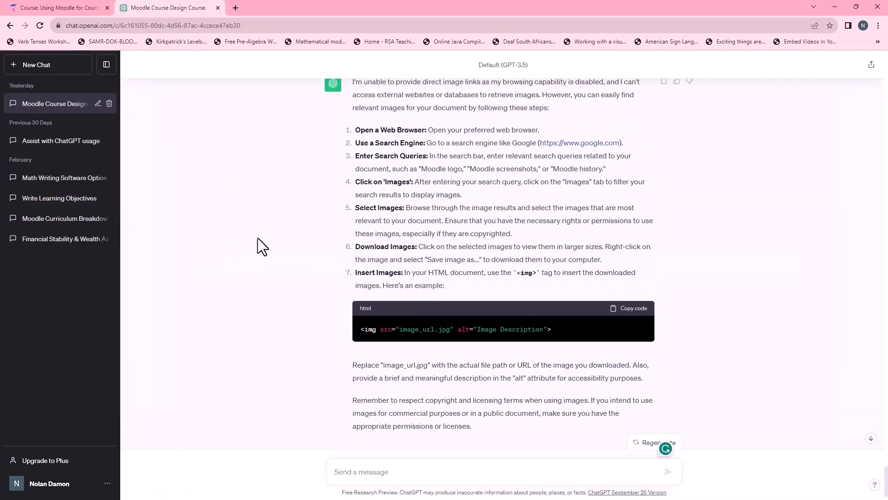
pyautogui.scroll(10, 257, 238)
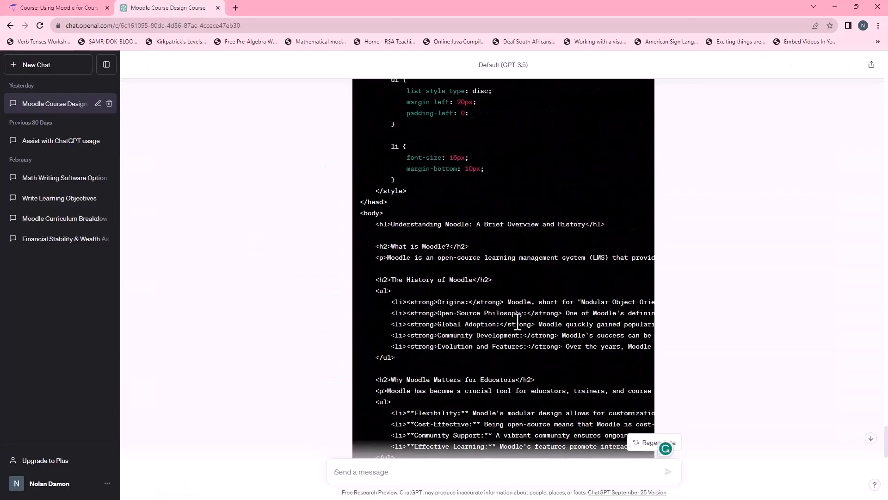
pyautogui.scroll(3, 518, 322)
pyautogui.click(635, 217)
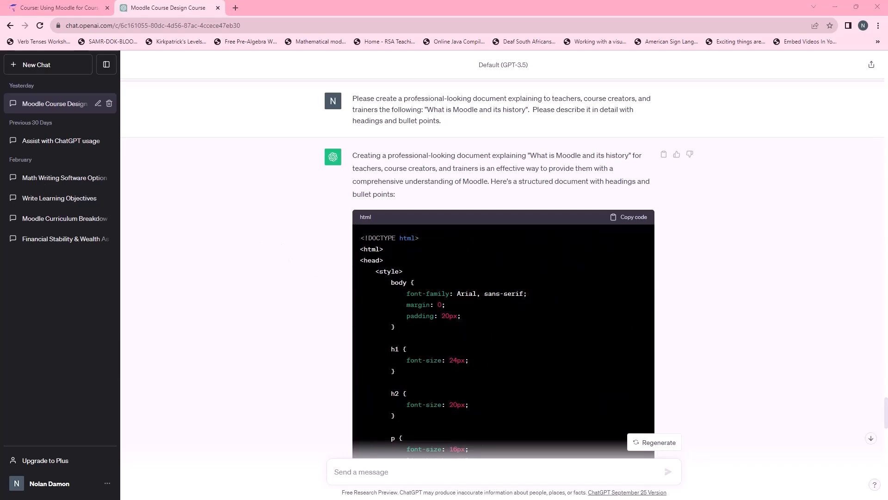
# Step: Switch to a blank Word document, maximize it, and paste the copied HTML code into it
pyautogui.click(291, 241)
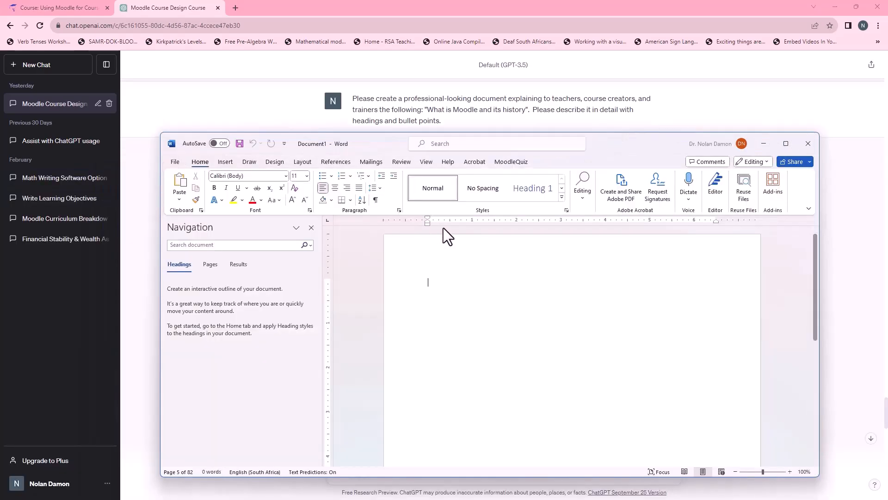
pyautogui.doubleClick(607, 140)
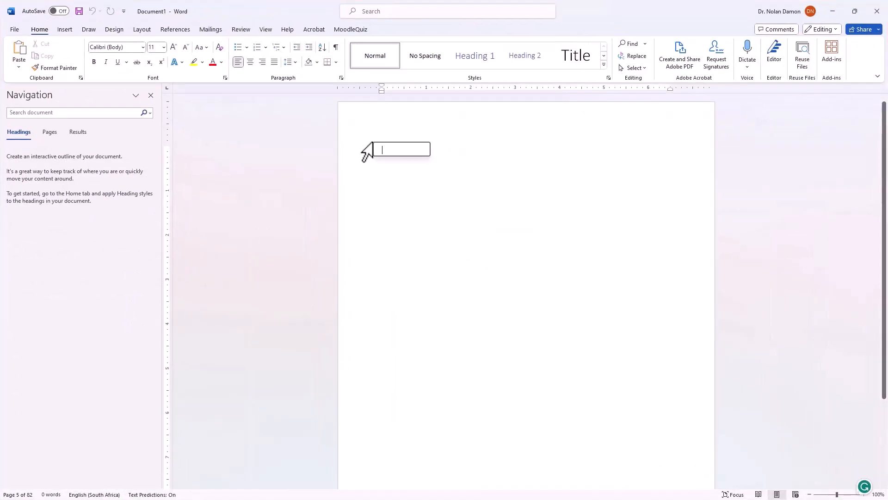
pyautogui.rightClick(400, 168)
pyautogui.click(423, 231)
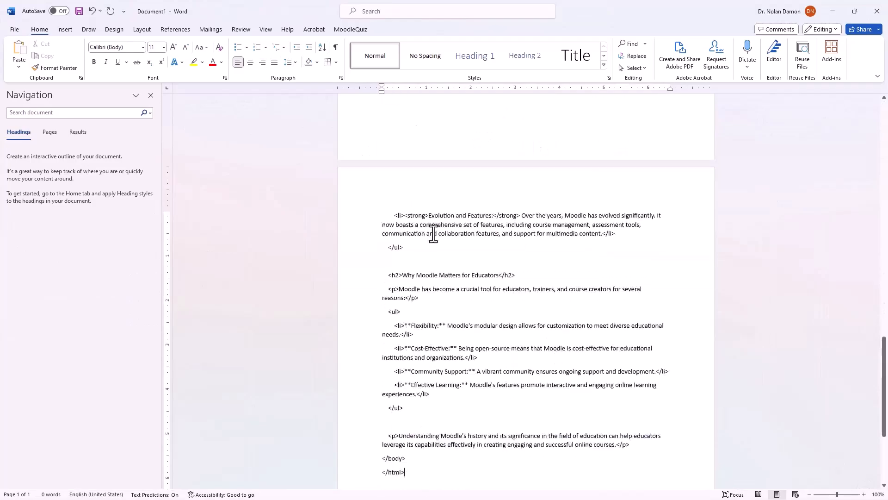
# Step: Start saving a copy in the Module 1 Introduction to Moodle (Week 1) folder within Using CHATGPT for Moodle Course on the Desktop
pyautogui.click(14, 29)
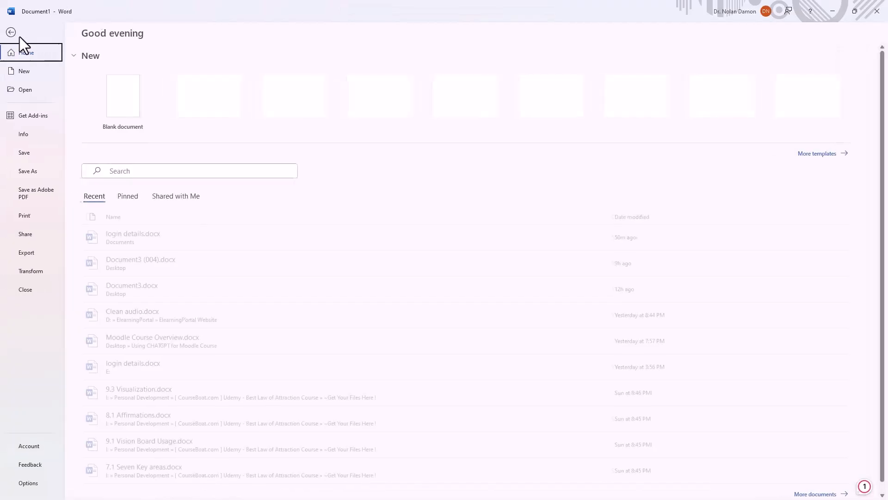
pyautogui.click(43, 170)
pyautogui.click(148, 220)
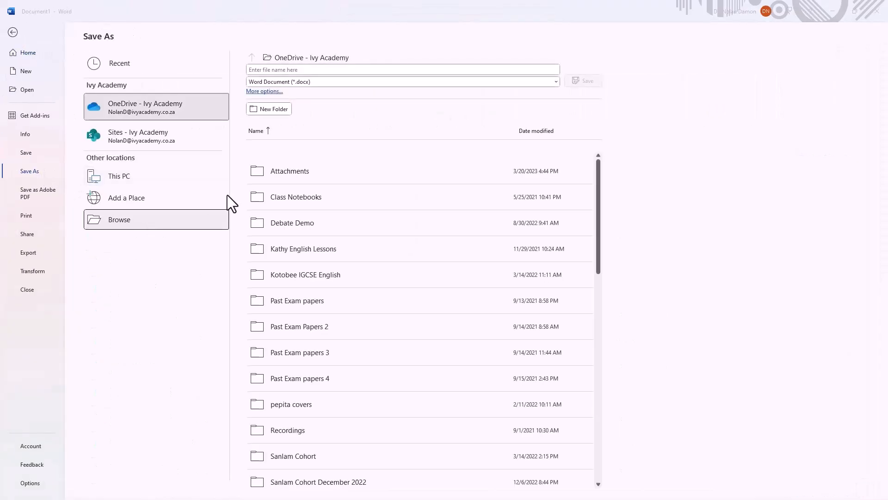
pyautogui.click(55, 82)
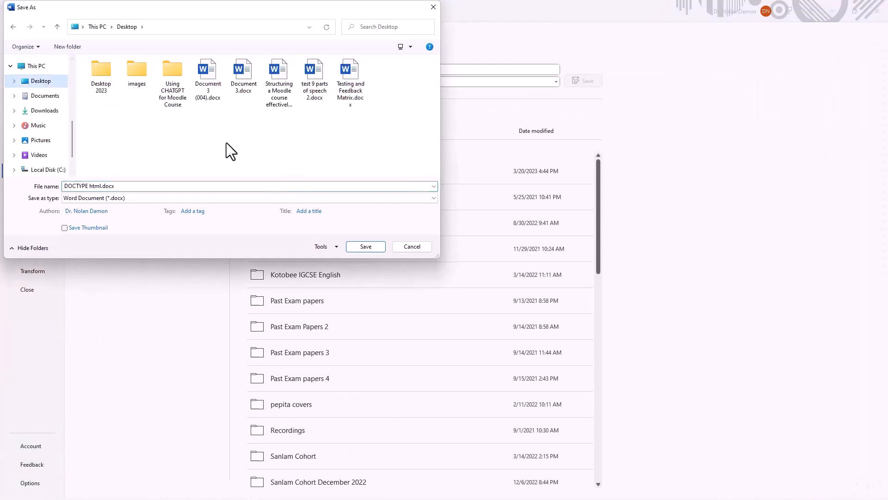
pyautogui.doubleClick(180, 98)
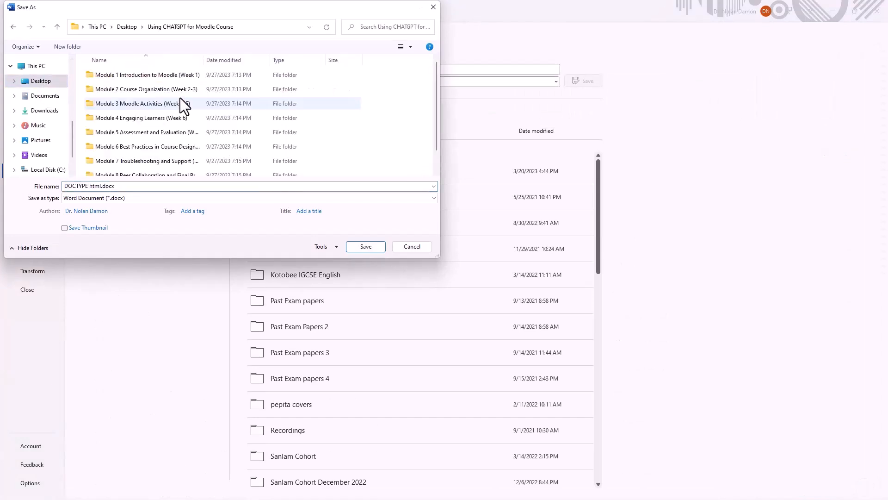
pyautogui.doubleClick(140, 76)
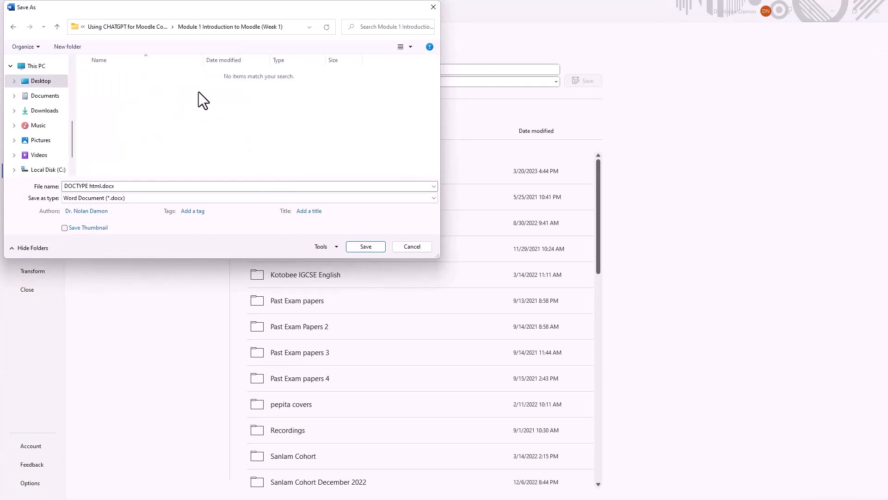
# Step: Save the document as "Module 1 History of Moodle" and close it, keeping its changes
pyautogui.click(121, 186)
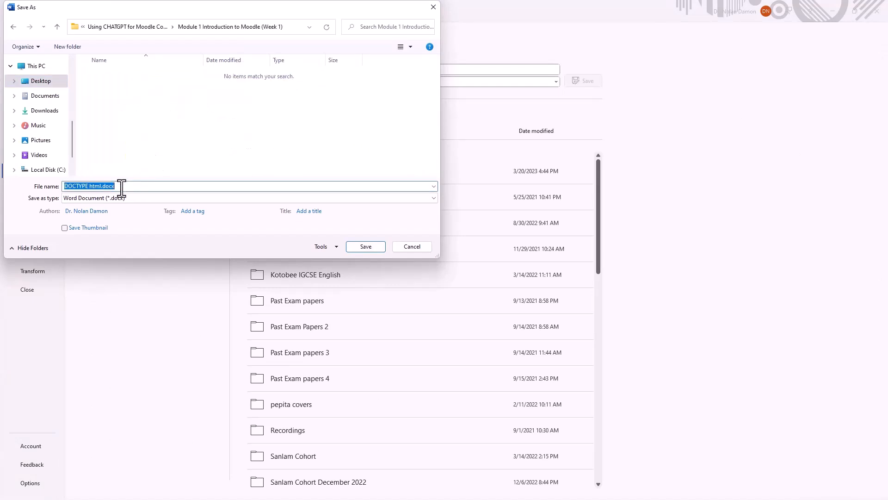
pyautogui.write('Hi')
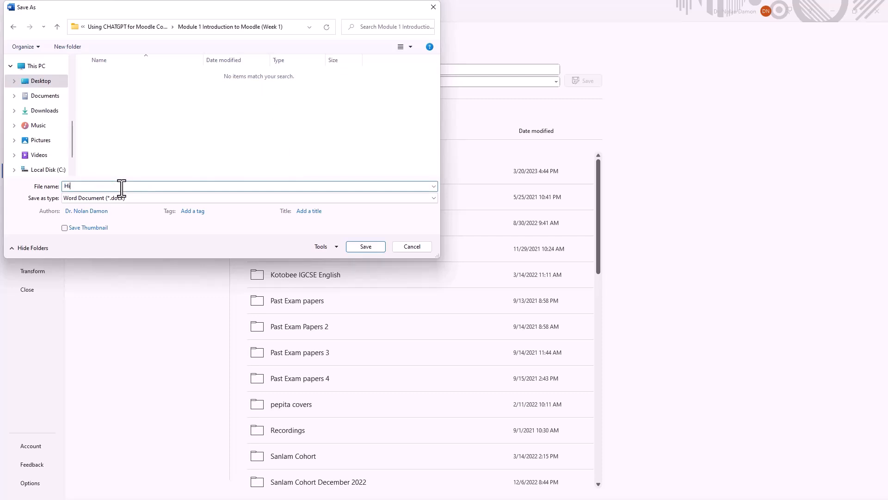
pyautogui.write('story of Moodle')
pyautogui.click(66, 188)
pyautogui.write('Module 1')
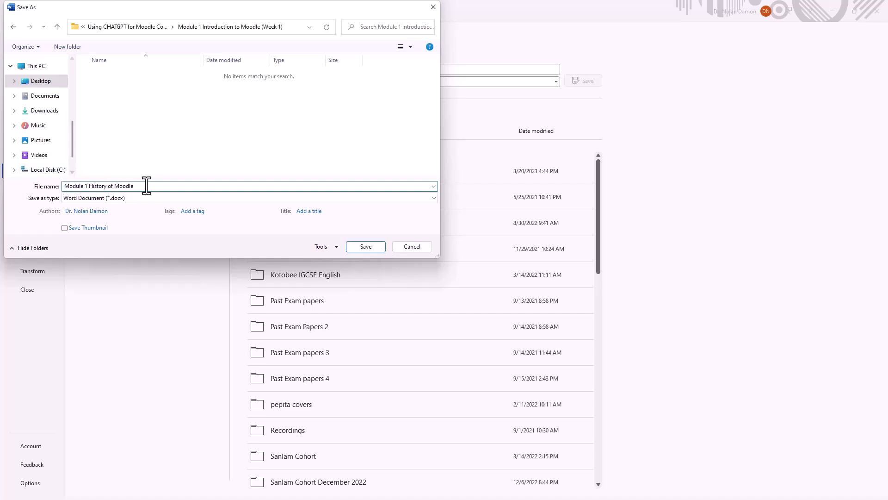
pyautogui.click(366, 247)
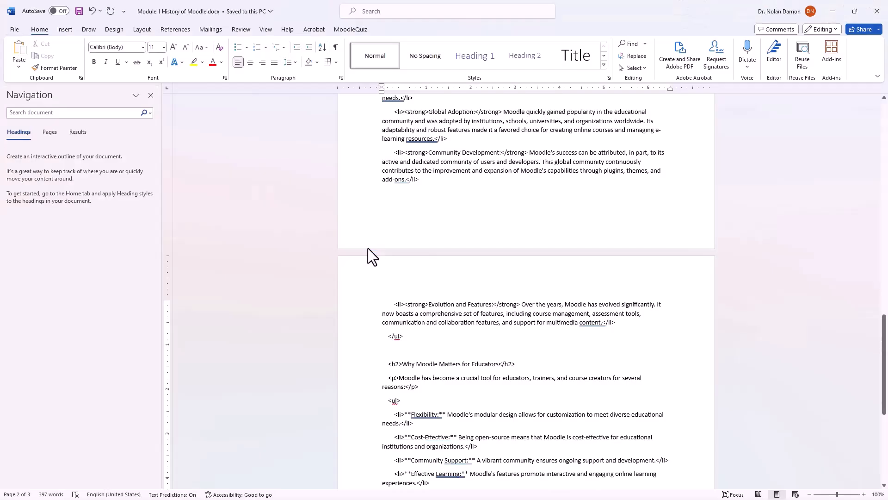
pyautogui.click(882, 13)
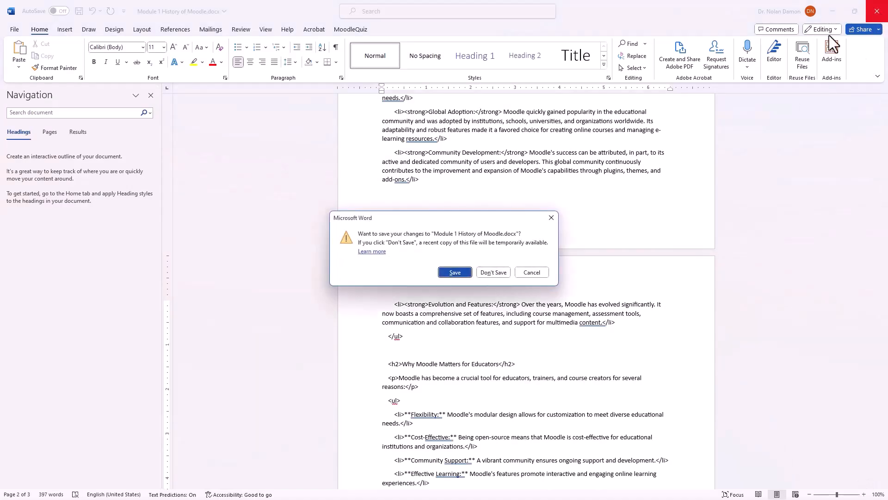
pyautogui.click(455, 272)
# Step: Minimize the browser windows, open the Using CHATGPT for Moodle Course folder from the desktop, and check the Module 1 folder's contents
pyautogui.click(835, 4)
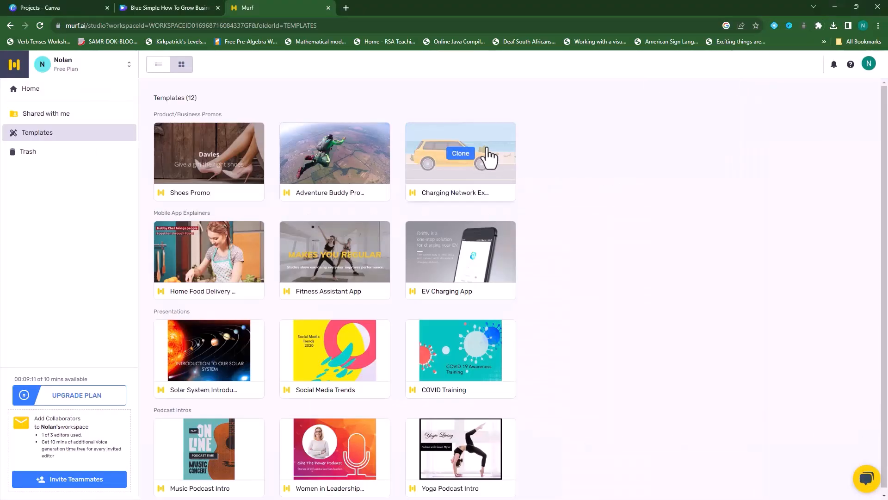
pyautogui.click(835, 5)
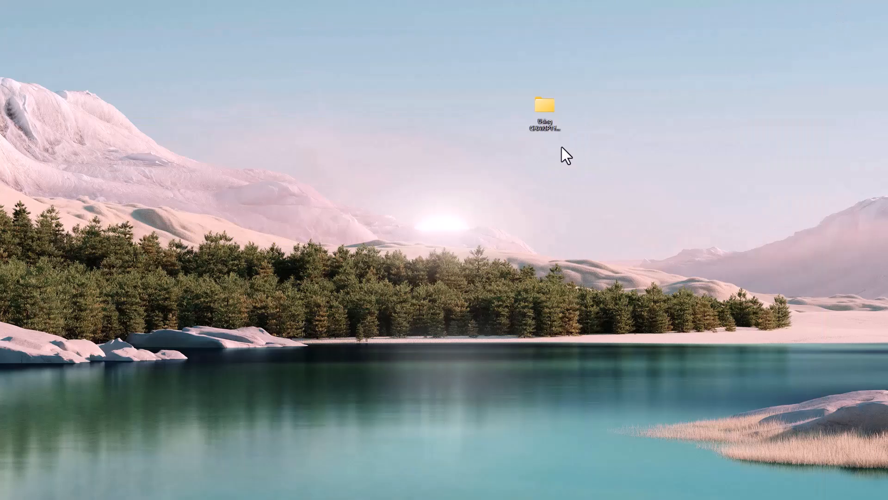
pyautogui.doubleClick(547, 113)
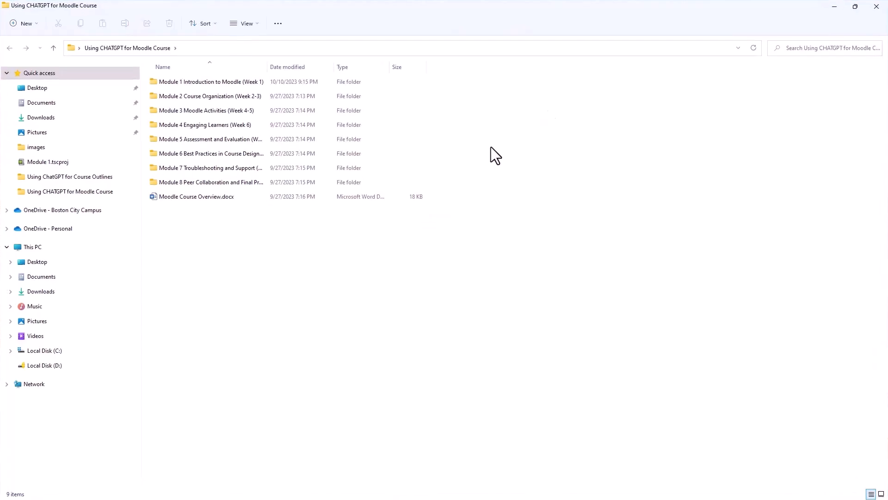
pyautogui.click(207, 84)
pyautogui.doubleClick(207, 84)
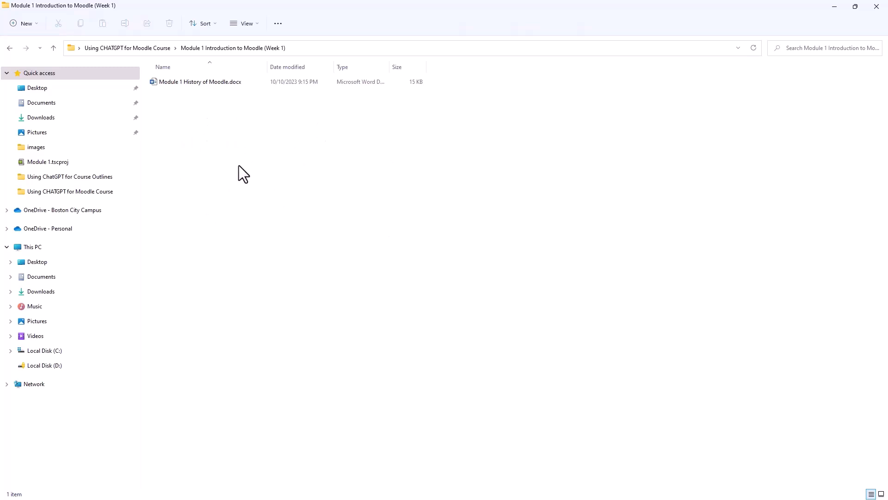
pyautogui.click(116, 51)
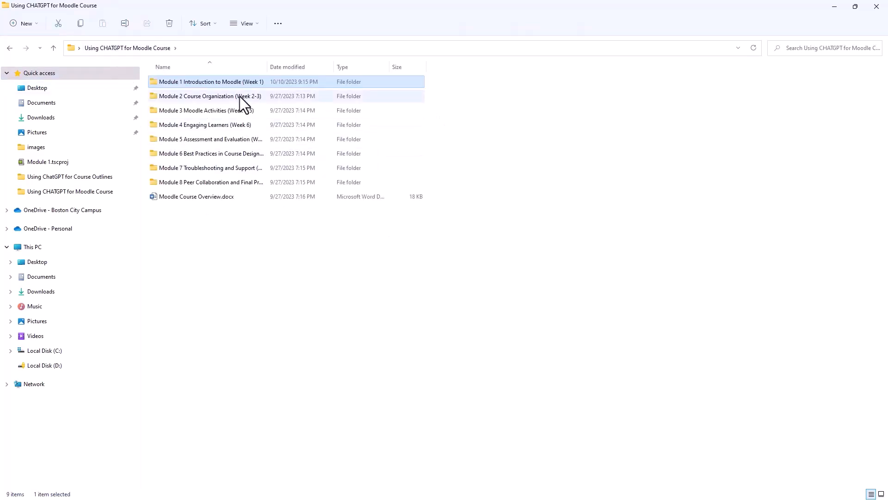
pyautogui.doubleClick(215, 82)
pyautogui.click(8, 50)
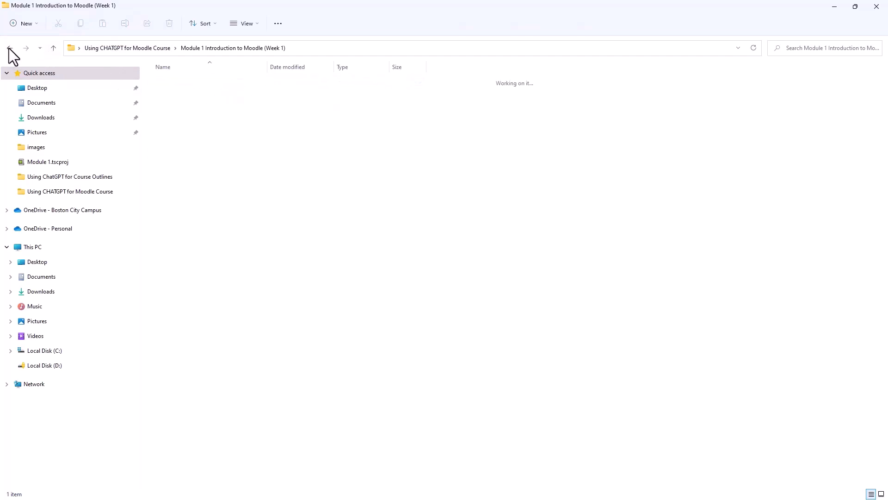
# Step: Open Moodle Course Overview.docx, review the two topics listed under Module 1, and minimize the document
pyautogui.doubleClick(221, 197)
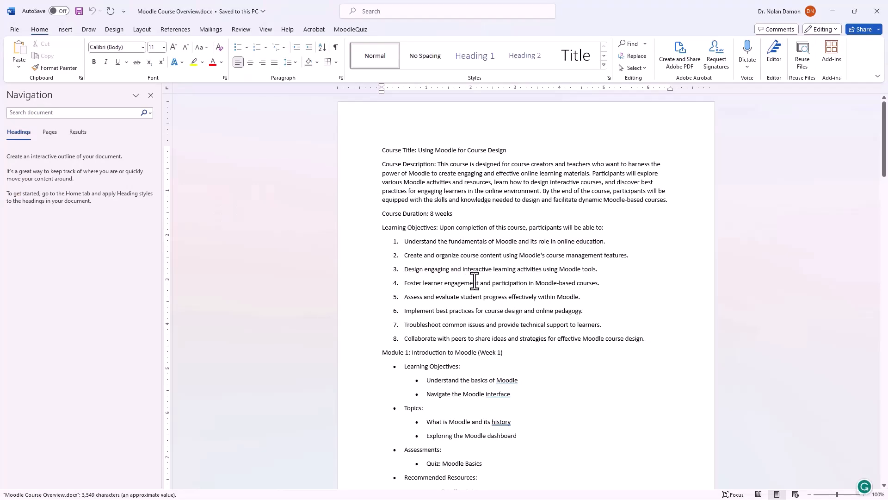
pyautogui.scroll(-3, 474, 282)
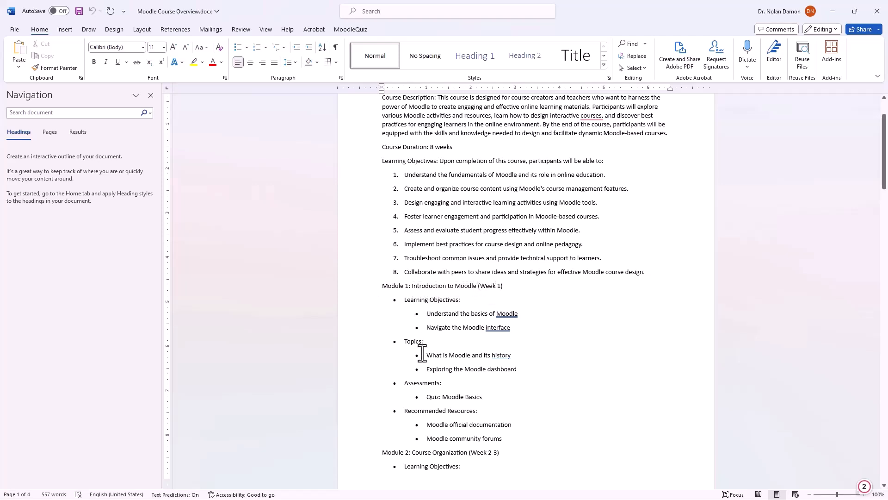
pyautogui.moveTo(426, 356); pyautogui.dragTo(505, 356)
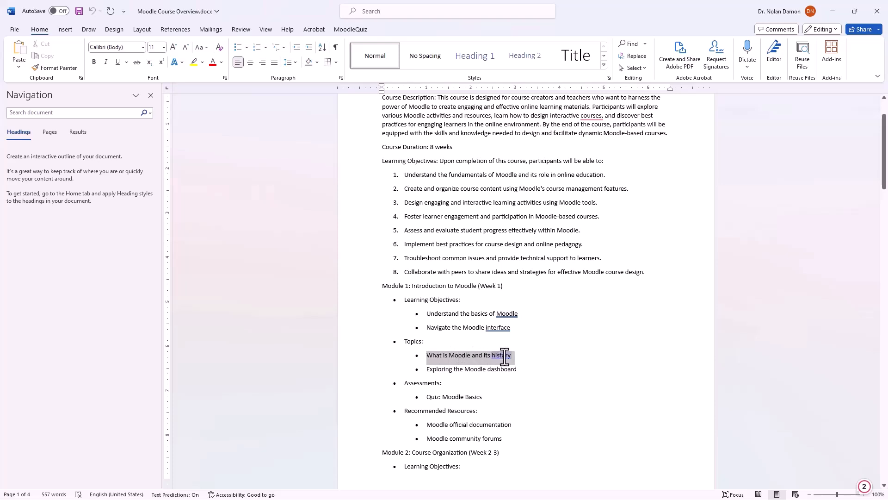
pyautogui.click(538, 362)
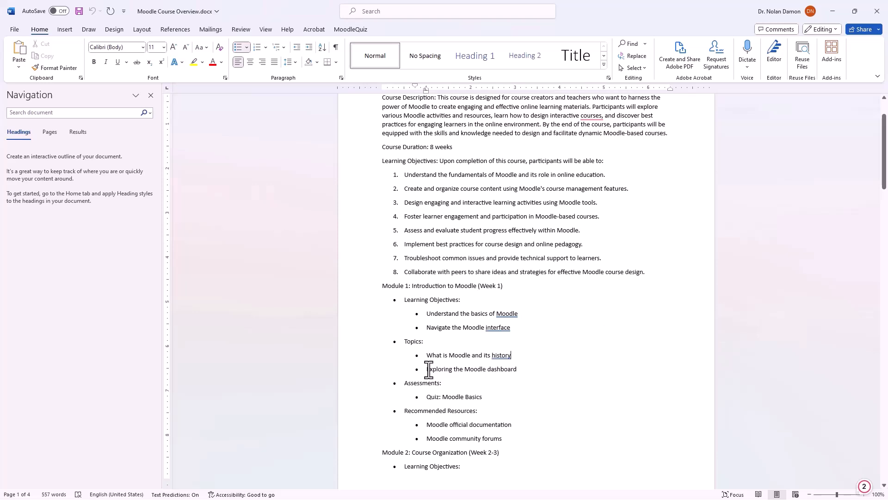
pyautogui.moveTo(427, 369); pyautogui.dragTo(521, 376)
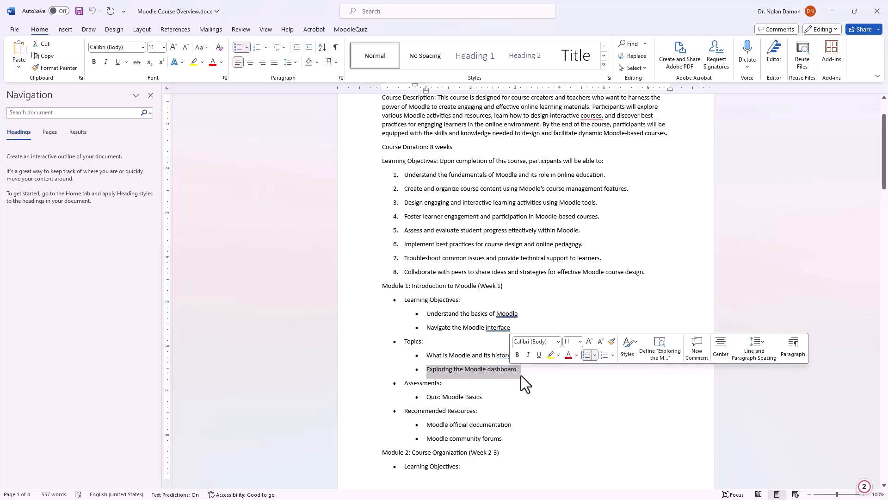
pyautogui.click(521, 376)
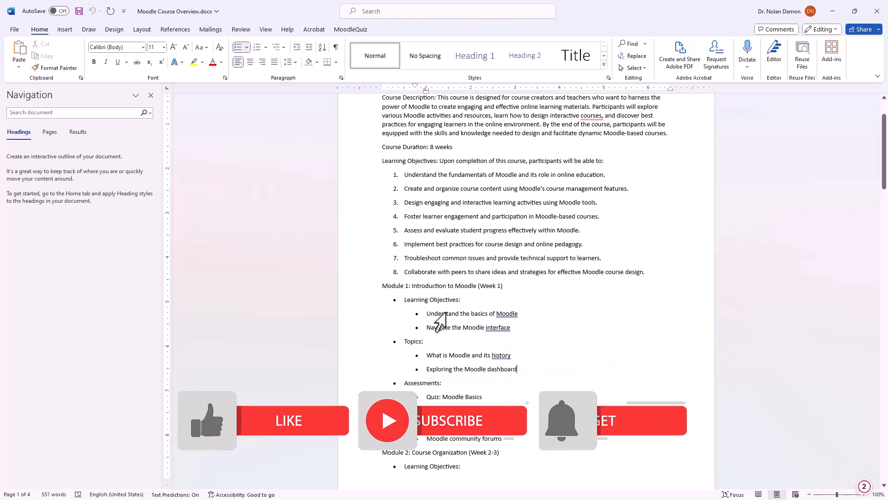
pyautogui.click(833, 11)
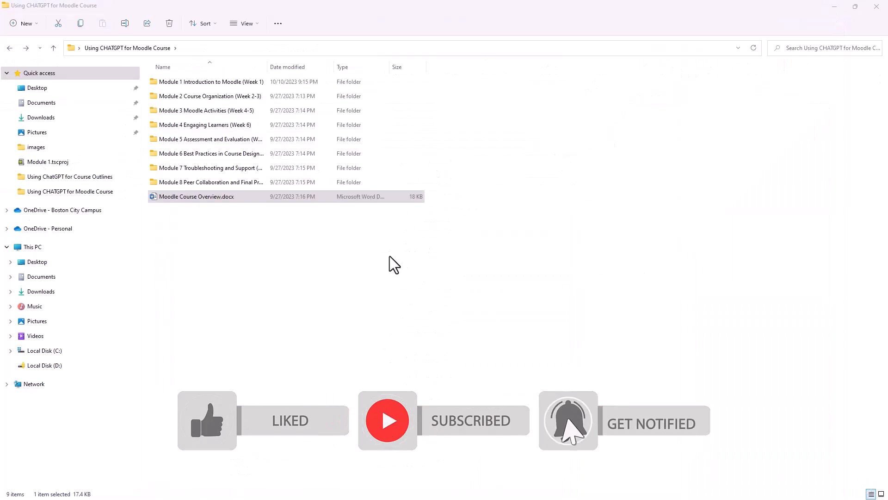